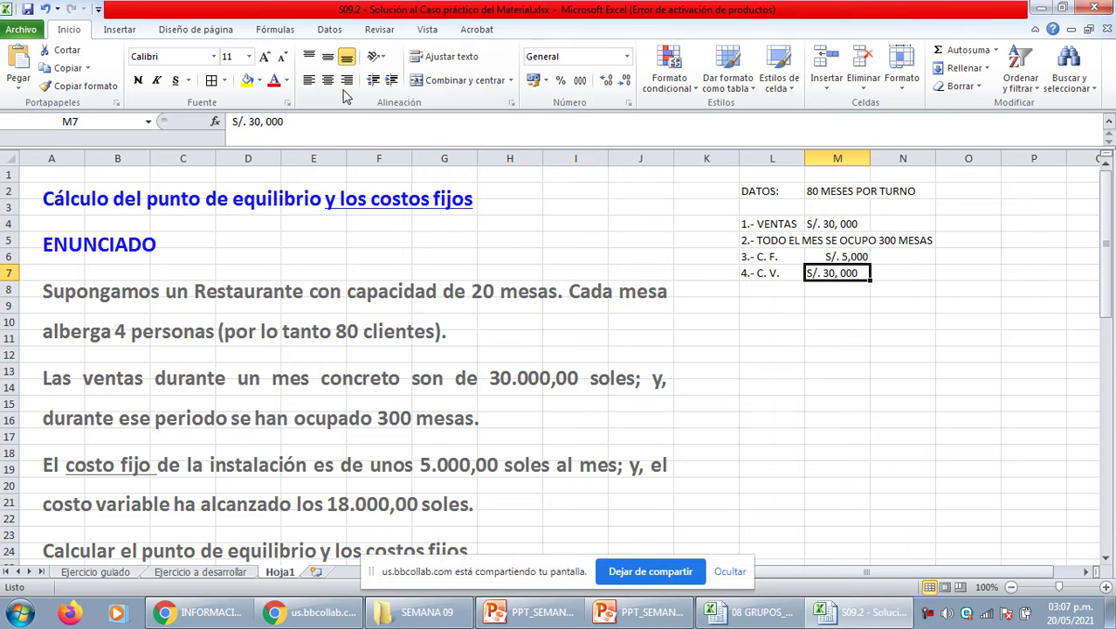
Change the C. V. amount in cell M7 to S/. 18,000.
key(BackSpace)
key(BackSpace)
key(BackSpace)
key(BackSpace)
key(BackSpace)
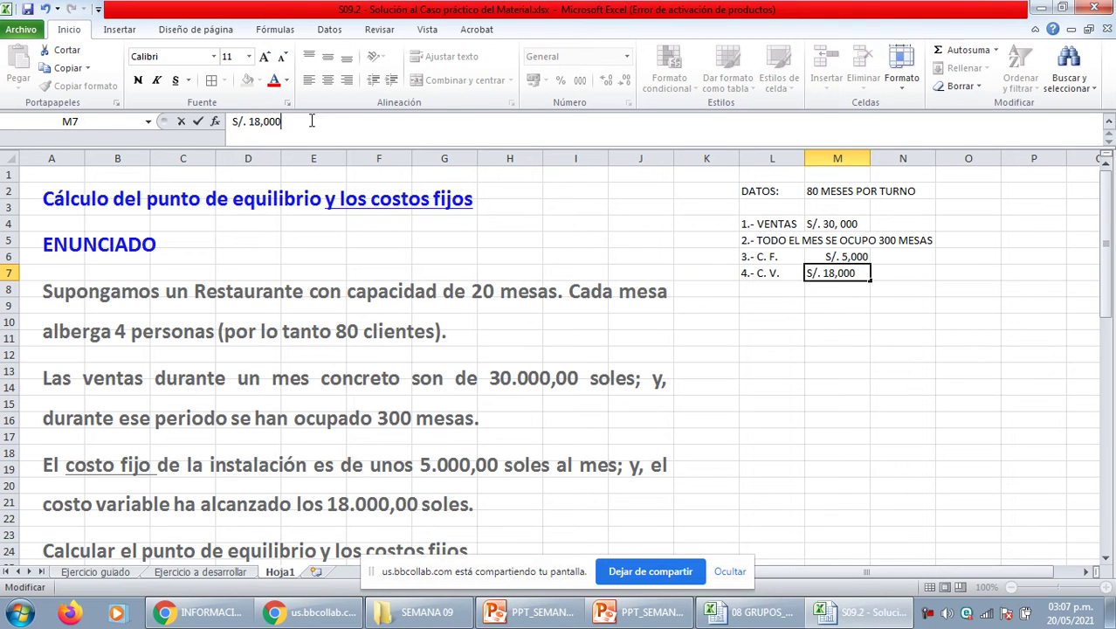
key(Return)
key(Up)
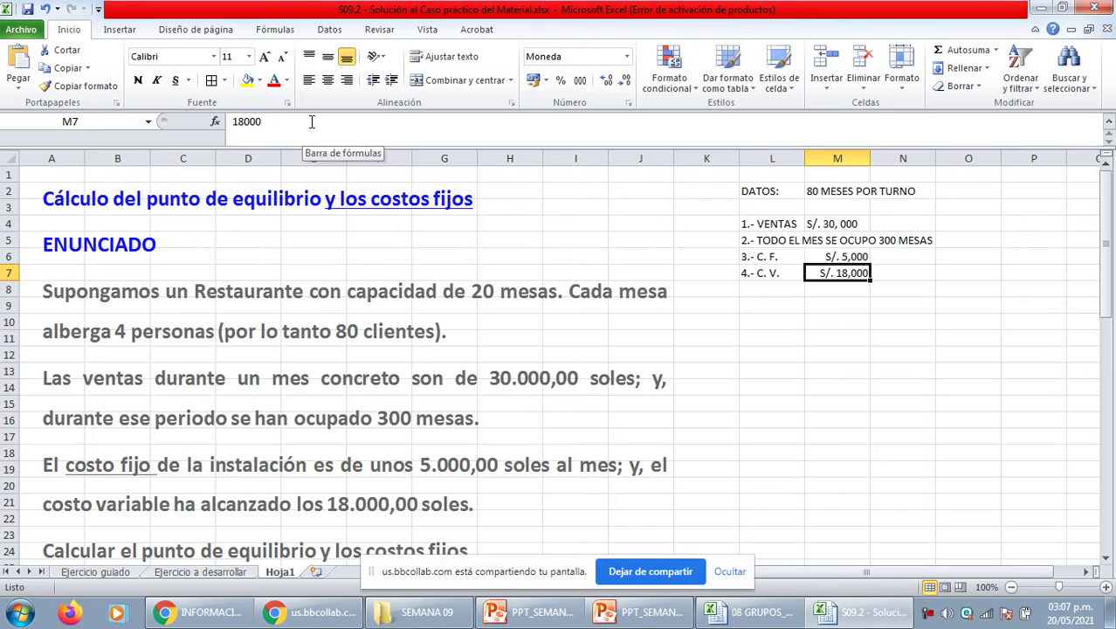
Narrow column K slightly and enter the heading "SE PIDE:" in cell L9.
click(154, 177)
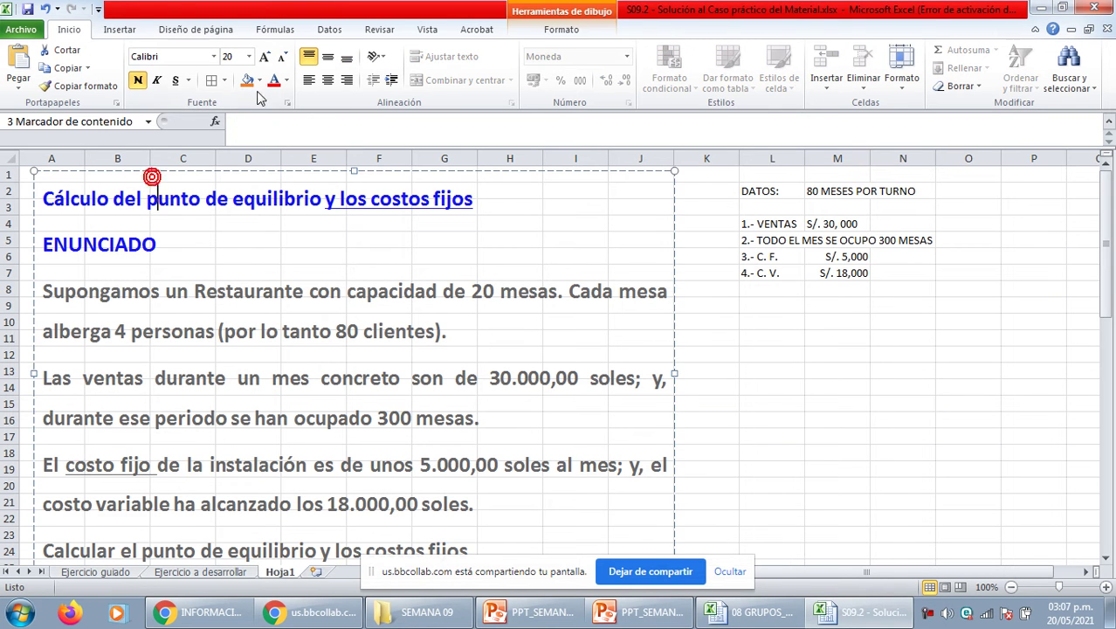
click(772, 305)
drag(743, 158, 720, 158)
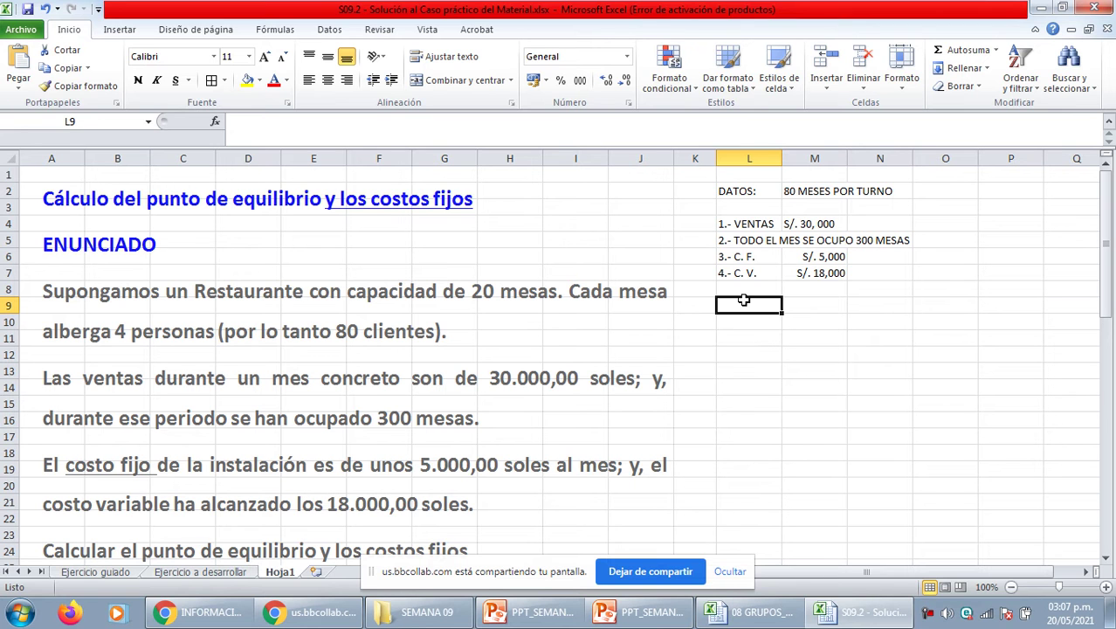
text(SE PIDE:)
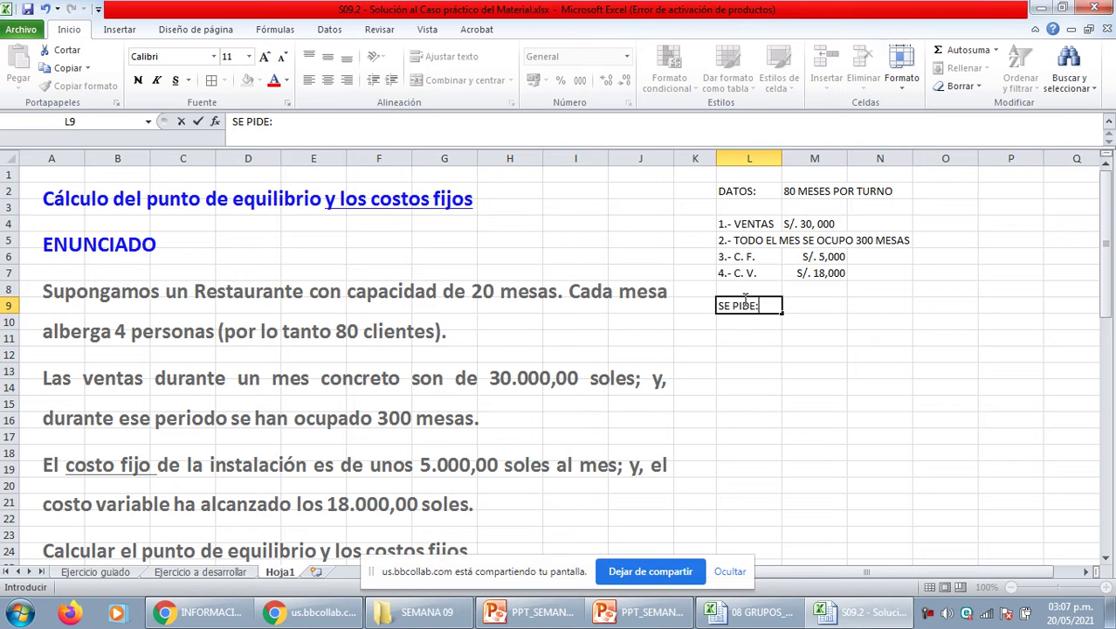
key(Return)
List the requests under the heading: "1.- HALAR EL CF." in L10 and "2.- CALCULAR EL P. E" in L11.
text(1.- HALAR)
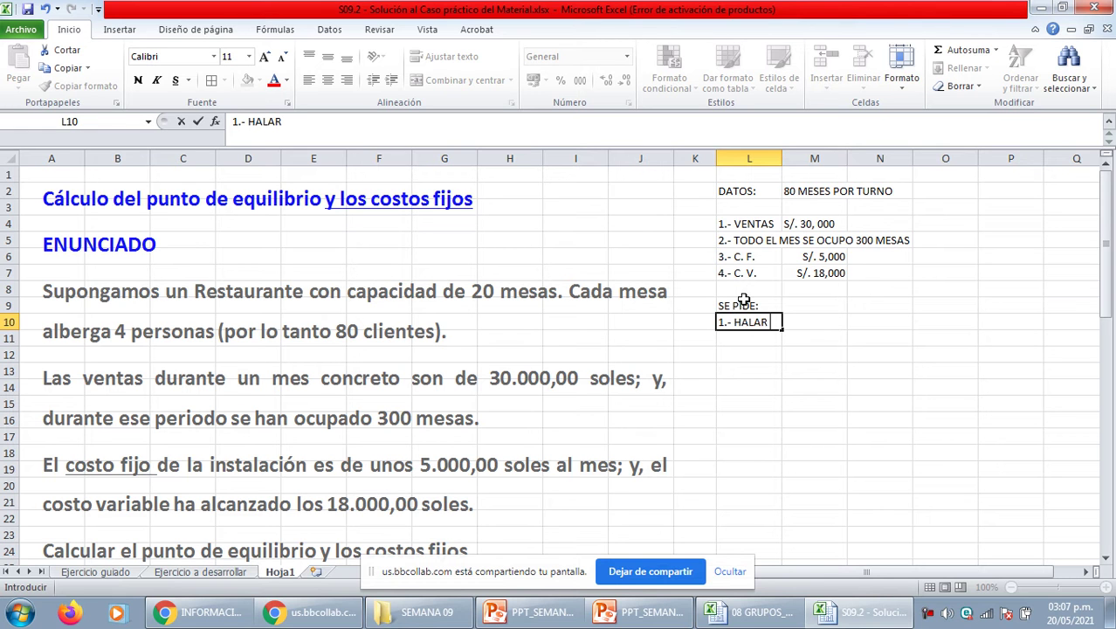
key(Return)
text(2.- CALCULAR EL P. E)
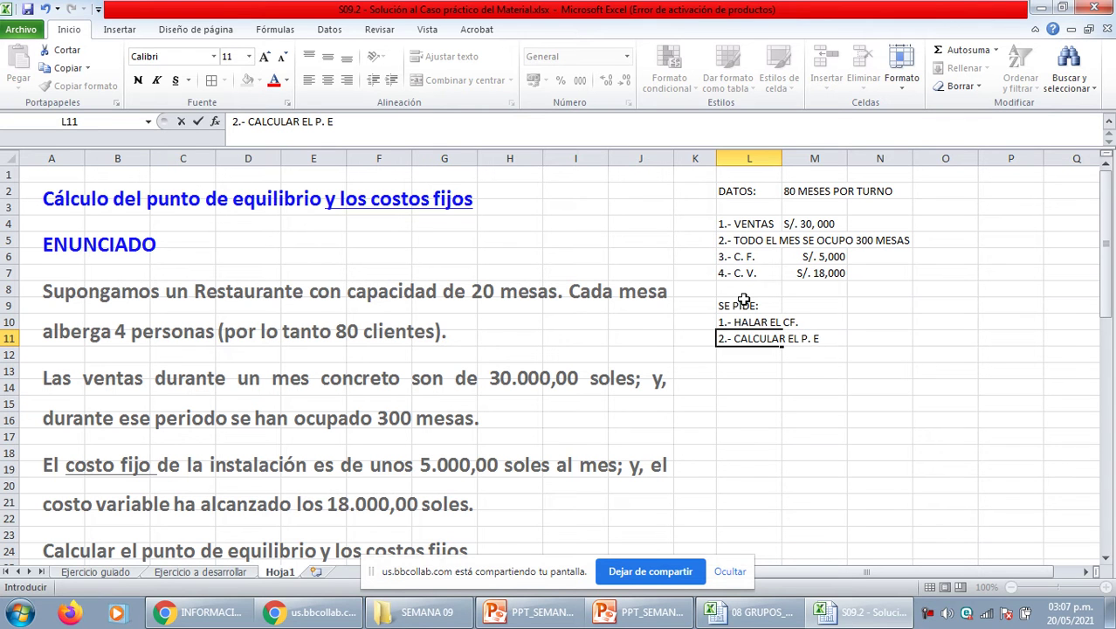
key(shift+Left)
key(Right)
key(Right)
key(Left)
key(Left)
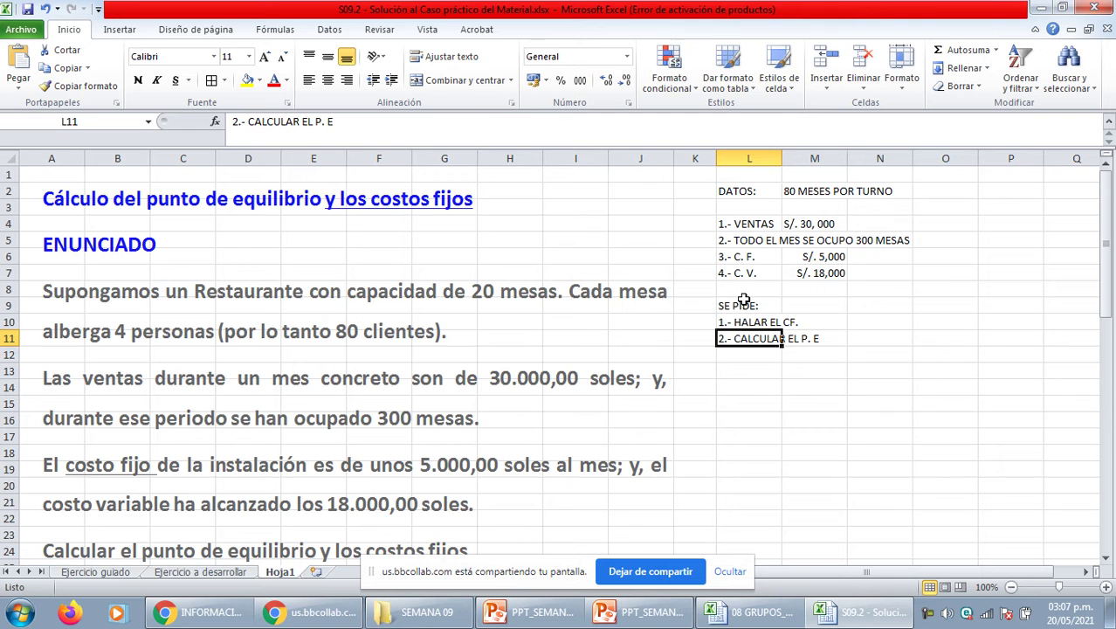
Reword the first request in L10 to "1.- HALAR EL P. E", reusing the ending of the second request.
drag(305, 122, 361, 125)
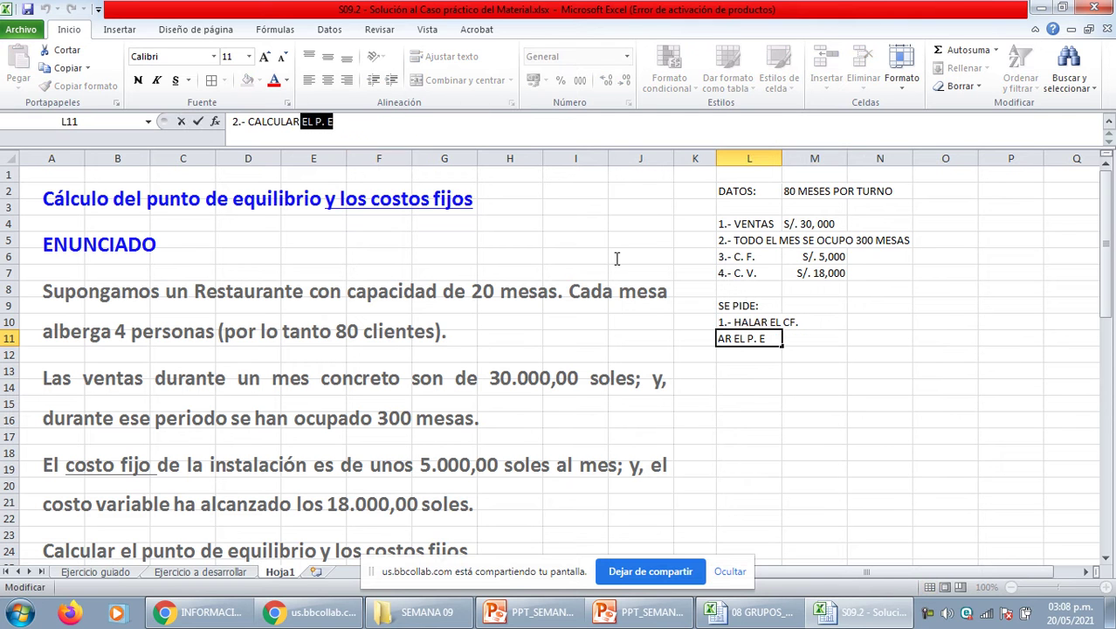
click(765, 321)
double_click(775, 323)
text(EL P. E)
key(shift+End)
key(BackSpace)
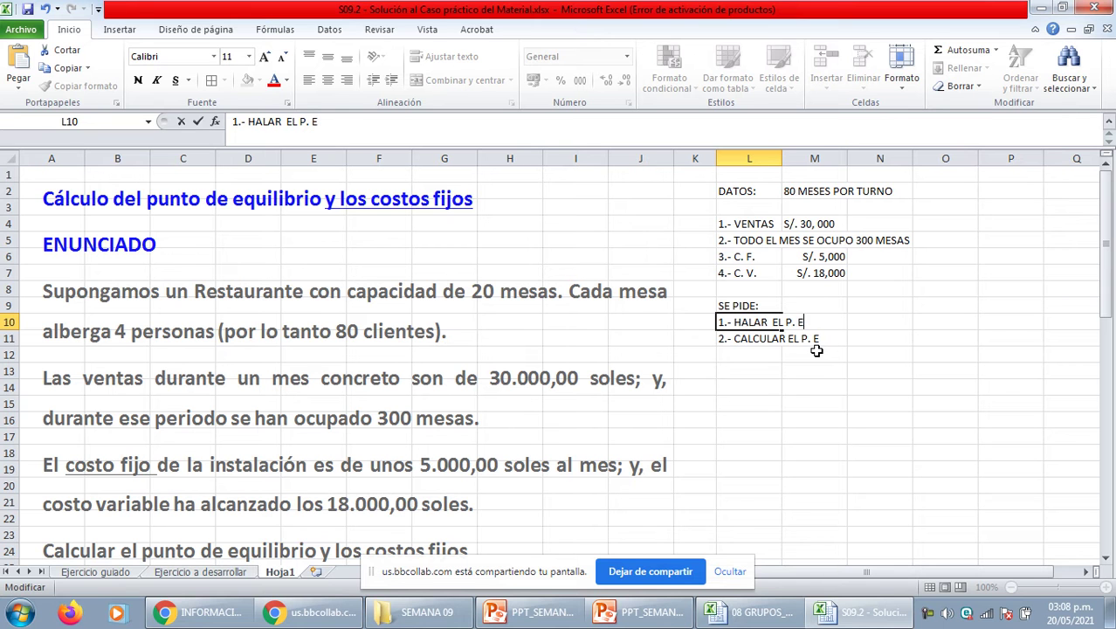
click(197, 121)
Reword the second request in L11 to "2.- CALCULAR EL CF.".
click(749, 338)
click(348, 122)
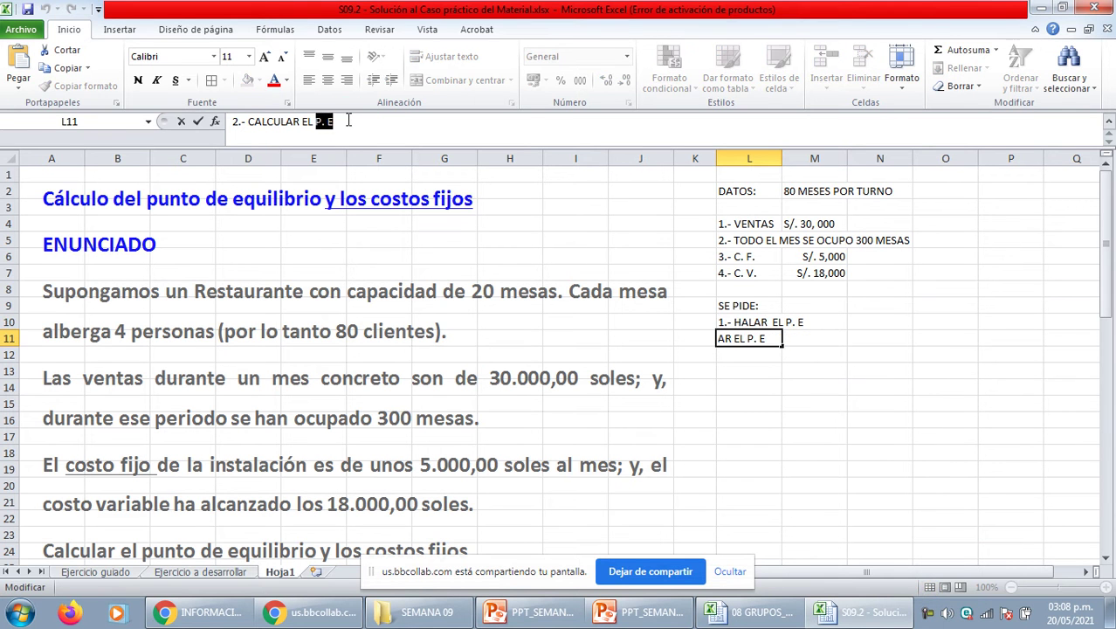
key(Return)
key(ctrl+z)
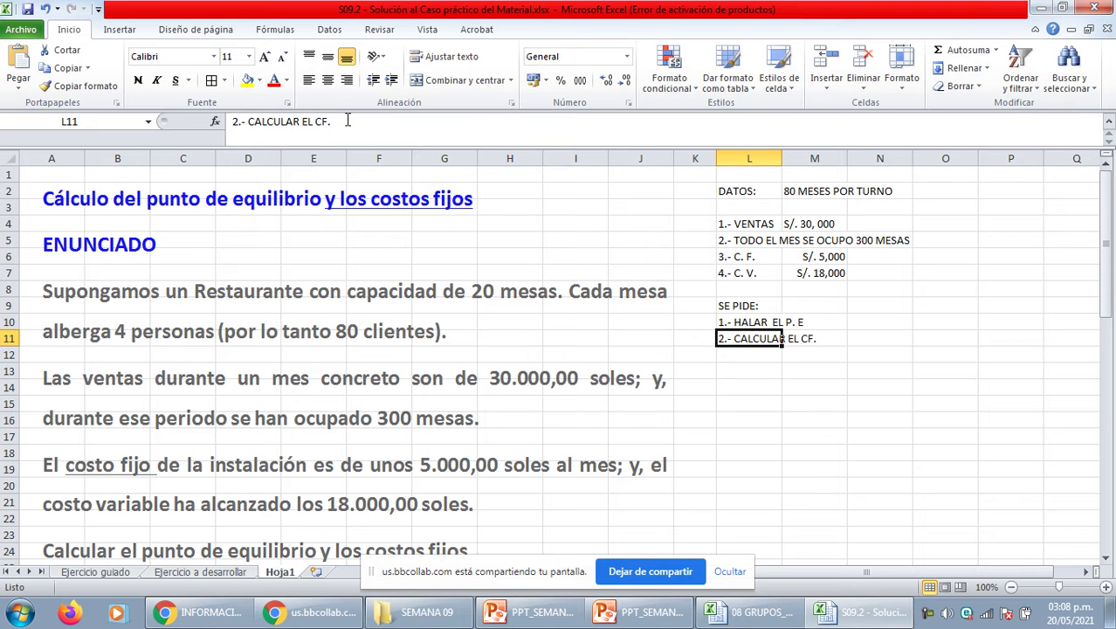
Try to shrink and reposition the problem statement text box by its upper corner.
click(686, 271)
click(606, 223)
drag(674, 170, 588, 266)
drag(463, 349, 473, 249)
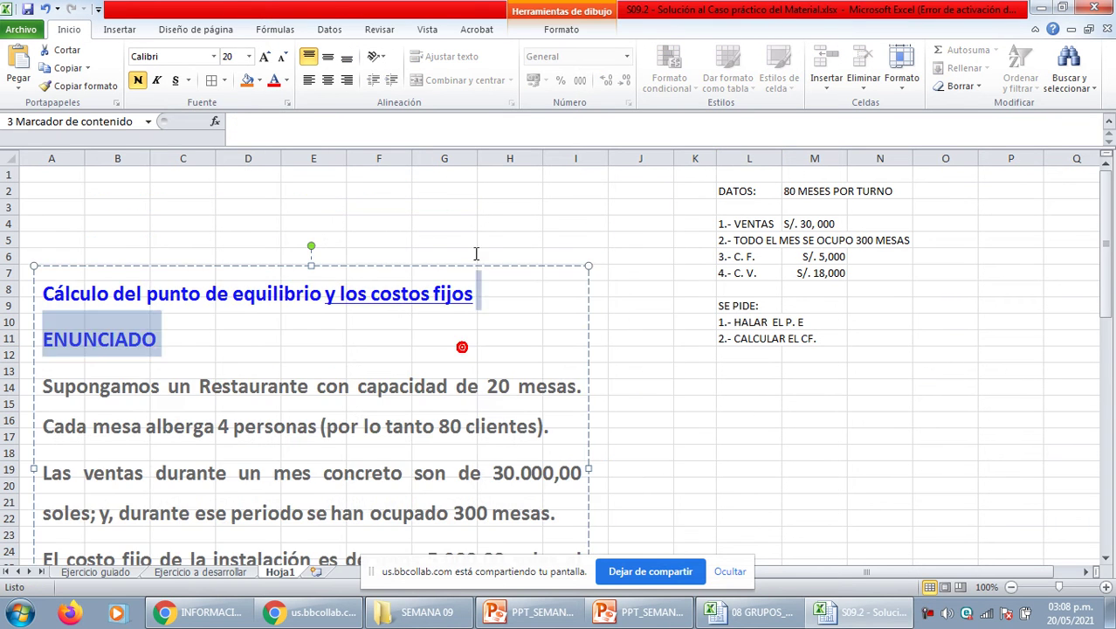
click(571, 278)
drag(585, 263, 405, 183)
drag(461, 486, 656, 449)
drag(655, 183, 407, 178)
Try to narrow the problem statement text box further by its lower corner, down to columns A to F.
scroll(520, 349, down, 5)
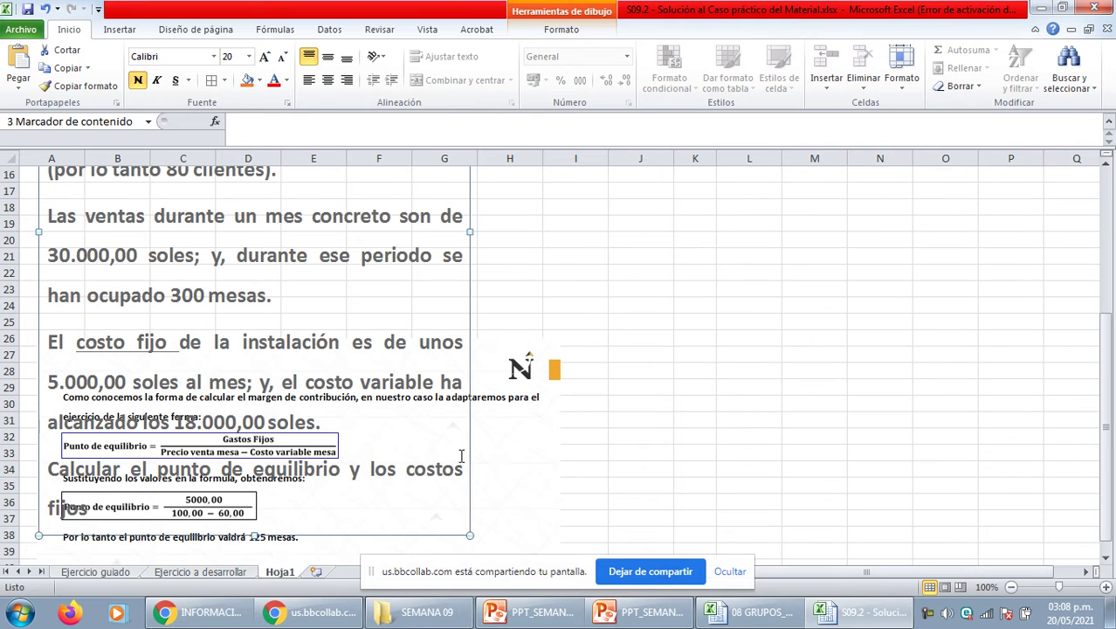
drag(467, 532, 428, 251)
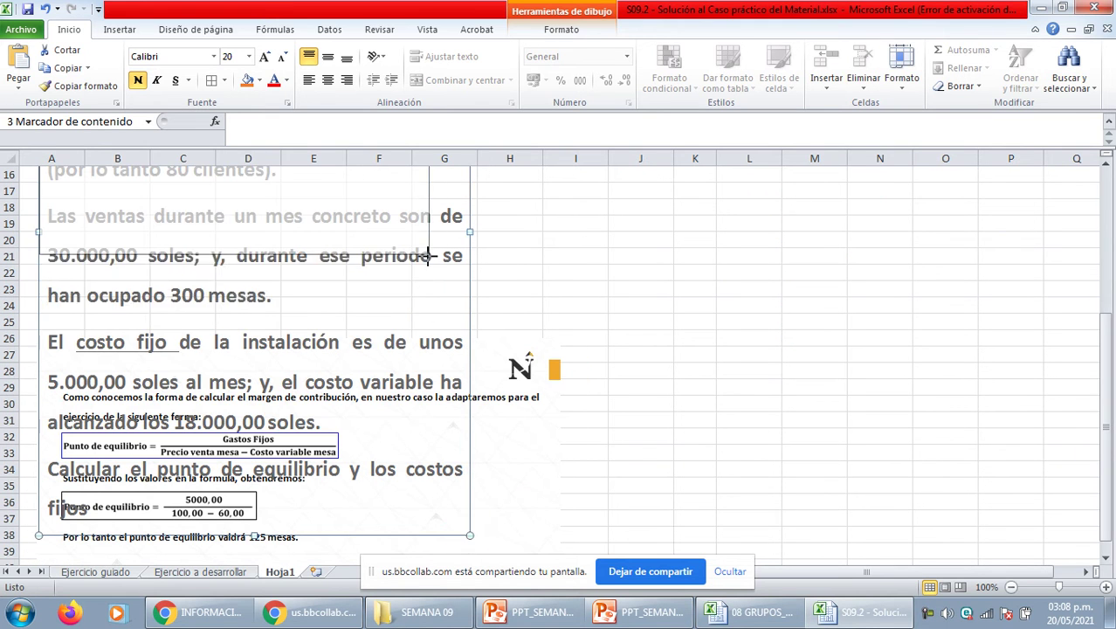
scroll(439, 385, up, 4)
scroll(412, 450, down, 3)
scroll(412, 450, down, 6)
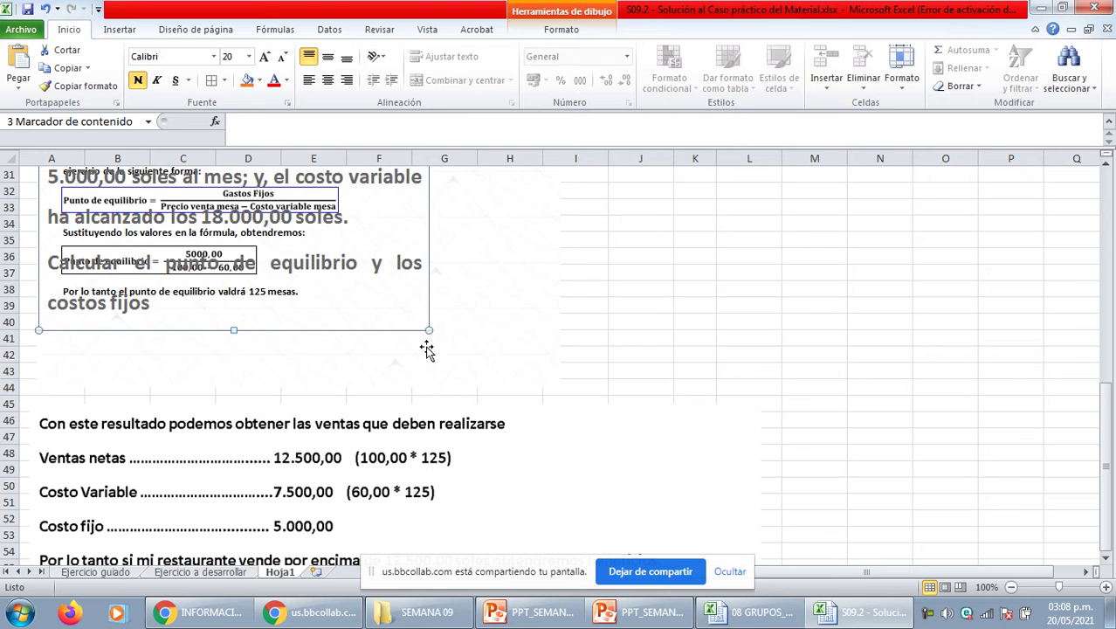
drag(429, 330, 368, 461)
scroll(406, 358, up, 6)
scroll(369, 471, down, 4)
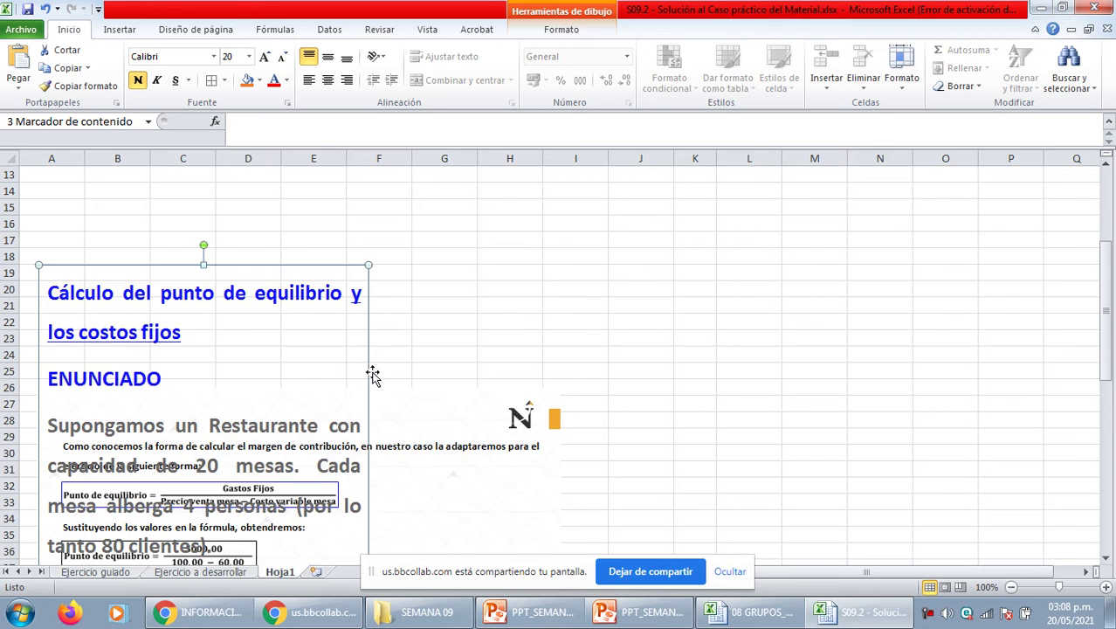
Move the problem statement text box up to row 1, starting at column B.
scroll(372, 375, up, 4)
drag(353, 460, 364, 181)
scroll(438, 448, down, 3)
scroll(450, 536, down, 3)
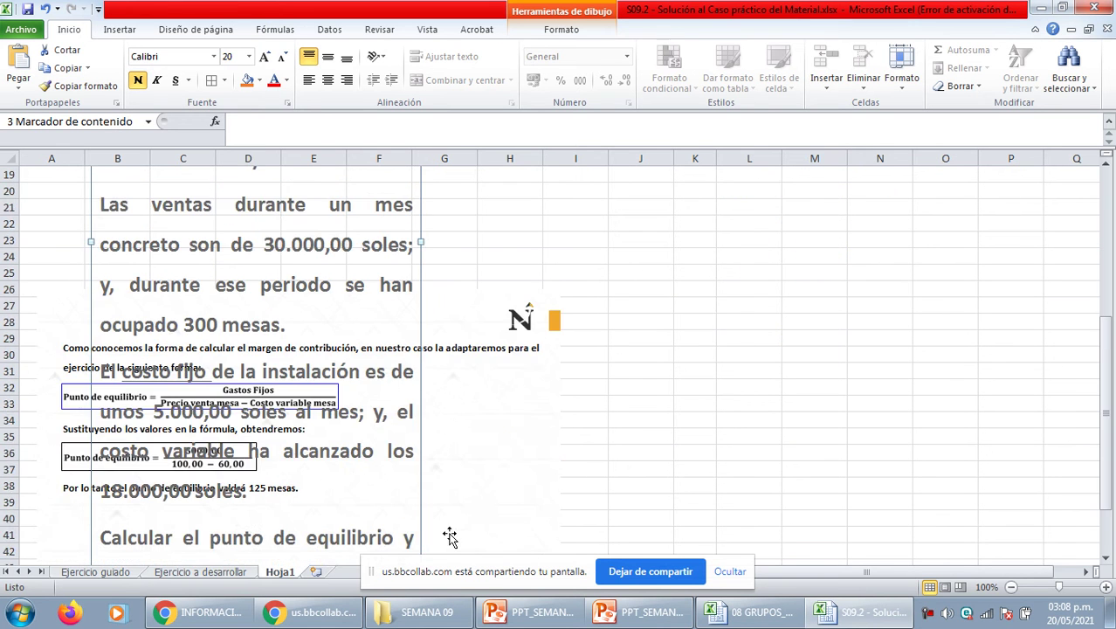
Shorten the problem statement text box to end at row 17 and widen it to the start of column J.
scroll(450, 536, down, 2)
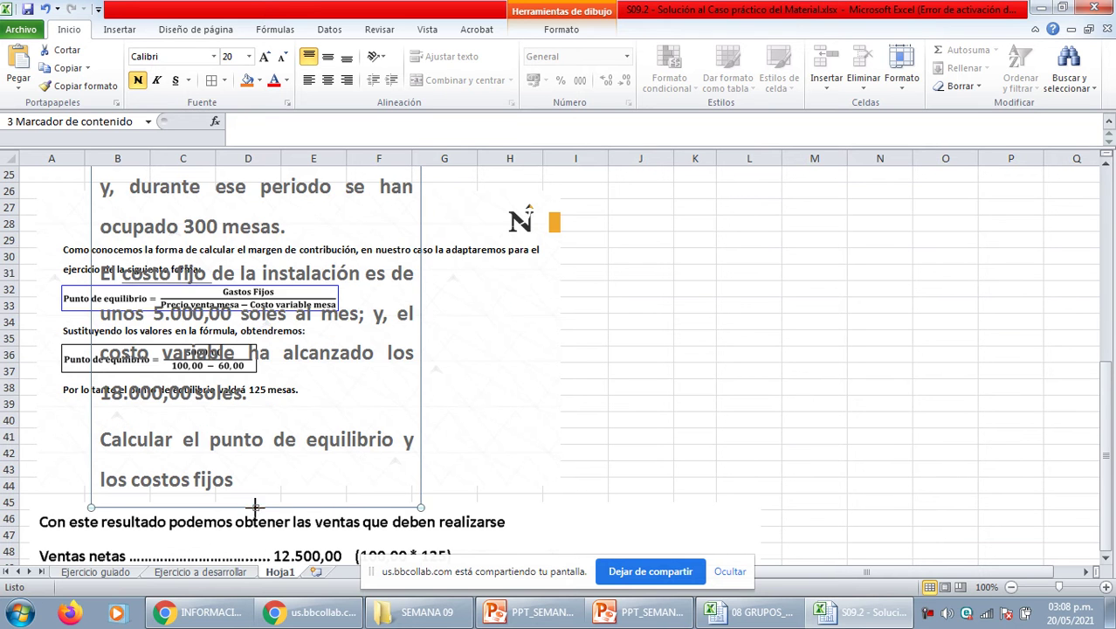
drag(254, 507, 256, 206)
scroll(258, 393, up, 7)
scroll(261, 437, down, 2)
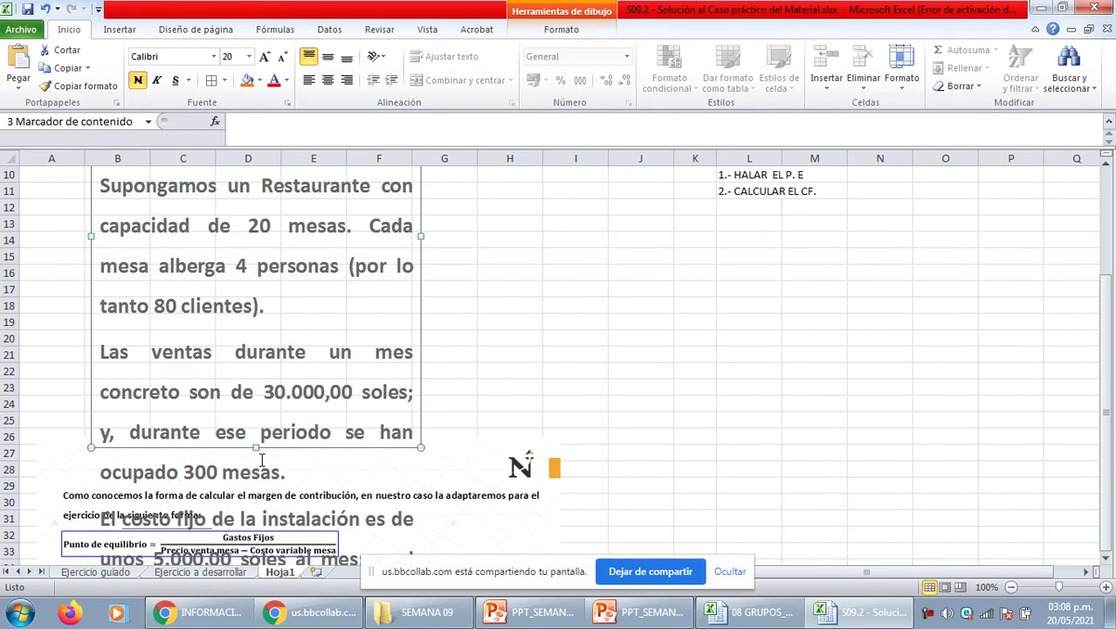
drag(257, 448, 266, 298)
scroll(269, 297, up, 3)
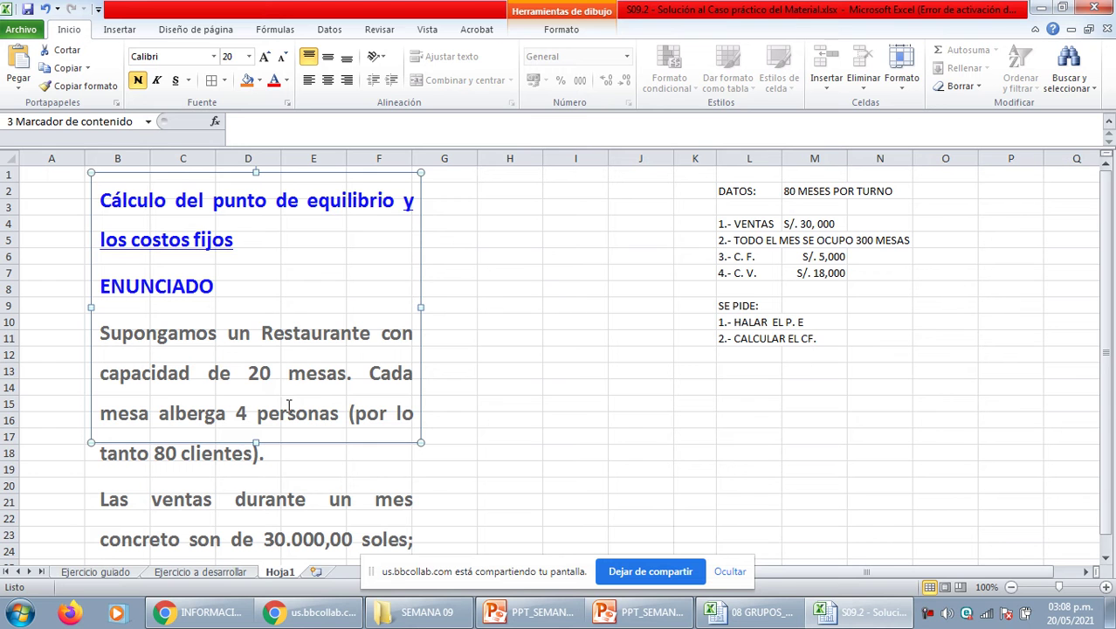
drag(420, 307, 628, 306)
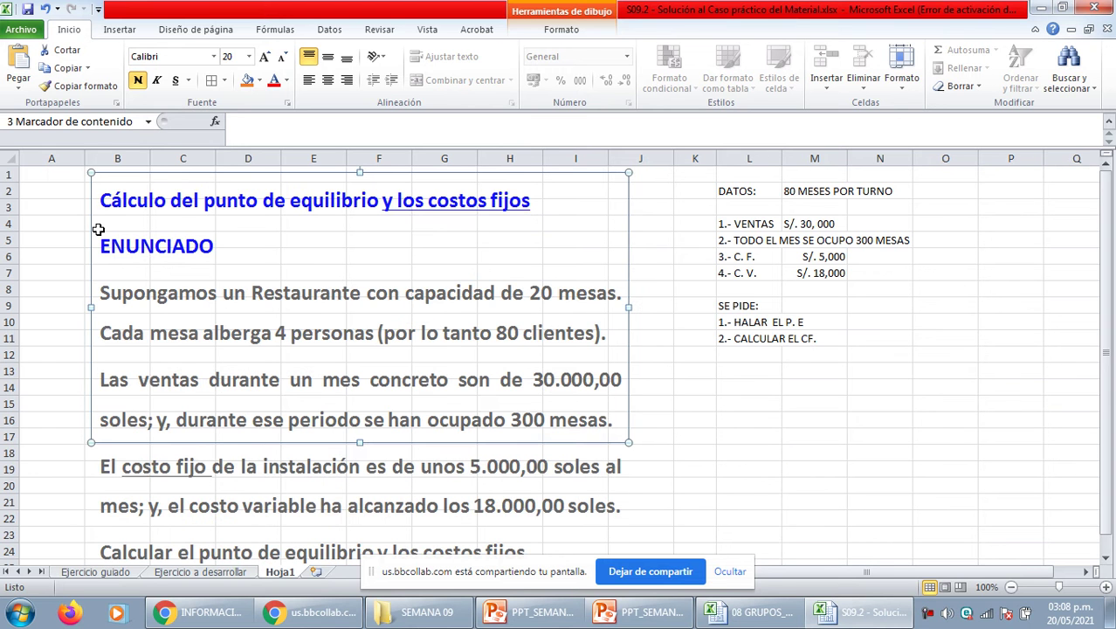
Set all the text in the problem statement box to font size 10.
click(102, 201)
key(ctrl+shift+End)
scroll(428, 465, down, 20)
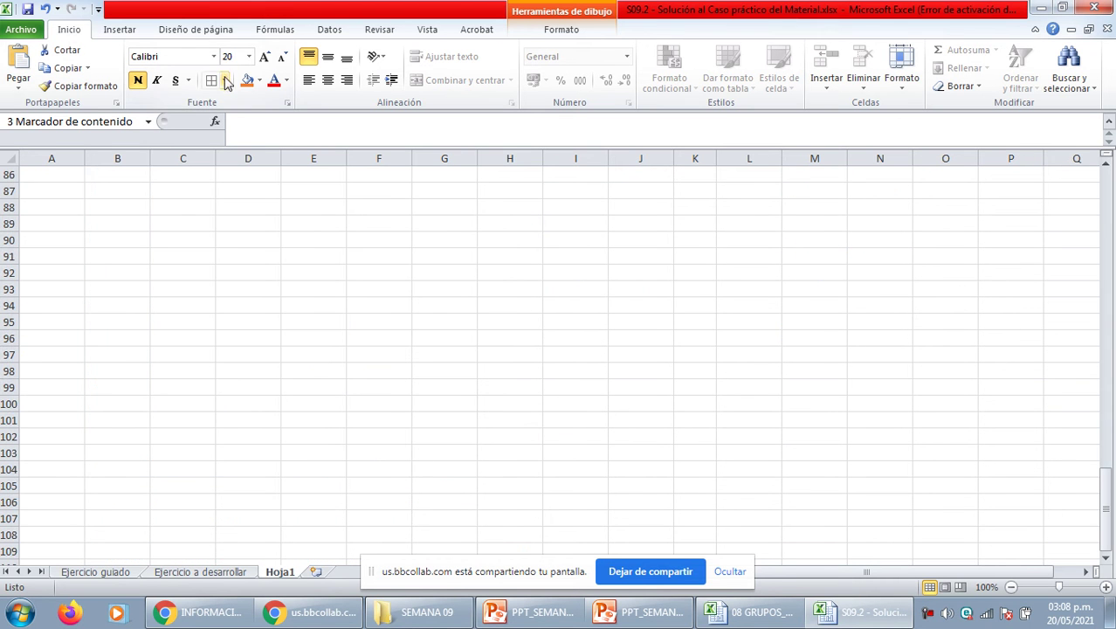
click(237, 54)
text(1)
key(Return)
scroll(232, 216, up, 20)
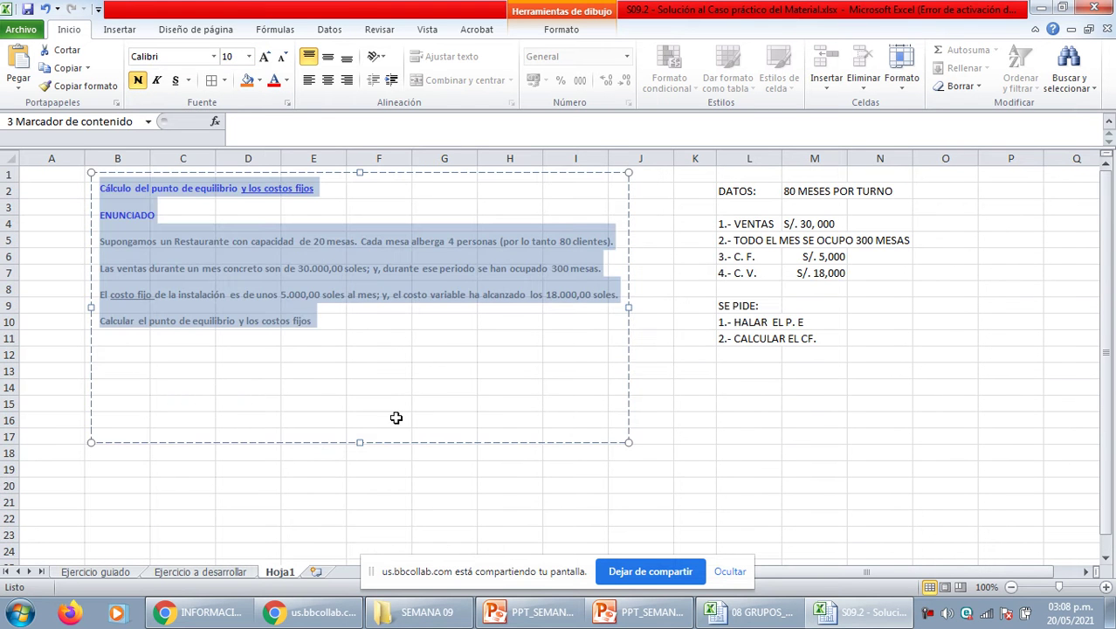
Move the problem statement text box over so that it starts in column A.
click(370, 431)
click(231, 331)
click(112, 317)
click(67, 301)
click(109, 193)
drag(90, 196, 34, 197)
click(648, 245)
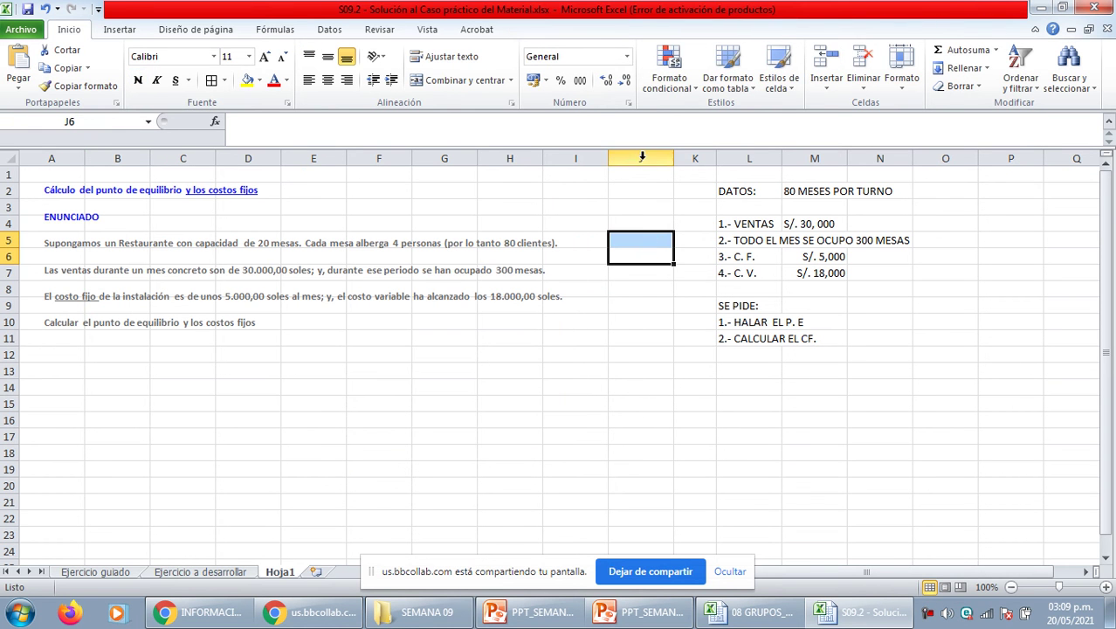
Delete the empty columns I and J between the problem statement and the DATOS block.
click(576, 157)
drag(577, 158, 640, 158)
right_click(599, 163)
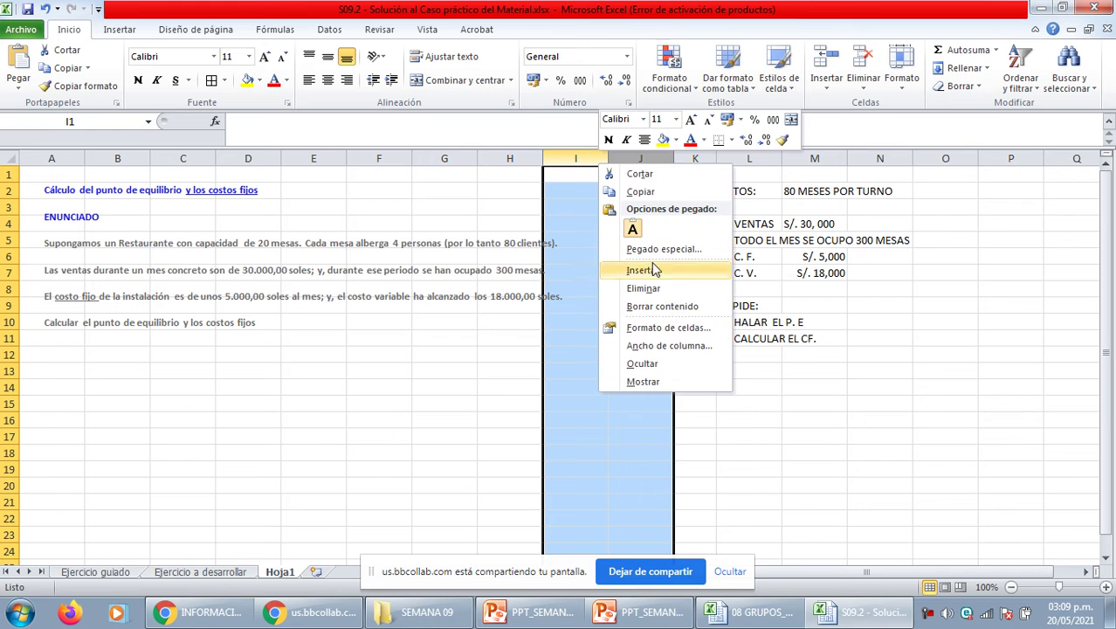
click(643, 288)
click(261, 386)
click(316, 483)
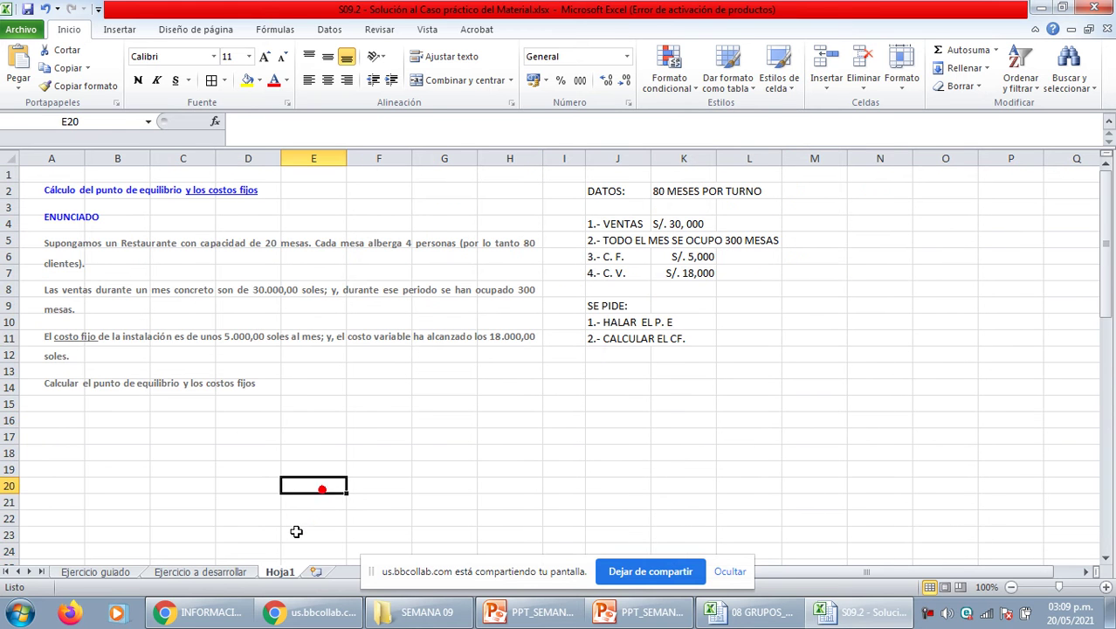
Move the break-even formula image up to row 15, directly below the problem statement.
scroll(296, 534, down, 3)
scroll(296, 535, down, 3)
click(263, 485)
drag(266, 394, 252, 205)
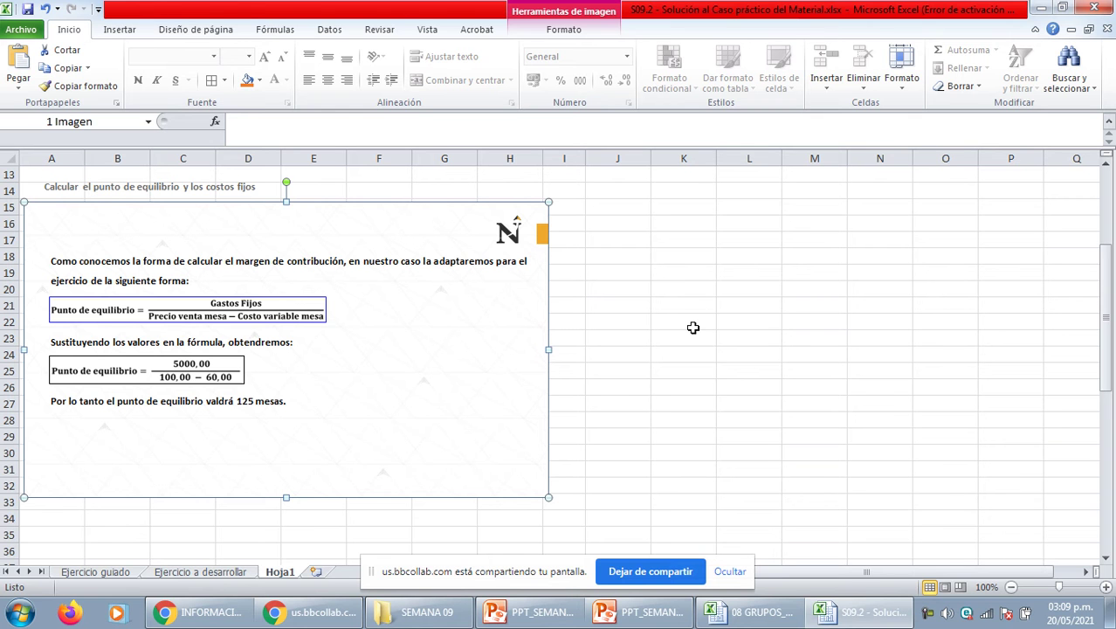
scroll(692, 327, up, 1)
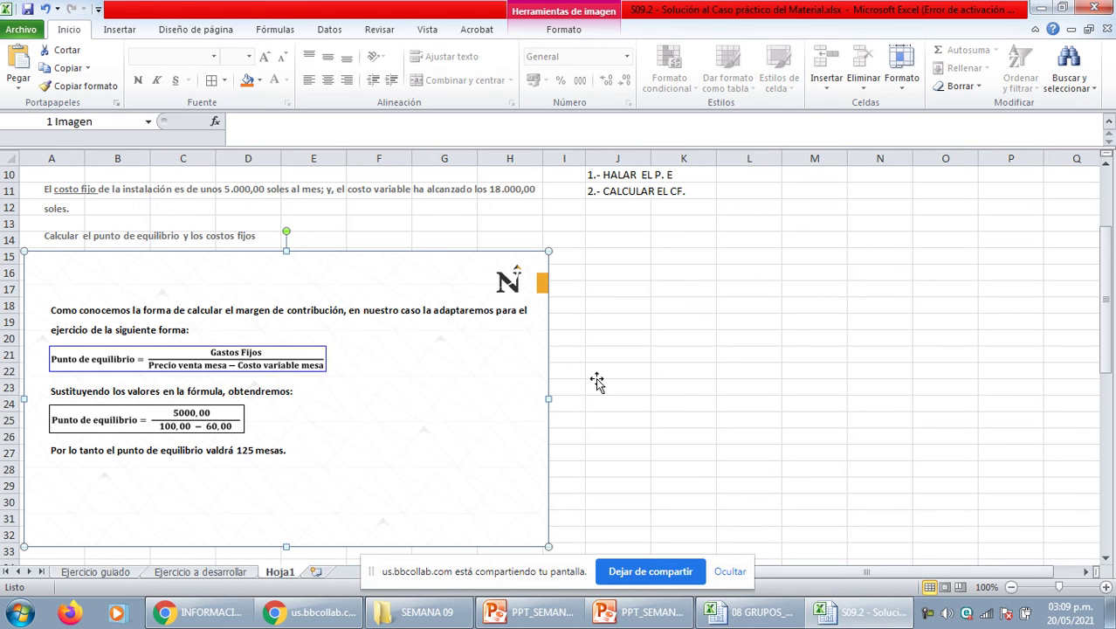
Shrink the formula image to about the width of columns A to G and place it back at row 15.
drag(550, 253, 458, 301)
drag(348, 303, 365, 252)
click(685, 254)
Enter the heading "APLICAMOS LA FORMLULA:" in cell J14.
click(629, 240)
text(APLICAMO)
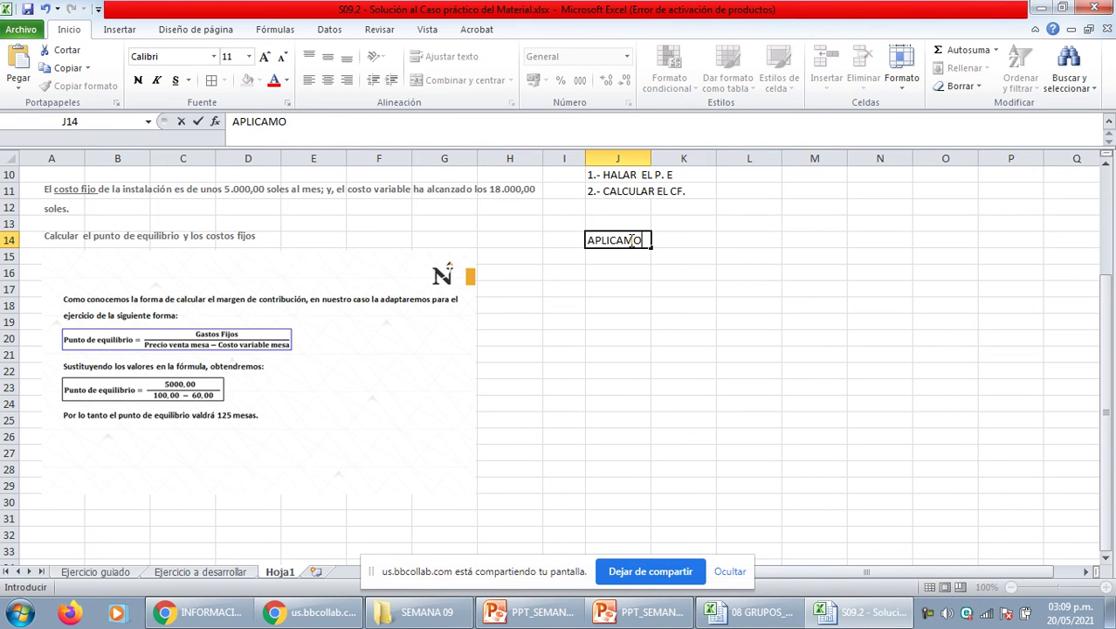
text(S LA FORMLULA:)
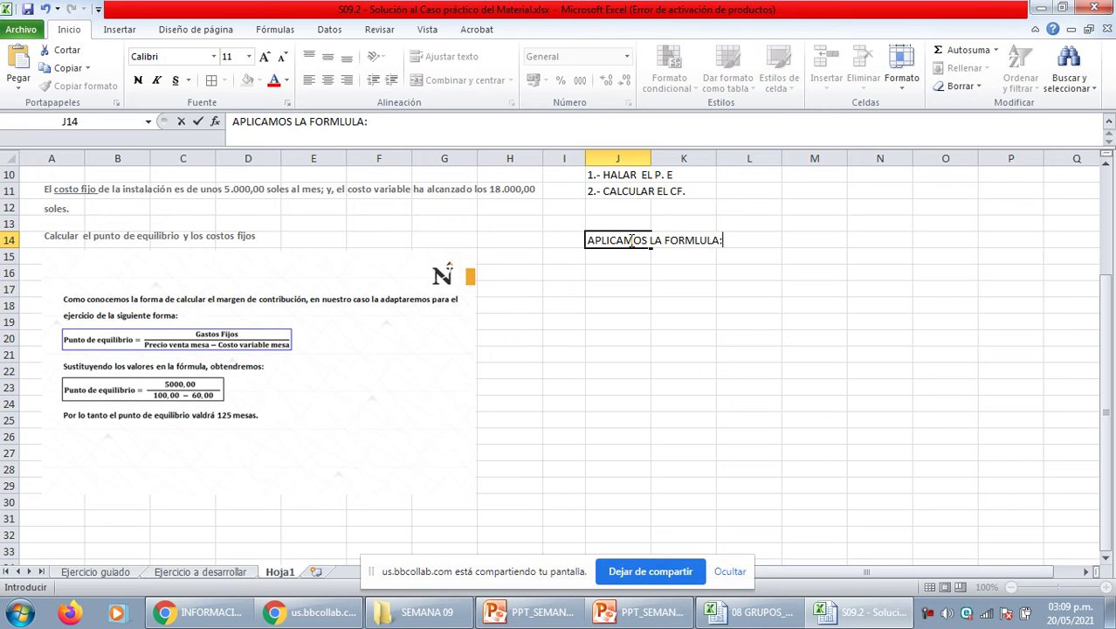
key(Return)
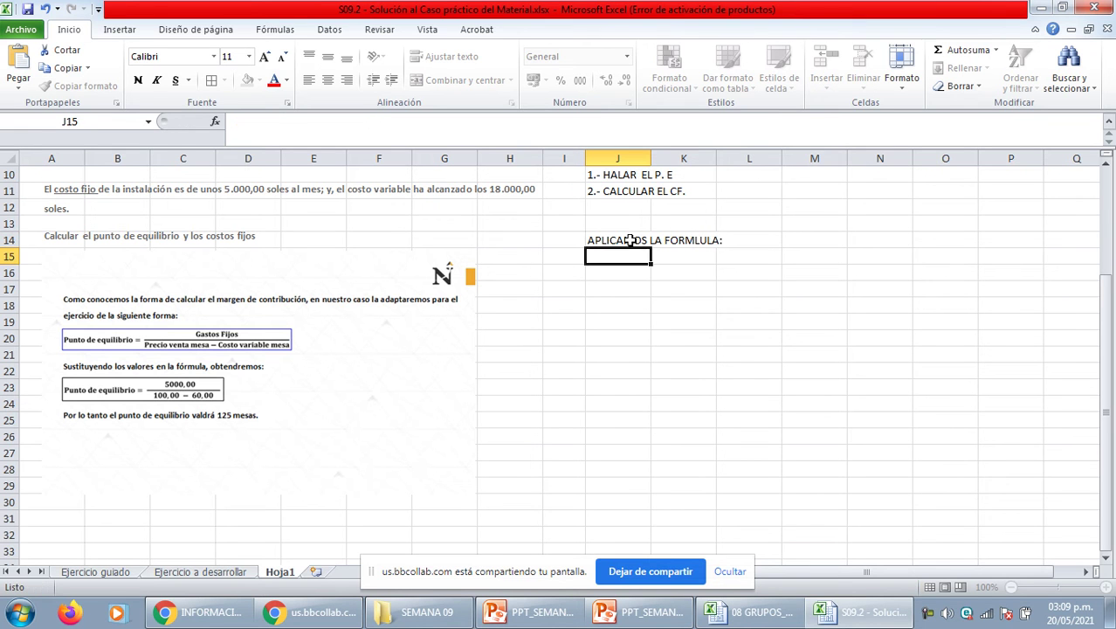
Enter "P.E. =" in cell J16 and center it horizontally.
key(Return)
text(P.E. =)
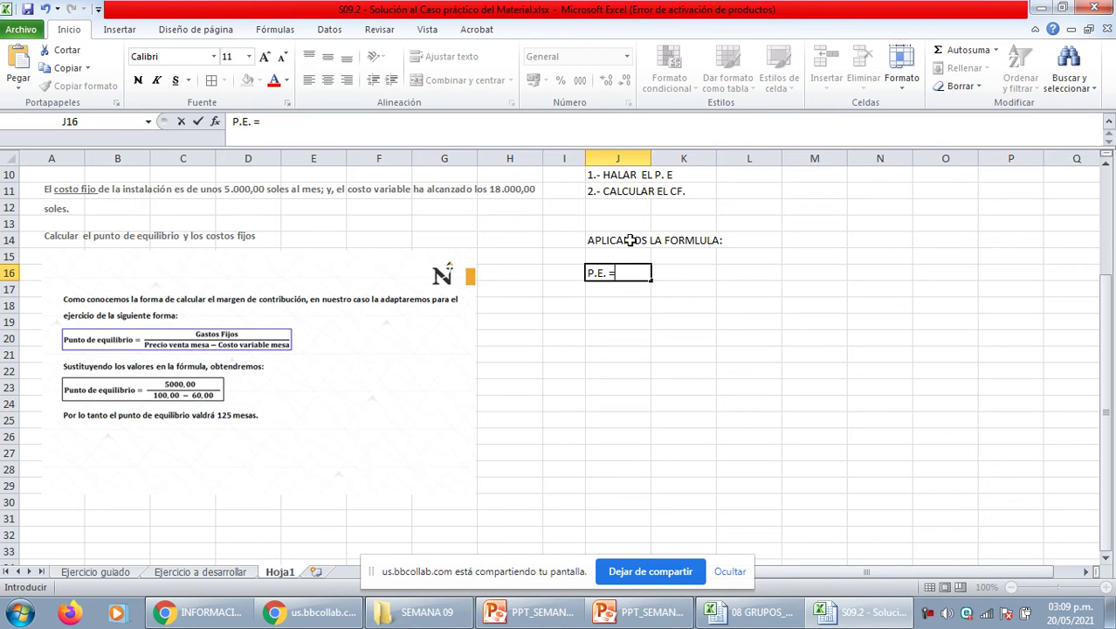
key(ctrl+Return)
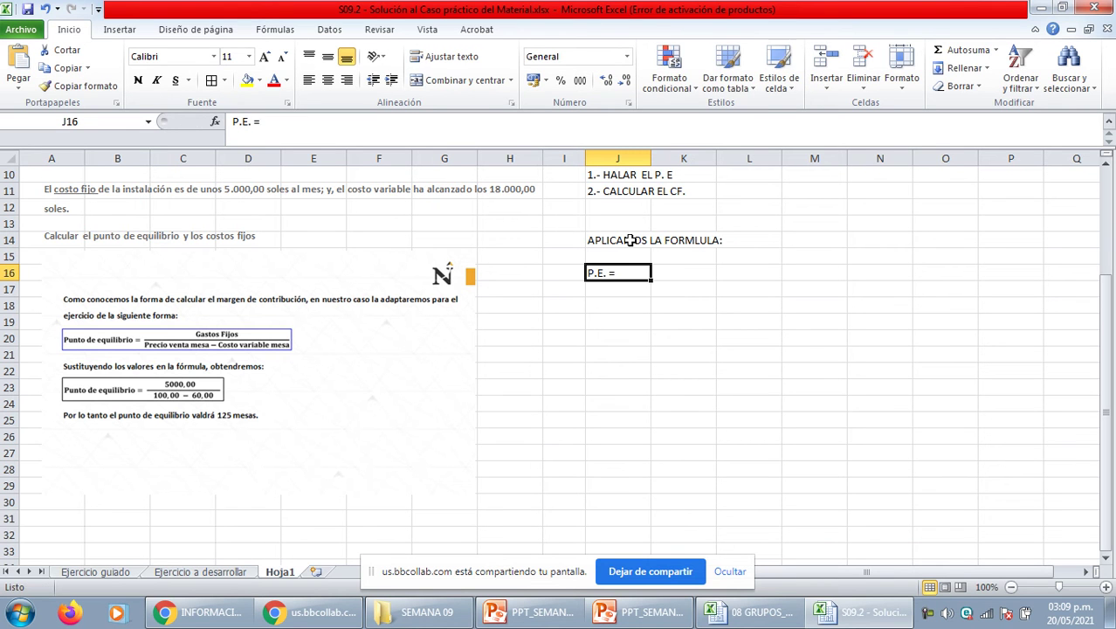
click(327, 81)
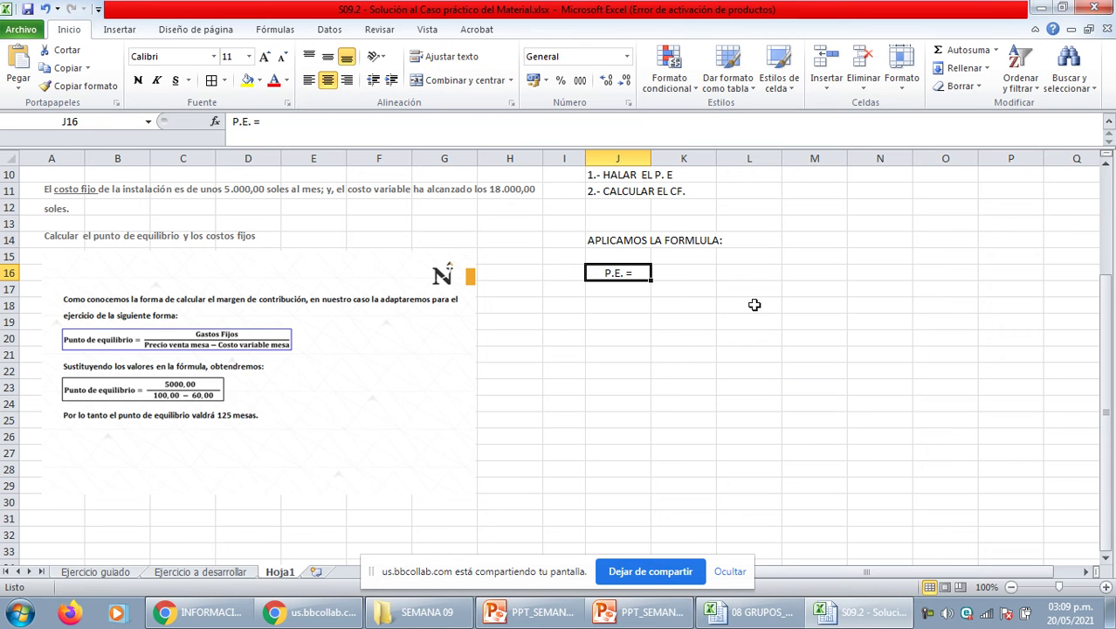
Enter "GF." in cell K16, add a bottom border to it as the fraction line, and center it horizontally.
click(679, 272)
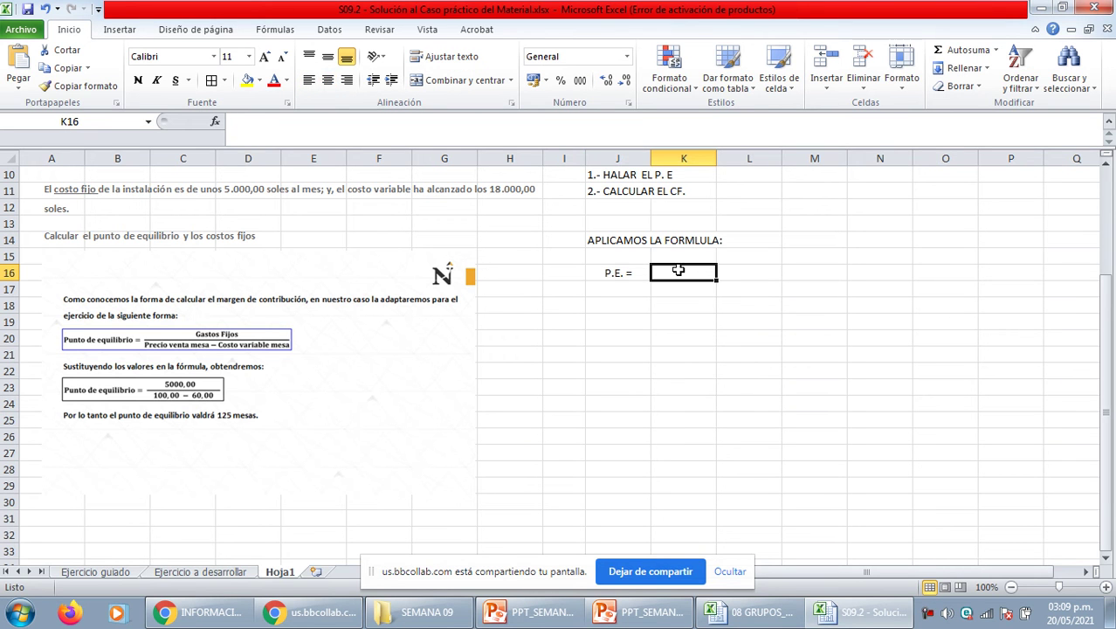
text(G)
key(Return)
click(681, 272)
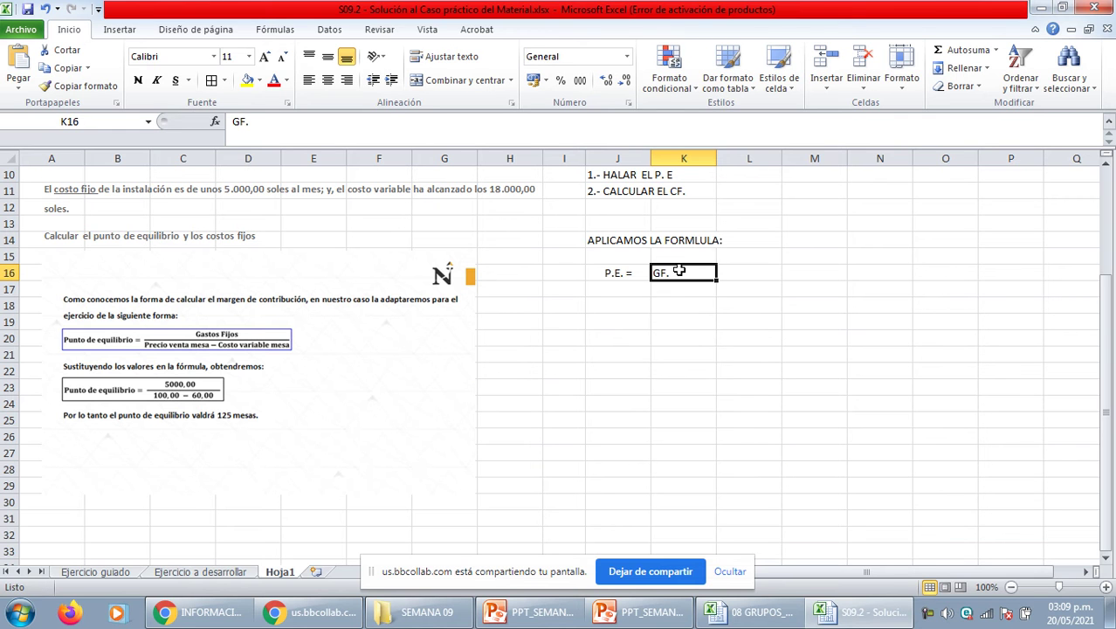
click(224, 80)
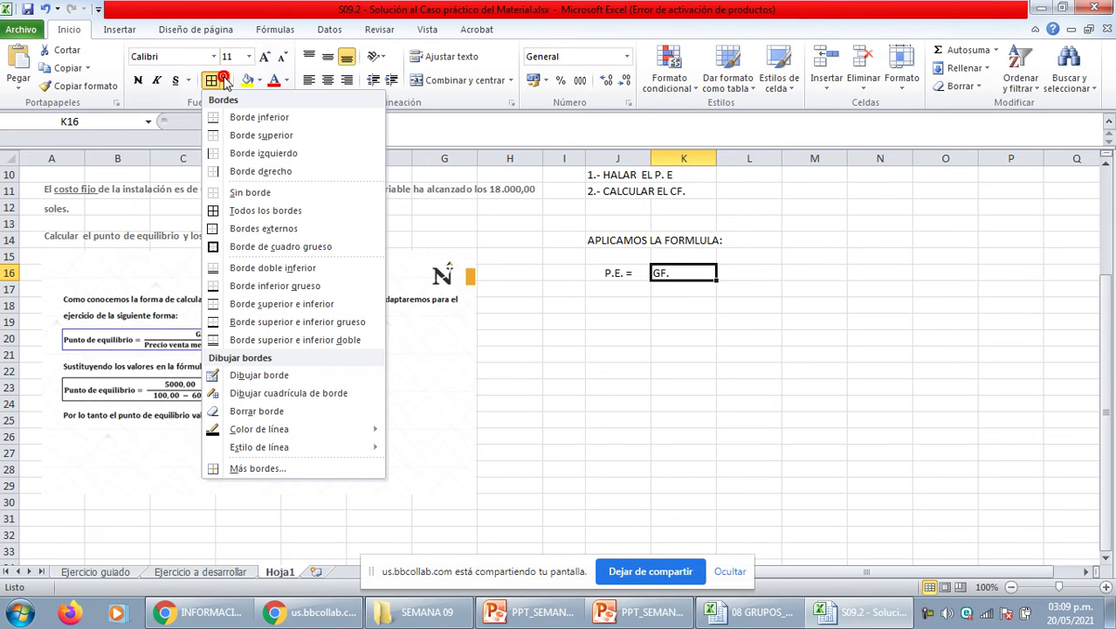
click(293, 117)
click(327, 83)
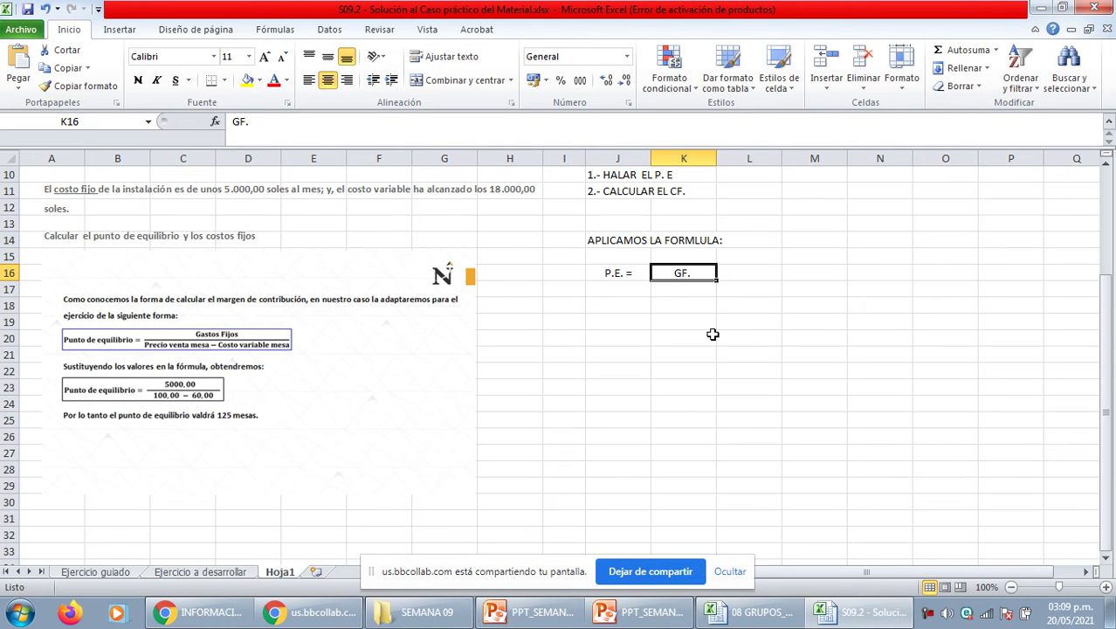
Enter the denominator "PVM - CVM" in cell K17, directly below "GF.".
click(690, 289)
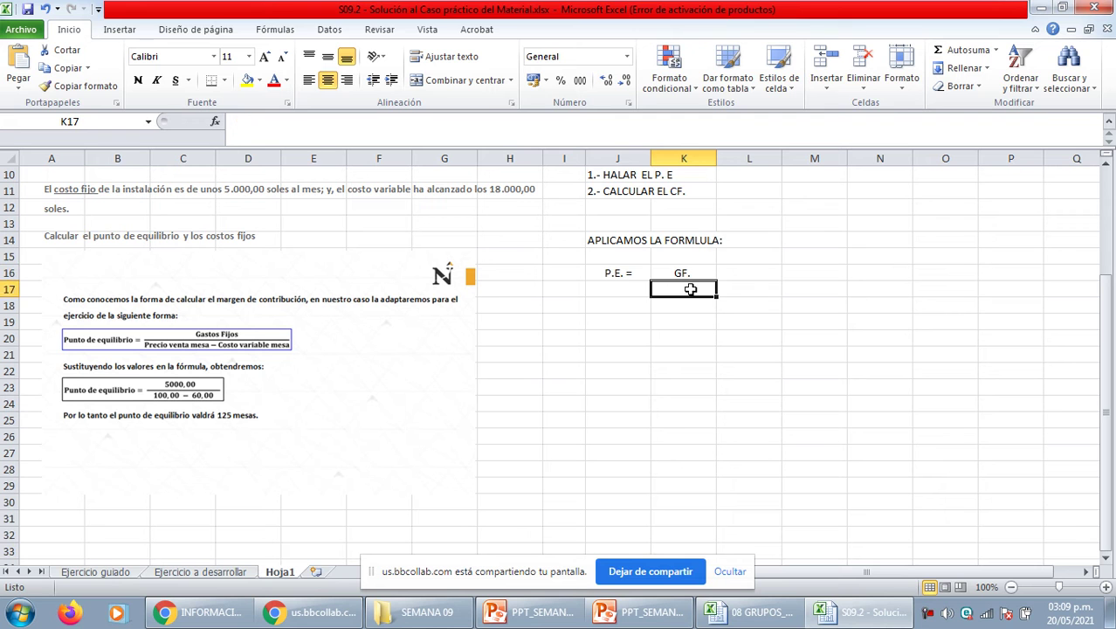
text(PVM - CVM)
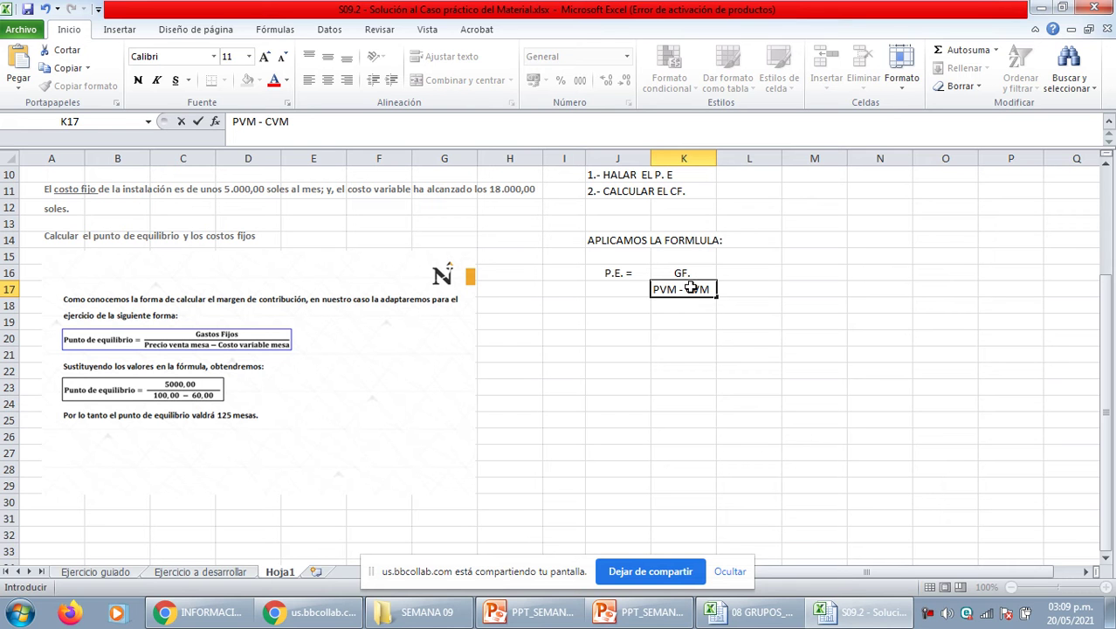
click(691, 289)
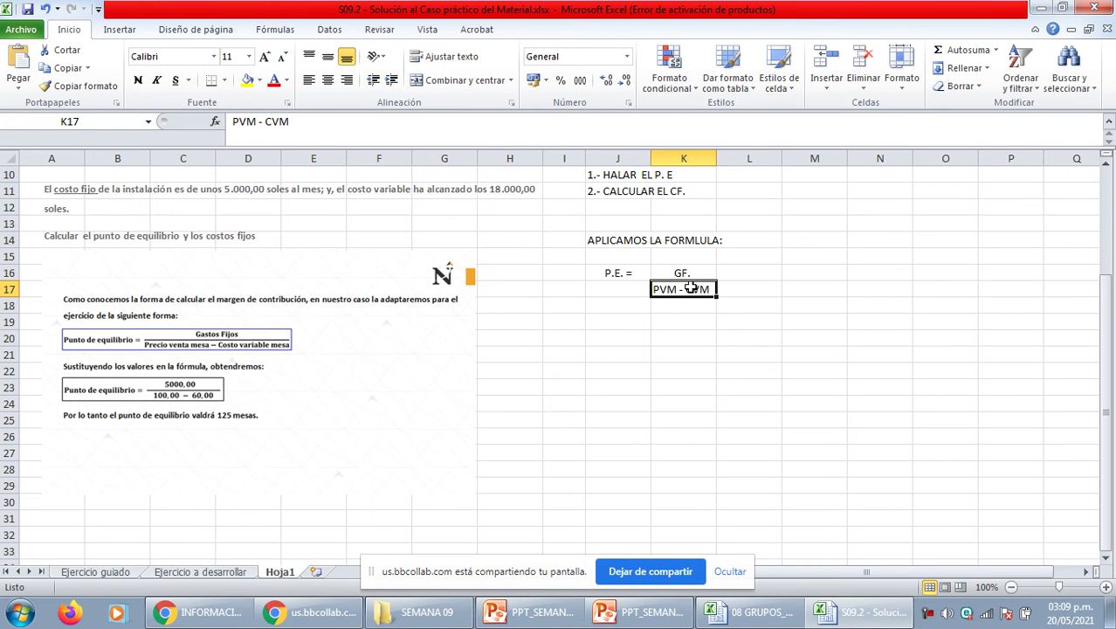
Move the image with the resulting sales and costs up to about row 30, just below the formula image.
scroll(814, 323, up, 3)
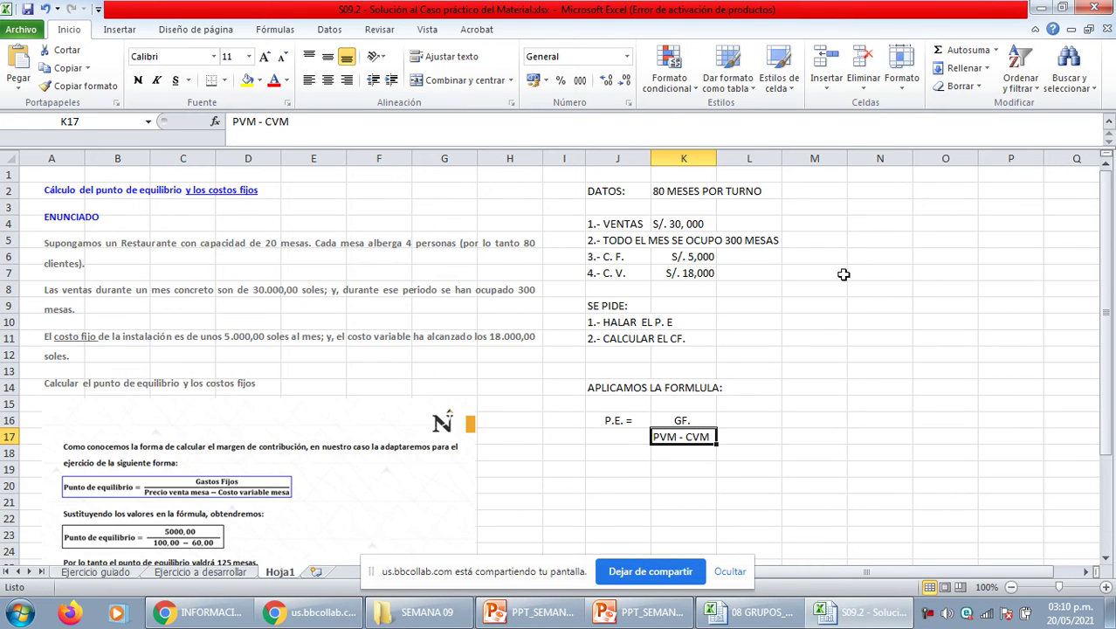
scroll(749, 327, down, 12)
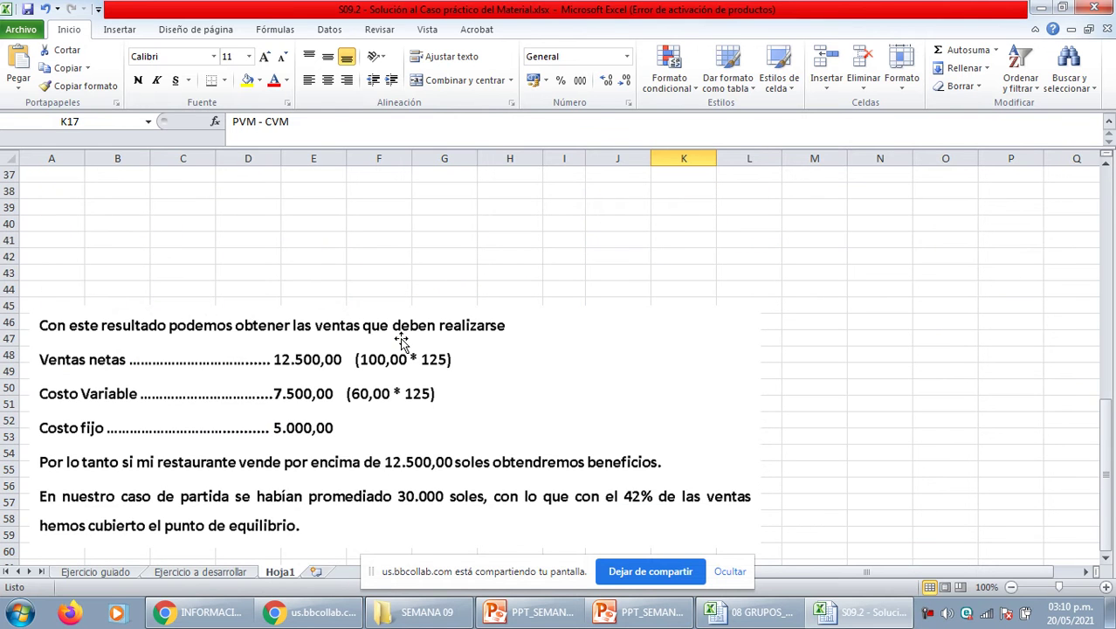
click(389, 338)
drag(383, 303, 372, 245)
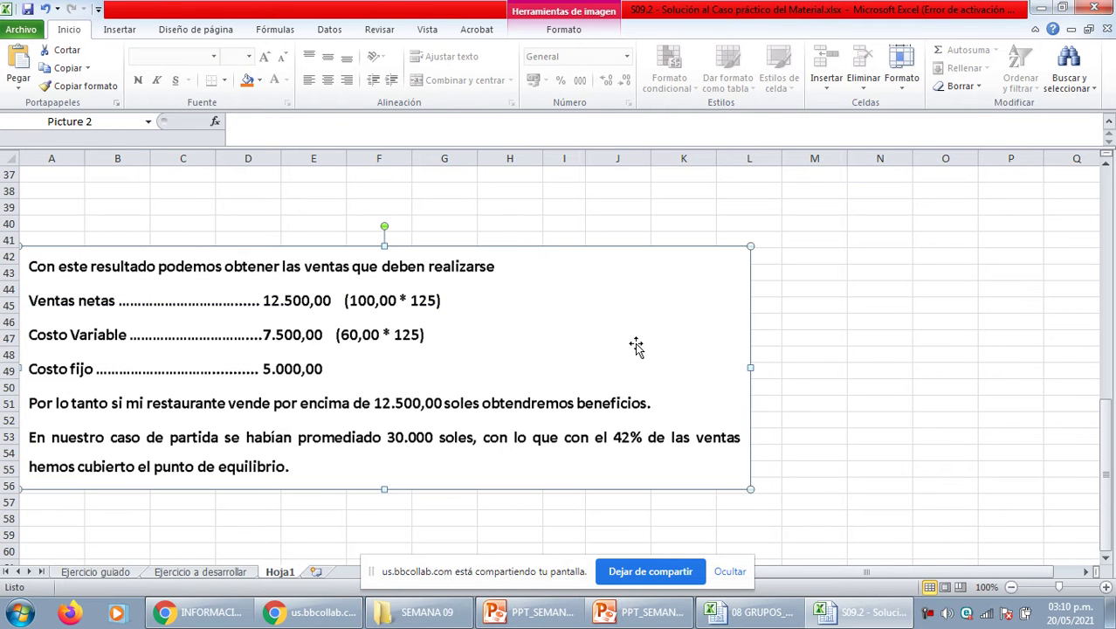
click(237, 243)
scroll(303, 361, up, 5)
scroll(269, 414, down, 1)
drag(272, 401, 282, 219)
Shrink the image of resulting sales and costs to about the width of columns A to J and place it at about row 32.
click(767, 227)
click(758, 225)
drag(761, 226, 617, 275)
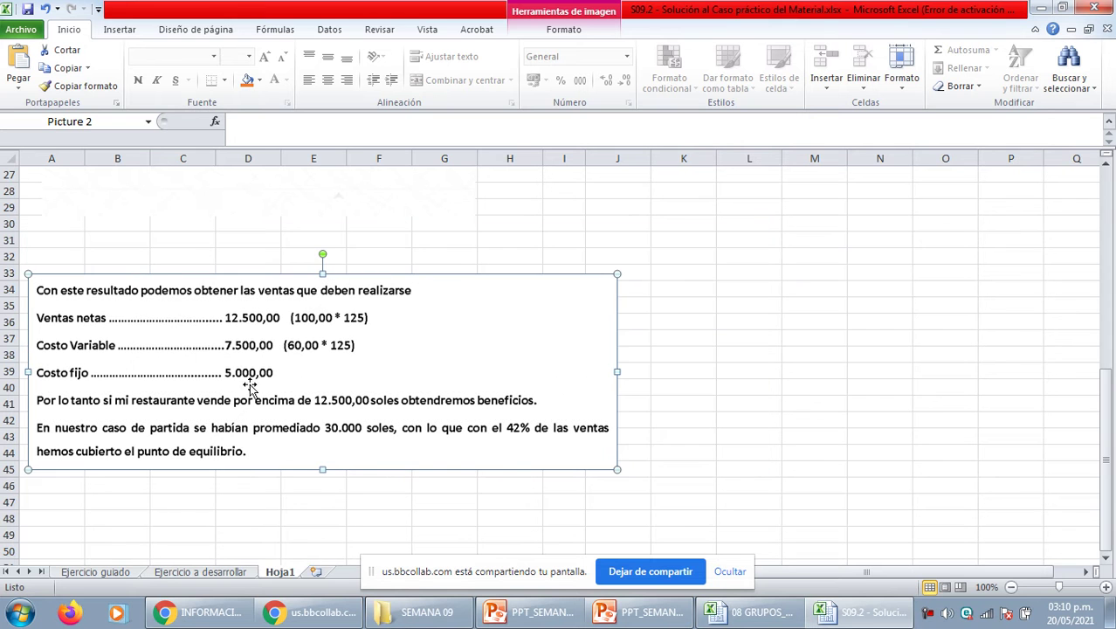
drag(388, 276, 382, 263)
Review the case data, the formula image with its substituted values, and the image of resulting sales and costs.
scroll(763, 326, up, 9)
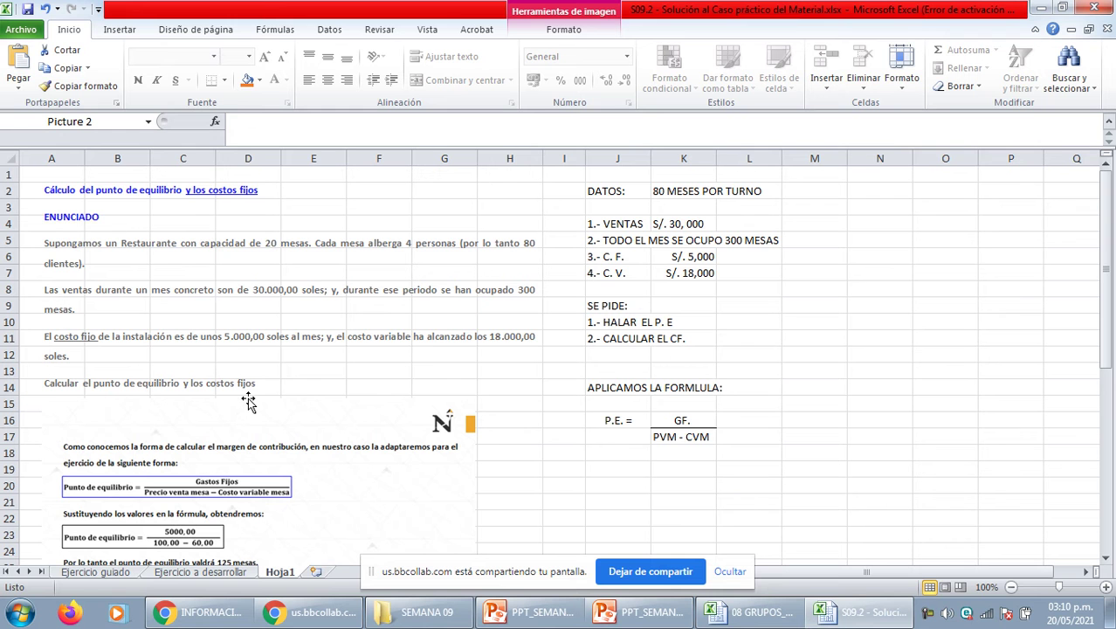
scroll(249, 400, down, 6)
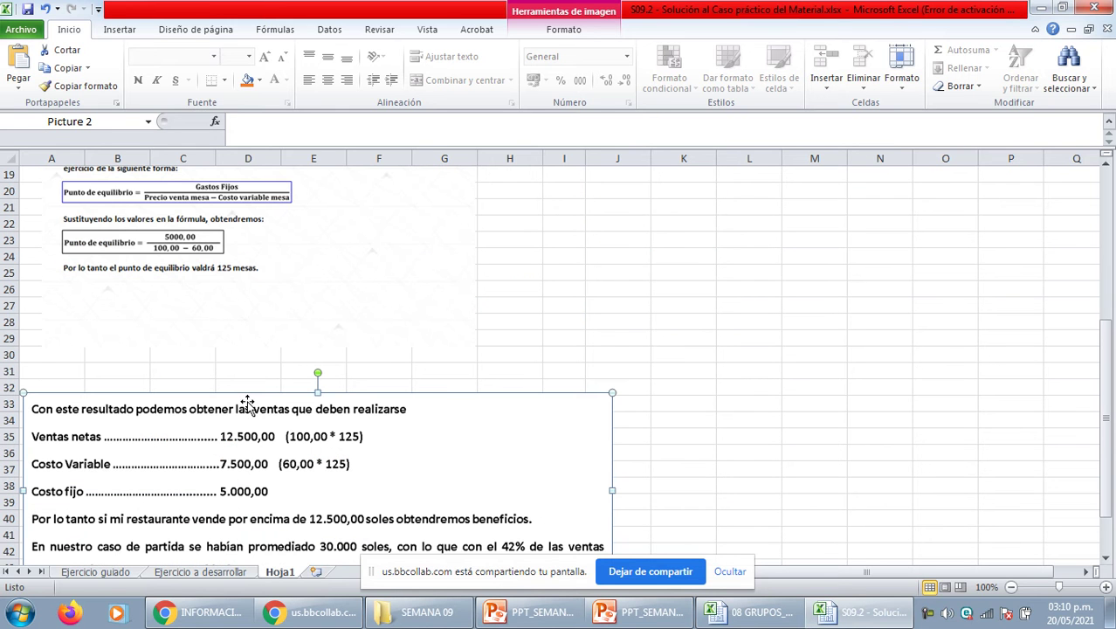
scroll(249, 401, down, 2)
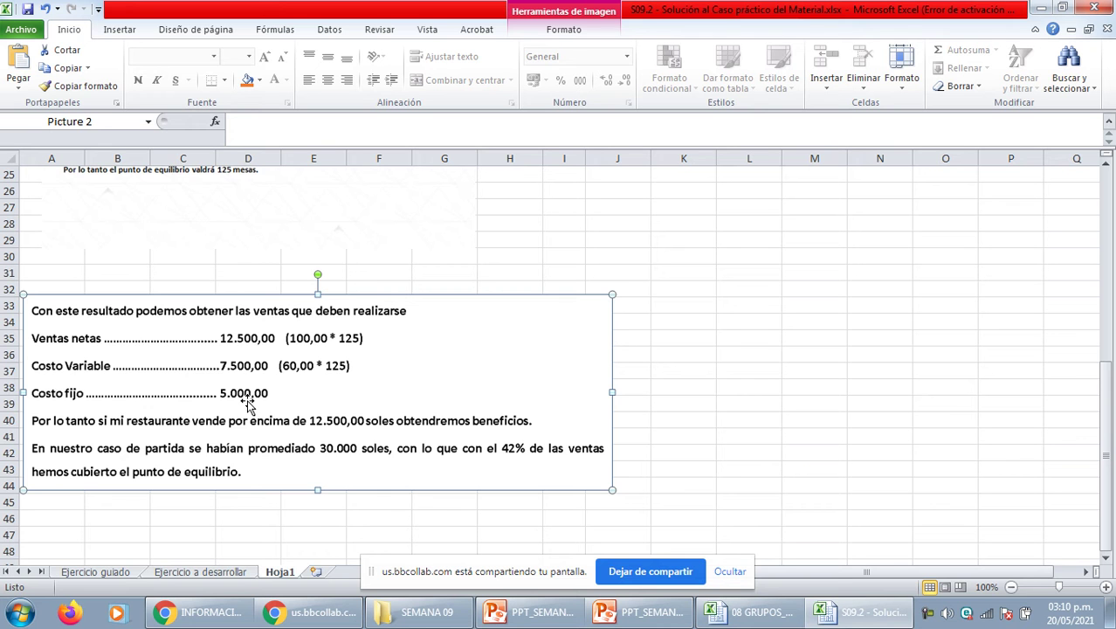
scroll(249, 400, down, 1)
scroll(249, 400, up, 8)
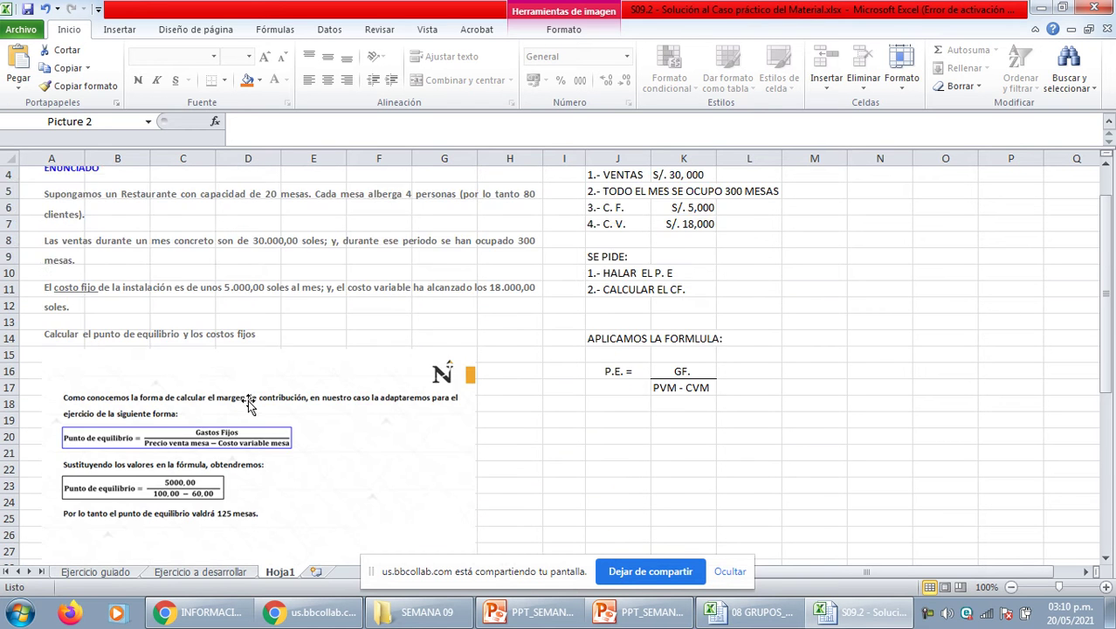
scroll(249, 401, down, 2)
click(249, 403)
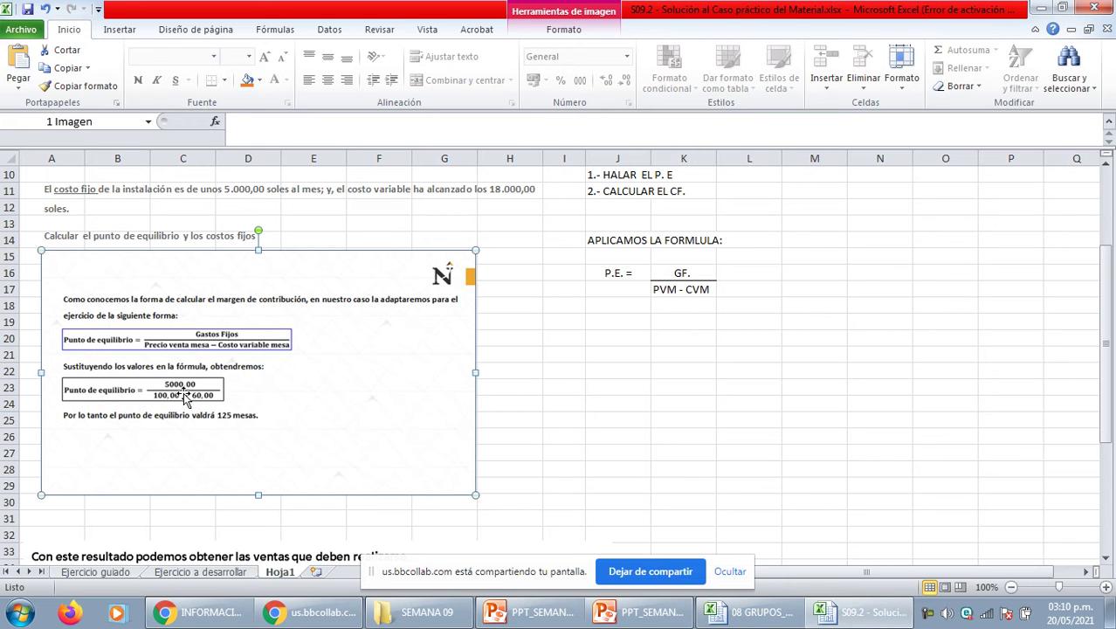
click(661, 392)
click(576, 344)
click(616, 345)
Enter "=" in cell L16 beside the fraction and center it horizontally.
click(747, 275)
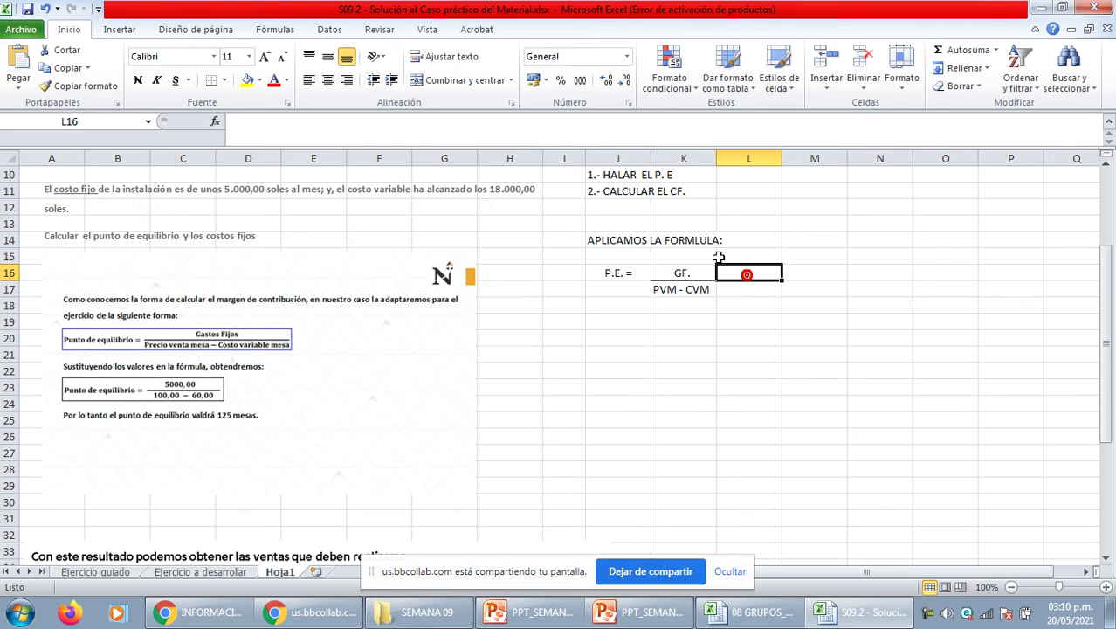
text(=)
key(Tab)
key(Tab)
scroll(698, 256, up, 3)
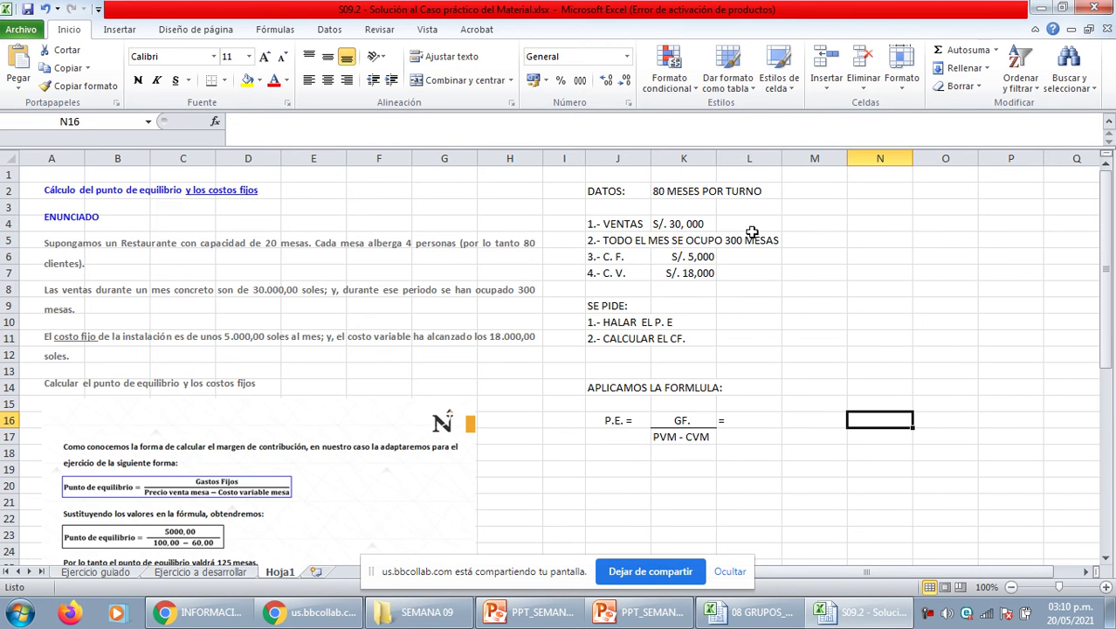
click(680, 255)
click(809, 415)
click(758, 419)
click(327, 80)
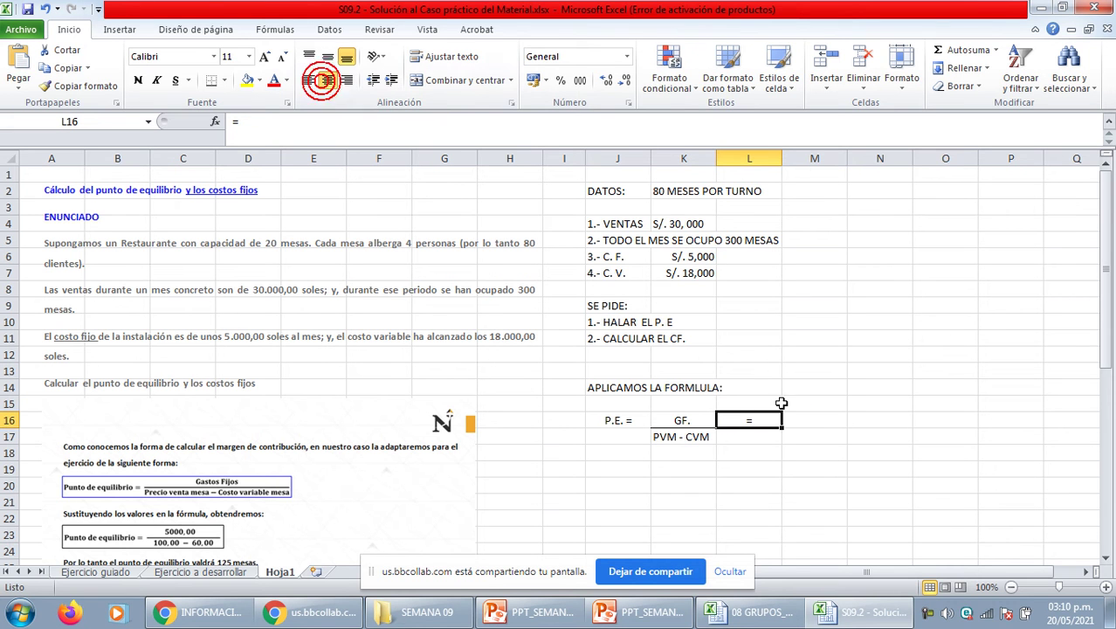
Enter 5000 as the numerator in cell M16 and give the cell a bottom border as the fraction line.
click(792, 419)
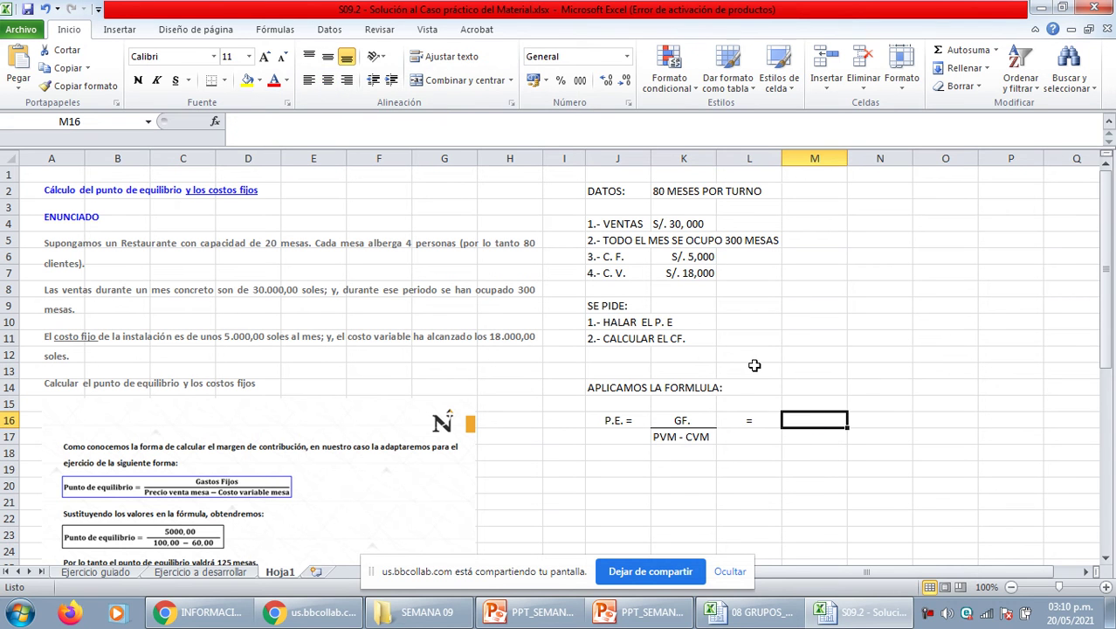
text(5000)
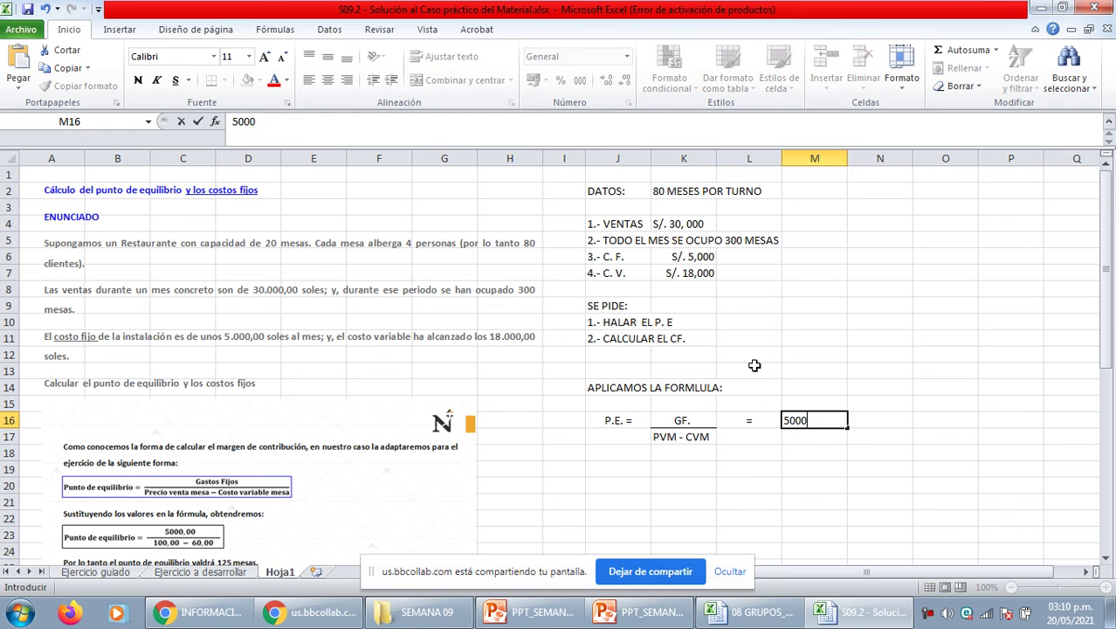
key(Return)
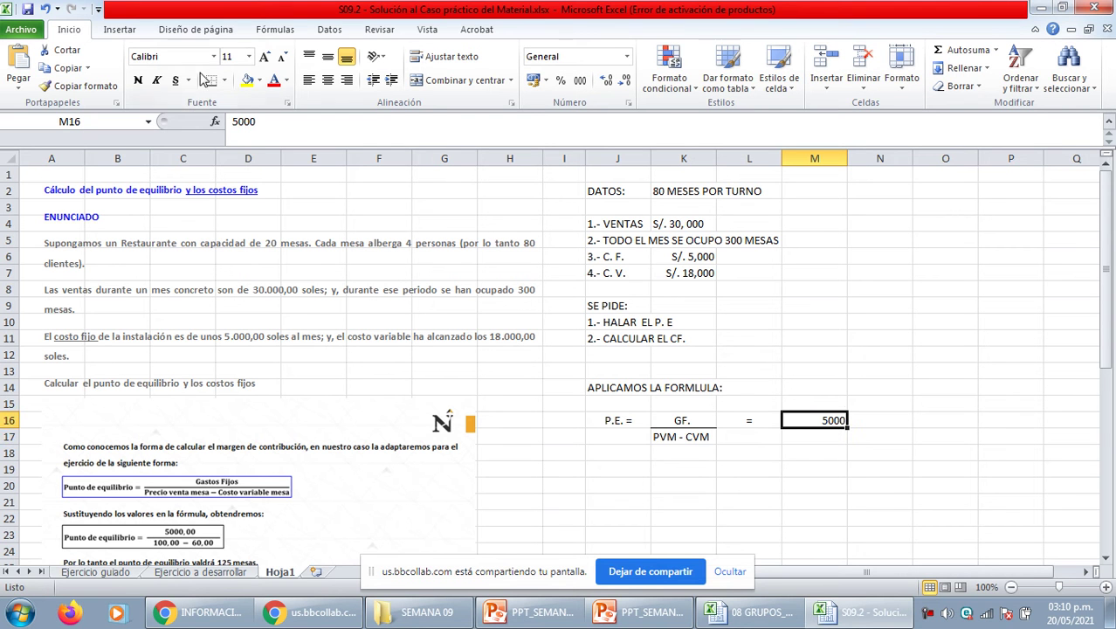
Switch to the PowerPoint presentation and examine slides 14 to 16 for how sales and variable cost per table are obtained.
click(295, 463)
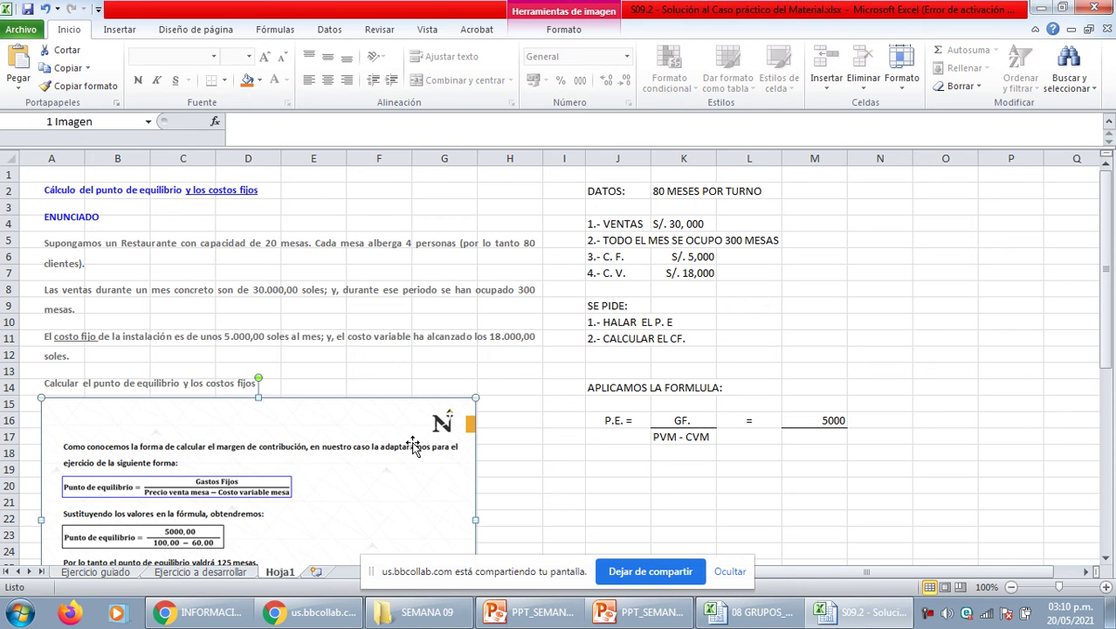
click(681, 340)
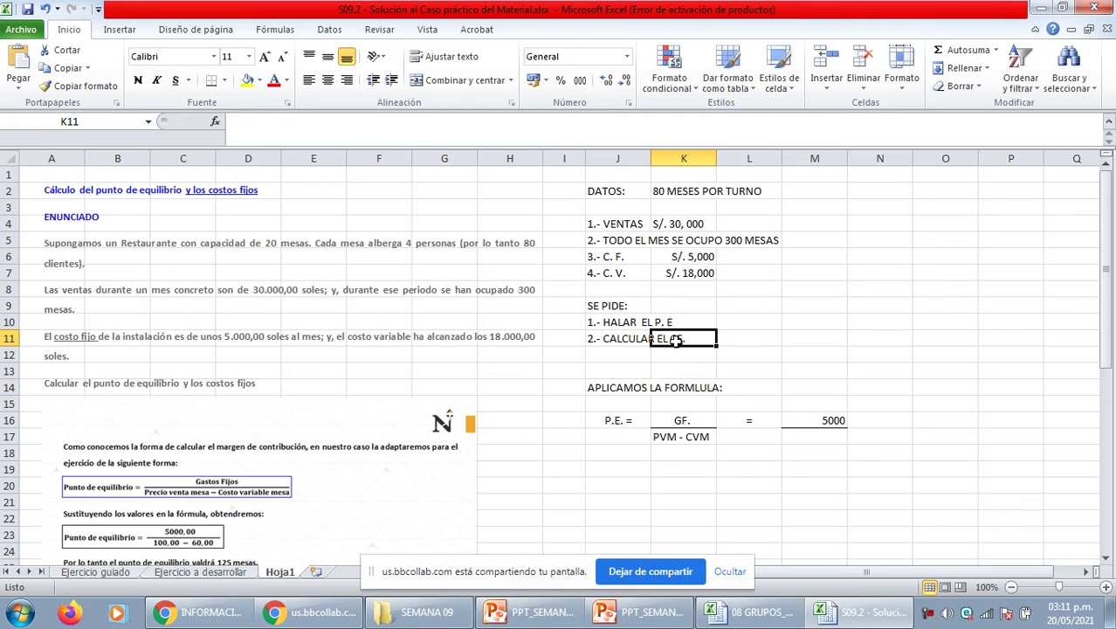
scroll(428, 429, down, 3)
click(515, 618)
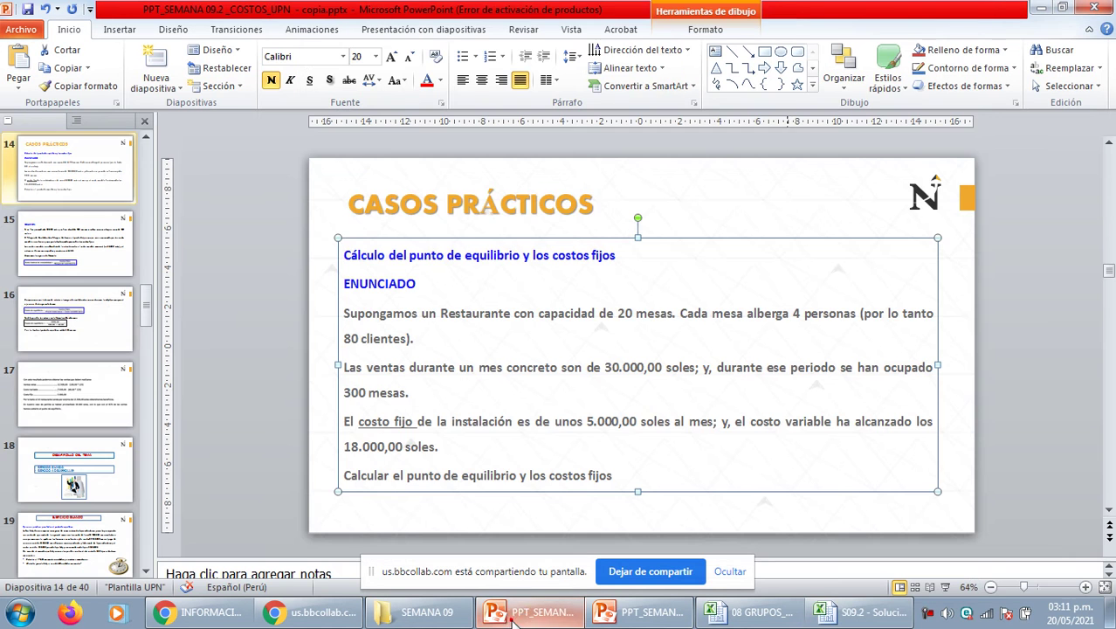
click(52, 437)
click(33, 325)
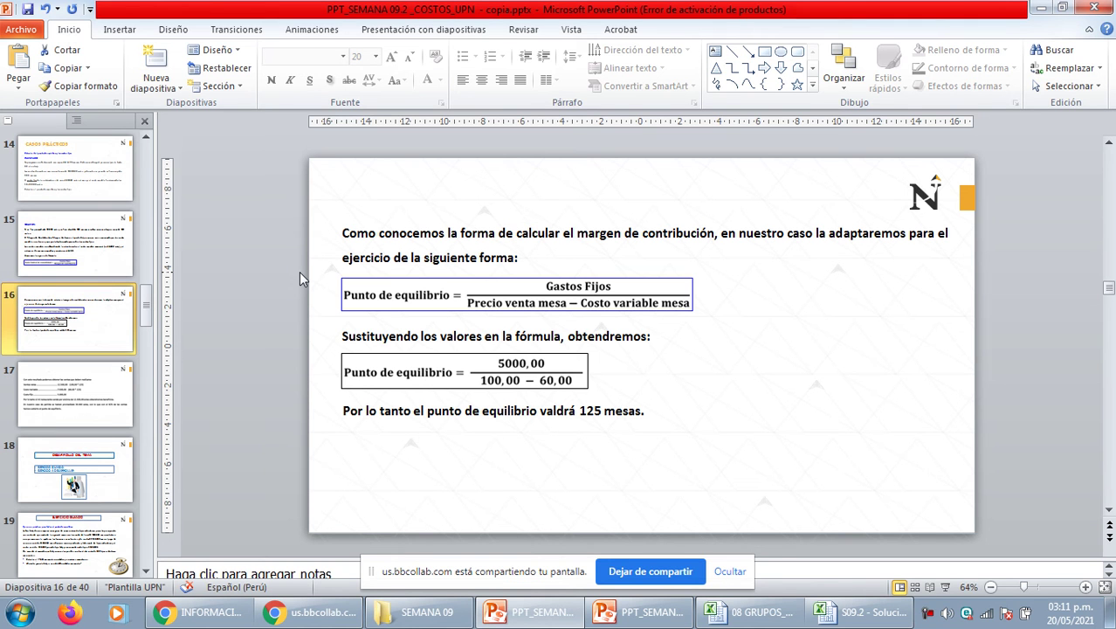
click(70, 262)
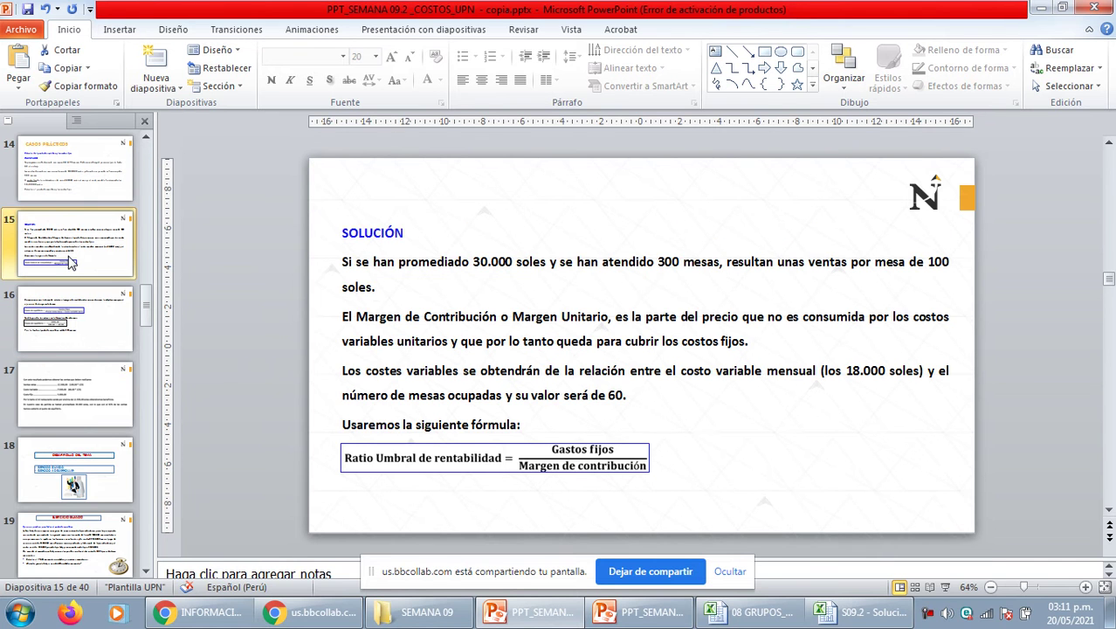
click(74, 161)
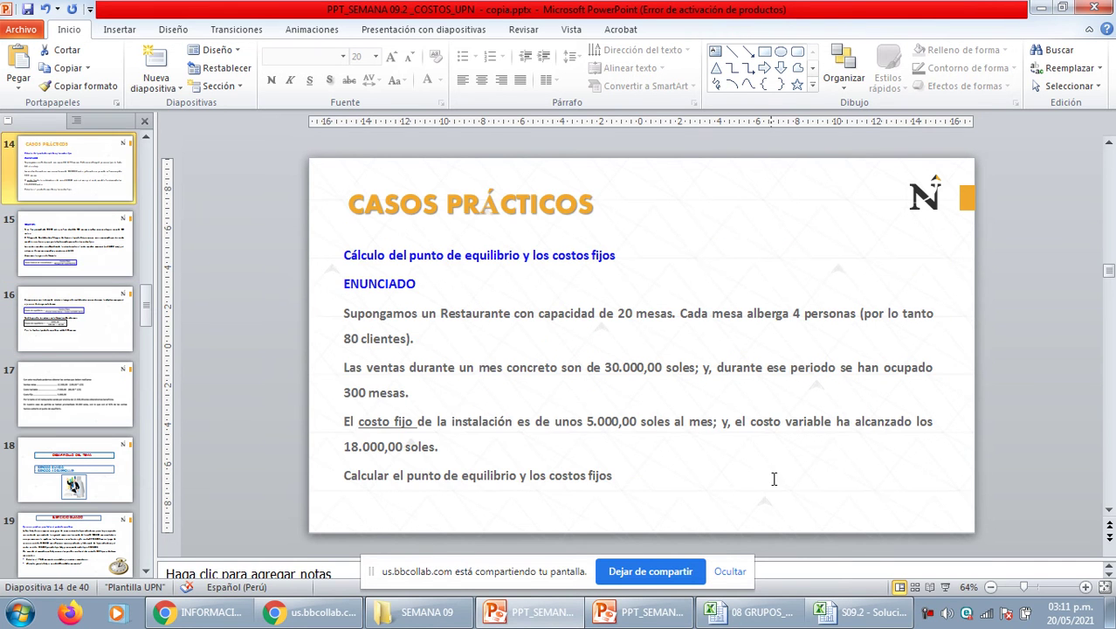
click(559, 321)
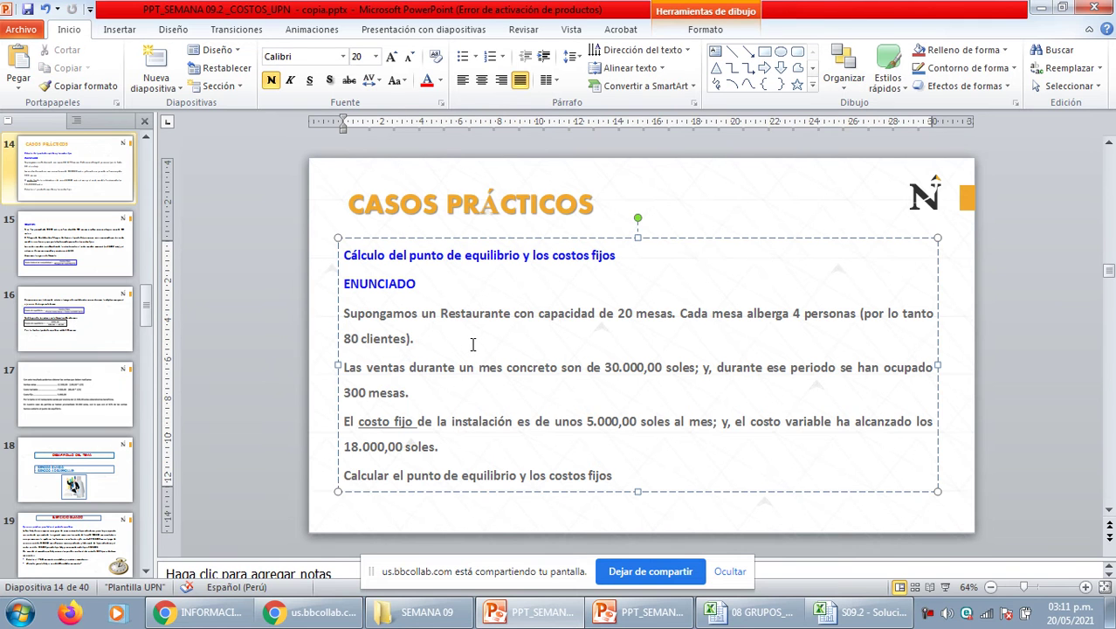
triple_click(428, 334)
click(517, 425)
double_click(603, 366)
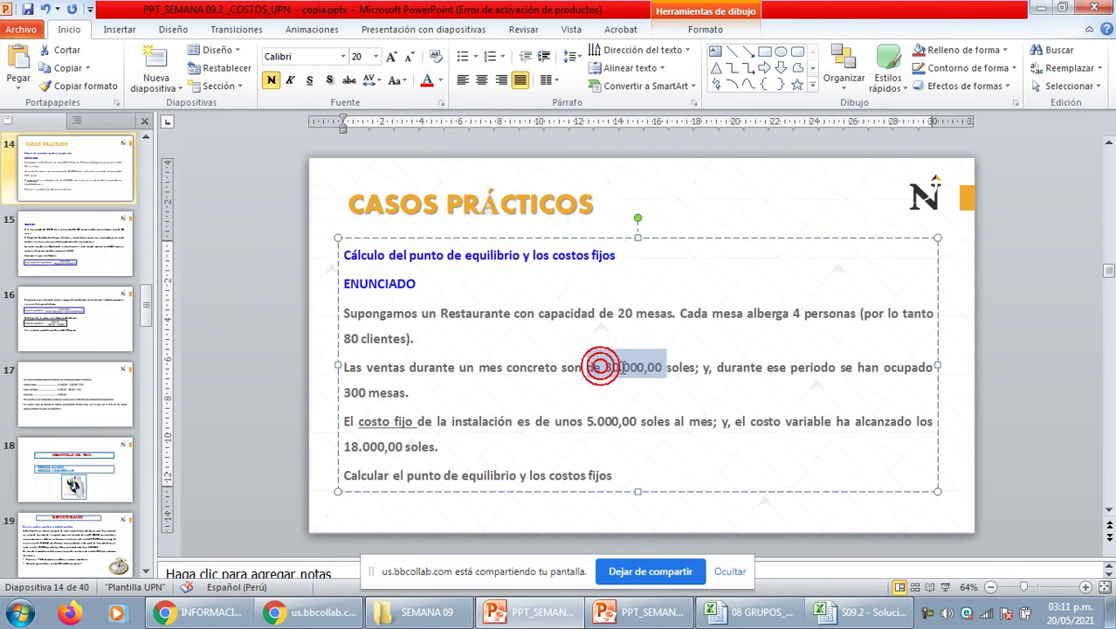
click(528, 405)
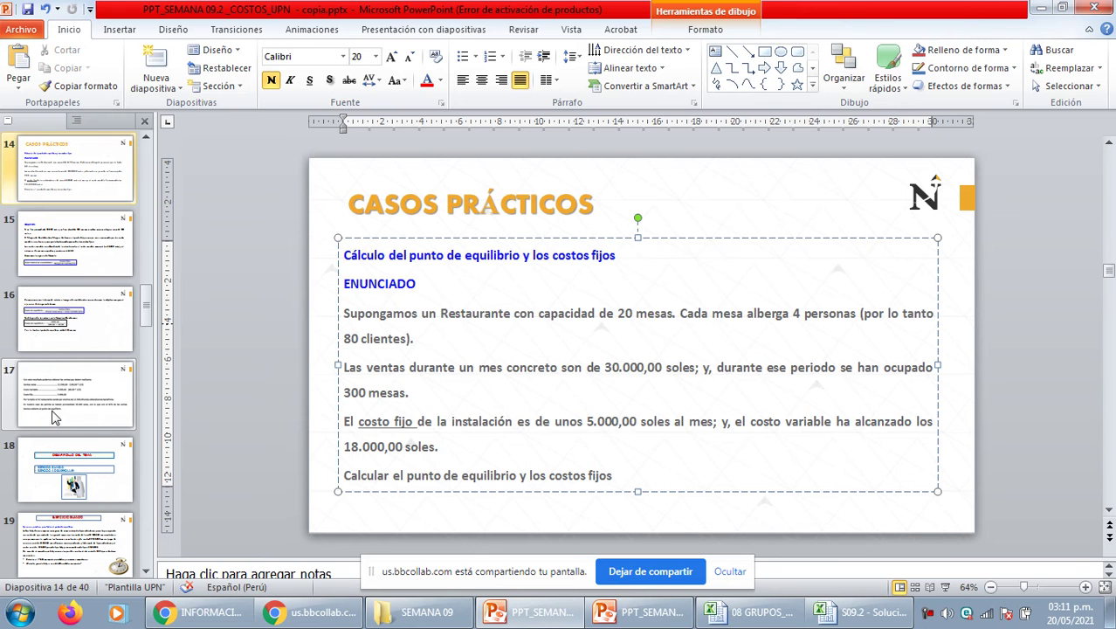
click(107, 265)
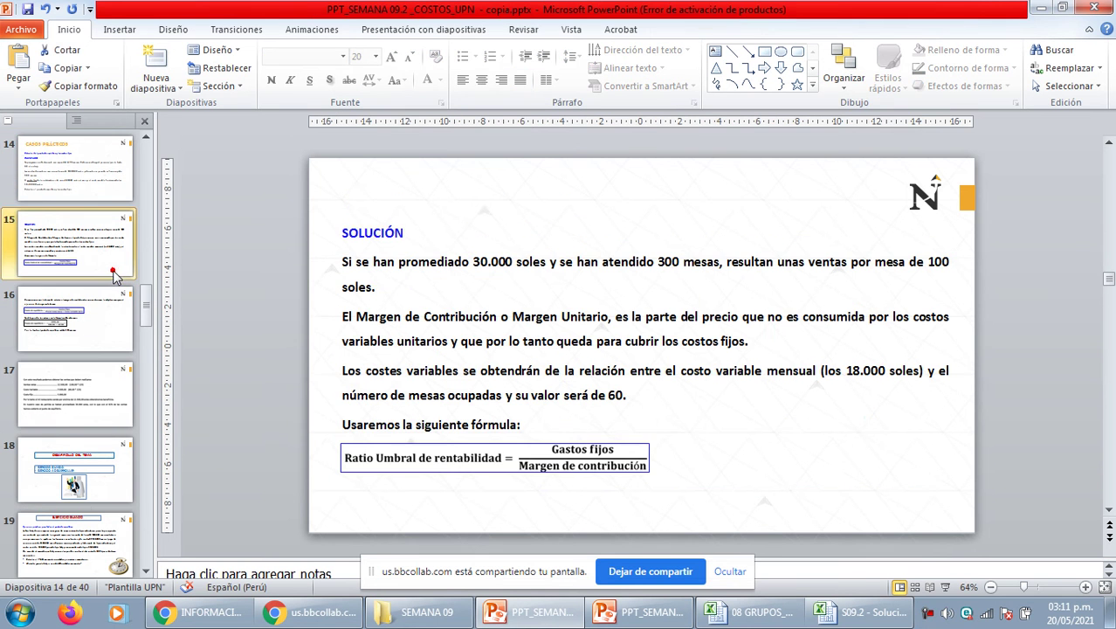
click(102, 351)
Switch to the S09.2 case workbook and calculate sales per table in cell N5 with =30000/300.
click(749, 611)
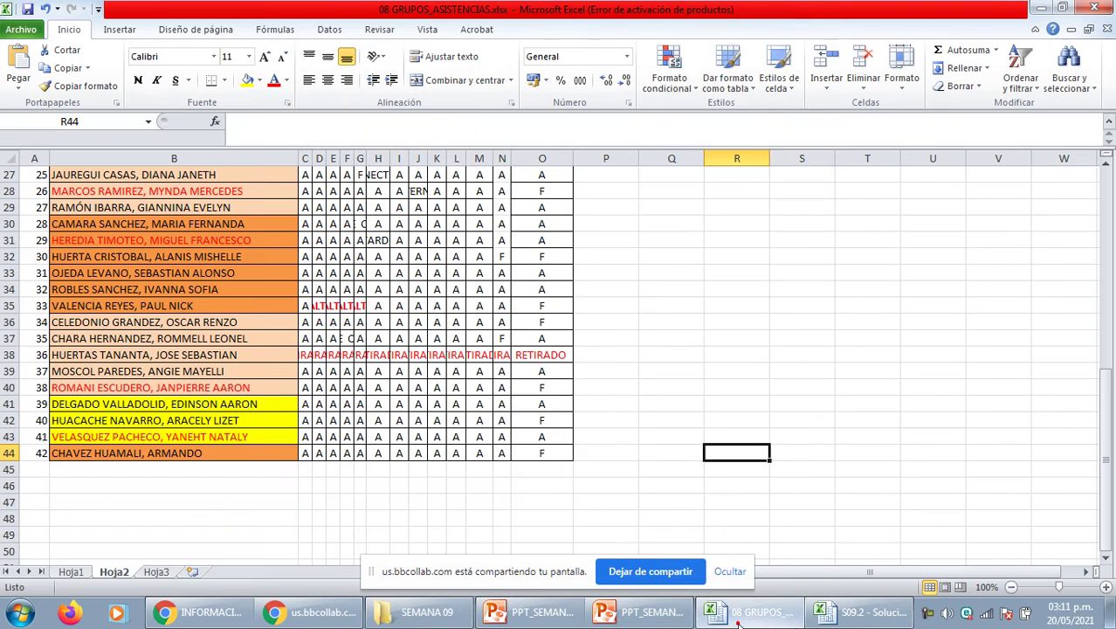
click(836, 615)
click(566, 355)
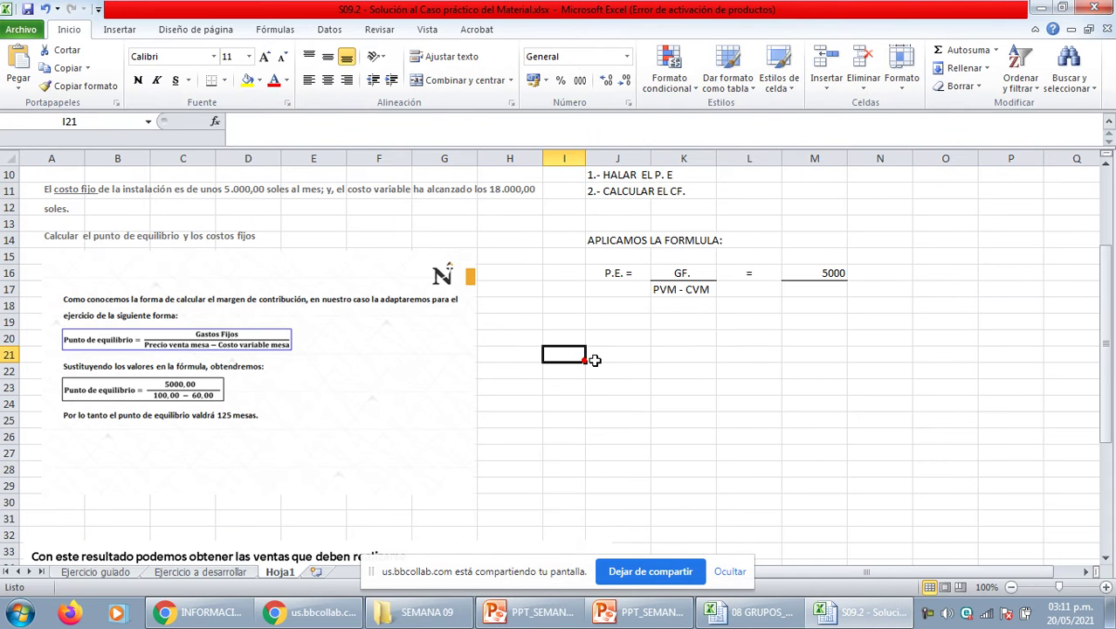
scroll(620, 280, up, 3)
click(741, 303)
click(807, 272)
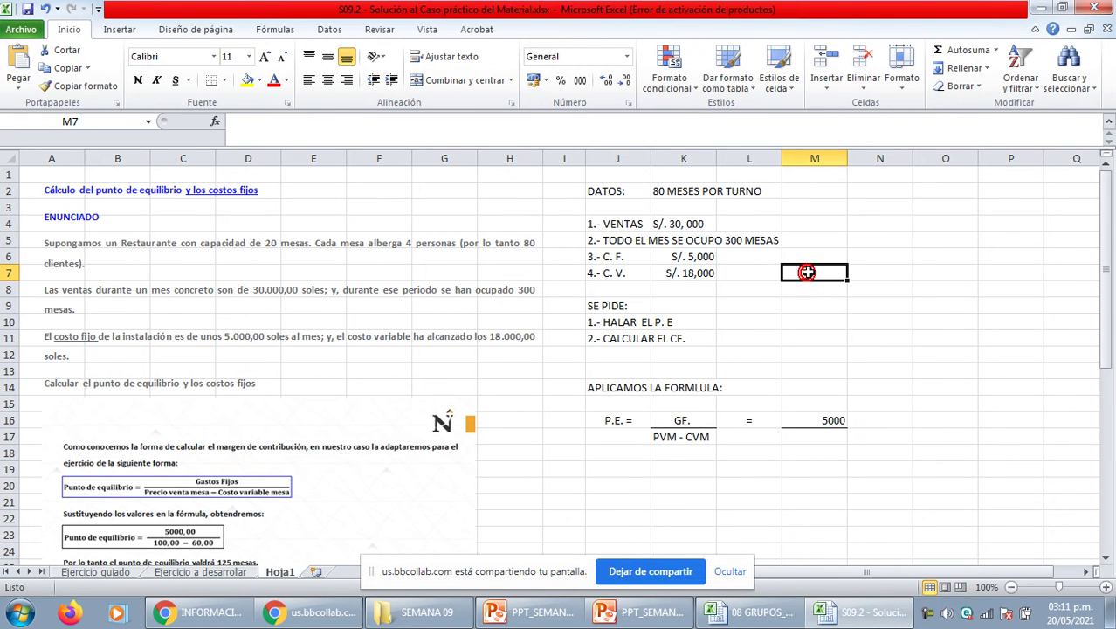
click(843, 240)
click(865, 236)
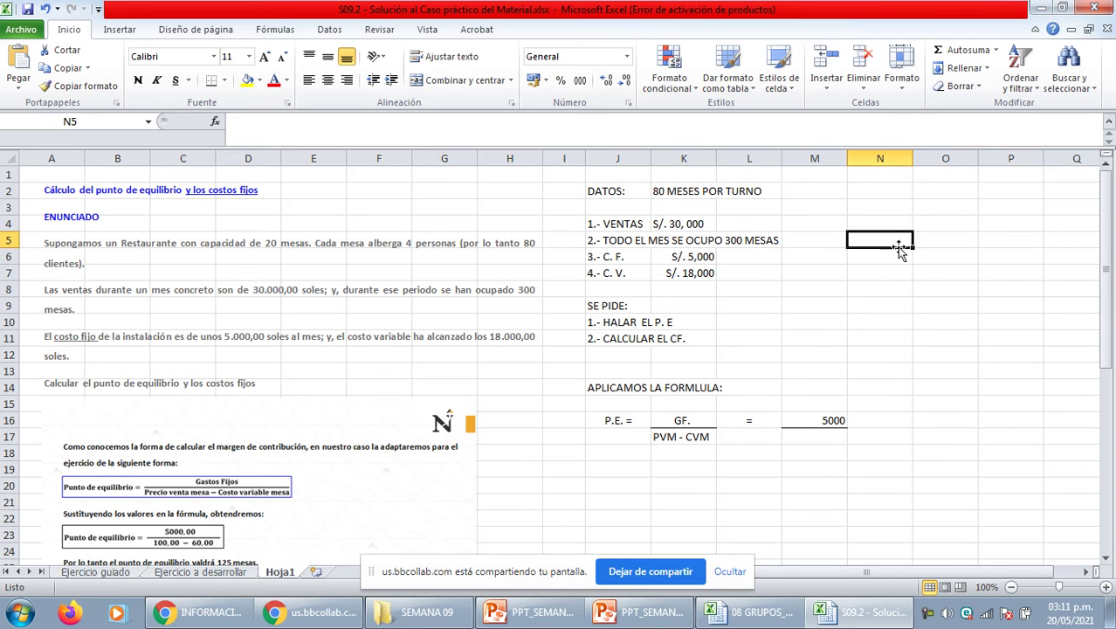
text(=)
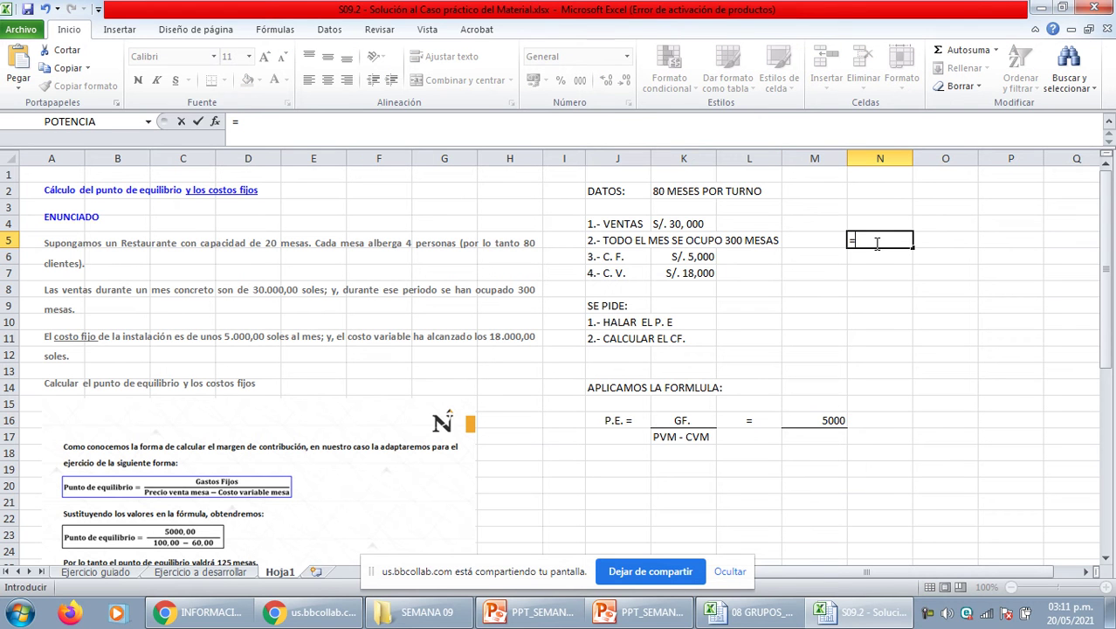
text(30000)
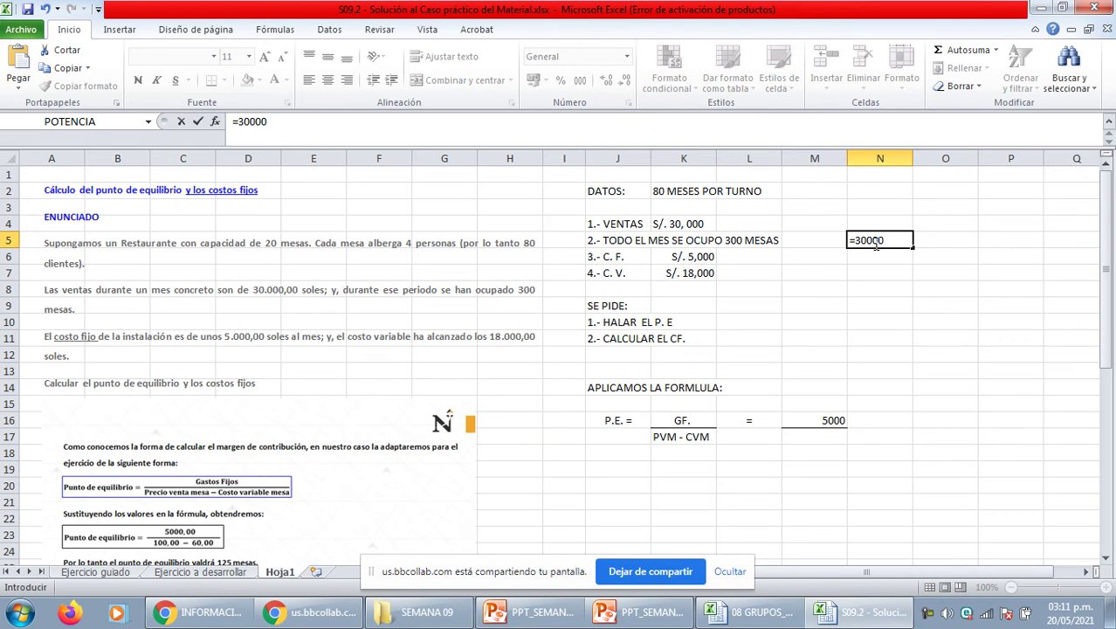
text(/300)
key(Return)
click(874, 243)
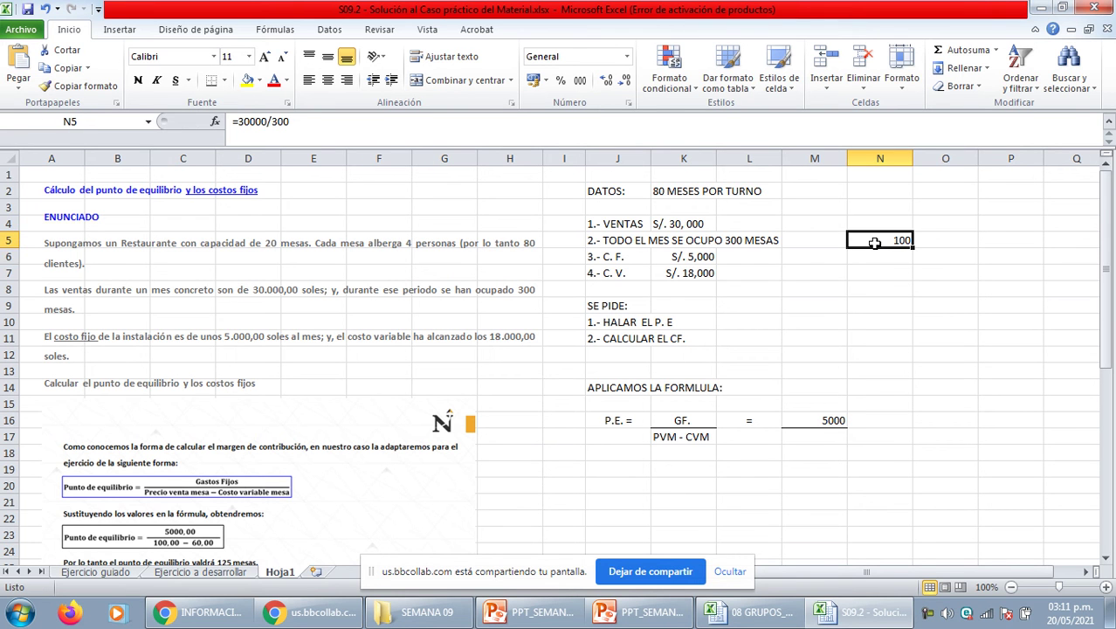
key(Right)
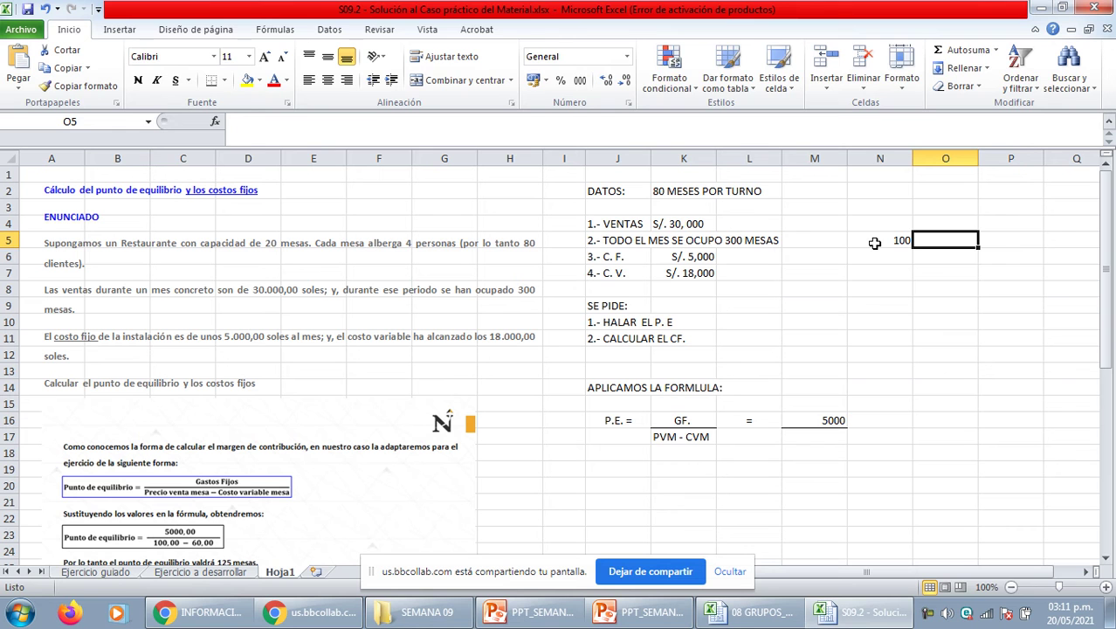
text(=)
key(Escape)
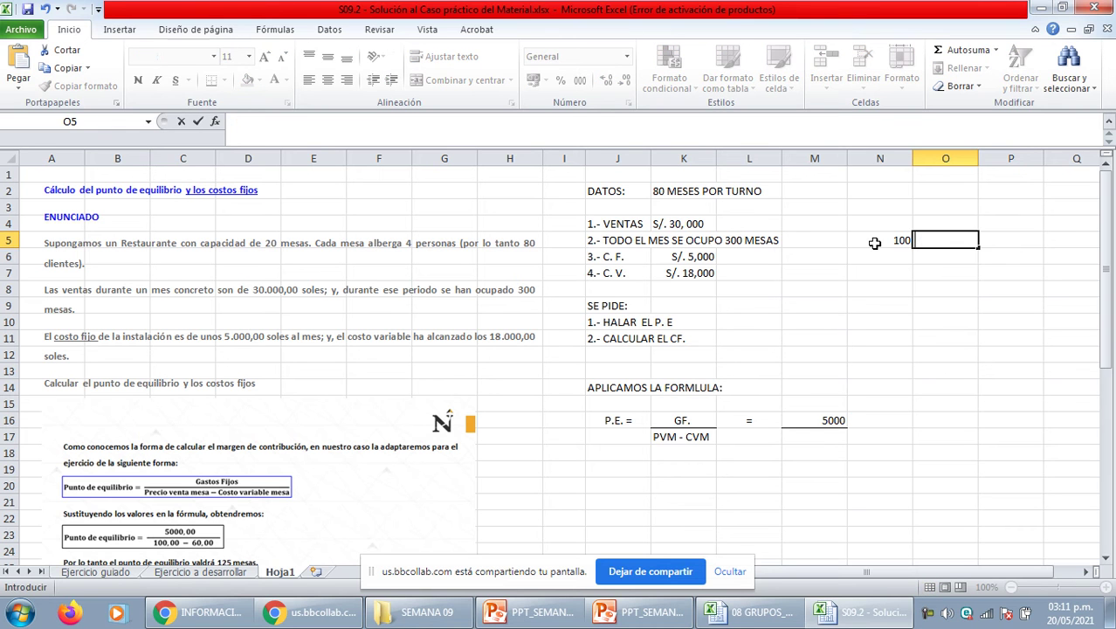
key(Down)
Move the sales-per-table calculation from cell N5 to O5.
click(874, 242)
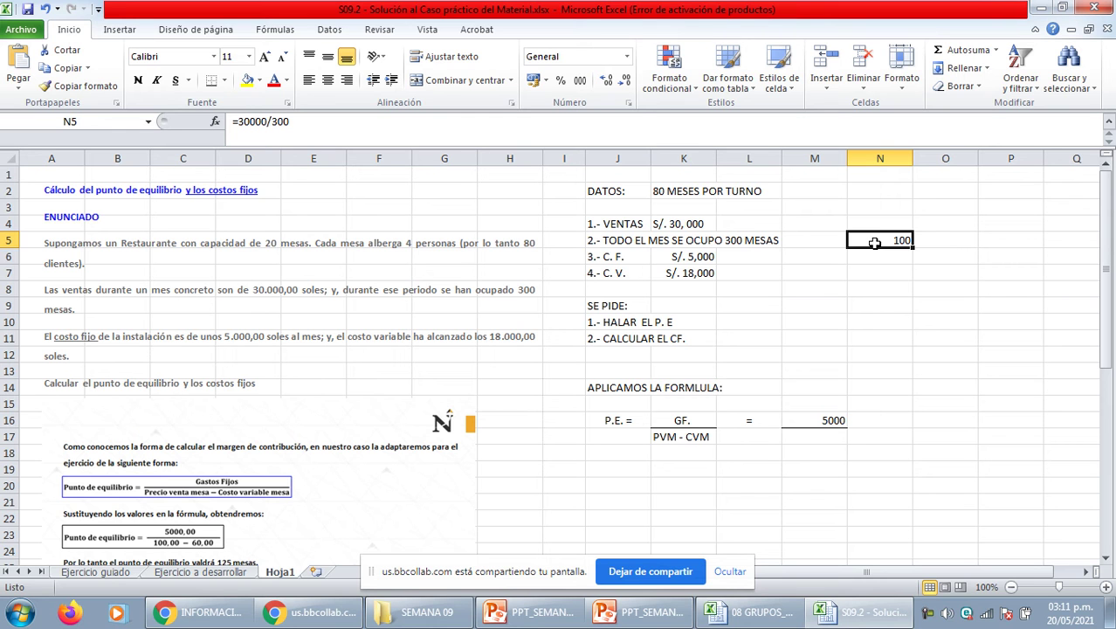
key(ctrl+x)
key(Right)
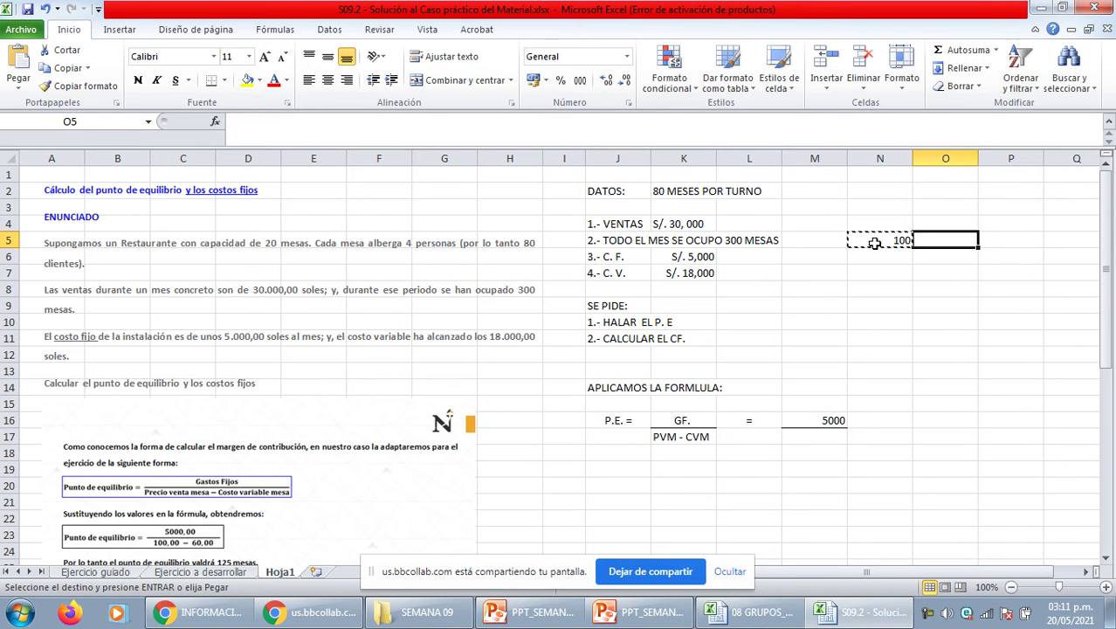
key(ctrl+v)
Enter the label "VENTAS/300 MESAS" in cell N5 and widen column N to fit the text.
click(875, 243)
text(VENTER)
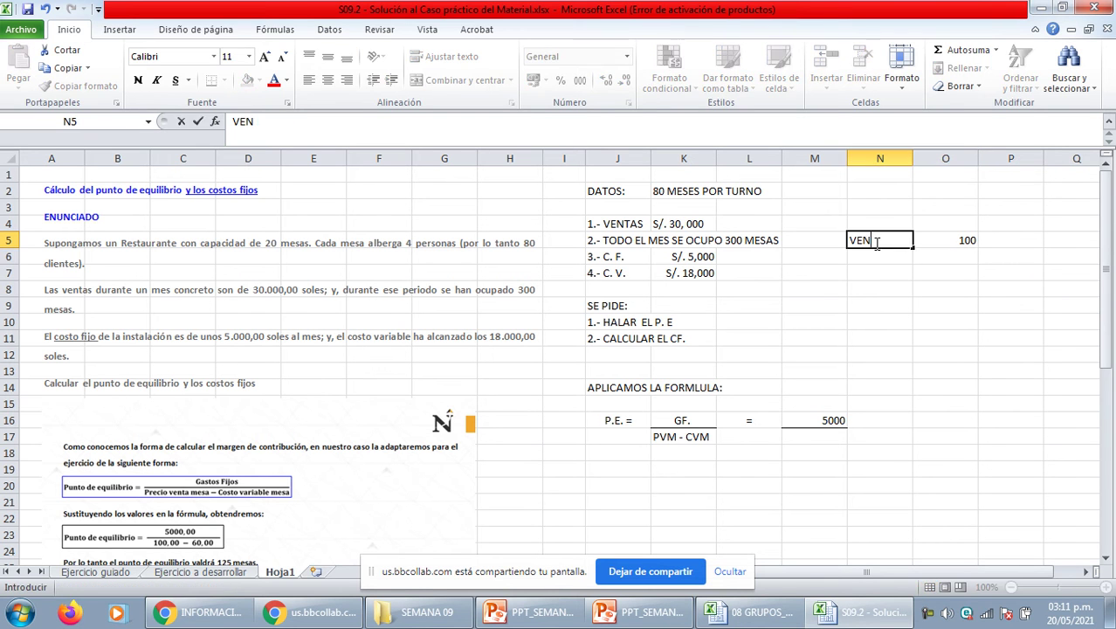
key(BackSpace)
text(AS)
key(BackSpace)
key(BackSpace)
key(BackSpace)
text(AS/300 MESES)
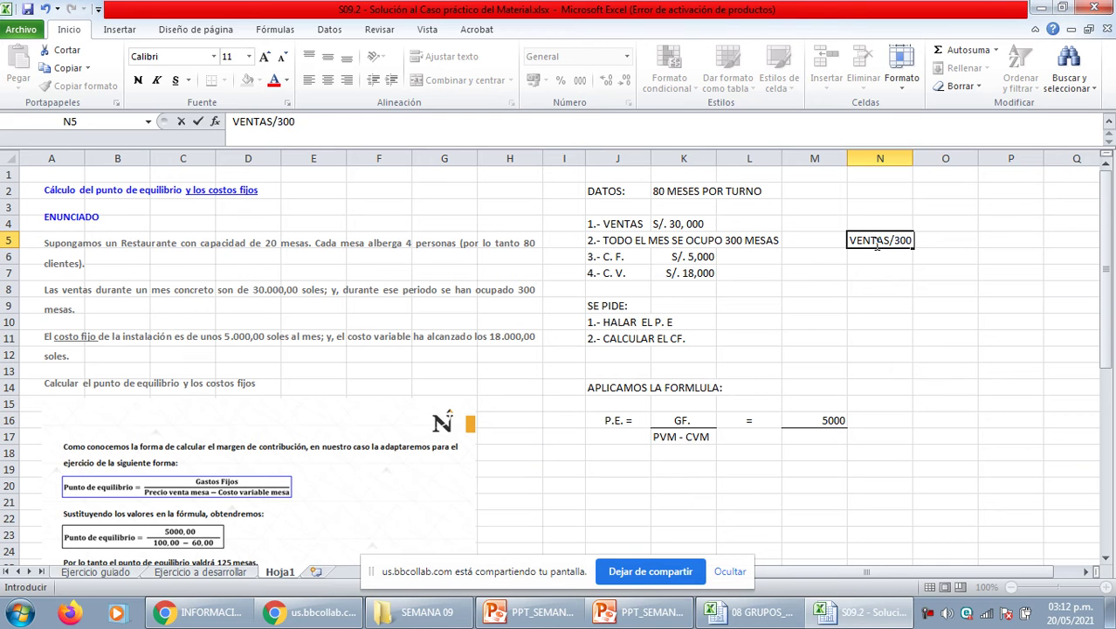
key(BackSpace)
key(BackSpace)
key(BackSpace)
text(SAS)
key(Return)
click(876, 244)
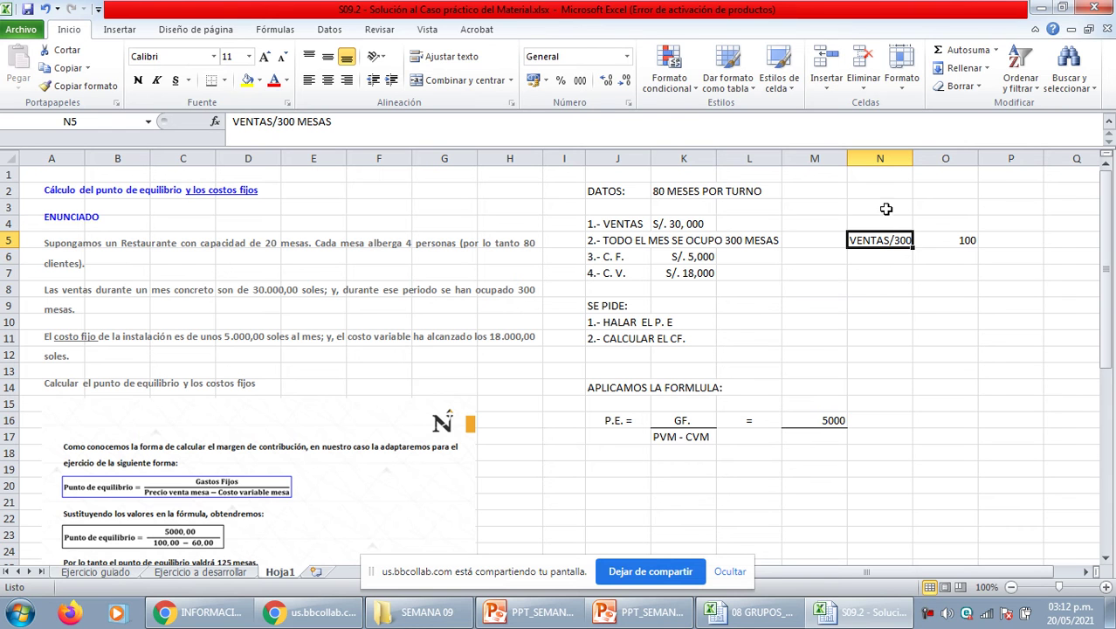
drag(913, 158, 943, 155)
click(932, 260)
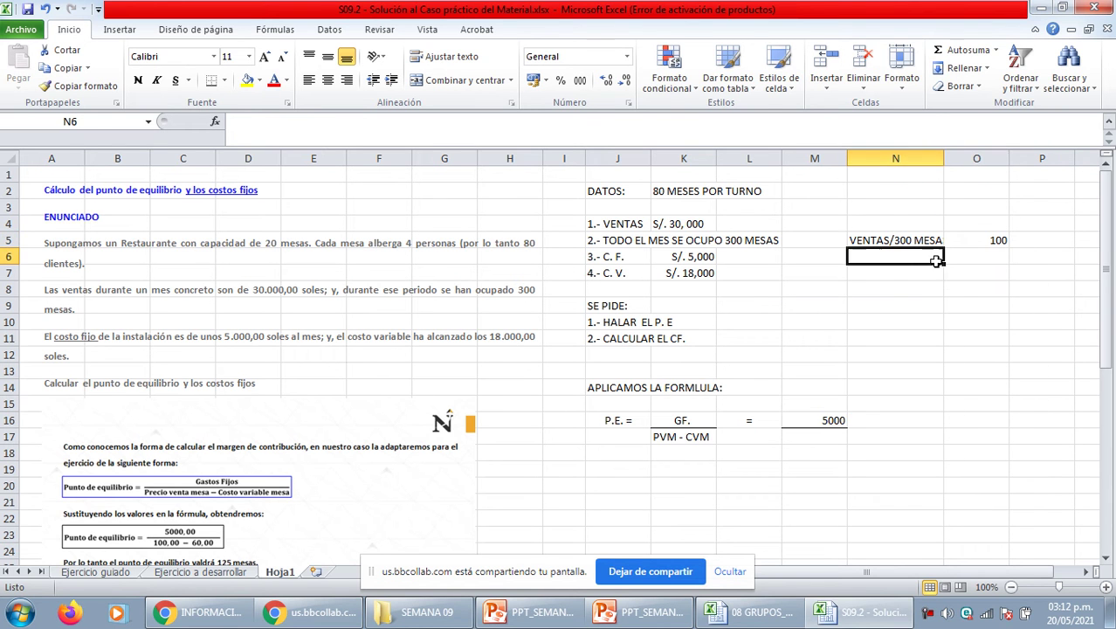
Center the numerator 5000 horizontally in cell M16.
click(808, 432)
click(808, 422)
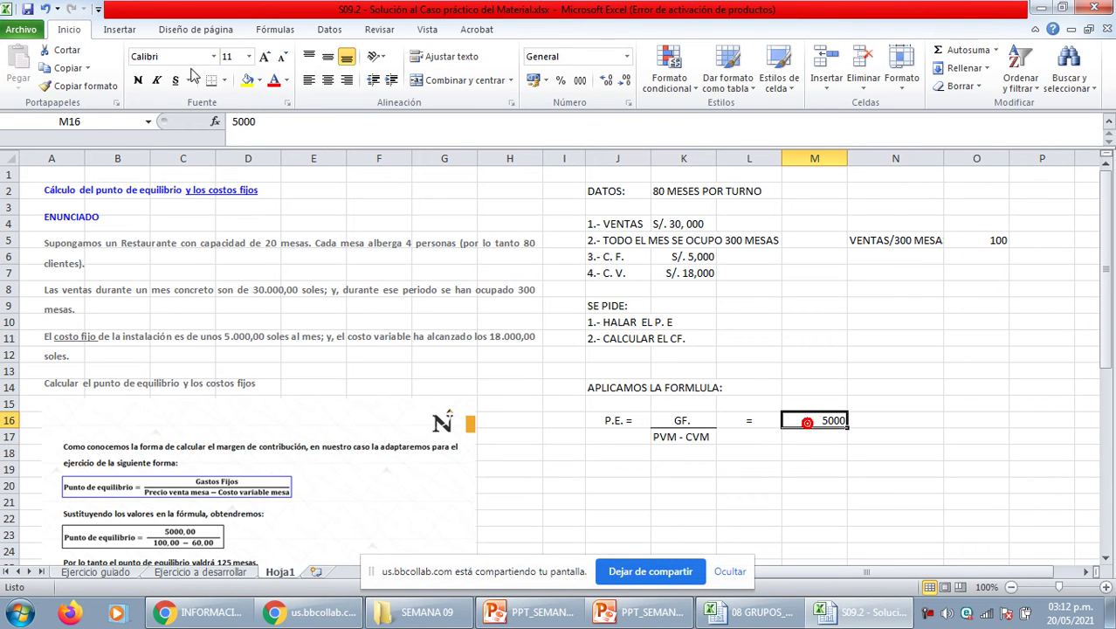
click(328, 81)
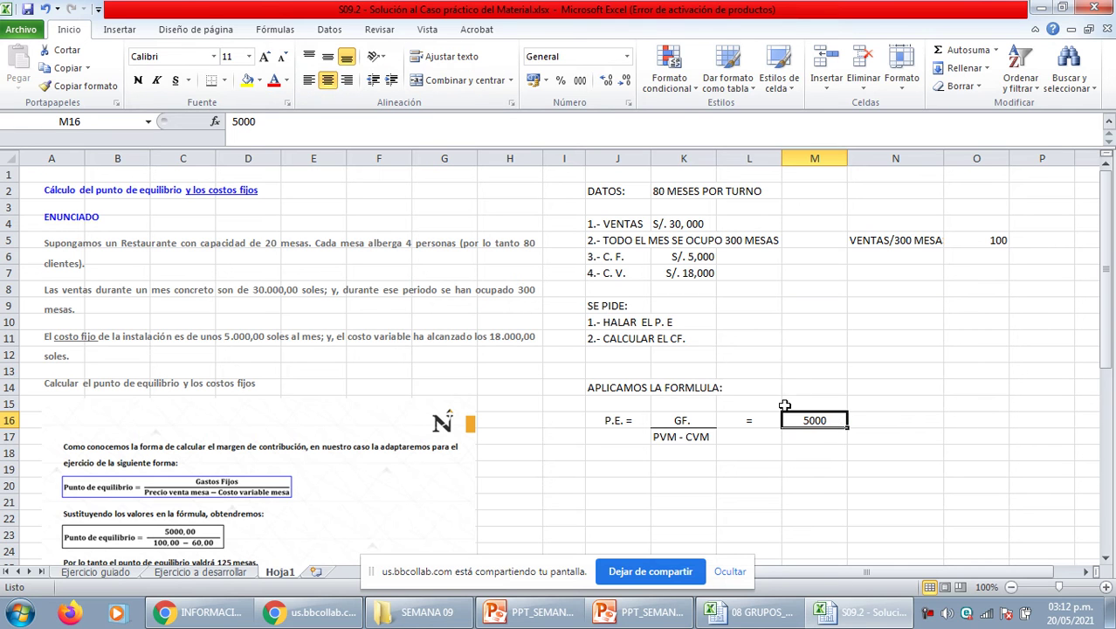
Enter "100-" in cell M17 as the first part of the denominator.
click(976, 250)
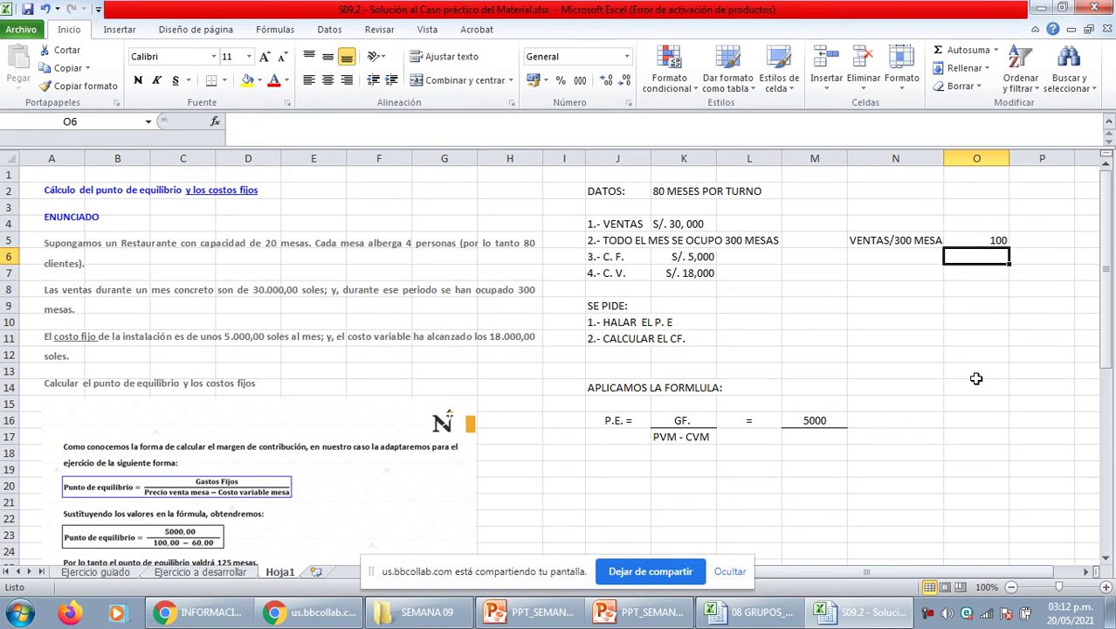
click(808, 431)
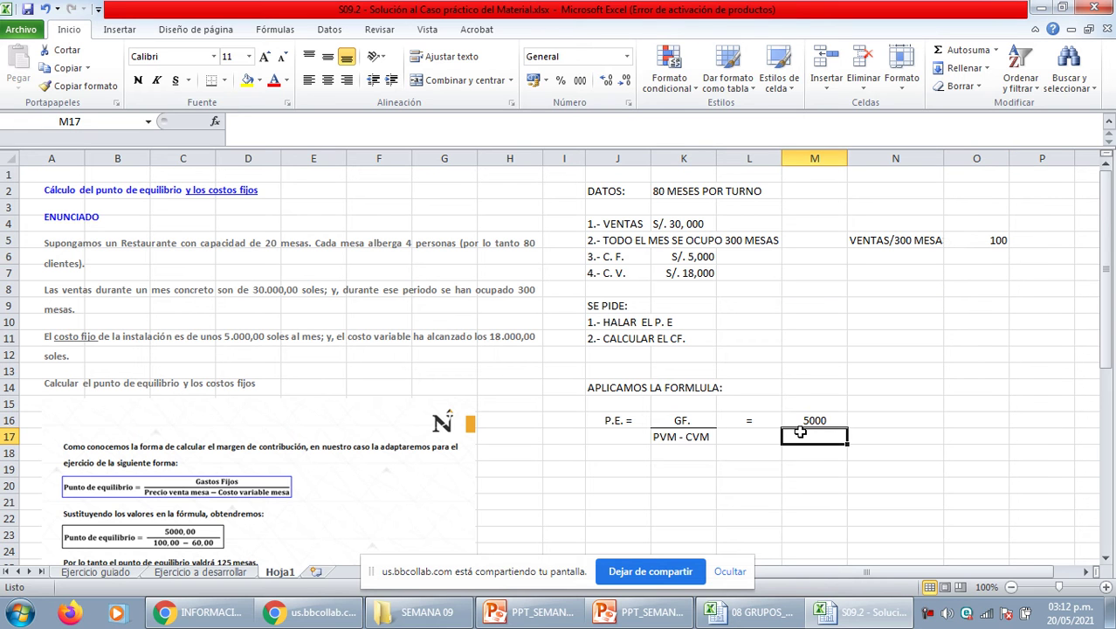
text(100-)
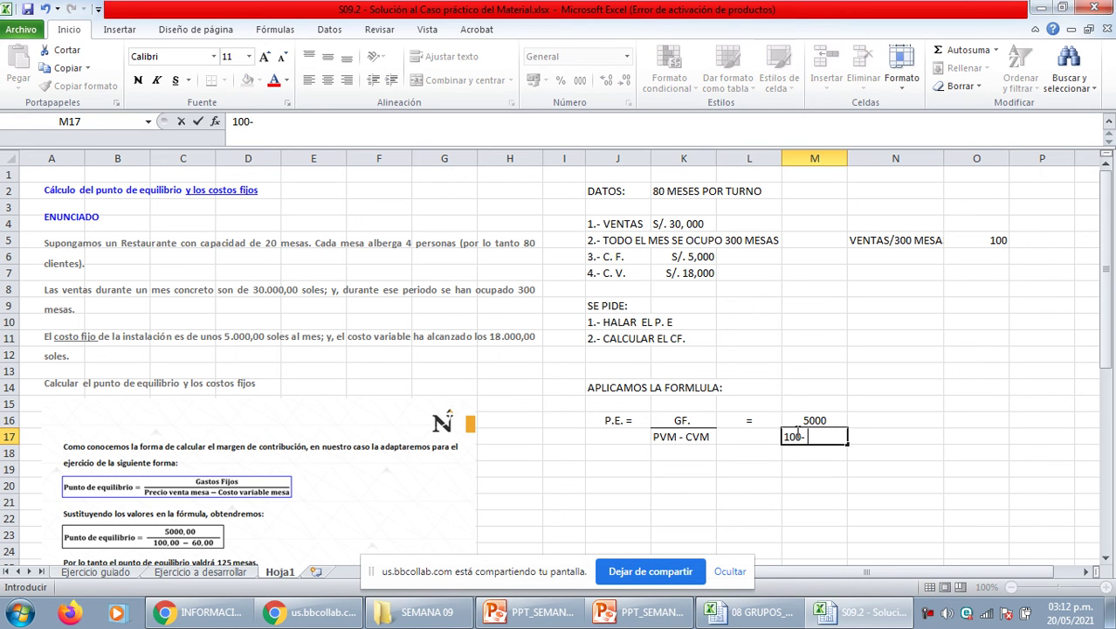
click(816, 404)
click(940, 254)
click(933, 234)
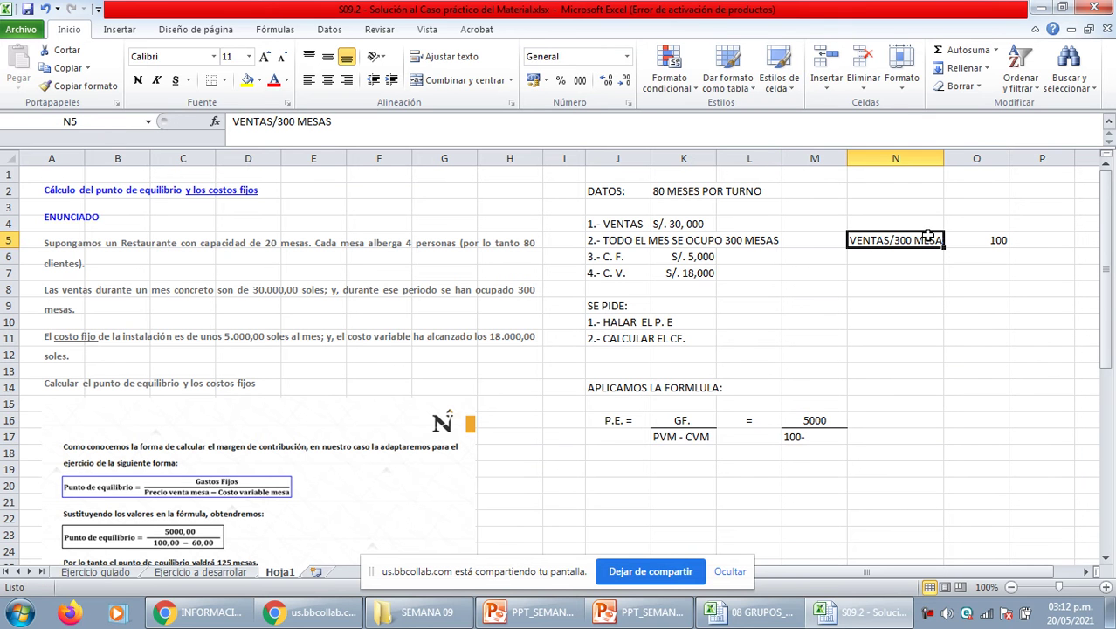
Switch to the PowerPoint presentation and review the case statement and solution slides for the variable cost per table.
click(282, 506)
click(527, 608)
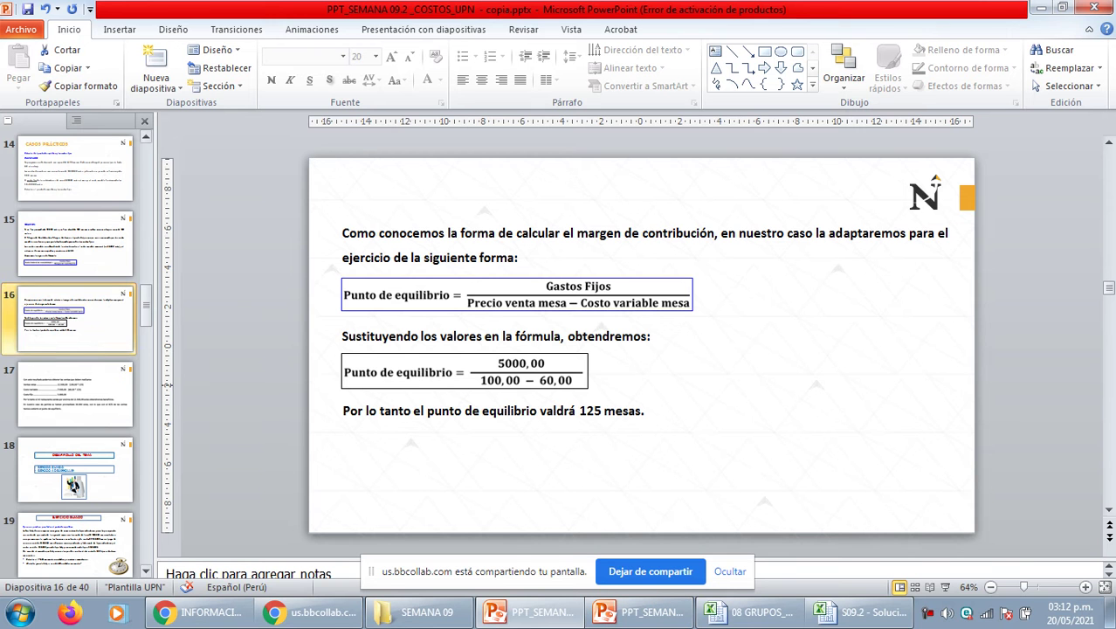
click(75, 244)
click(73, 174)
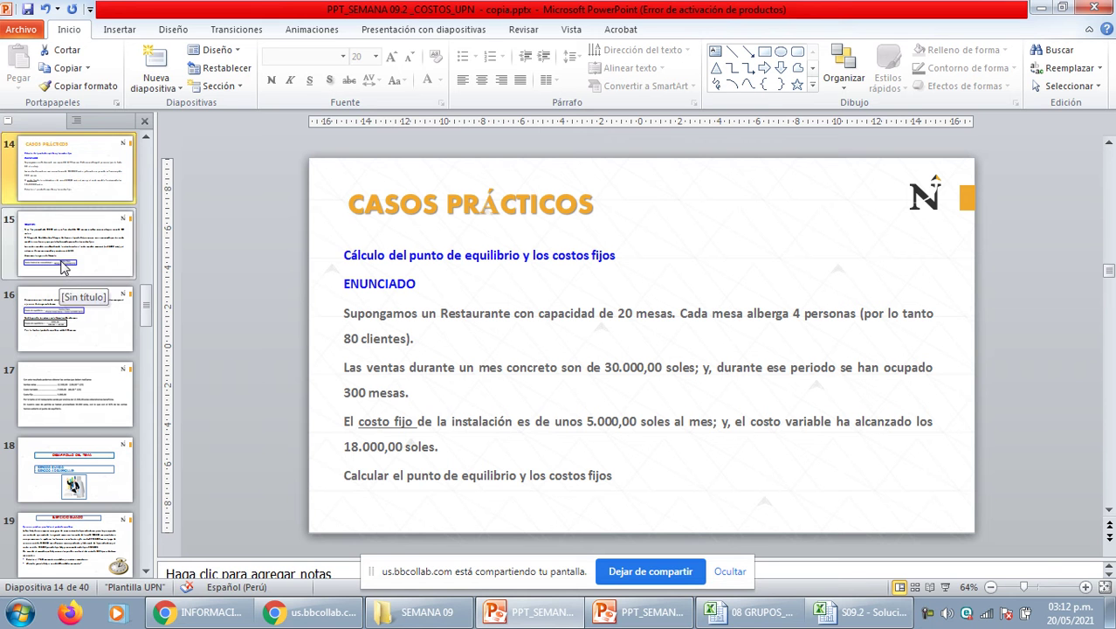
Switch back to the Excel case workbook and enter the label "CVM" in cell N6.
click(841, 611)
click(904, 370)
click(904, 271)
click(908, 256)
text(CV)
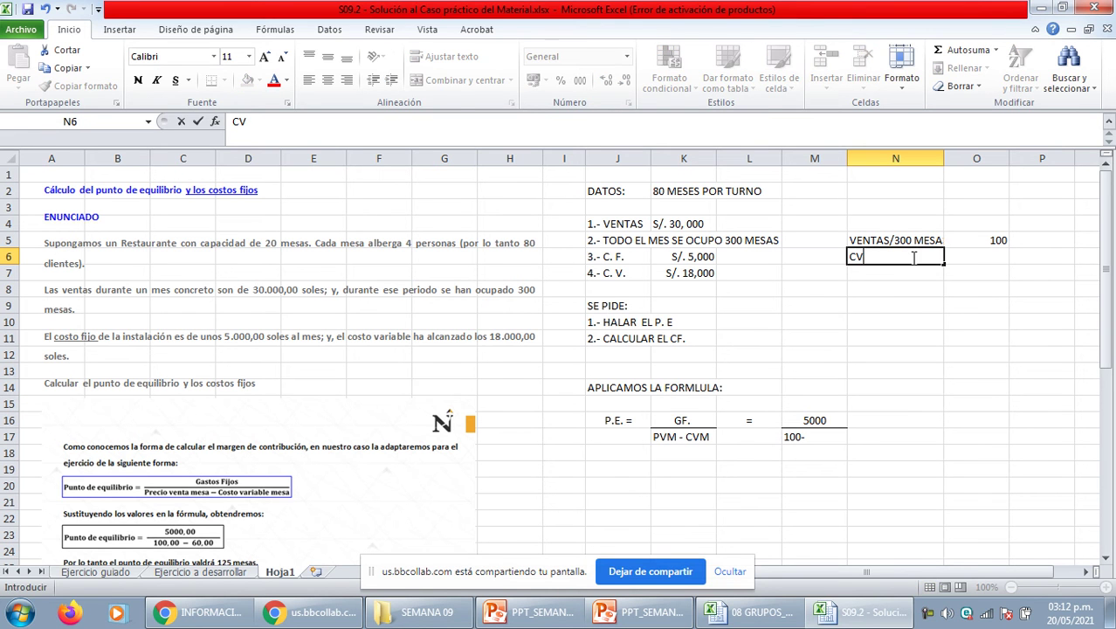
text(M)
key(Return)
Shift the N5 label and its value one cell to the right and enter "PVM" in cell N5.
key(Up)
key(Up)
key(shift+Right)
key(Right)
key(Left)
key(ctrl+shift+plus)
key(Left)
key(Right)
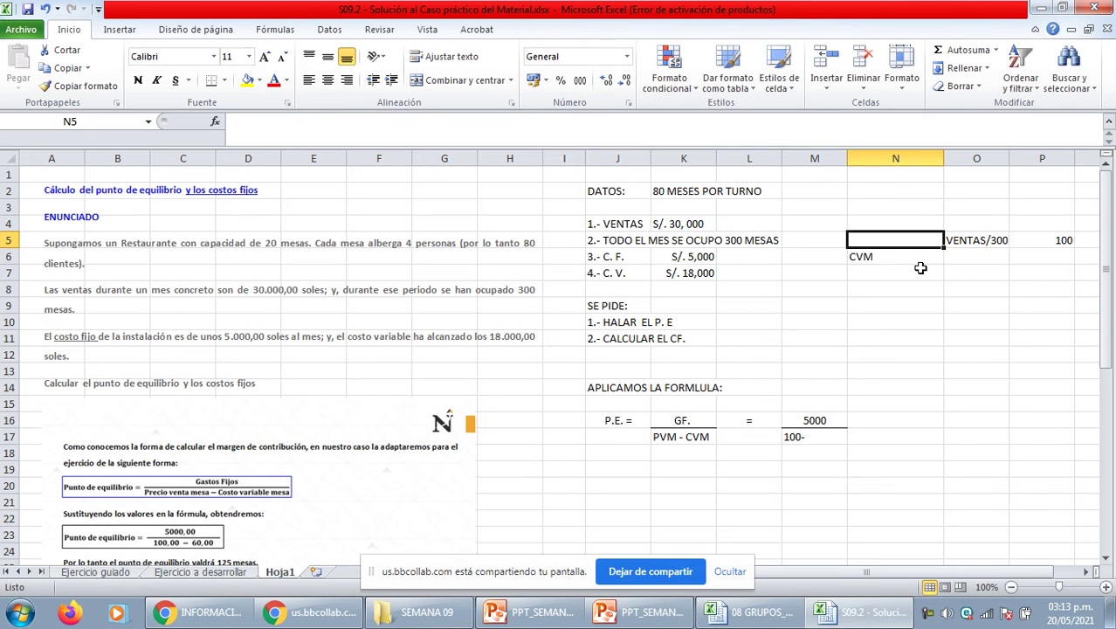
text(PVM)
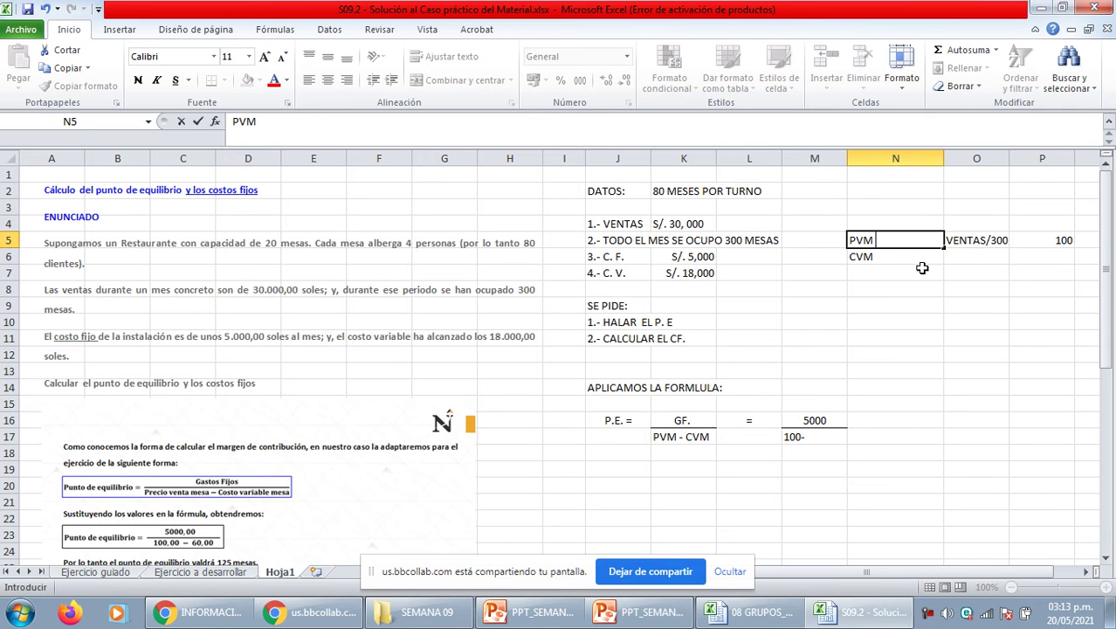
click(877, 289)
Narrow column N and widen column O so that "VENTAS/300 MESAS" fits in its cell.
drag(945, 158, 980, 158)
click(922, 227)
click(923, 240)
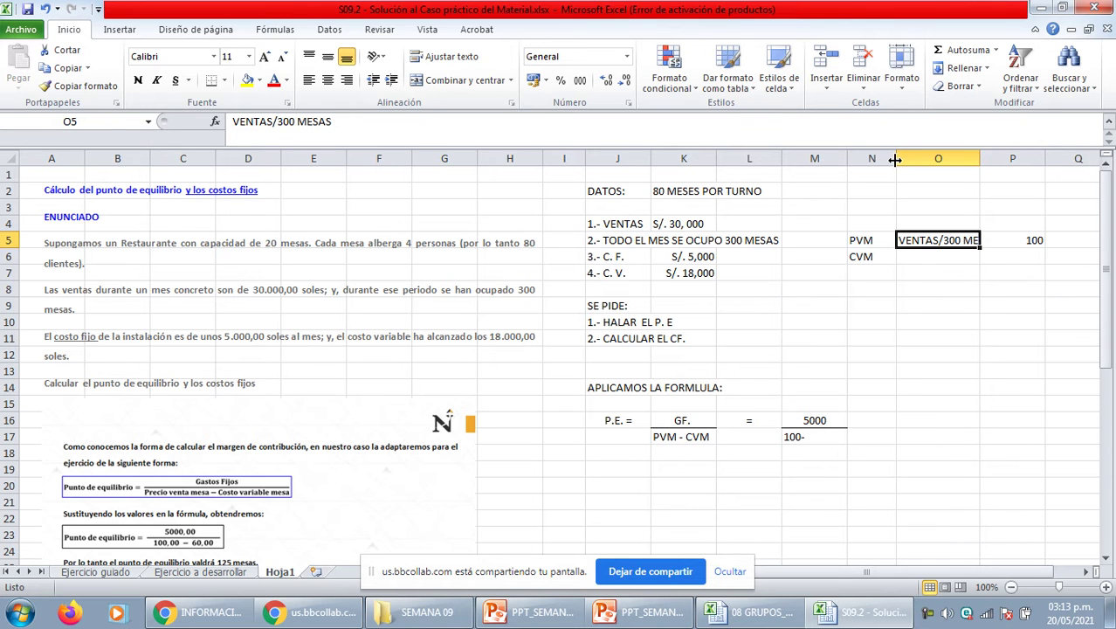
drag(896, 158, 890, 158)
drag(973, 158, 999, 157)
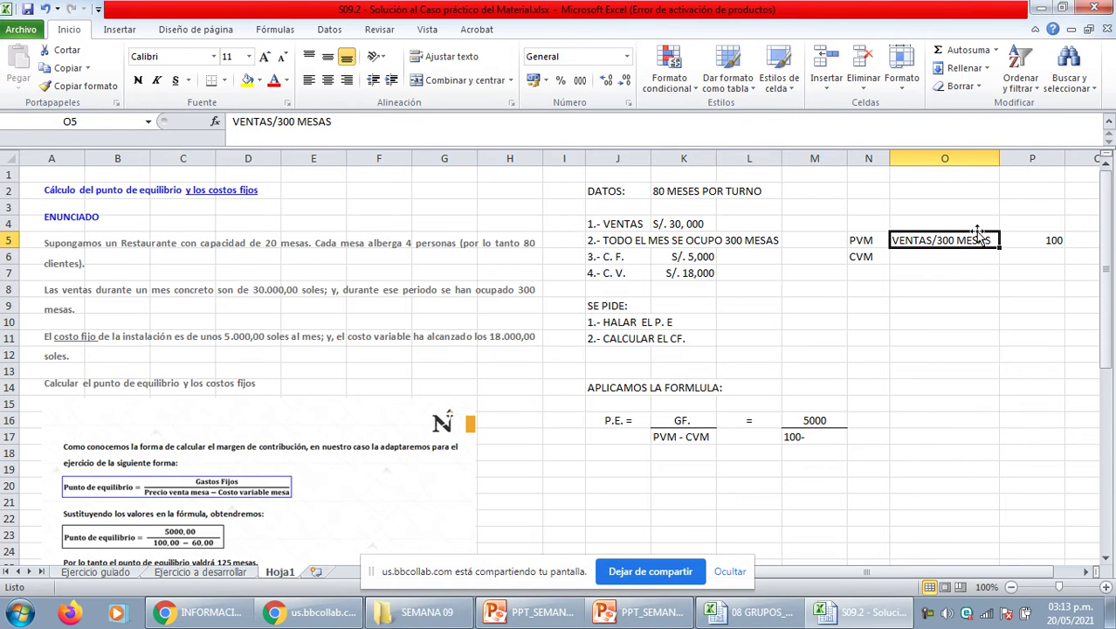
Append "=" to the "VENTAS/300 MESAS" label in cell O5.
click(357, 117)
text(=)
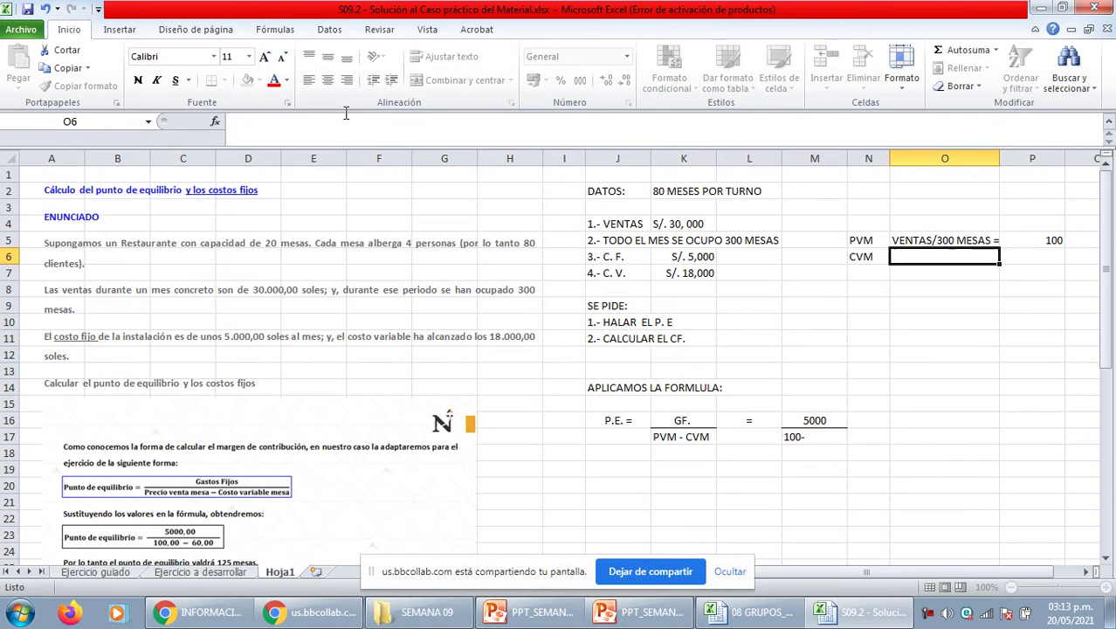
key(Tab)
key(Return)
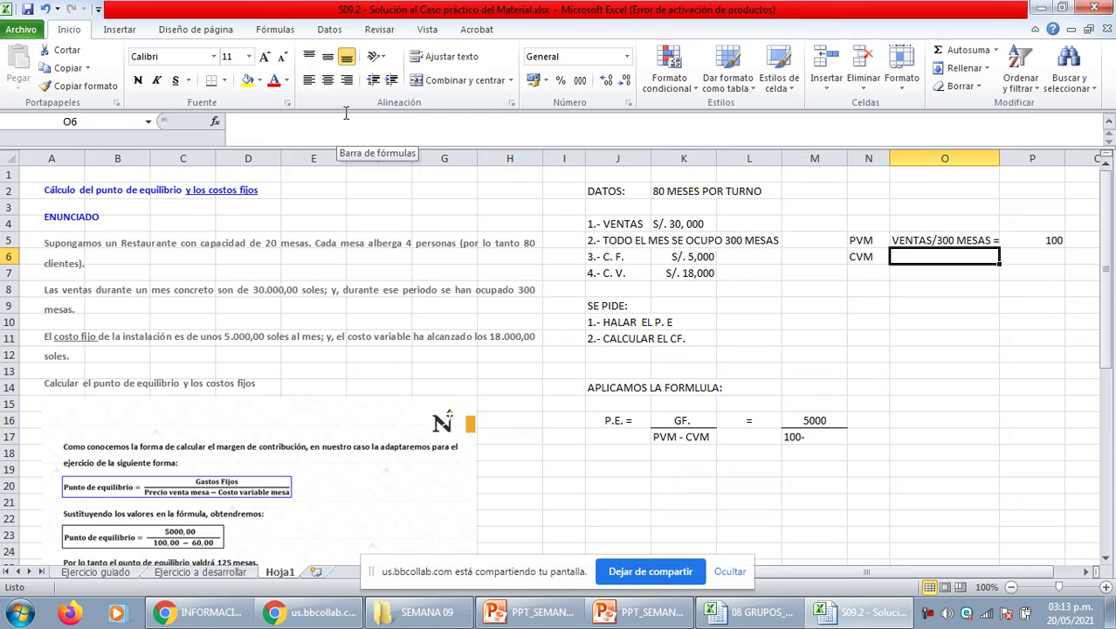
Calculate the variable cost per table in cell O6 with =P5*0.6.
text(=)
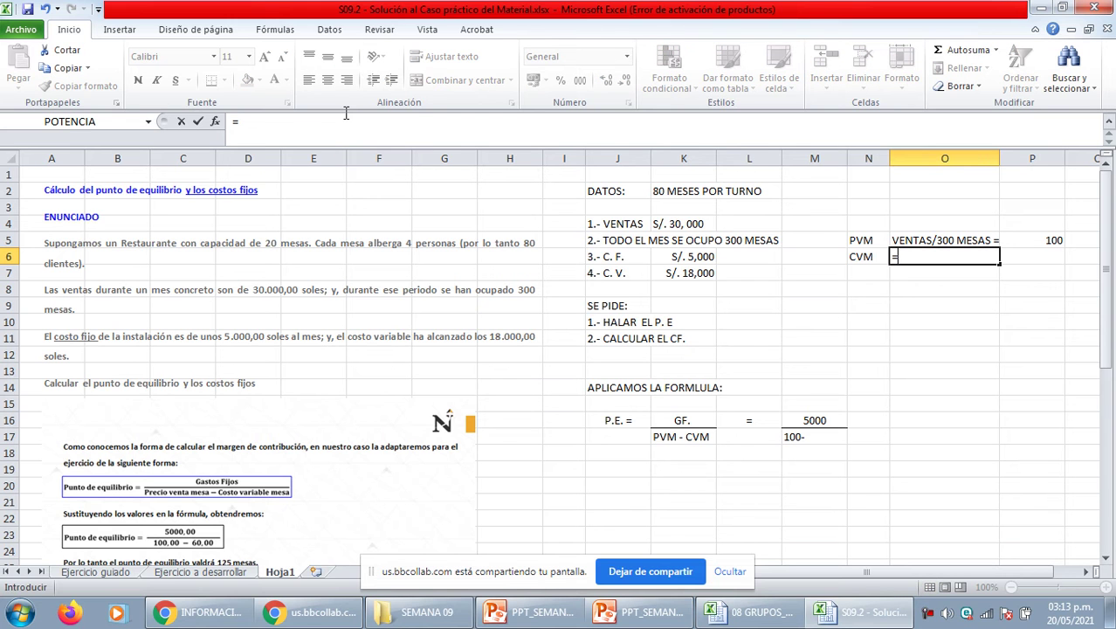
click(1057, 239)
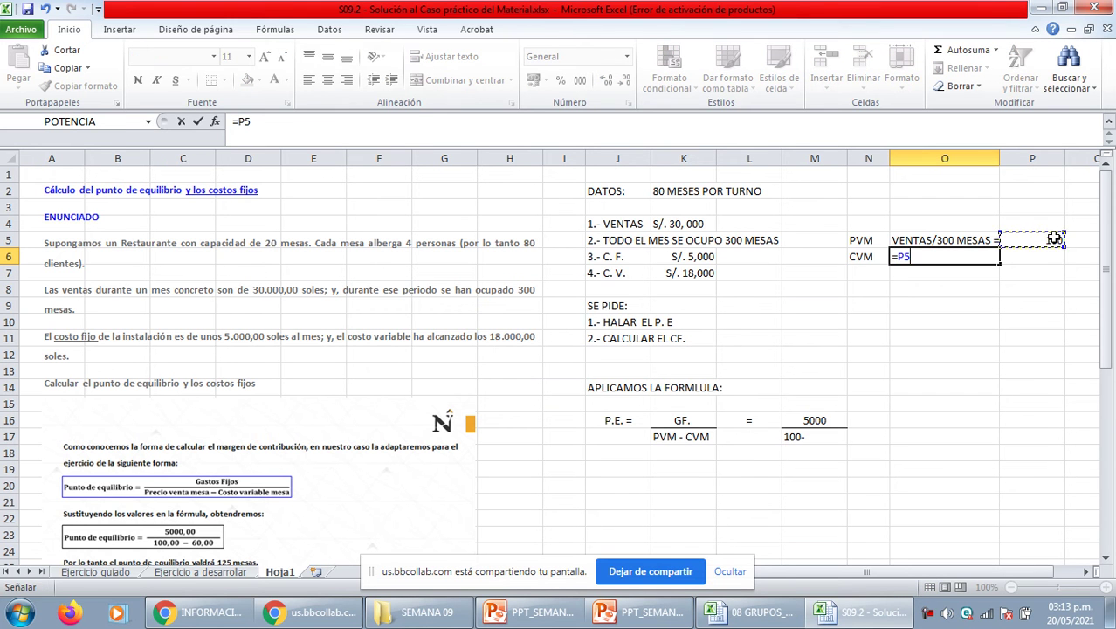
text(*)
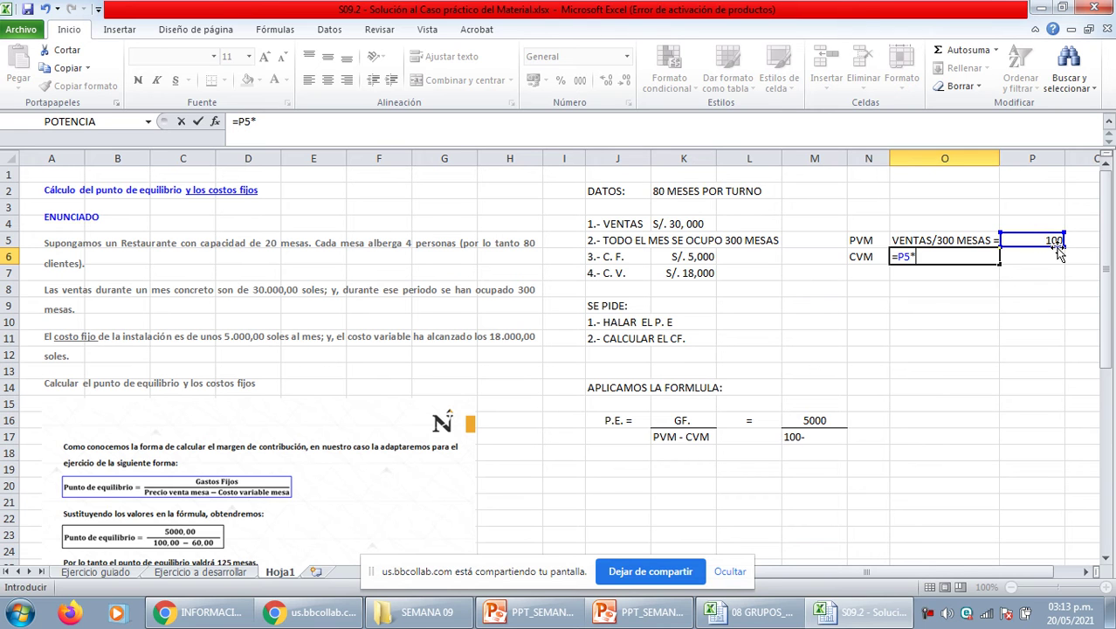
text(0.6)
key(Return)
key(Up)
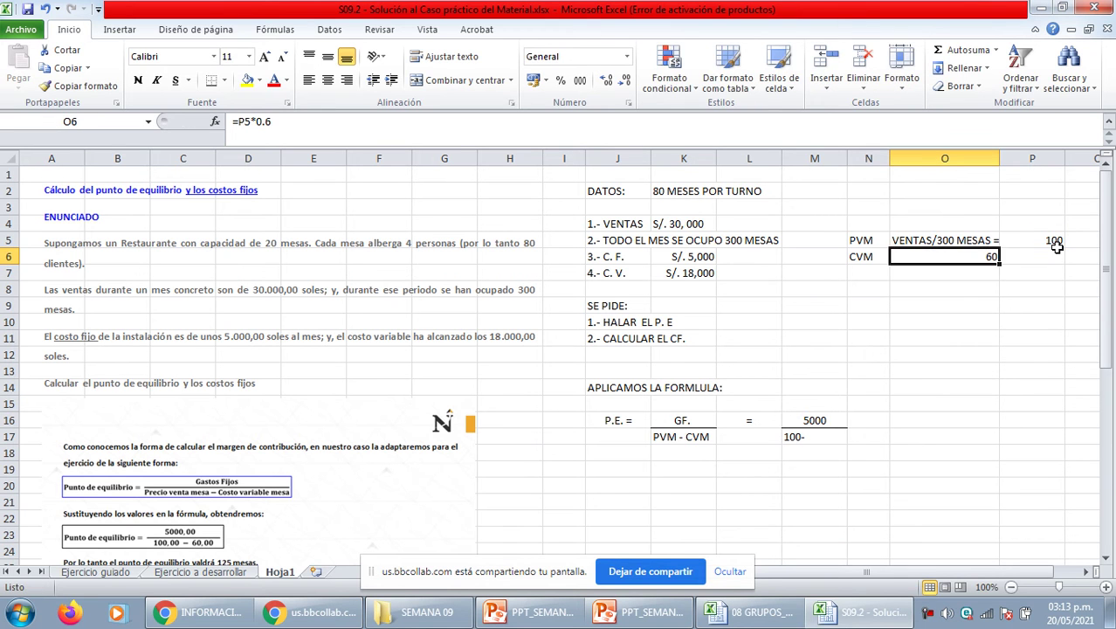
Move the variable-cost-per-table calculation from cell O6 to P6.
key(ctrl+x)
key(Right)
key(ctrl+v)
Enter the label "PVM + 0.60" in cell O6, next to the variable cost per table.
key(Left)
text(PVM)
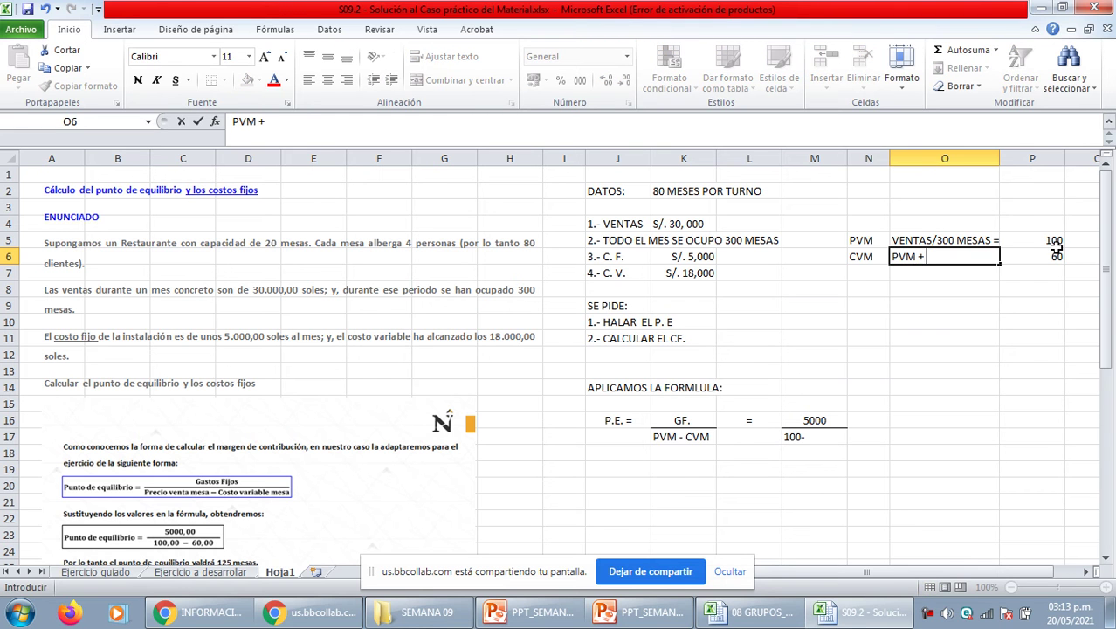
text( + 0.60)
key(Return)
key(Up)
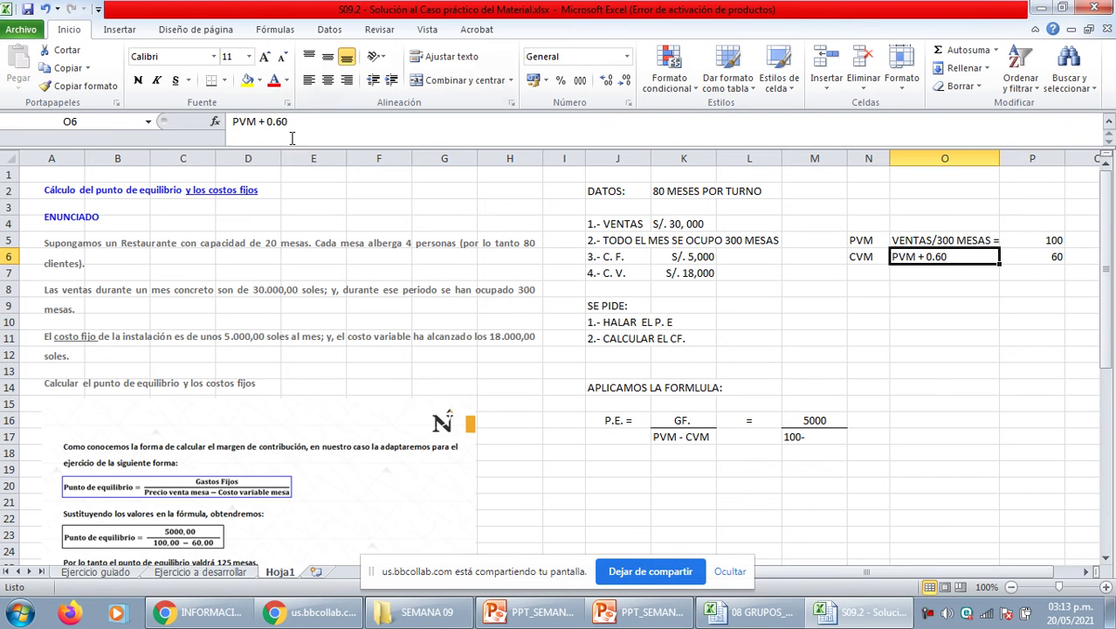
Correct the label in cell O6 to read "PVM x 0.60 =".
click(261, 121)
key(BackSpace)
text(x)
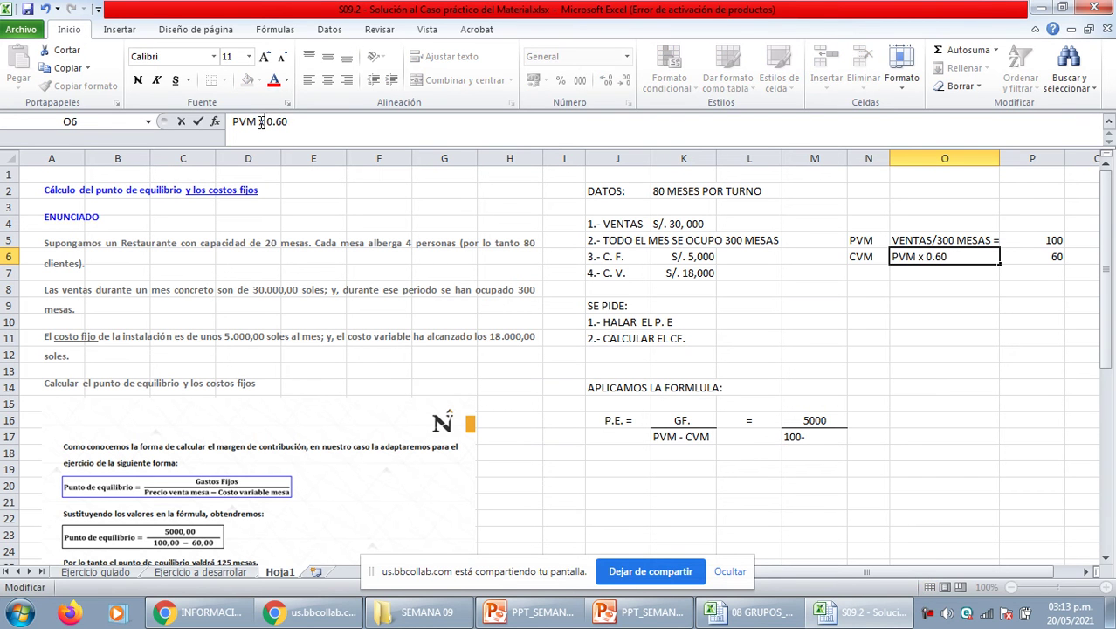
key(Return)
key(Up)
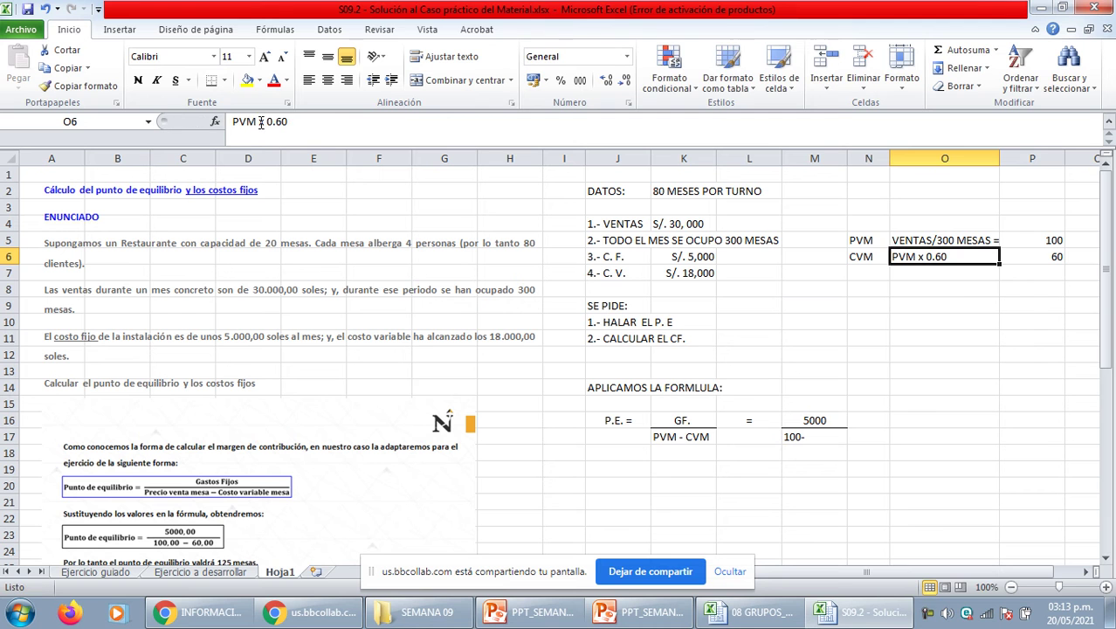
click(306, 122)
key(Tab)
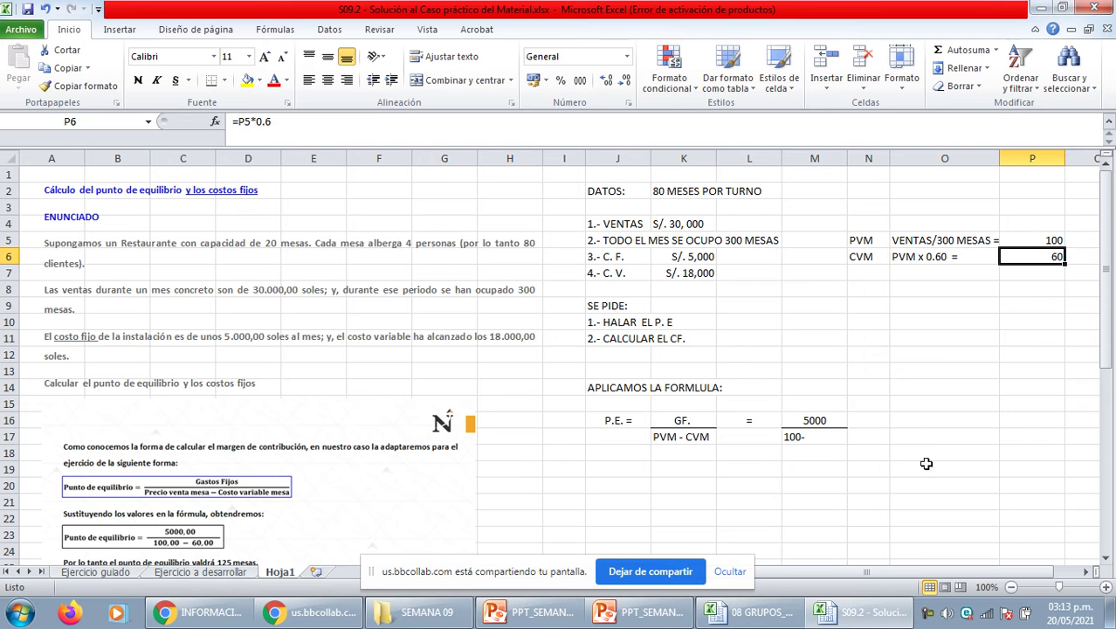
Complete the formula's denominator in cell M17 as "100 - 60" and center it.
double_click(800, 437)
text(100-)
key(BackSpace)
text(- 60)
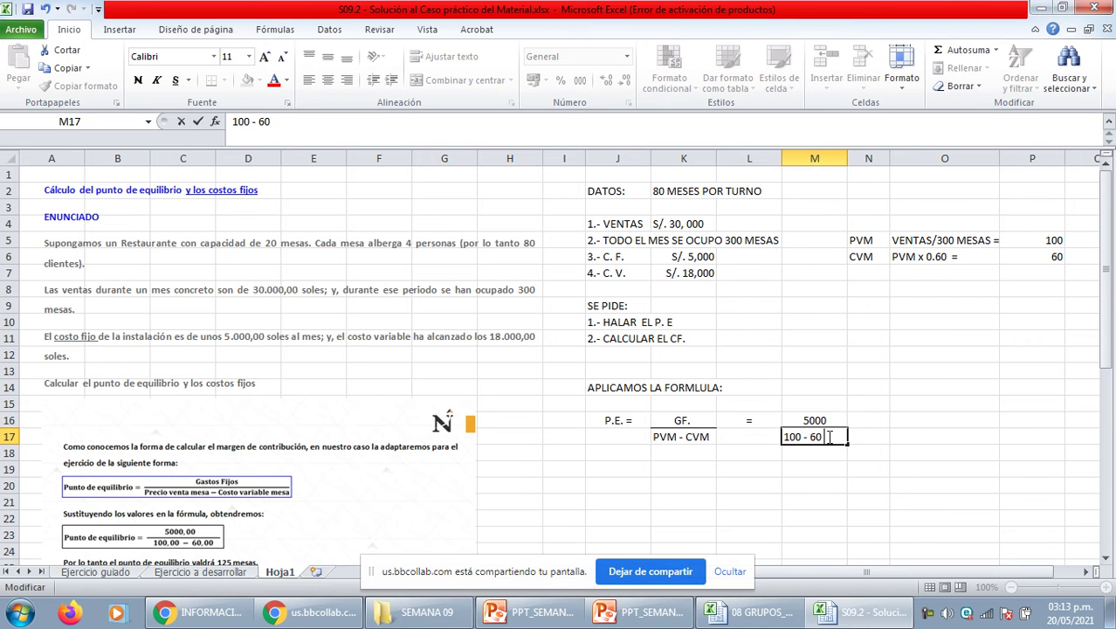
key(Return)
click(830, 436)
click(327, 79)
Narrow column L, which holds the equals sign of the break-even formula.
click(363, 419)
scroll(343, 489, down, 1)
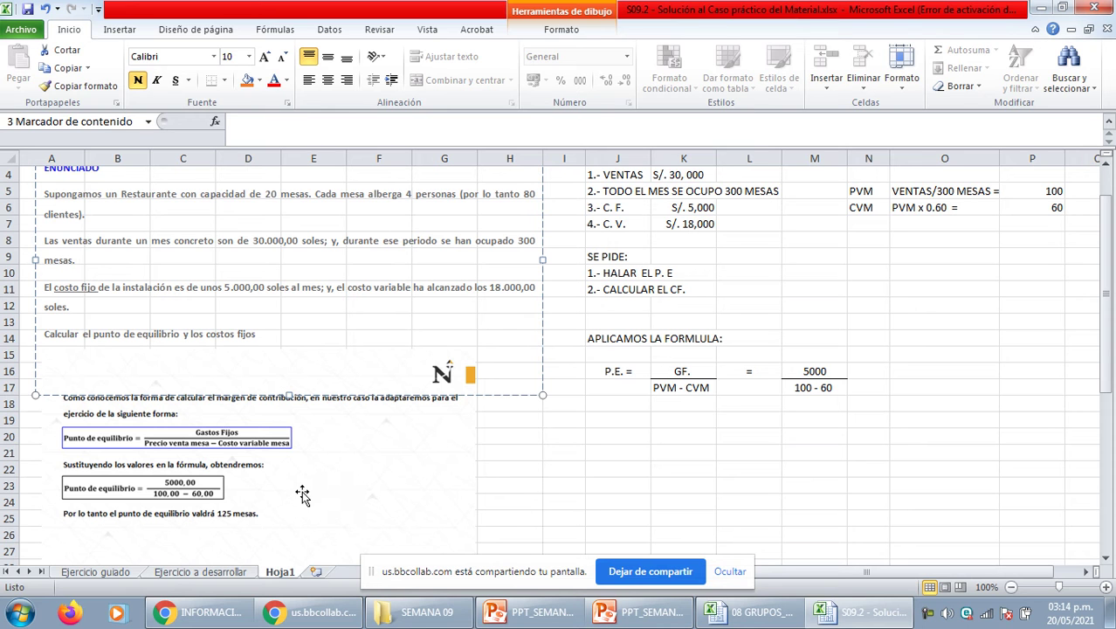
click(848, 398)
click(846, 370)
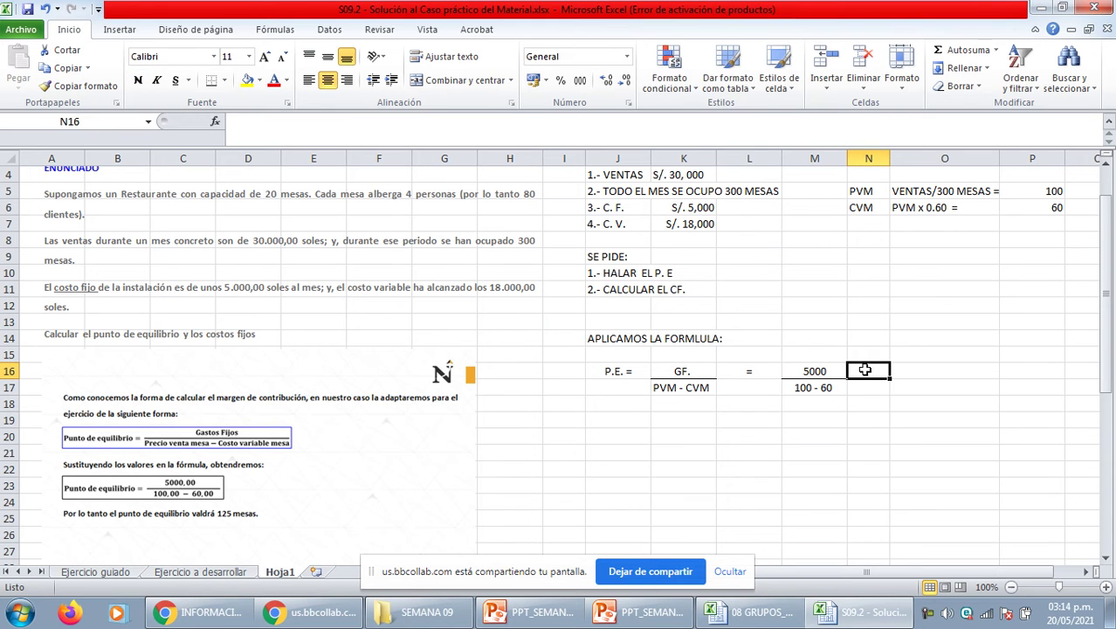
click(766, 371)
drag(786, 155, 765, 156)
Put an equals sign in cell N16, after the 5000 over 100 - 60 fraction.
click(860, 368)
click(739, 370)
key(ctrl+c)
key(Right)
key(Right)
text(=)
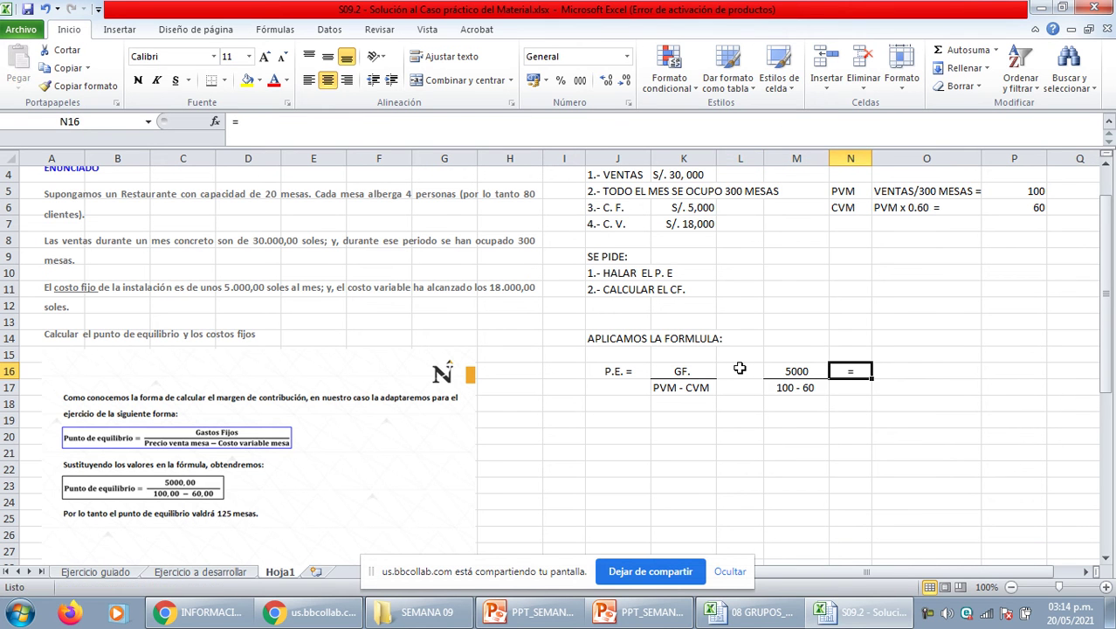
Copy the 5000 numerator with its fraction line from cell M16 to O16.
key(Tab)
key(Down)
key(Up)
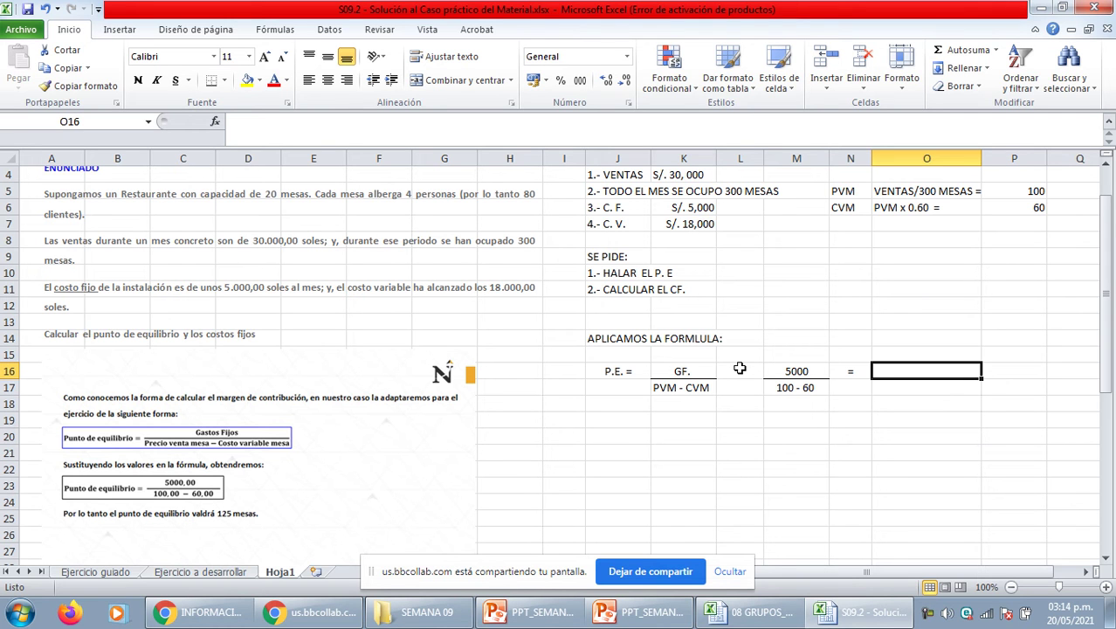
key(Left)
key(Left)
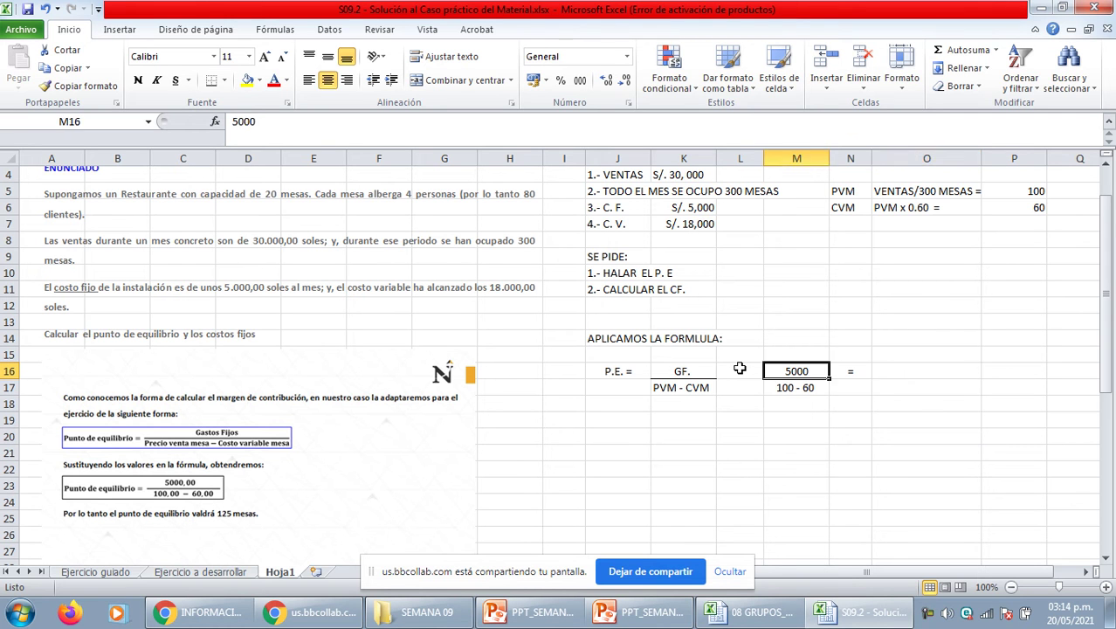
key(ctrl+c)
key(Right)
key(Right)
key(Return)
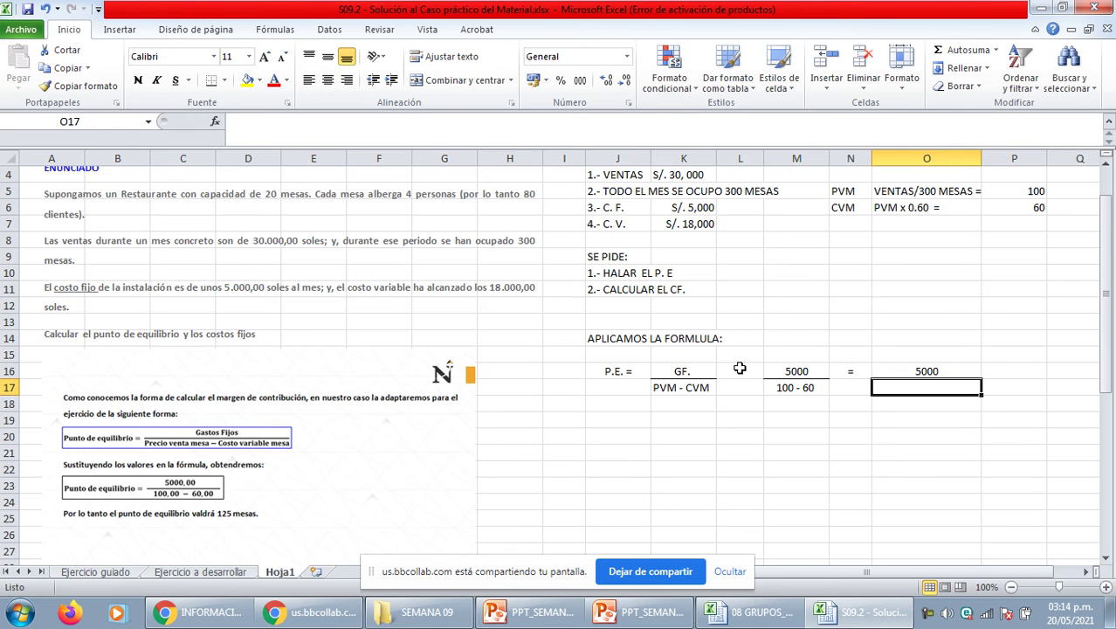
Enter 40 as the denominator in cell O17 and center it.
text(=)
key(BackSpace)
text(40)
key(Return)
key(Up)
click(328, 80)
click(739, 371)
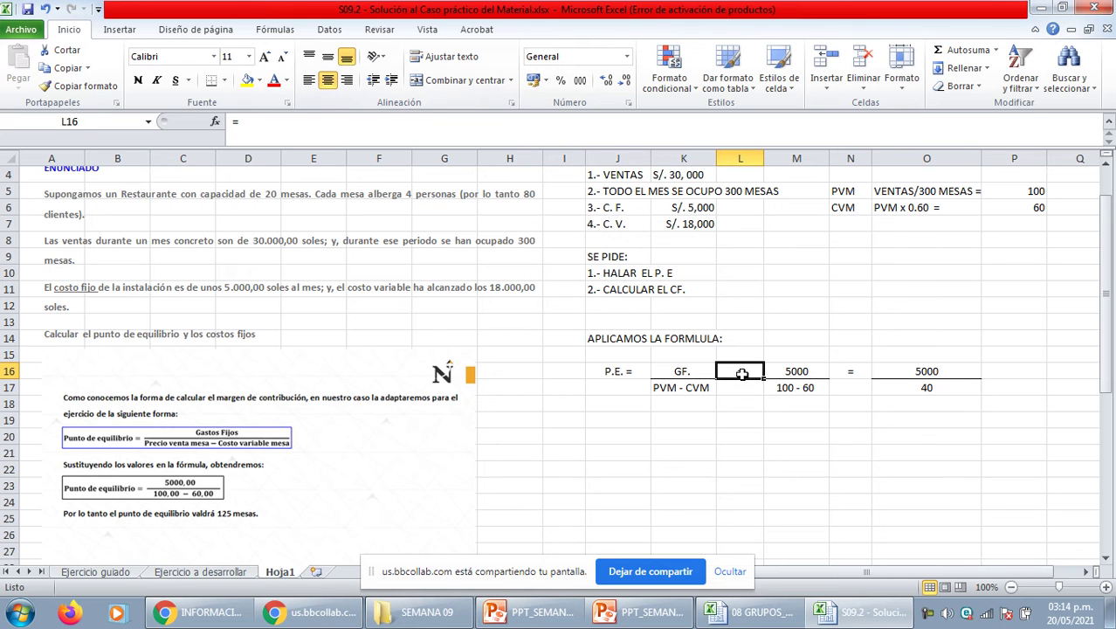
Copy the "P.E. =" label from cell J16 to J19.
click(630, 371)
key(ctrl+c)
key(Down)
key(Down)
key(Down)
key(Return)
Calculate the break-even point in cell K19 with =5000/40.
key(Right)
text(=)
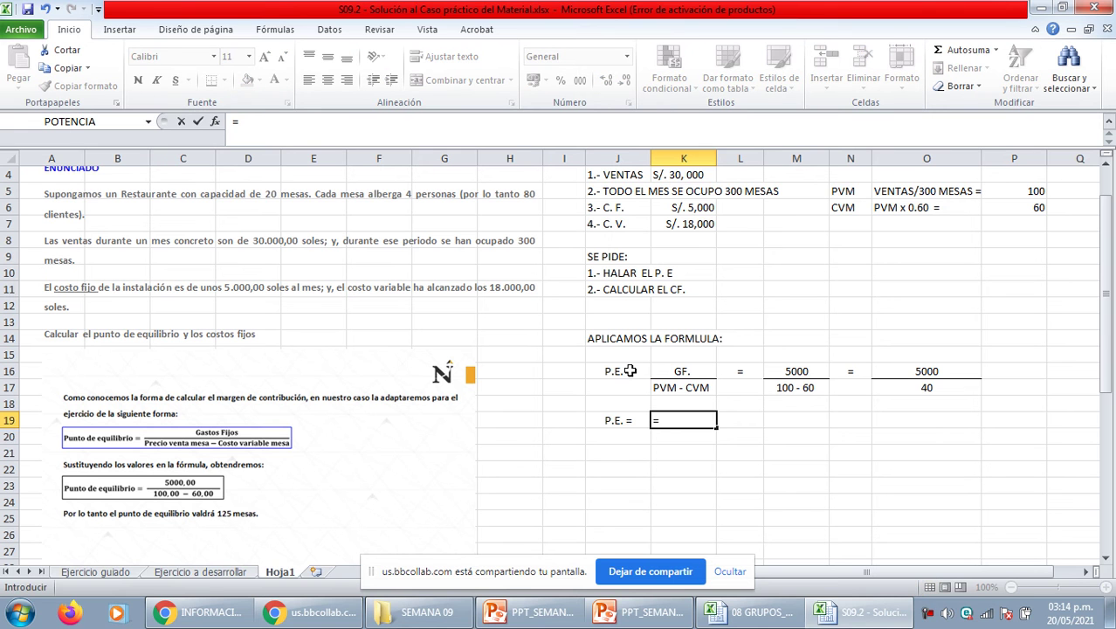
text(5000/40)
key(Return)
Add the unit "mesas" in cell L19, beside the break-even result.
key(Up)
key(Right)
text(mese)
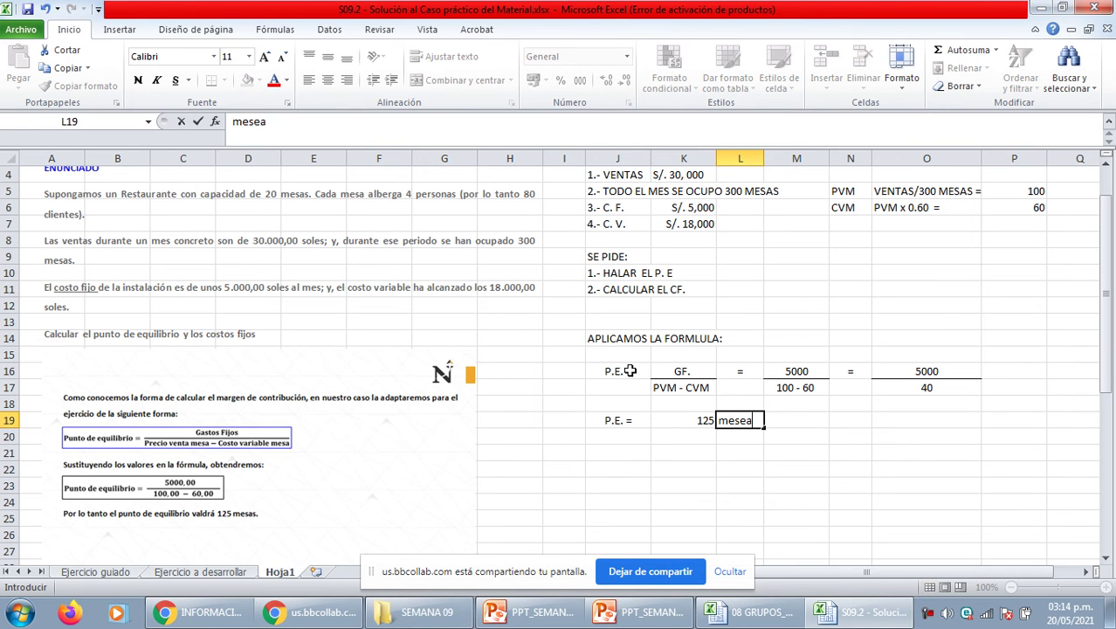
key(BackSpace)
key(BackSpace)
key(BackSpace)
text(sas)
key(ctrl+Return)
Put an outside border around the break-even result in cells J19 to L19.
key(Left)
key(Left)
key(shift+Right)
key(shift+Right)
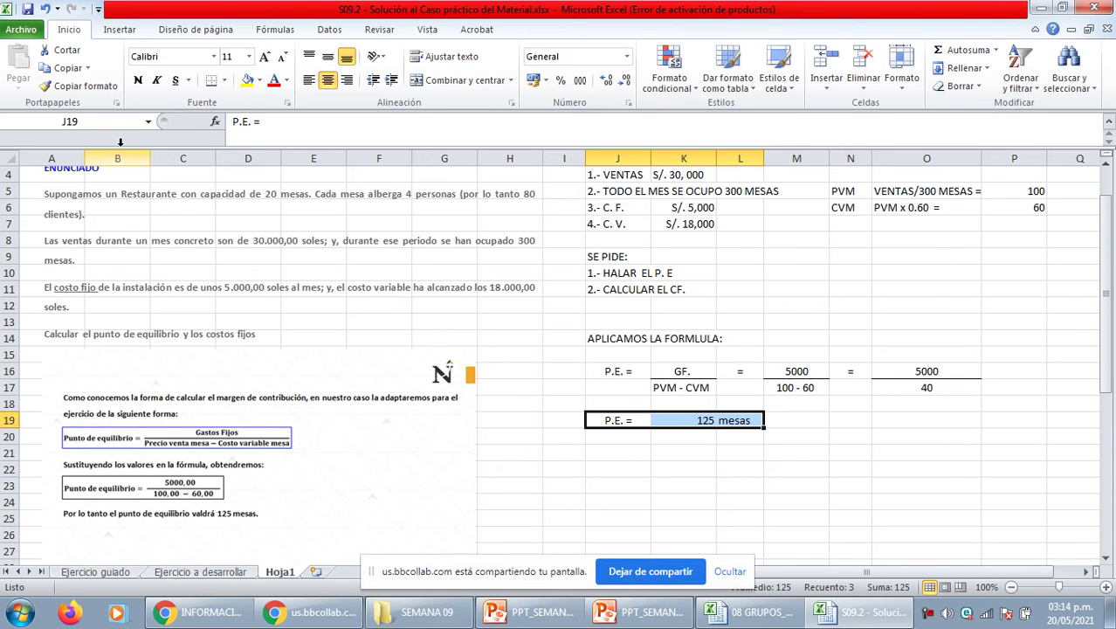
click(224, 79)
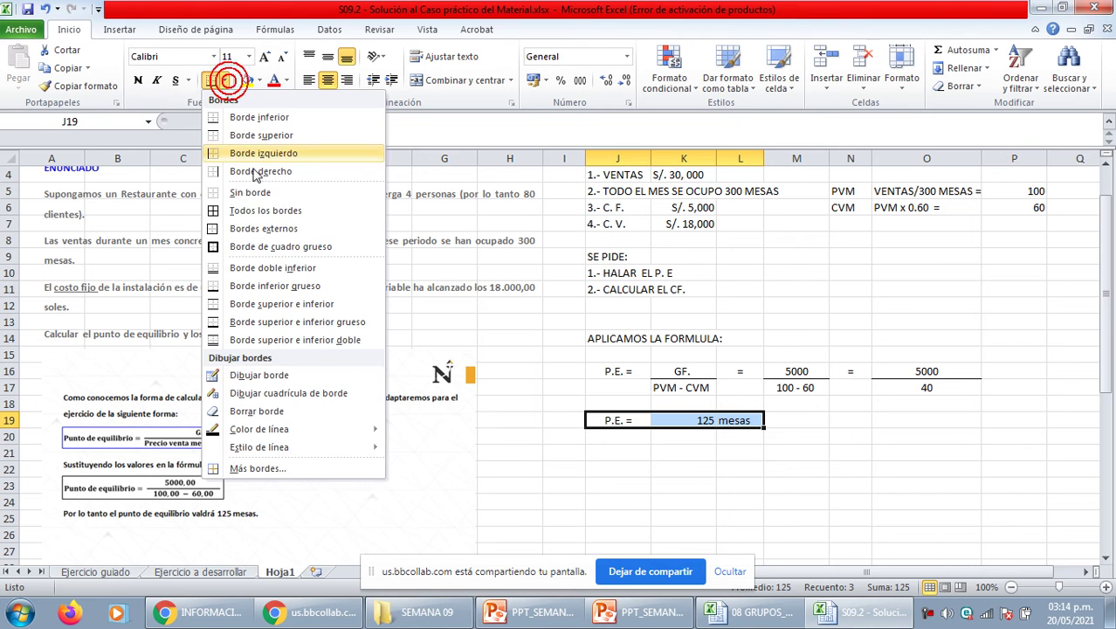
click(259, 228)
click(827, 495)
Write the note "para tener un buena inversion tiene que vender como minimo 125 mesas." in cell M19.
scroll(827, 495, up, 1)
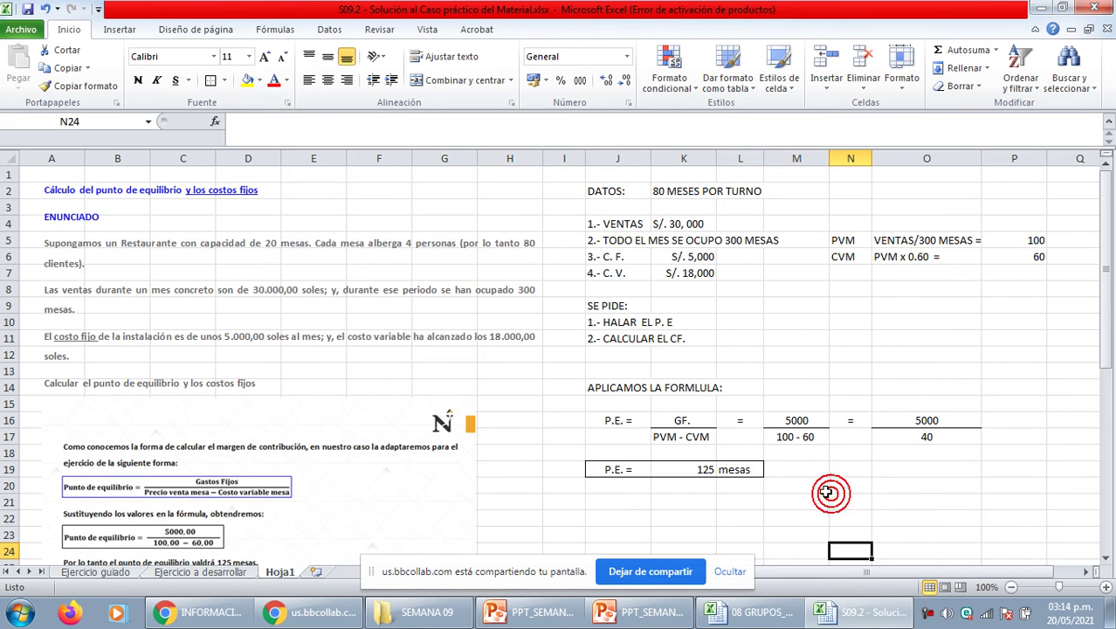
scroll(824, 495, down, 1)
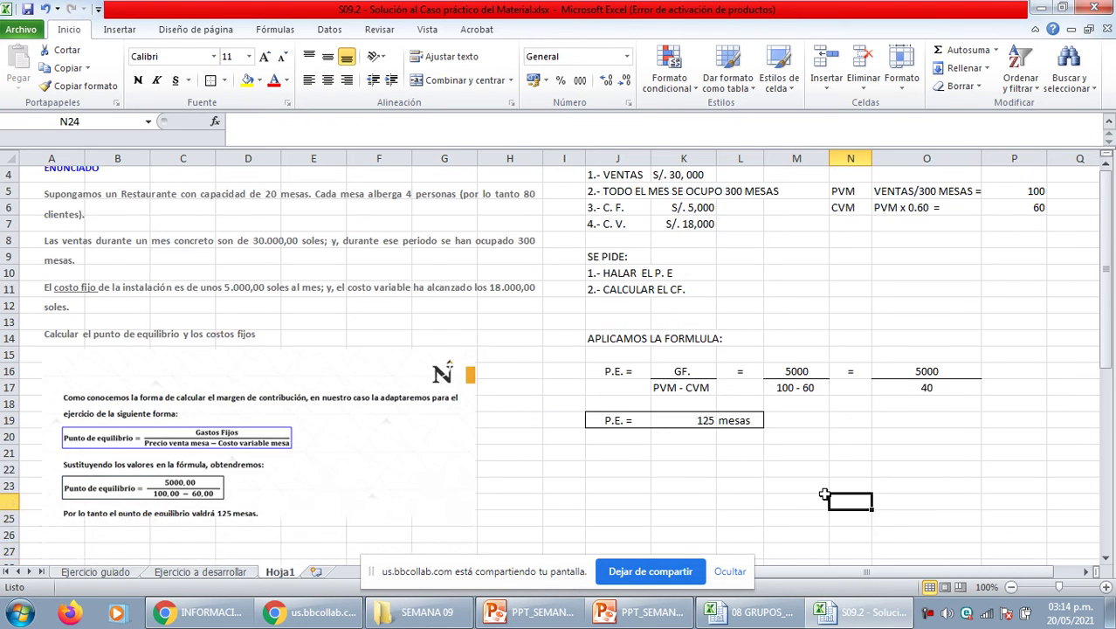
scroll(385, 423, down, 2)
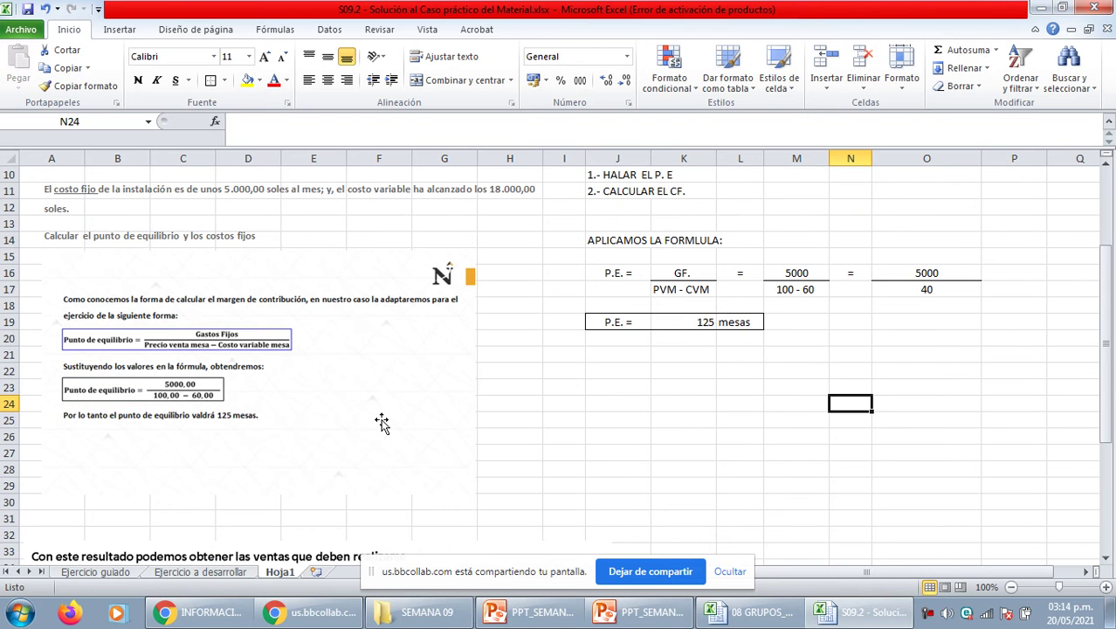
scroll(373, 420, up, 3)
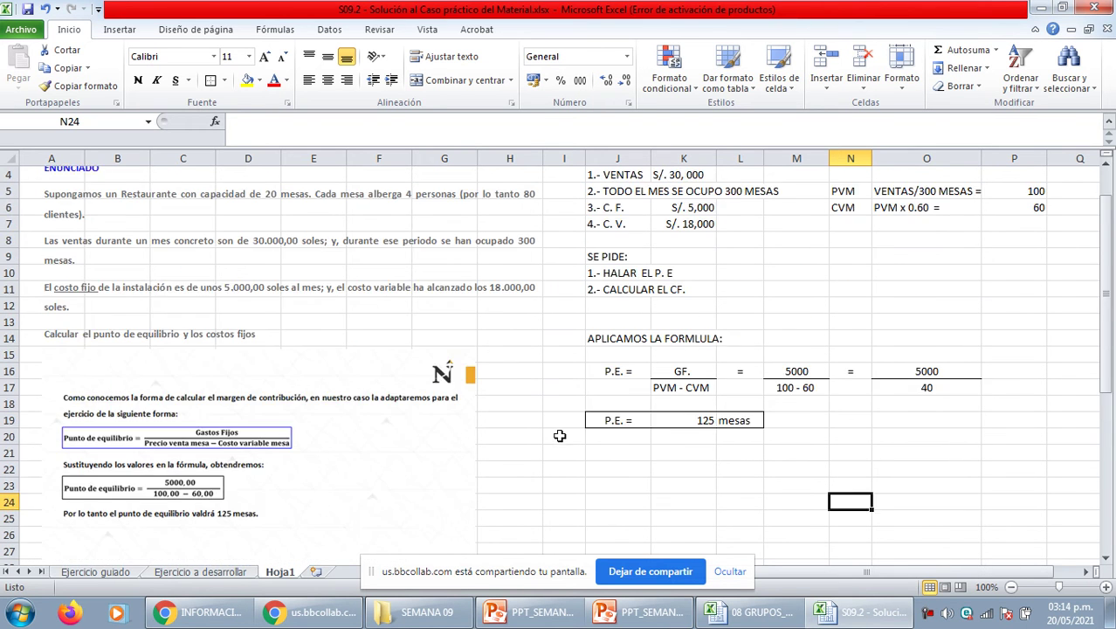
click(796, 321)
click(781, 437)
click(797, 470)
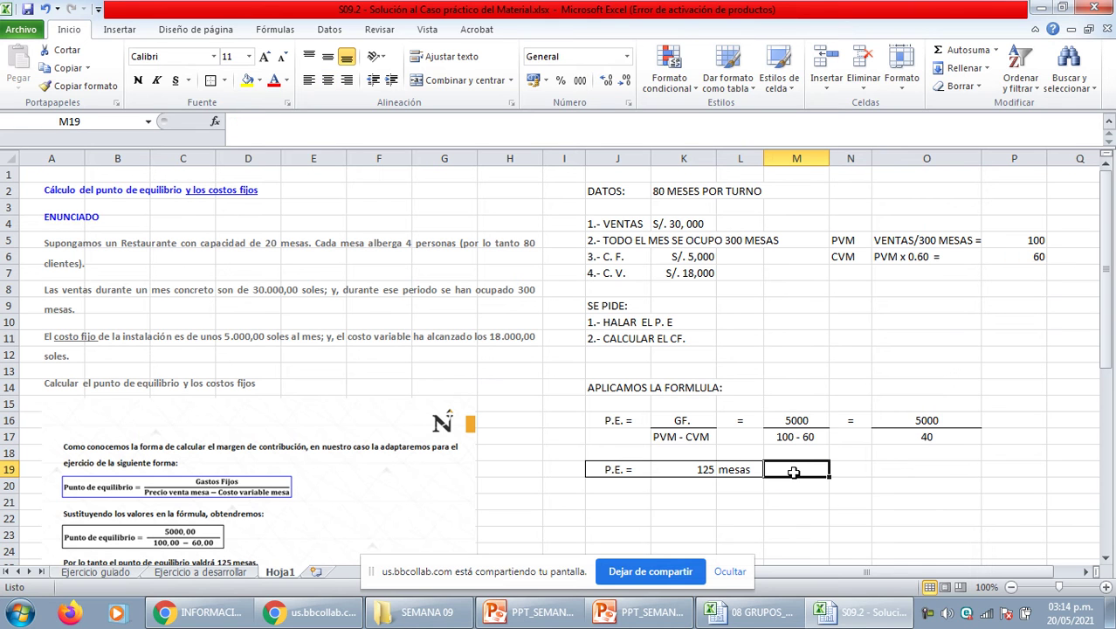
text(para)
text( tener)
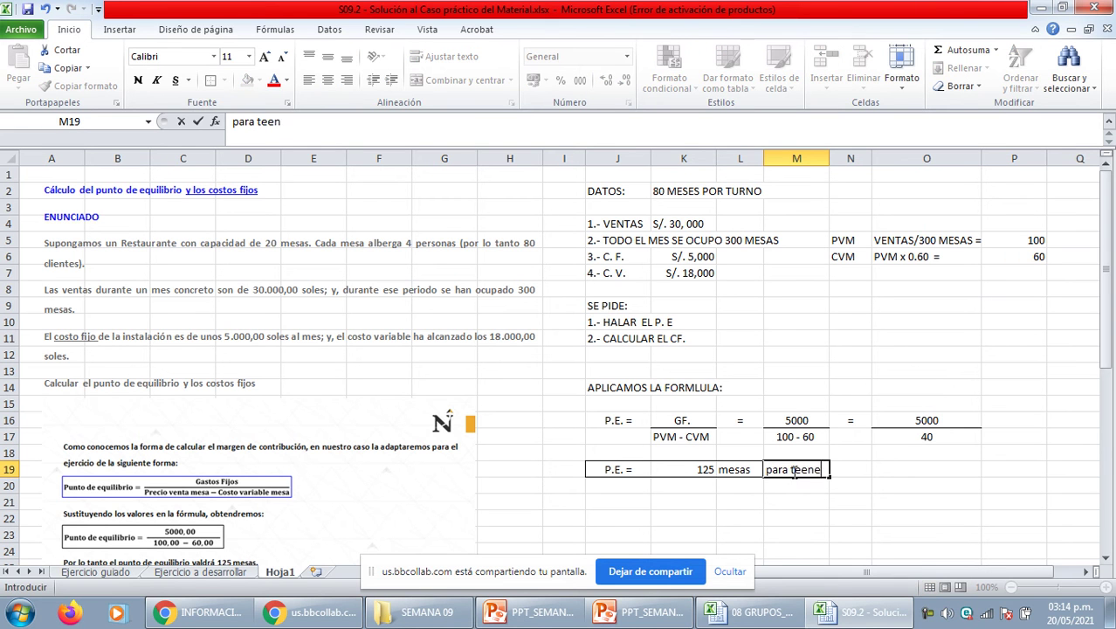
key(BackSpace)
key(BackSpace)
key(BackSpace)
key(BackSpace)
text(ne)
text(r un abund)
key(BackSpace)
key(BackSpace)
key(BackSpace)
key(BackSpace)
key(BackSpace)
text(buena in)
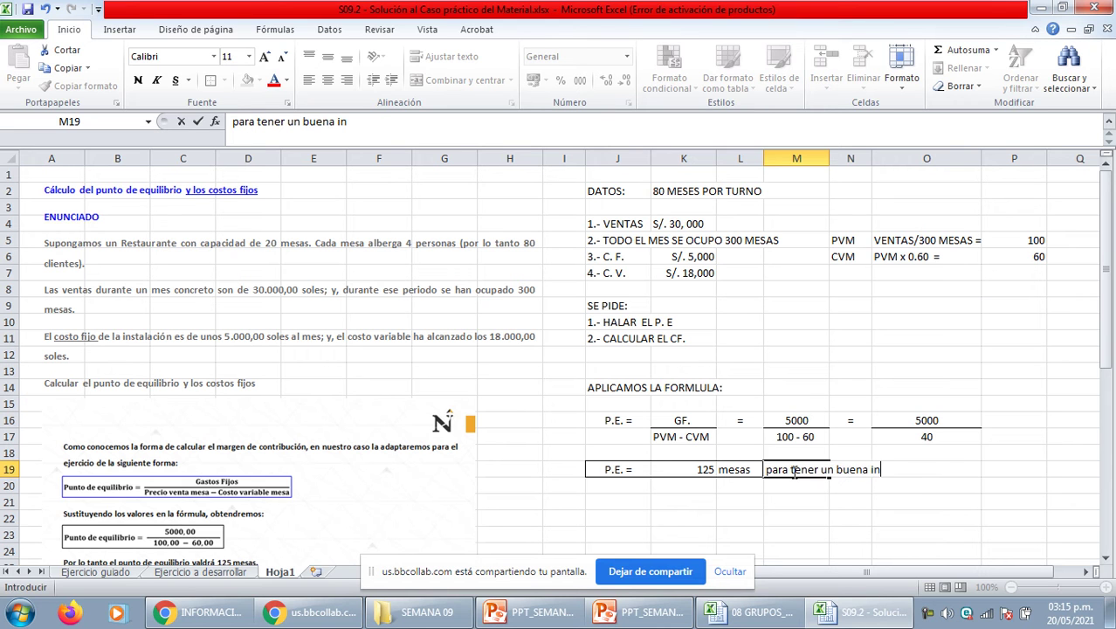
text(version tiene que vender como min)
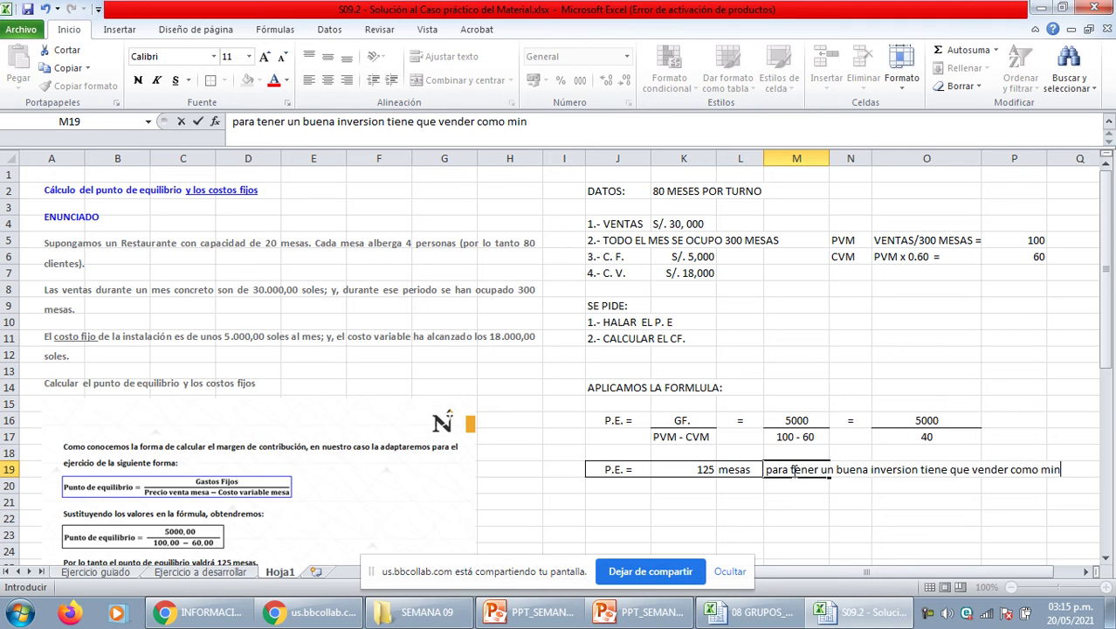
text(imo 125 meses)
key(BackSpace)
key(BackSpace)
text(as)
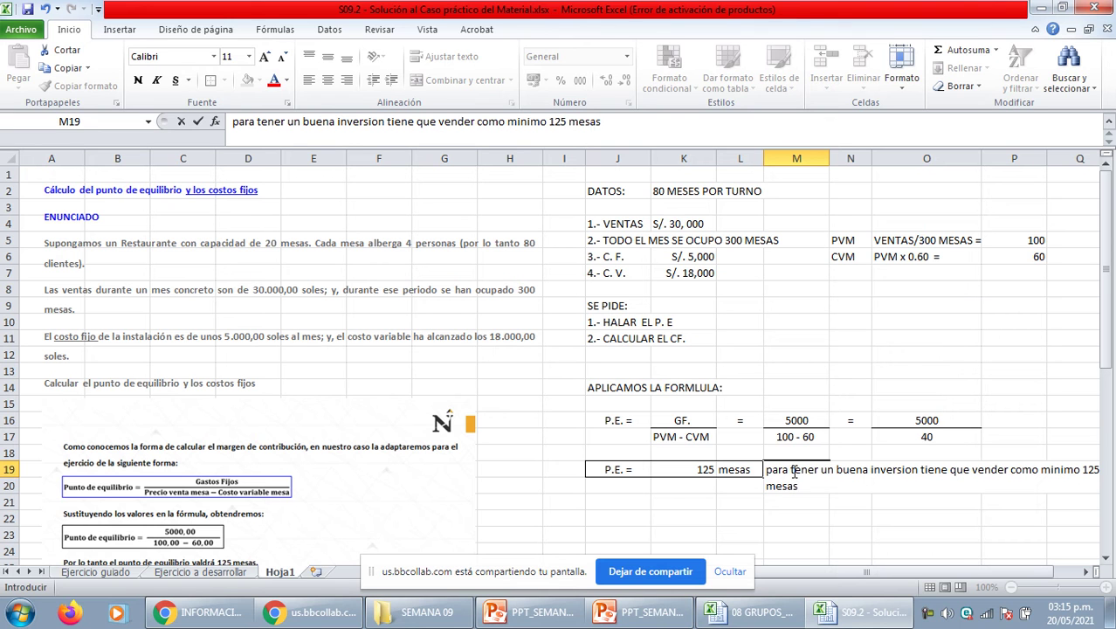
text(.)
key(Return)
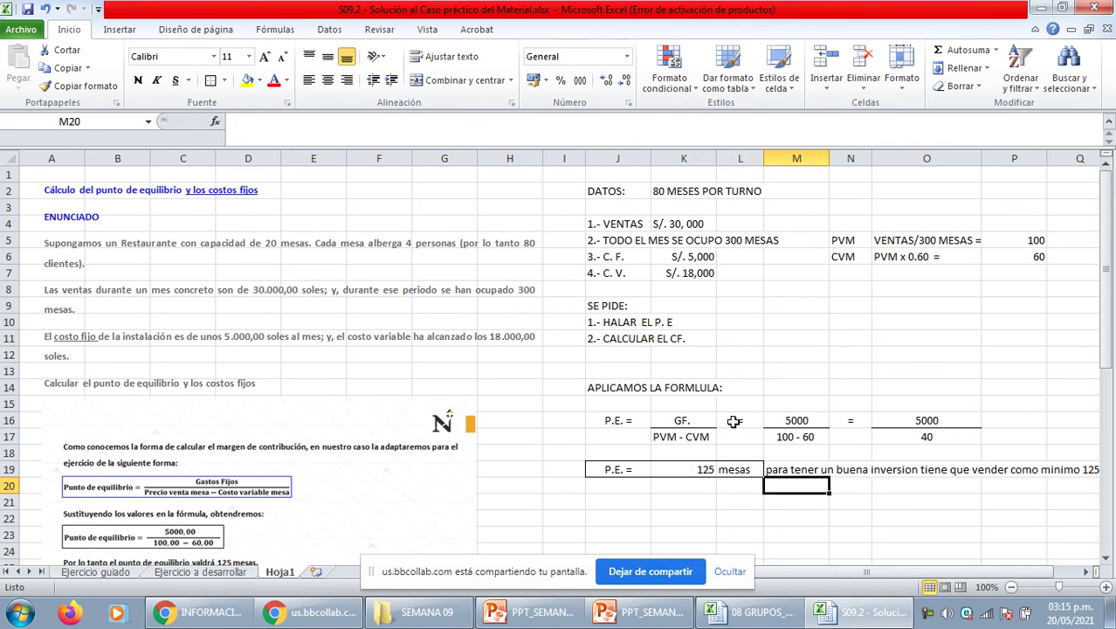
Narrow columns J, K and L so that the whole note in row 19 fits on screen.
drag(766, 166, 727, 162)
click(694, 500)
click(714, 465)
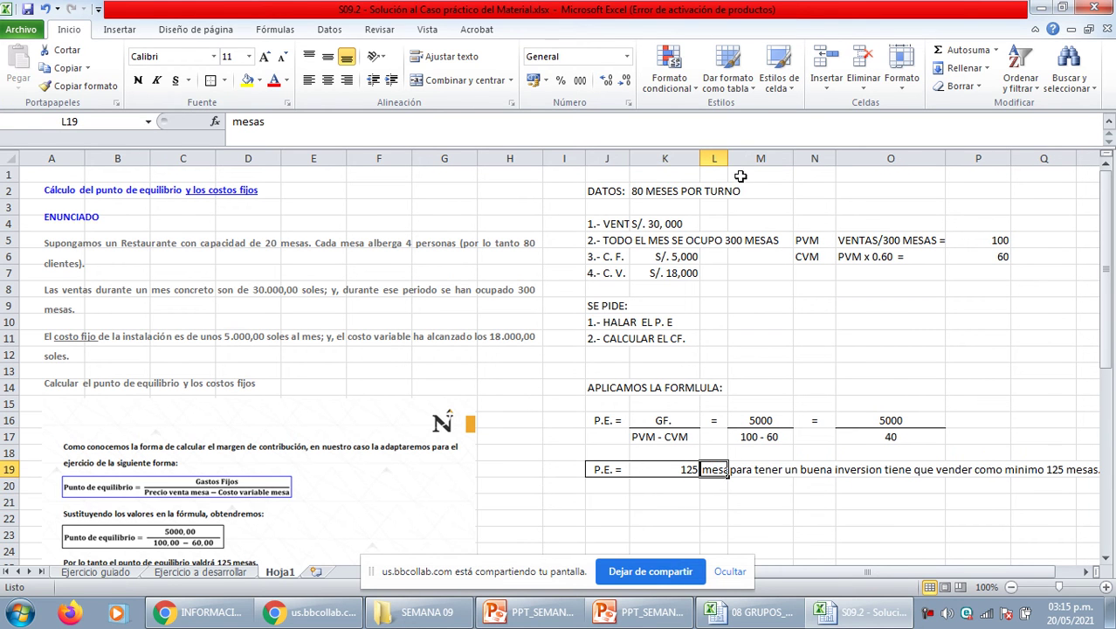
Try deleting column L from the worksheet, and undo the deletion.
click(717, 161)
right_click(718, 162)
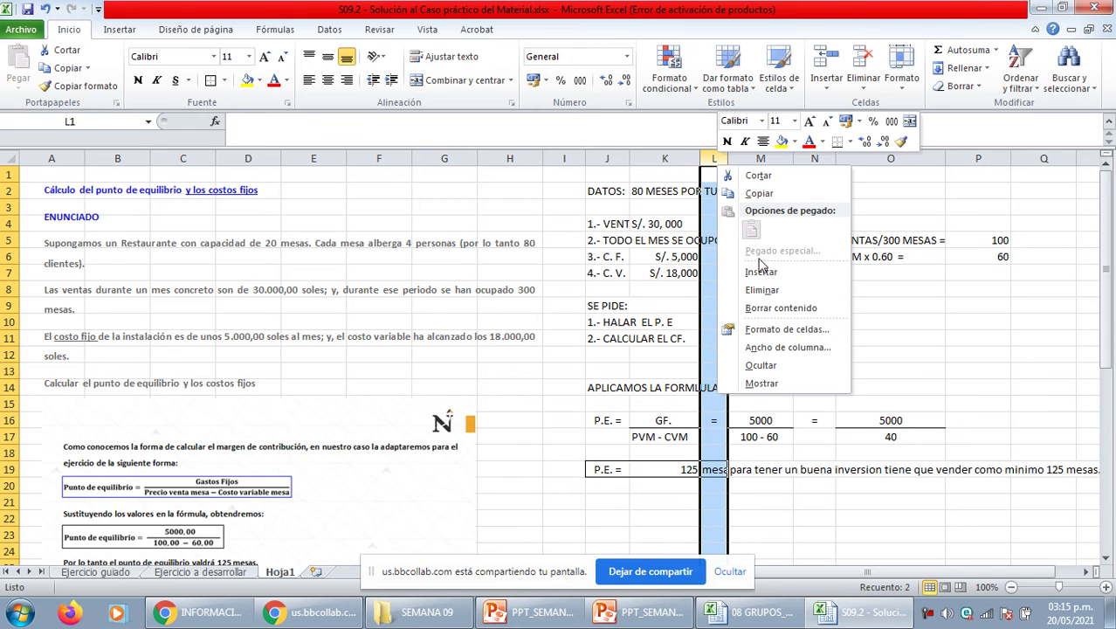
click(748, 292)
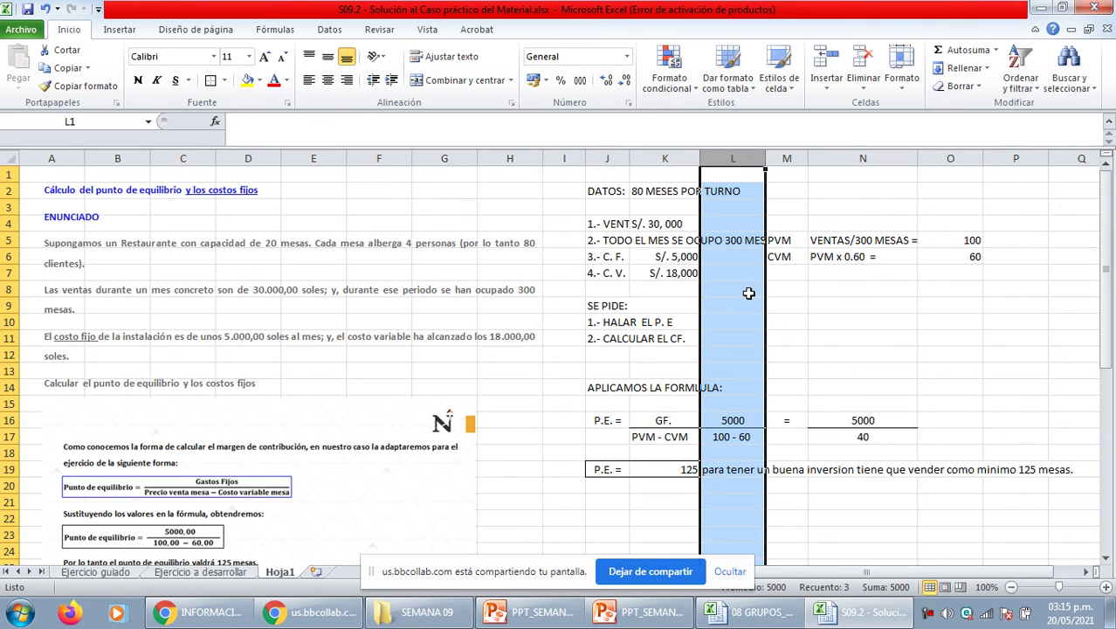
click(679, 421)
click(716, 419)
key(ctrl+z)
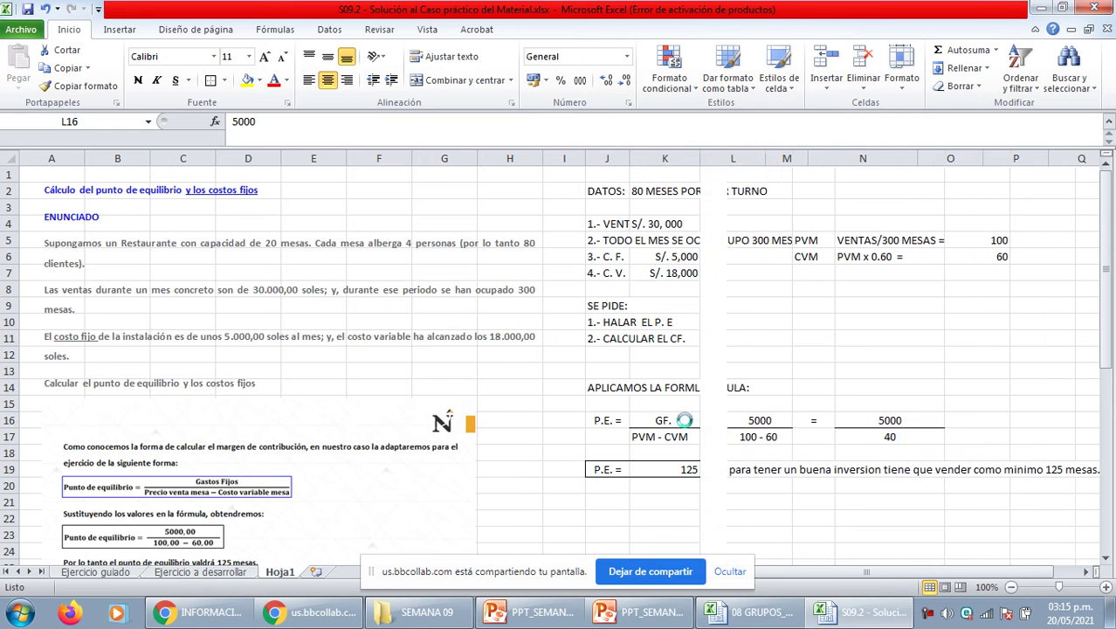
Narrow column L further and clear the word "mesas" from cell L19.
click(733, 227)
drag(727, 158, 720, 158)
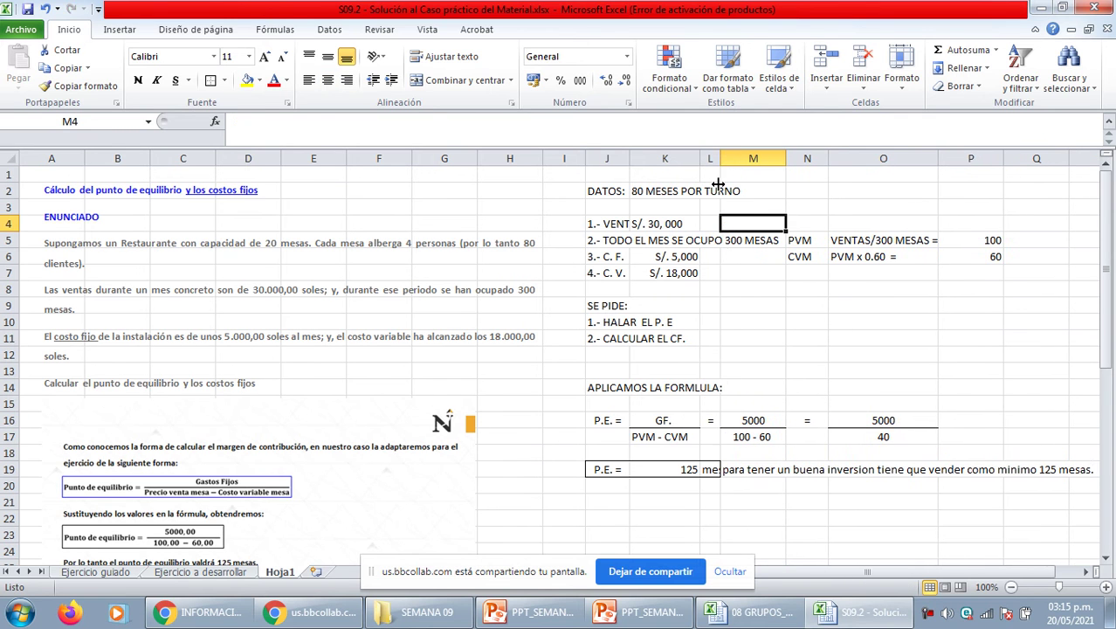
click(712, 467)
key(Delete)
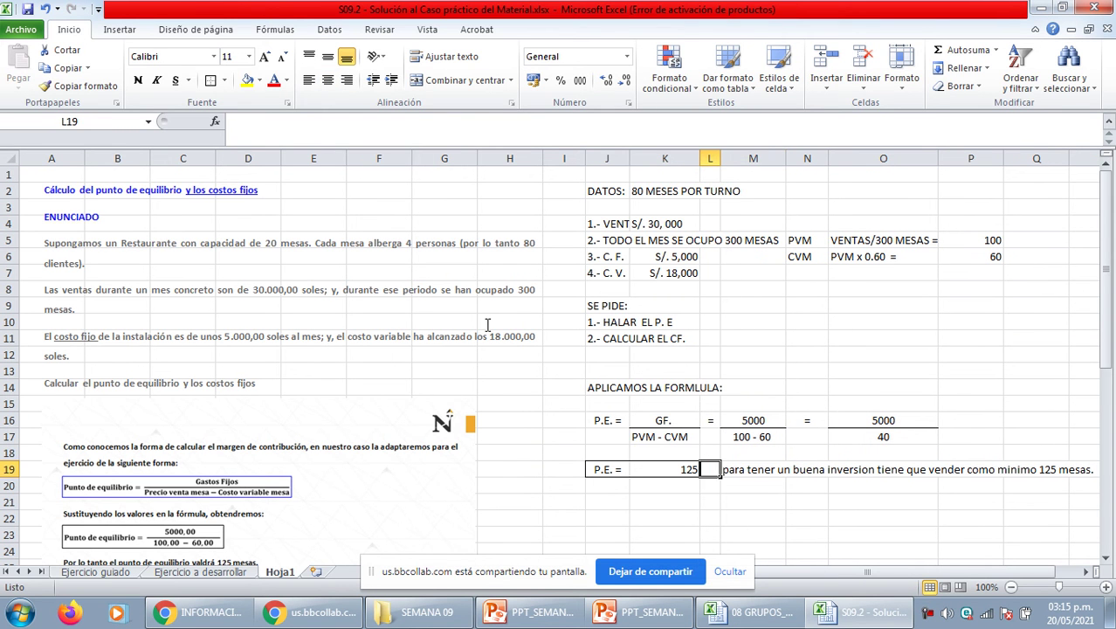
Centre the break-even result in cell K19.
key(Left)
key(Left)
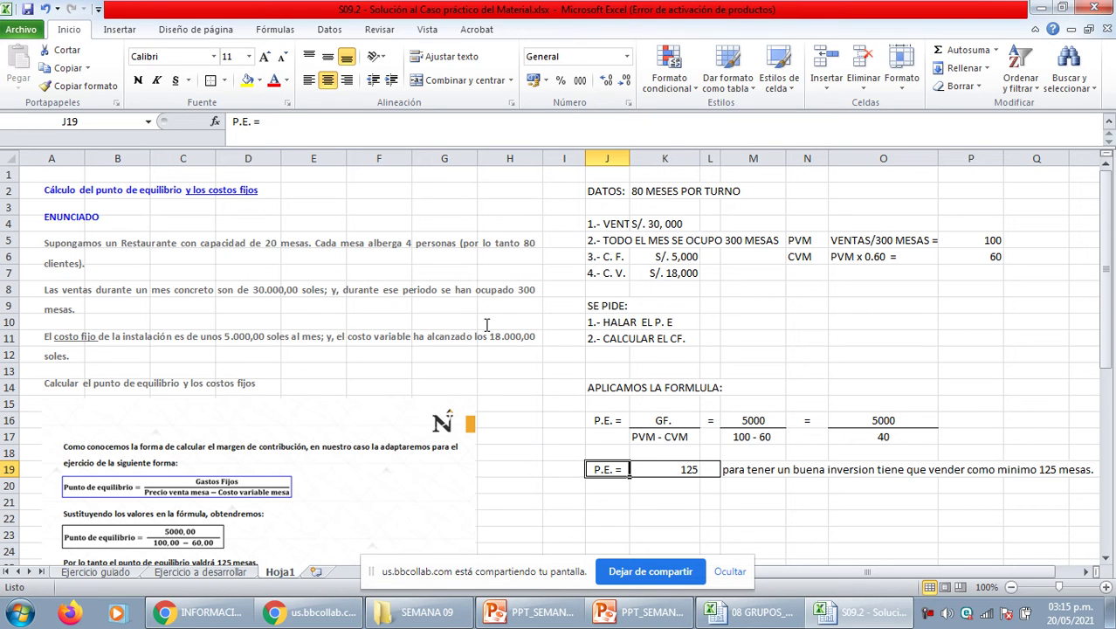
click(685, 471)
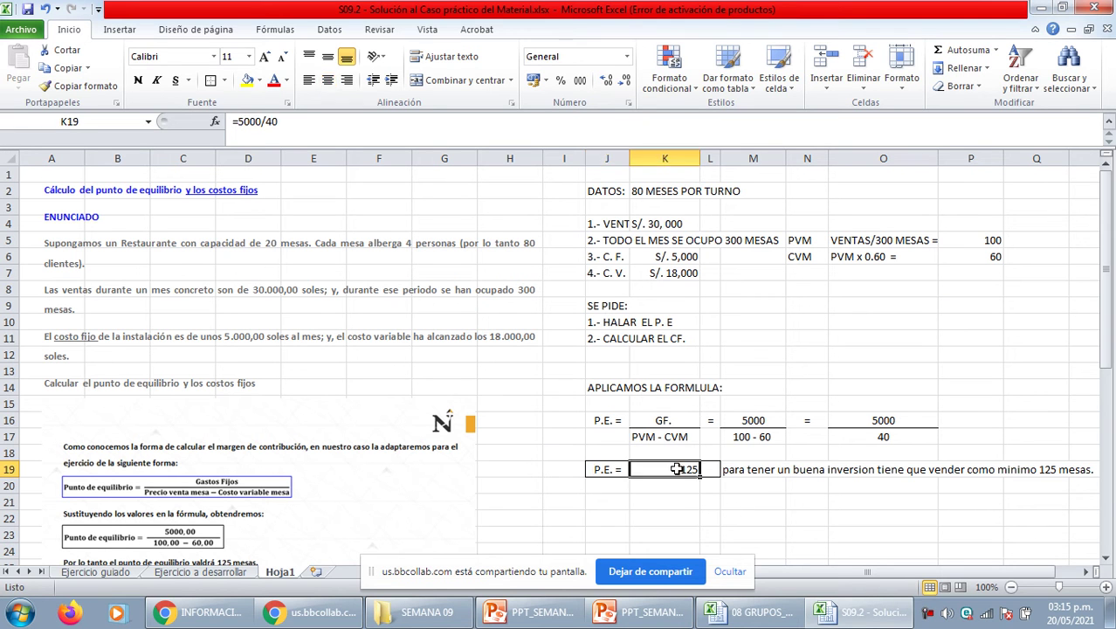
click(328, 79)
click(707, 404)
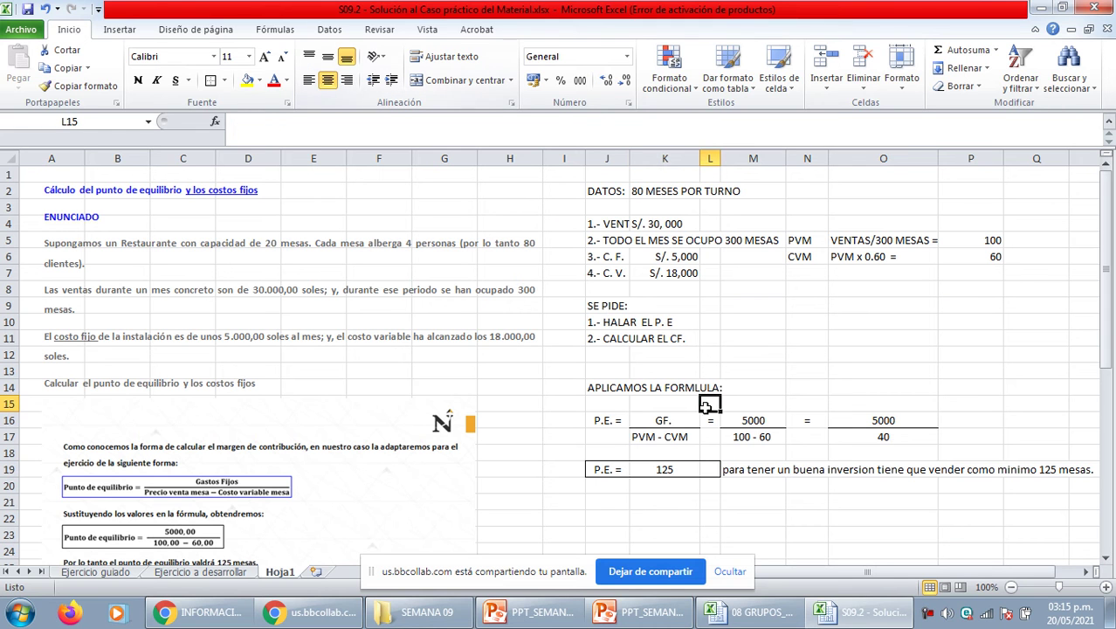
Narrow column N slightly.
click(731, 465)
click(725, 352)
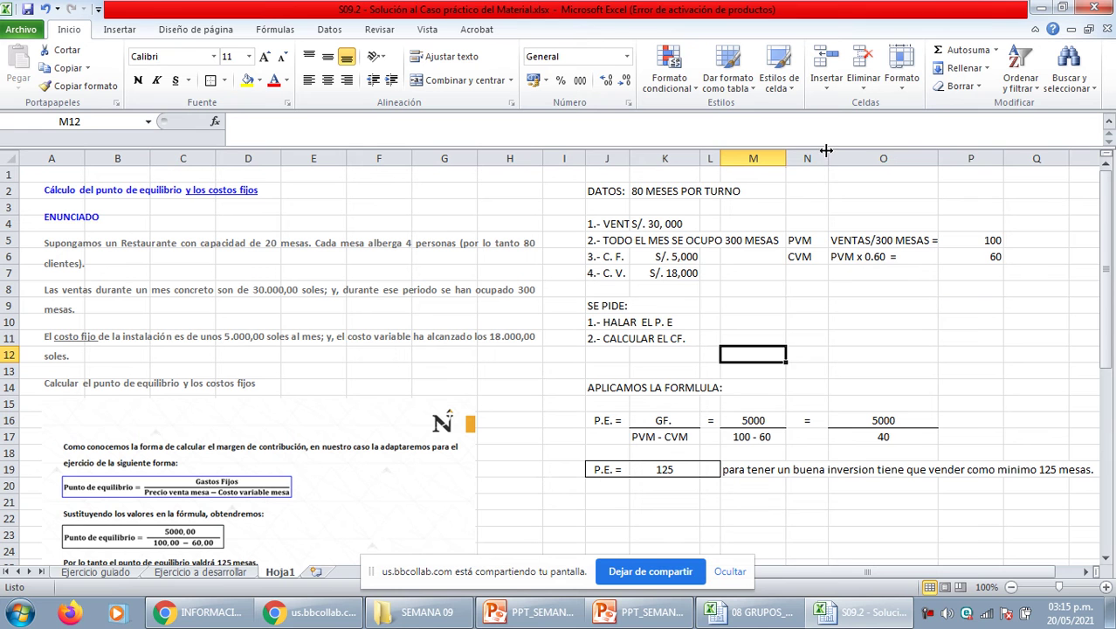
drag(827, 157, 814, 158)
click(790, 415)
click(647, 431)
Number the two solution parts by entering "1.-" in cell I16 and "2.-" in cell I22.
click(563, 417)
text(1.-)
key(Return)
scroll(548, 452, down, 1)
click(563, 469)
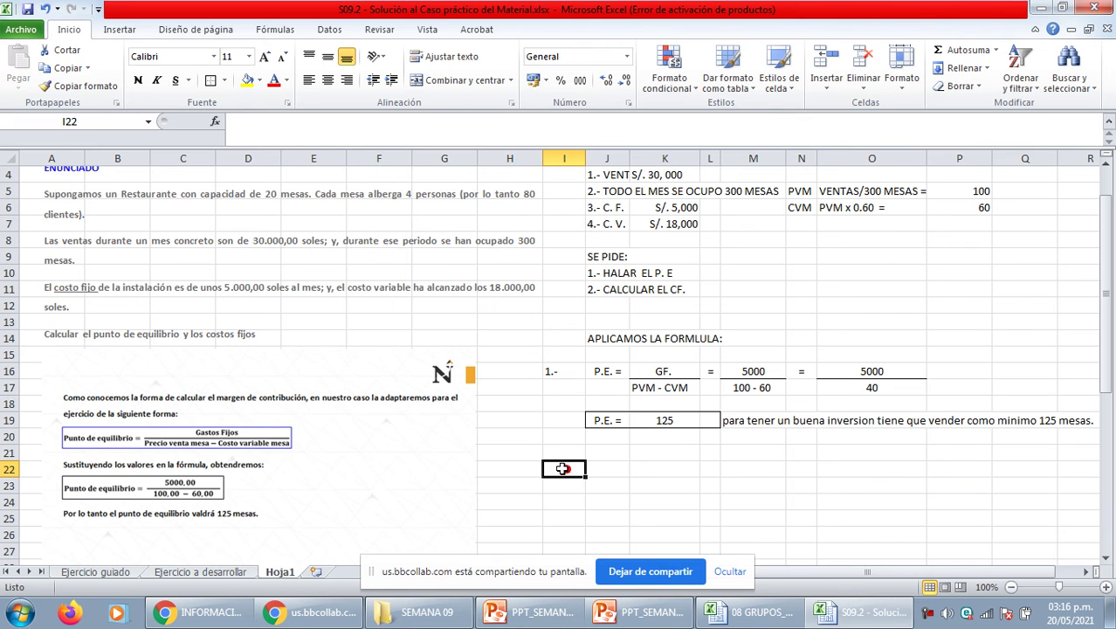
text(2.-)
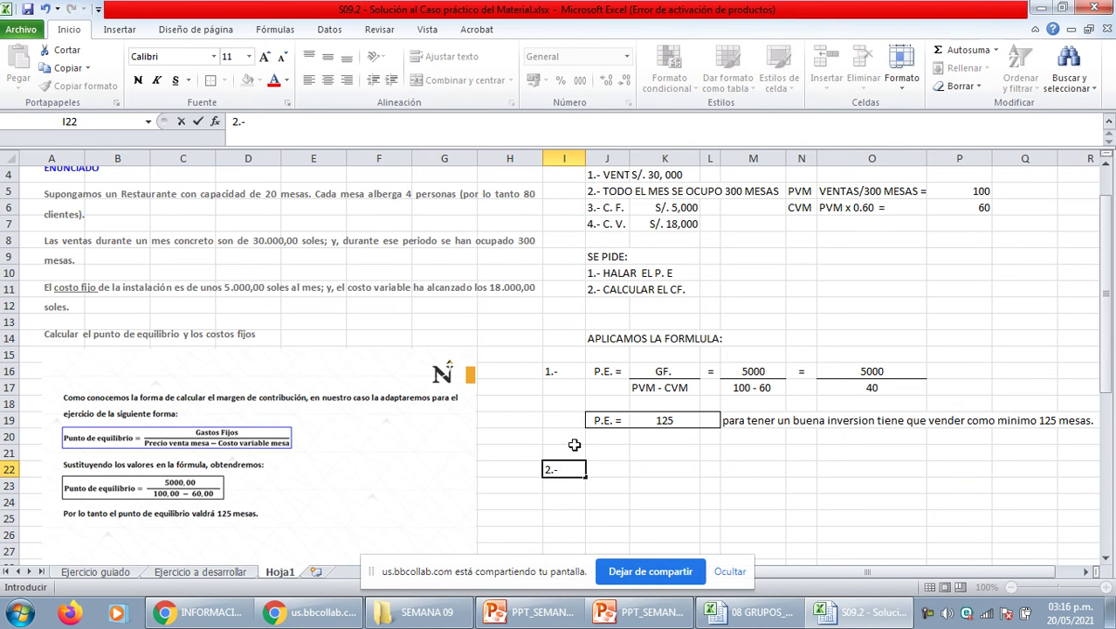
click(663, 303)
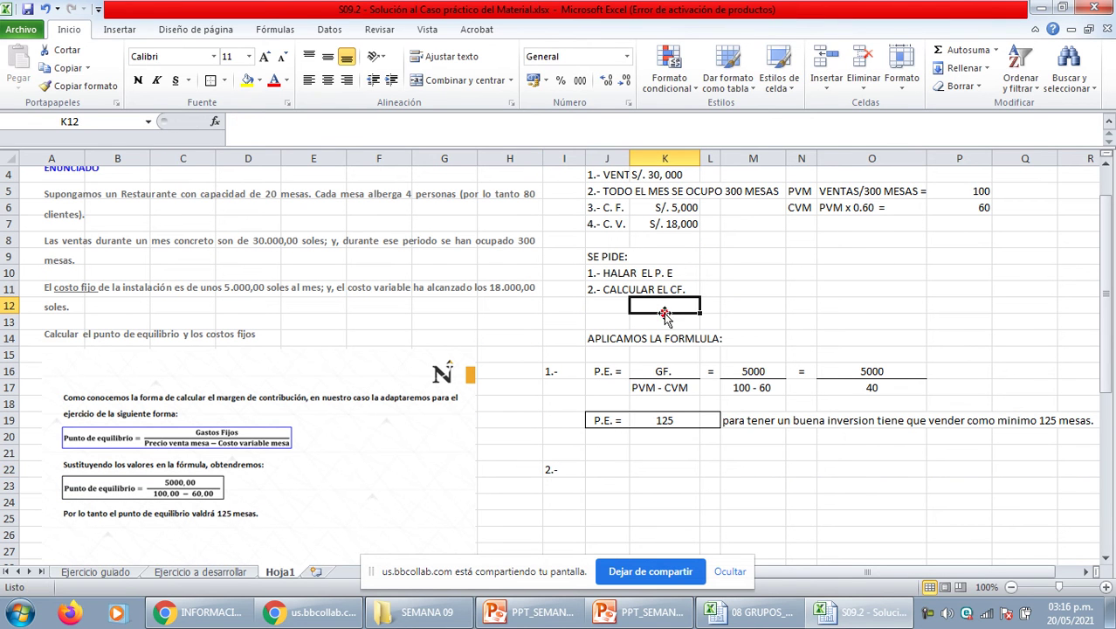
Write the heading "C. F." in cell J22 for the second part of the solution.
click(625, 372)
click(609, 470)
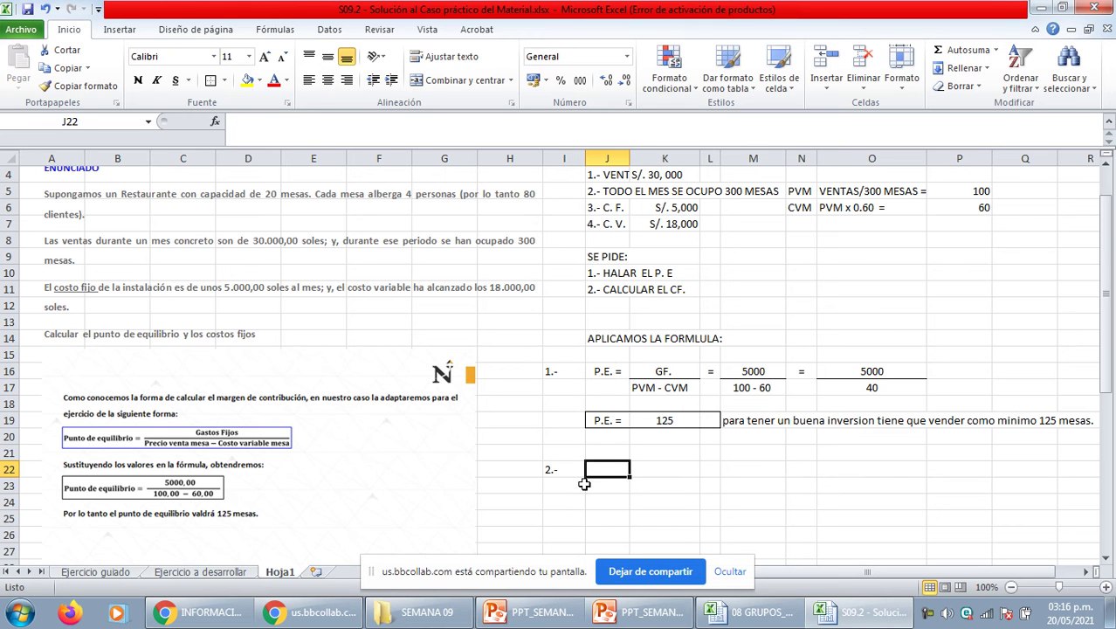
text(c)
key(BackSpace)
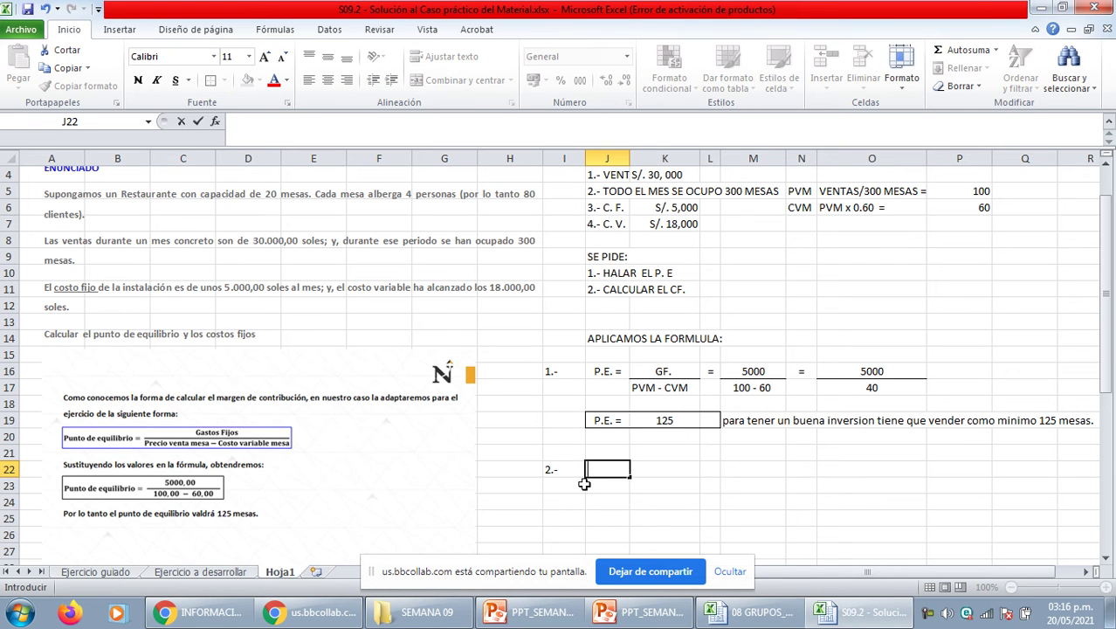
text(C. F.)
key(ctrl+Return)
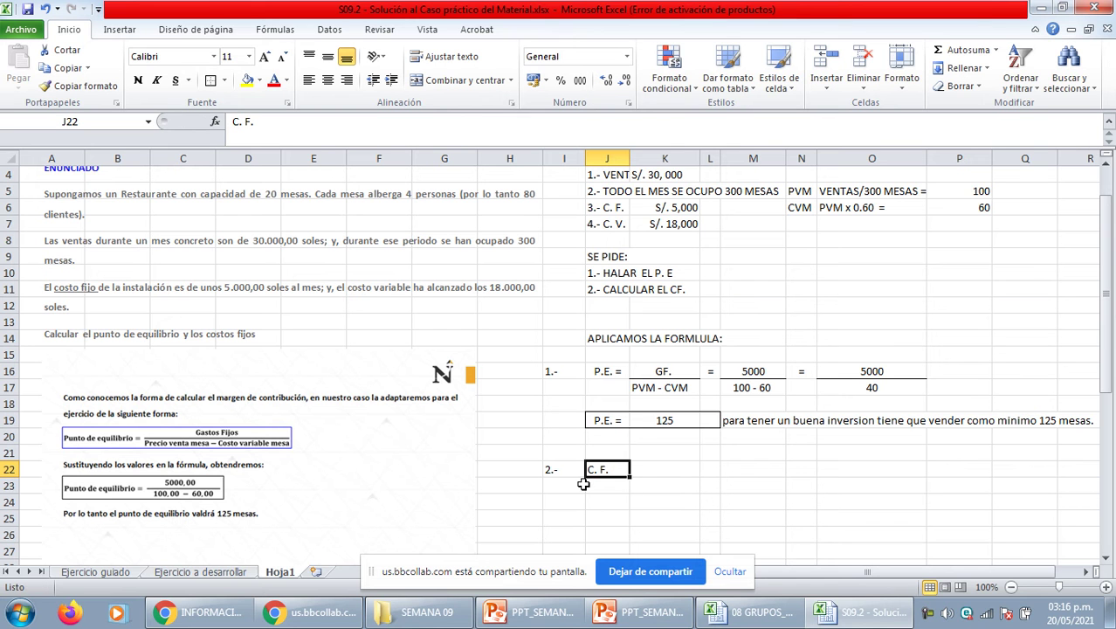
Shrink the picture of the sales and cost results below row 32 slightly and shift it up and to the right.
scroll(222, 454, down, 6)
click(225, 446)
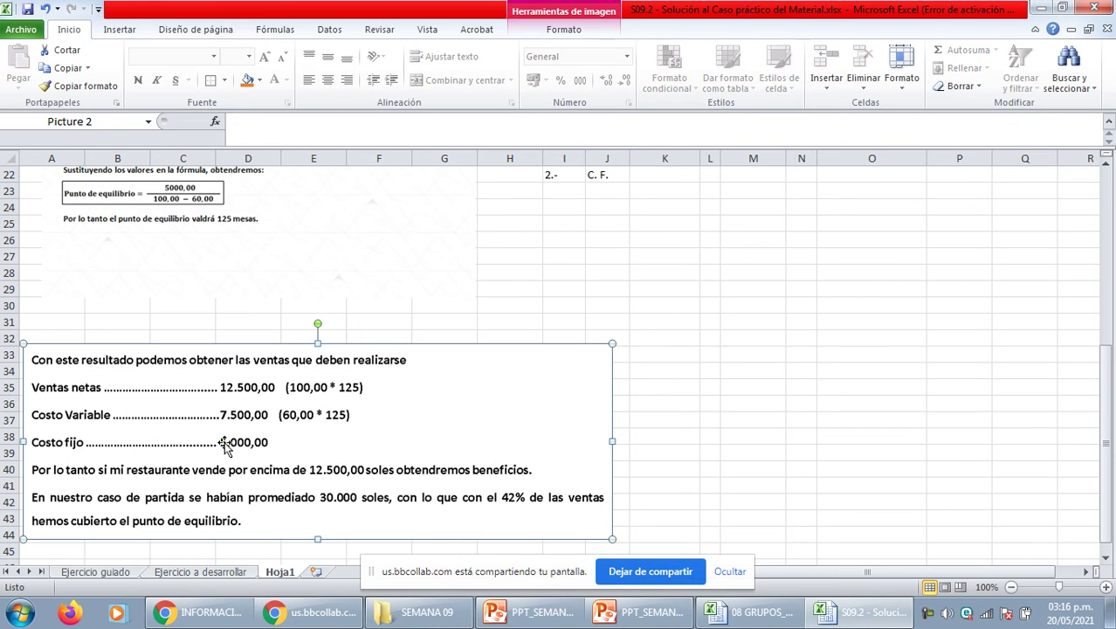
drag(611, 344, 580, 354)
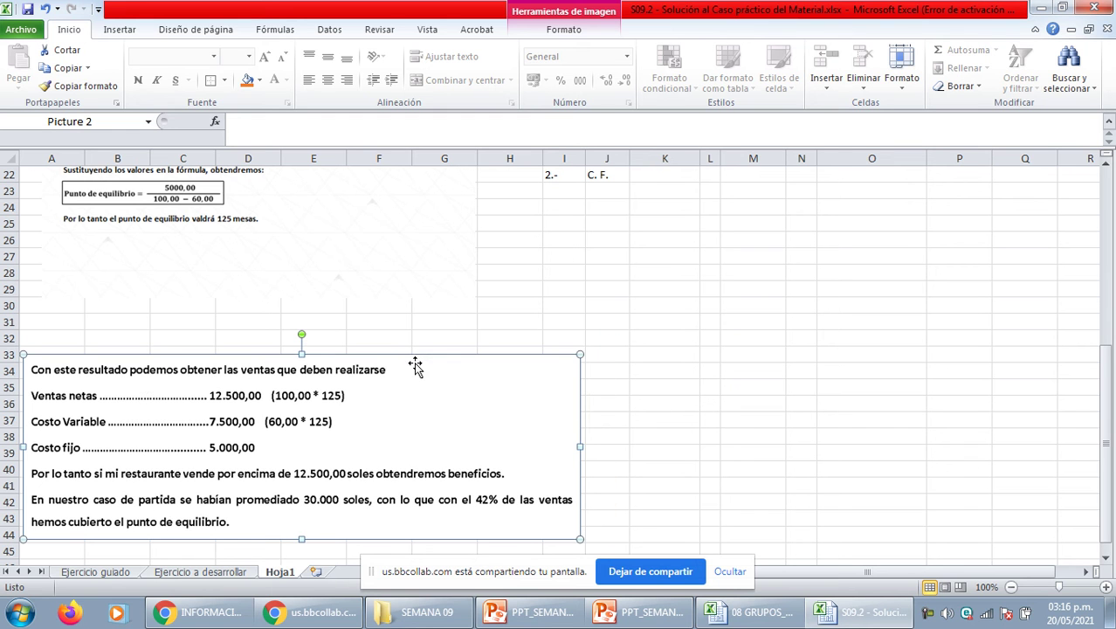
drag(379, 357, 395, 341)
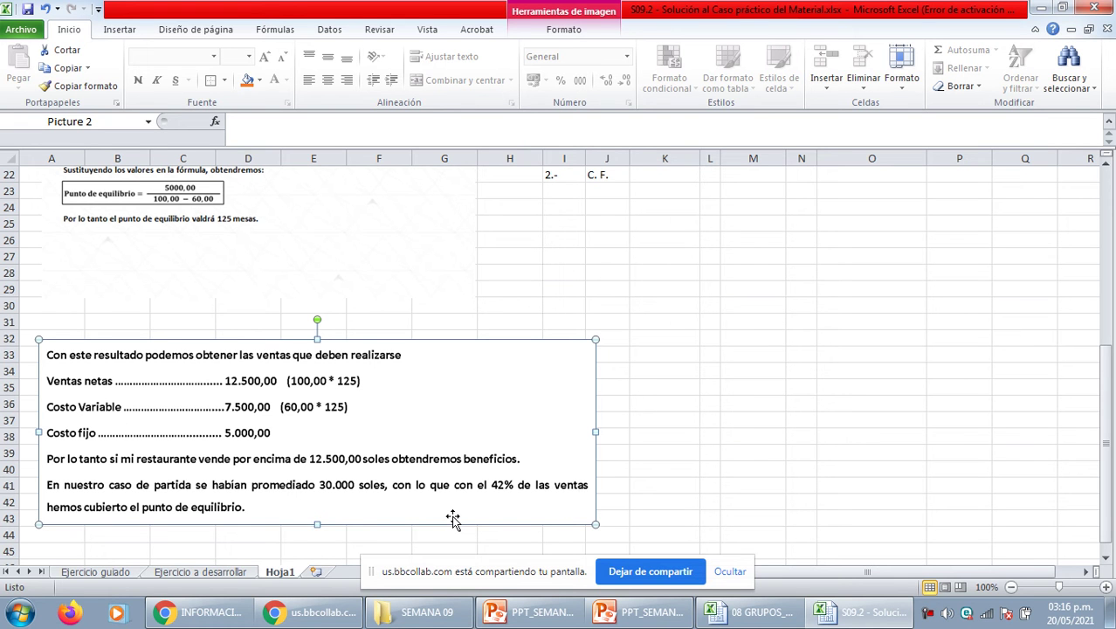
click(657, 371)
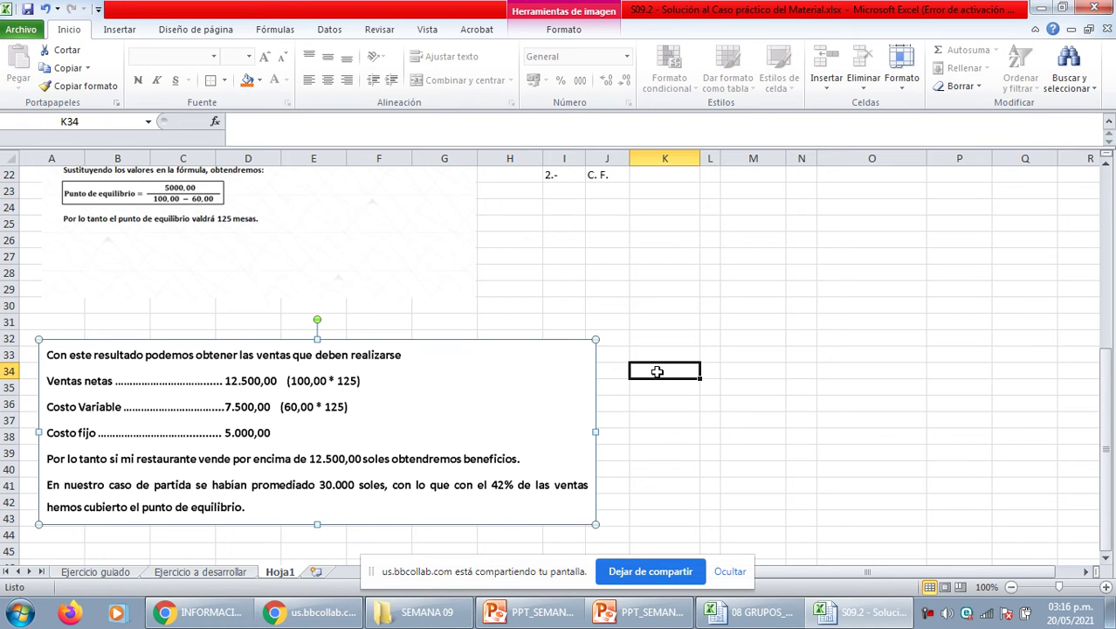
Write "formula:" in cell J24 and "VENTAS" in cell J26 under the C. F. heading.
scroll(660, 361, up, 3)
click(657, 353)
click(609, 351)
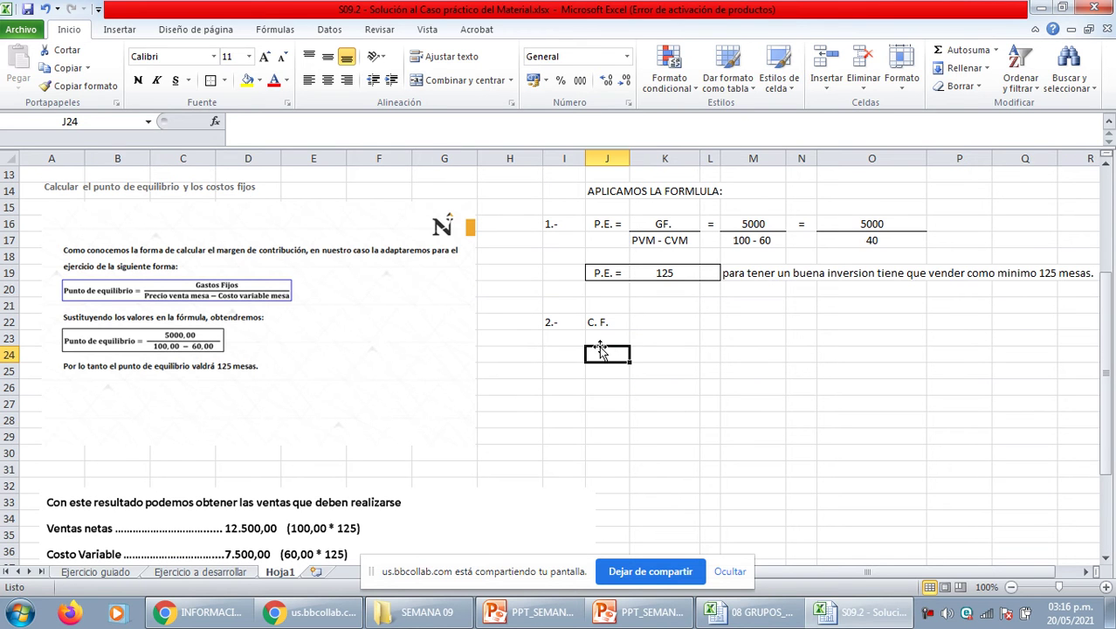
text(formul)
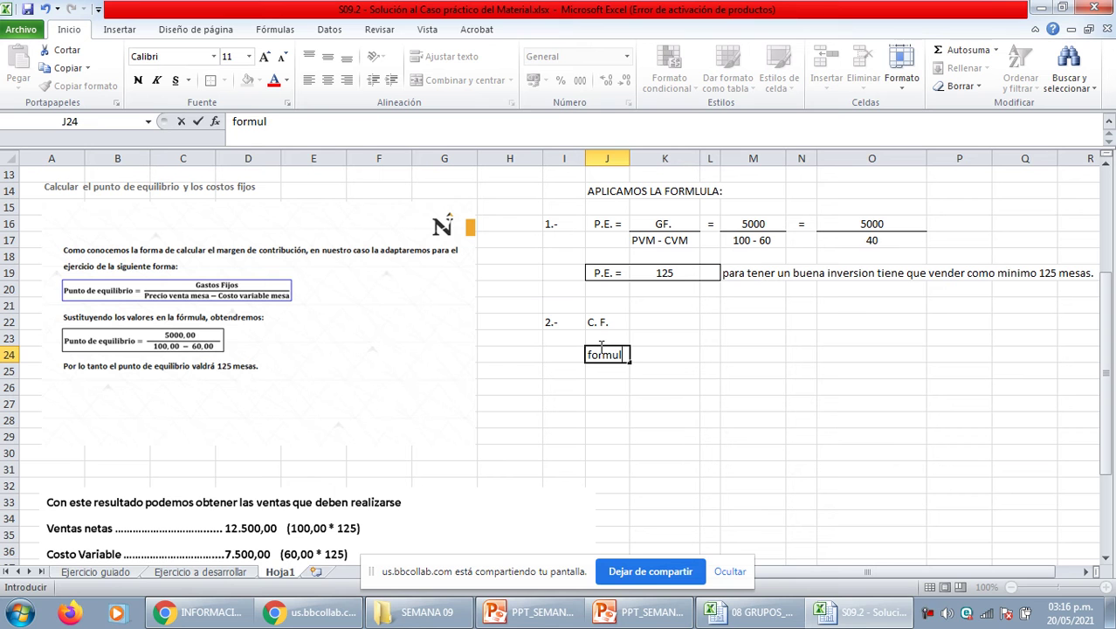
text(a:)
key(Return)
key(Down)
key(Up)
key(Up)
key(Down)
key(Down)
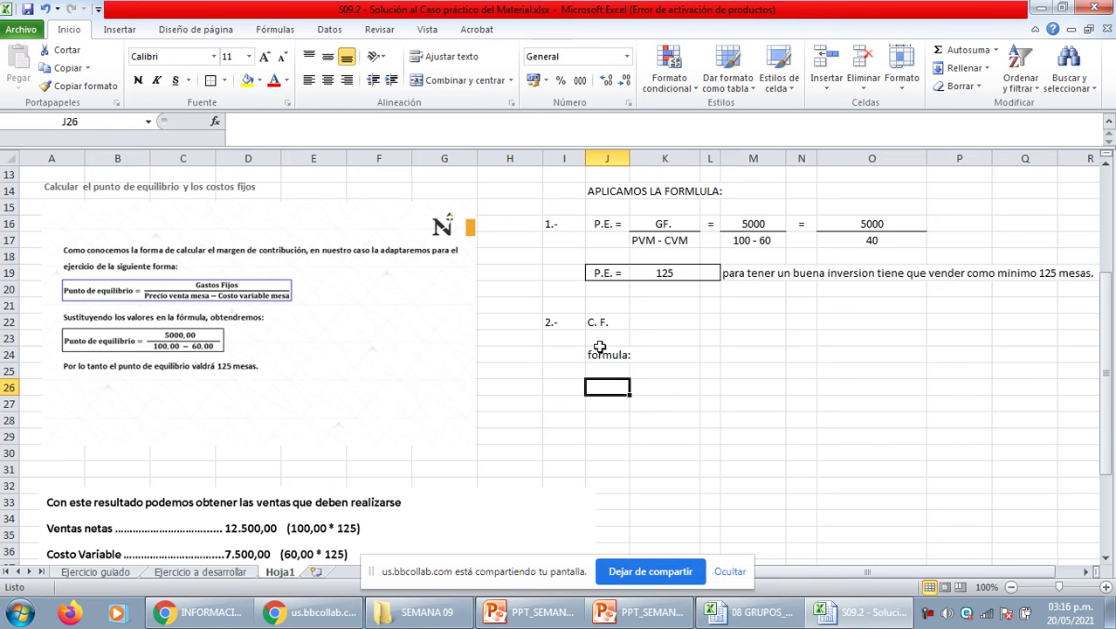
text(VENTAS)
key(Return)
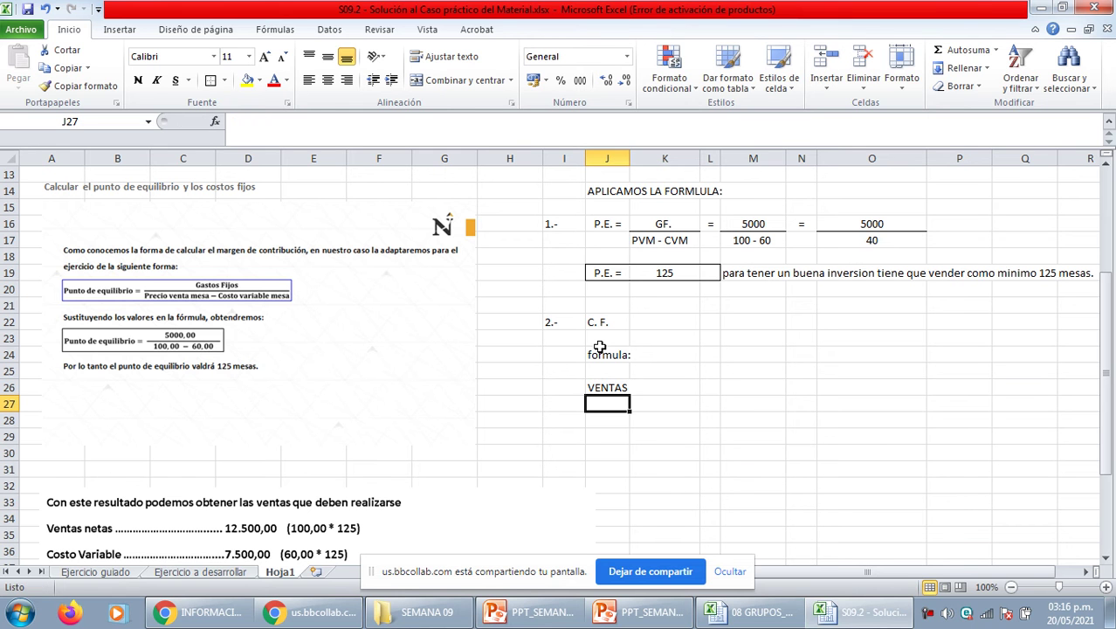
Check the sales and cost breakdown in the picture, and enter the sign "(-)" in cells I27 and I28.
click(277, 465)
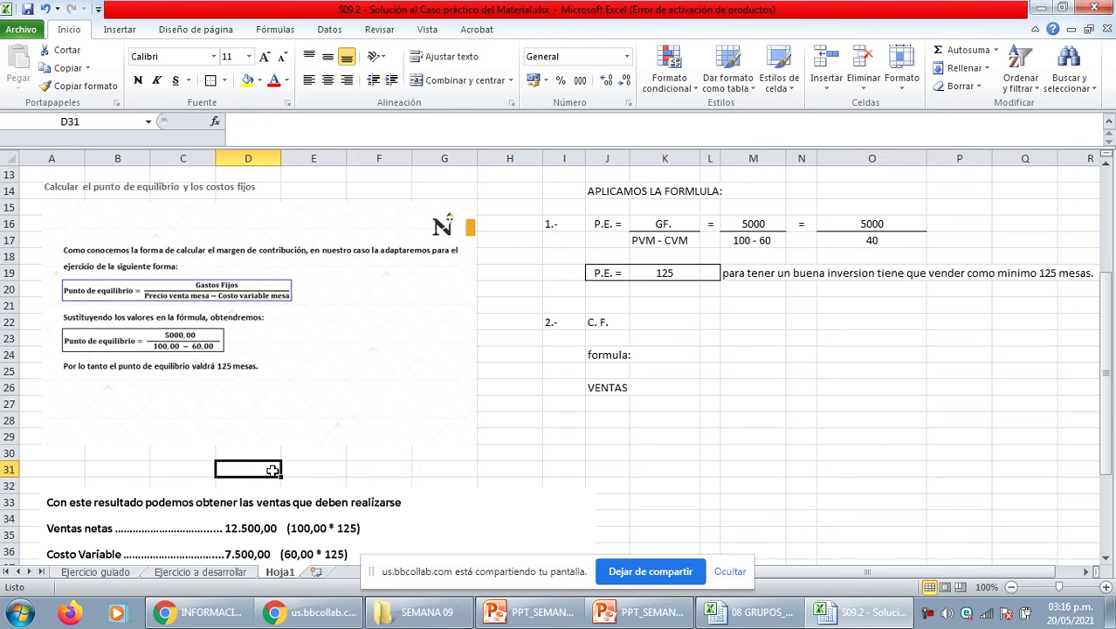
scroll(270, 476, down, 2)
click(241, 434)
scroll(250, 489, down, 1)
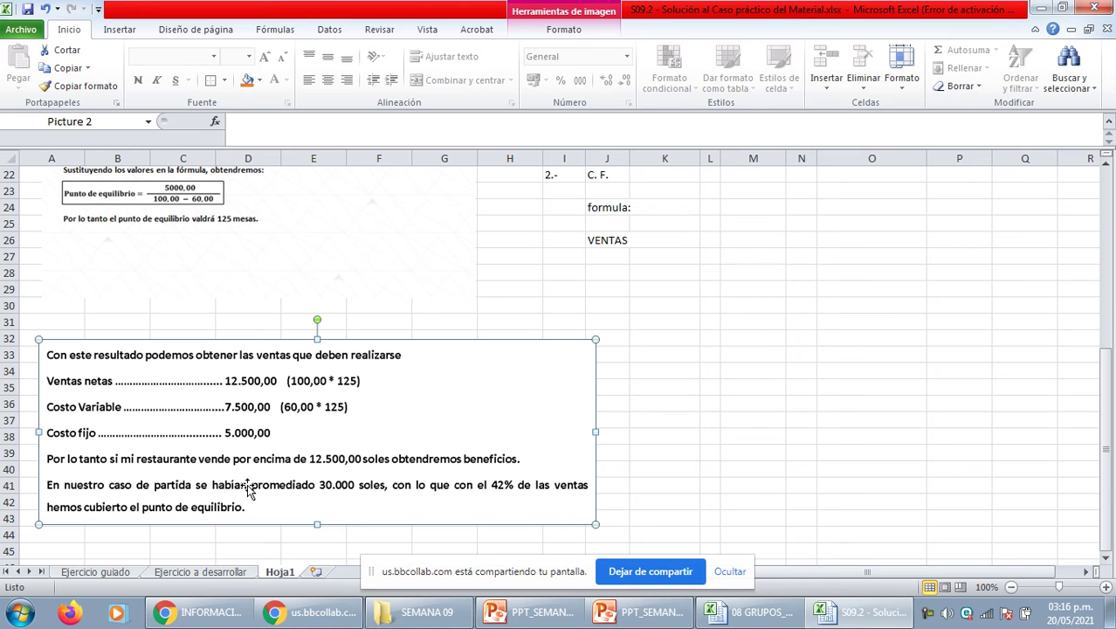
scroll(640, 359, up, 3)
click(640, 356)
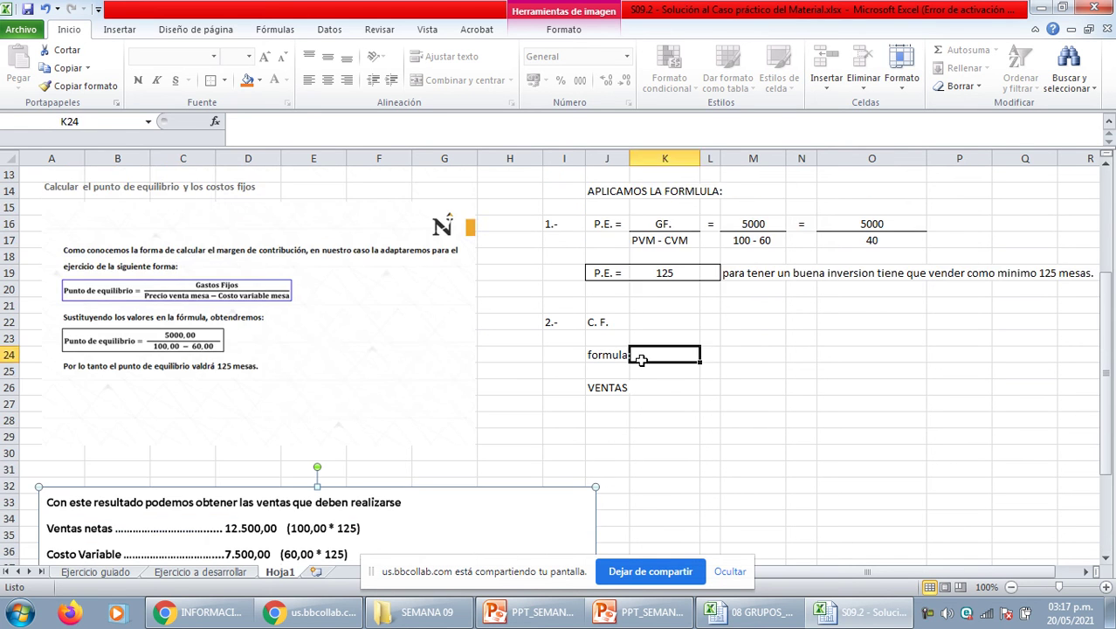
click(610, 402)
click(576, 405)
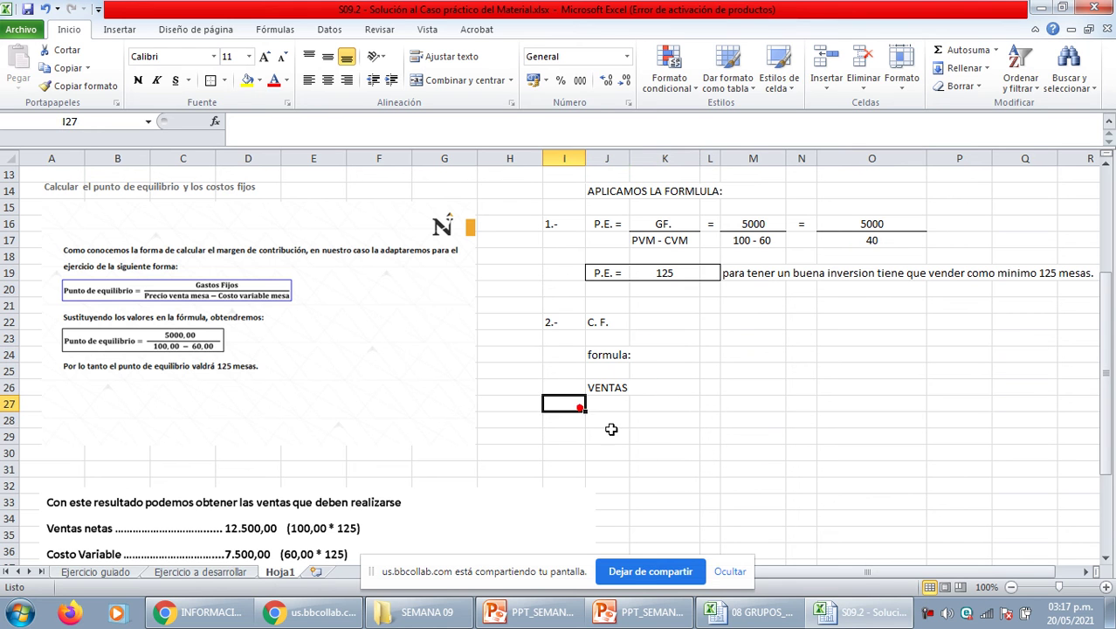
text((-))
key(Return)
key(ctrl+d)
Label the two subtracted items "C V." in cell J27 and "C F." in cell J28.
key(Right)
key(Up)
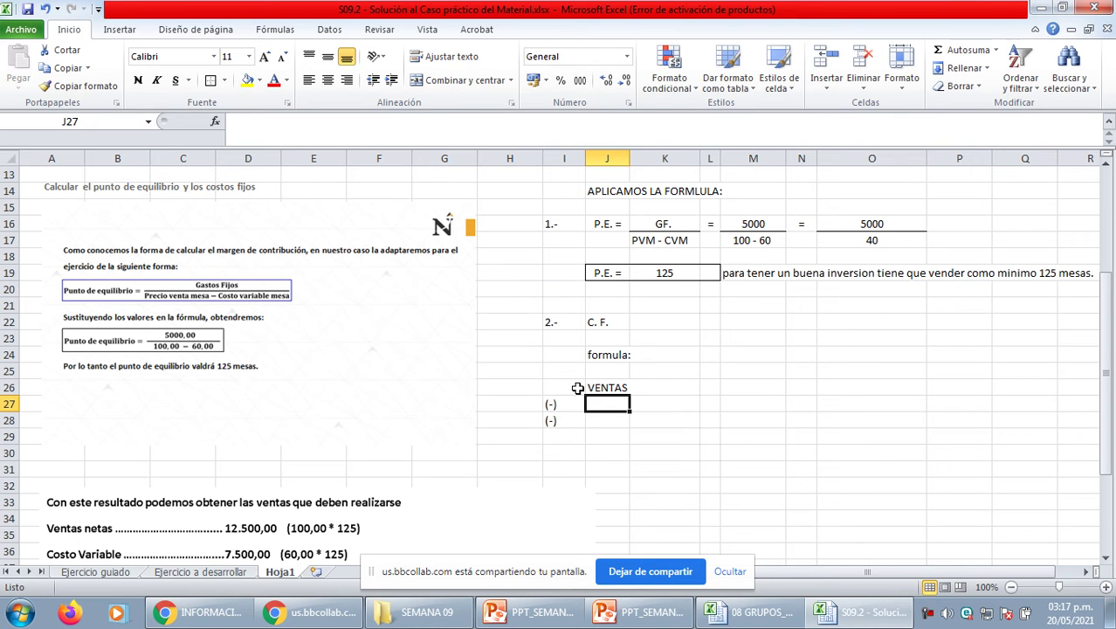
text(C V.)
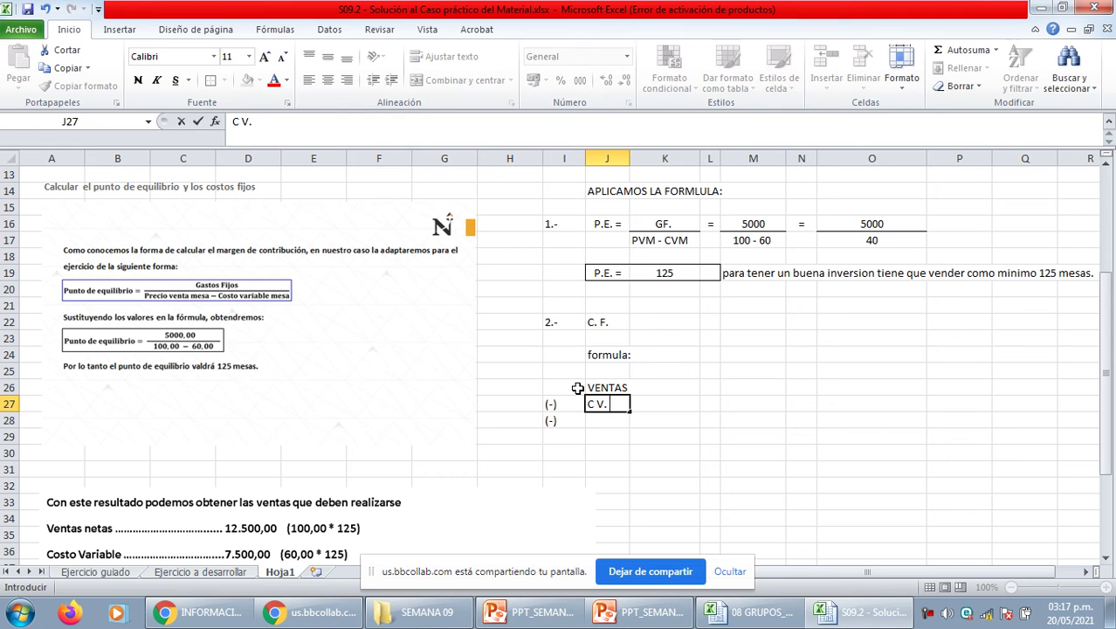
key(Return)
text(C F)
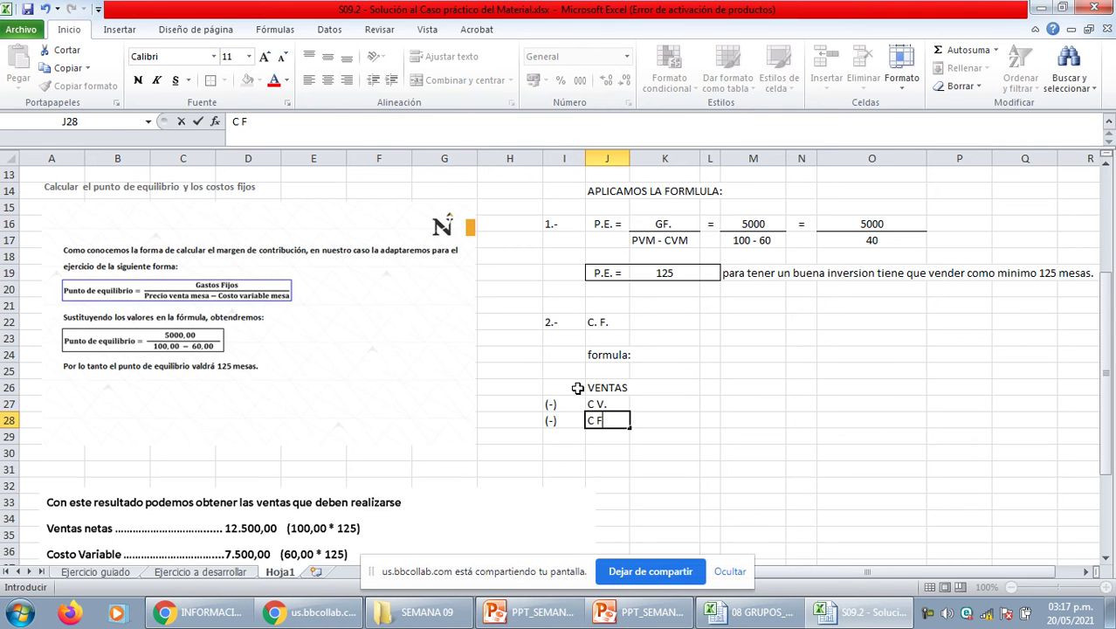
text(.)
key(Return)
Enter the sign "(+)" in cell I26 beside VENTAS.
key(Up)
key(Up)
key(Right)
key(Up)
key(Left)
key(Left)
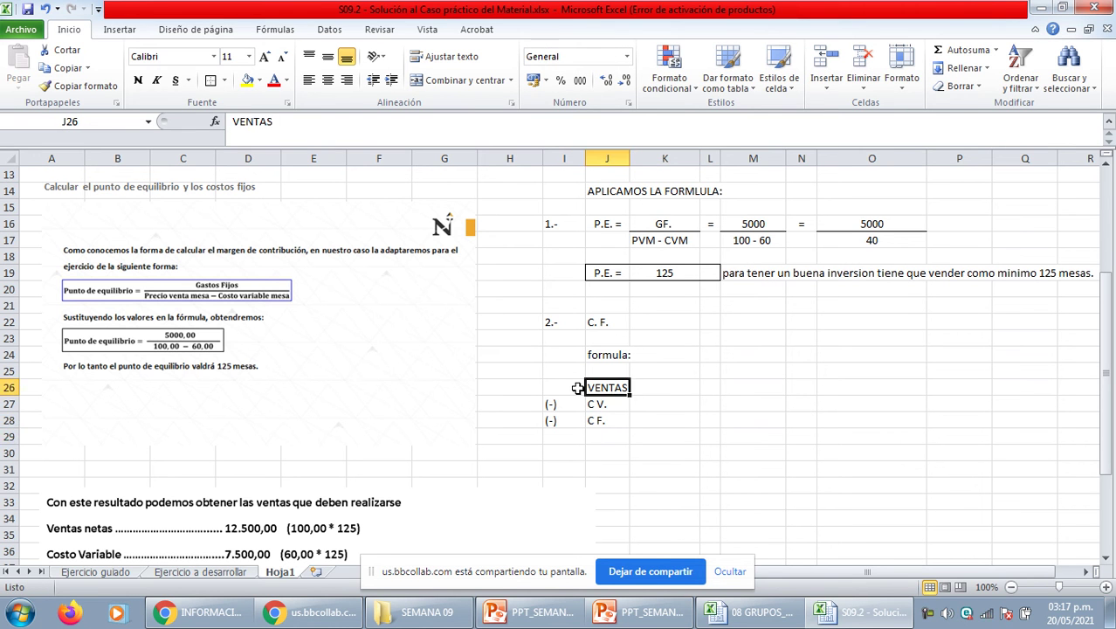
text(()
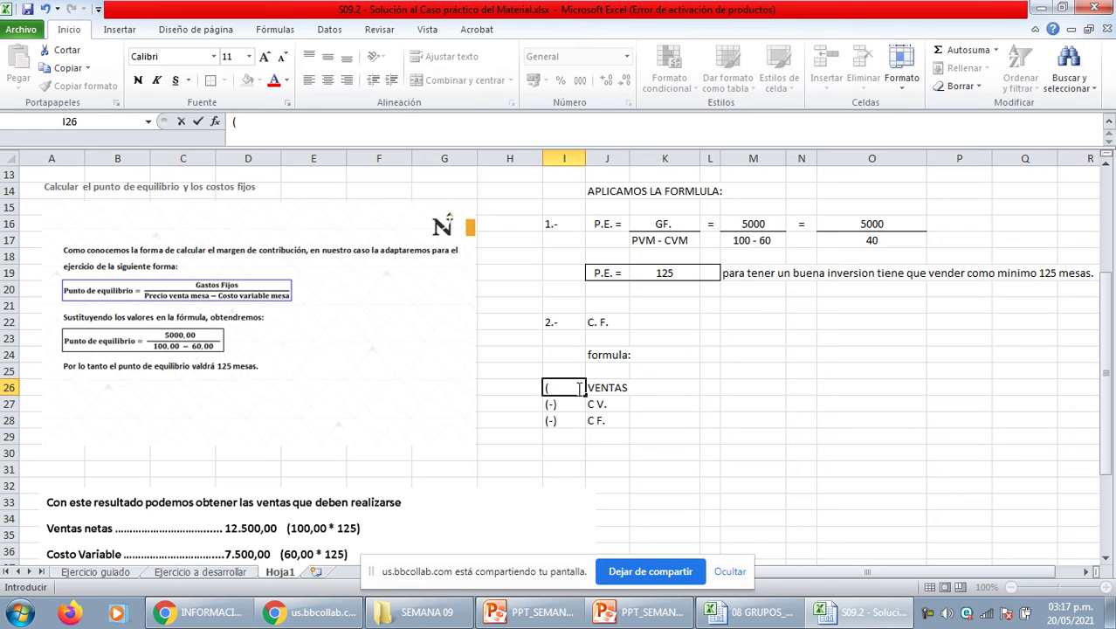
key(Return)
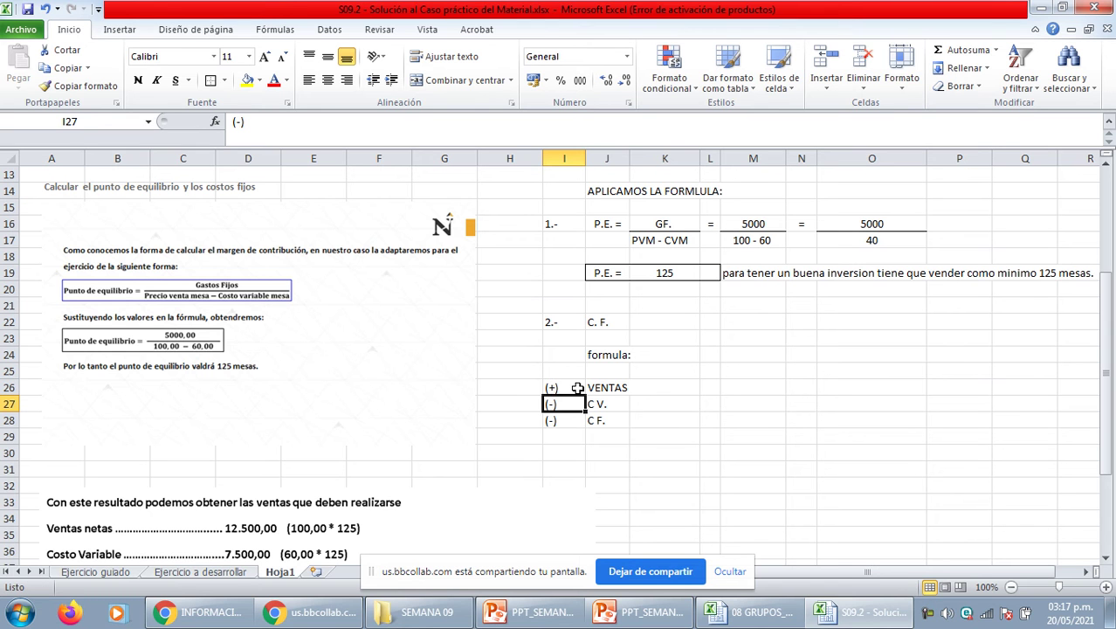
Space out the minus sign in cell I27 as "( - )" and copy it to cell I28.
click(244, 122)
key(Left)
key(Right)
key(Return)
key(Up)
key(ctrl+c)
key(Down)
key(Return)
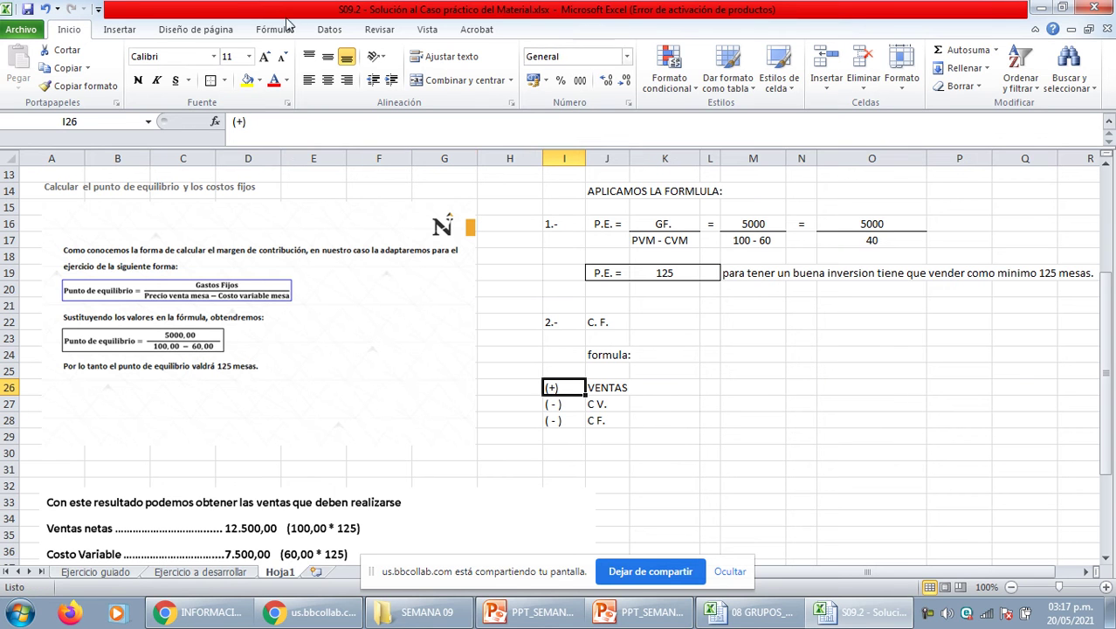
Space out the plus sign in cell I26 as "( + )".
click(237, 121)
key(Right)
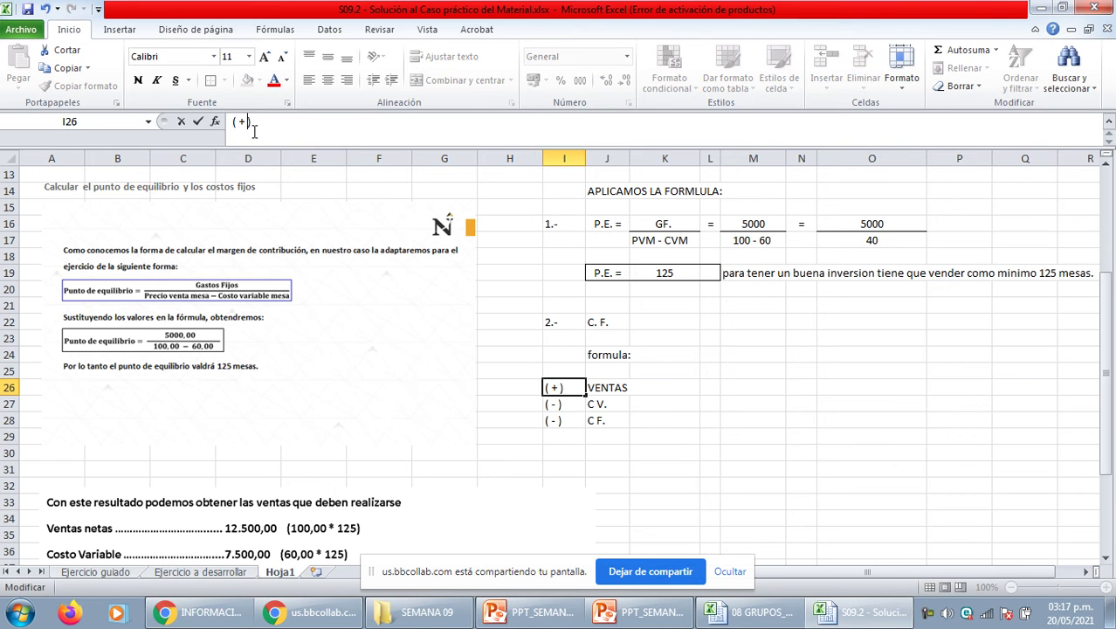
key(Return)
key(Up)
key(Right)
key(Right)
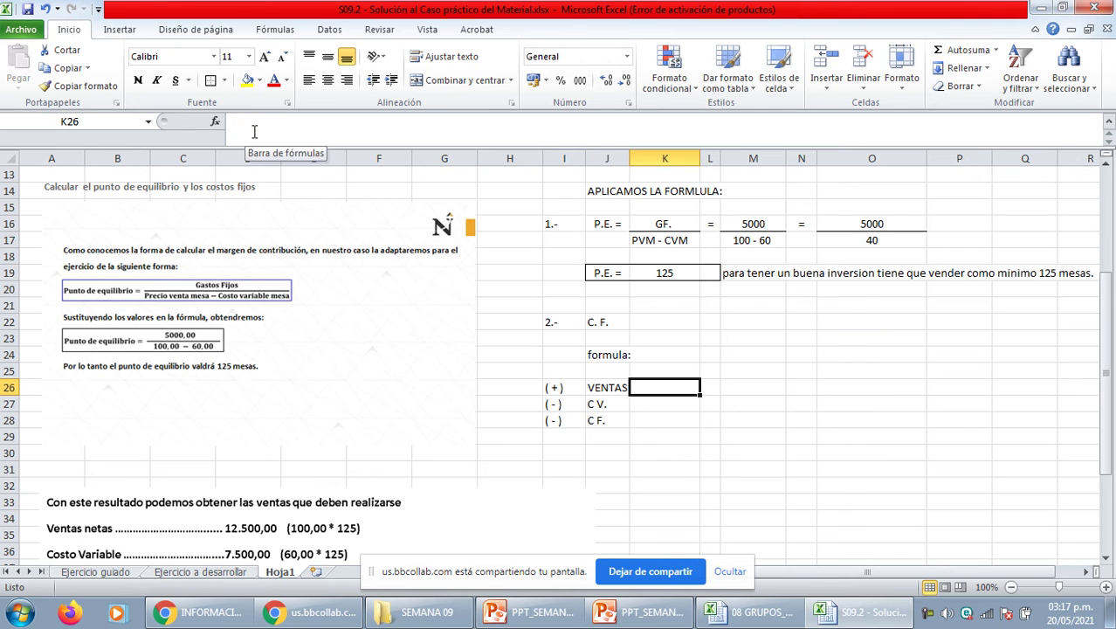
Narrow column K slightly and widen column L a little.
click(611, 387)
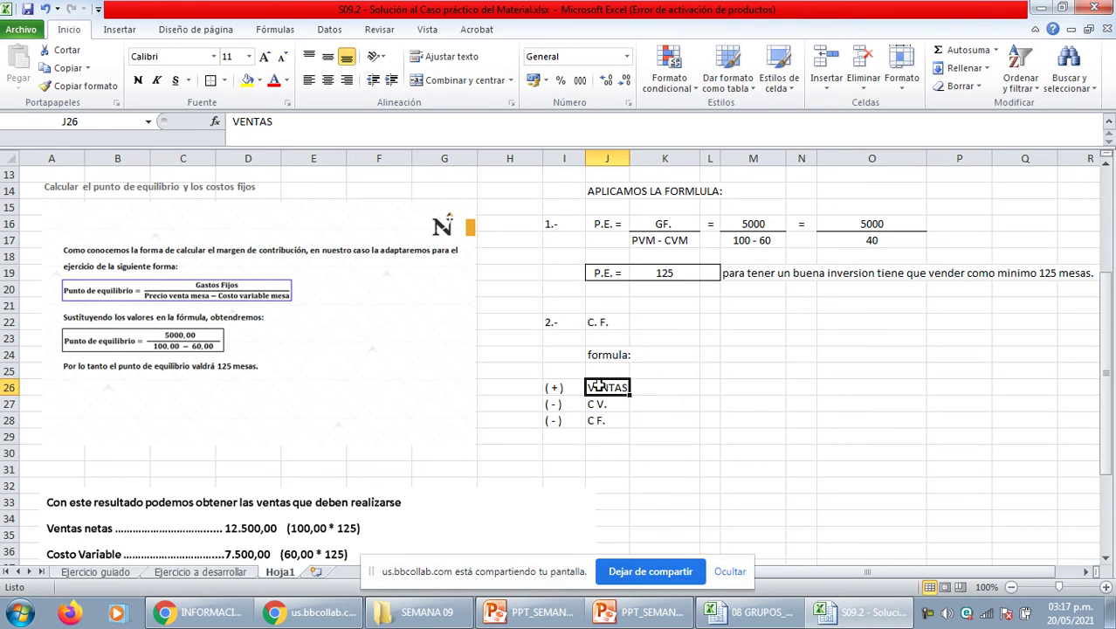
drag(699, 158, 693, 156)
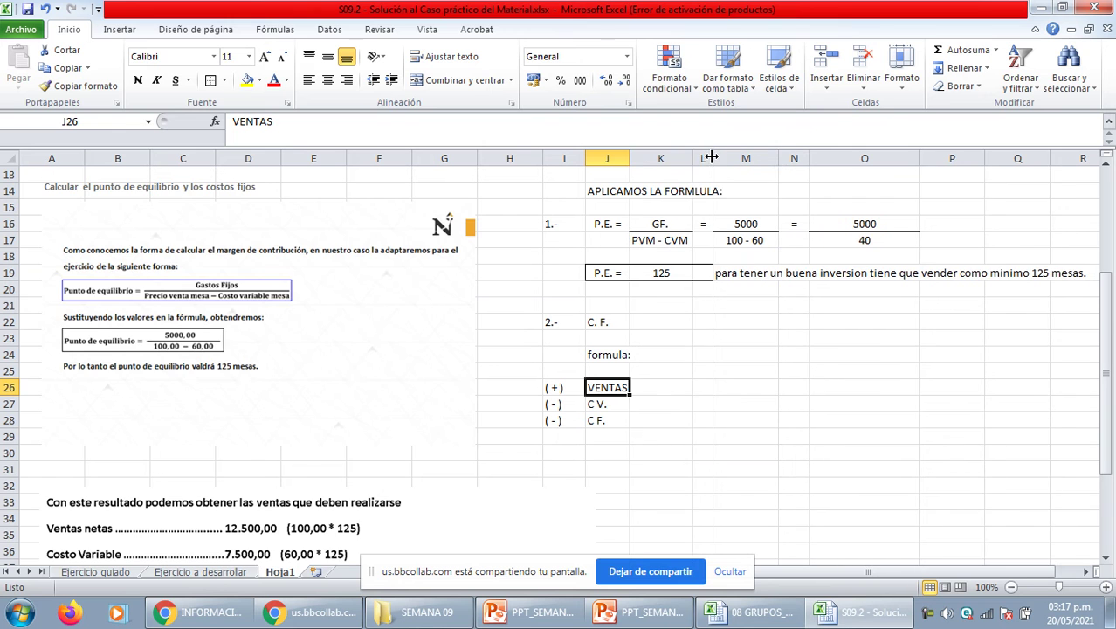
click(703, 372)
Enter the currency header "S/." in cell P4, centred and outlined with a border.
click(650, 382)
scroll(780, 268, up, 4)
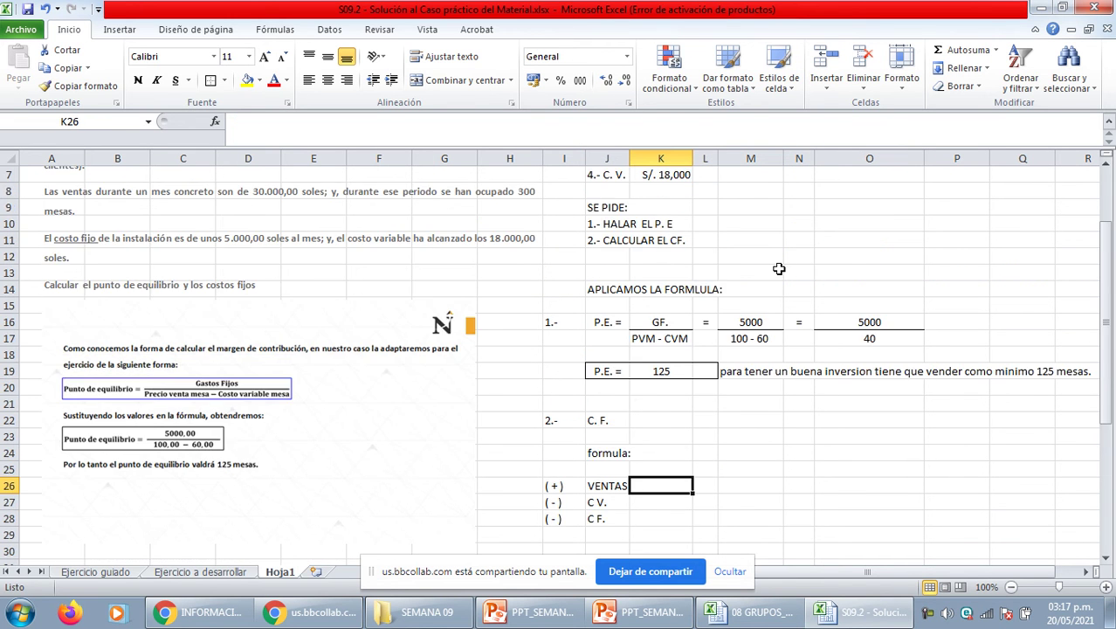
click(955, 241)
click(947, 257)
click(958, 224)
text(s)
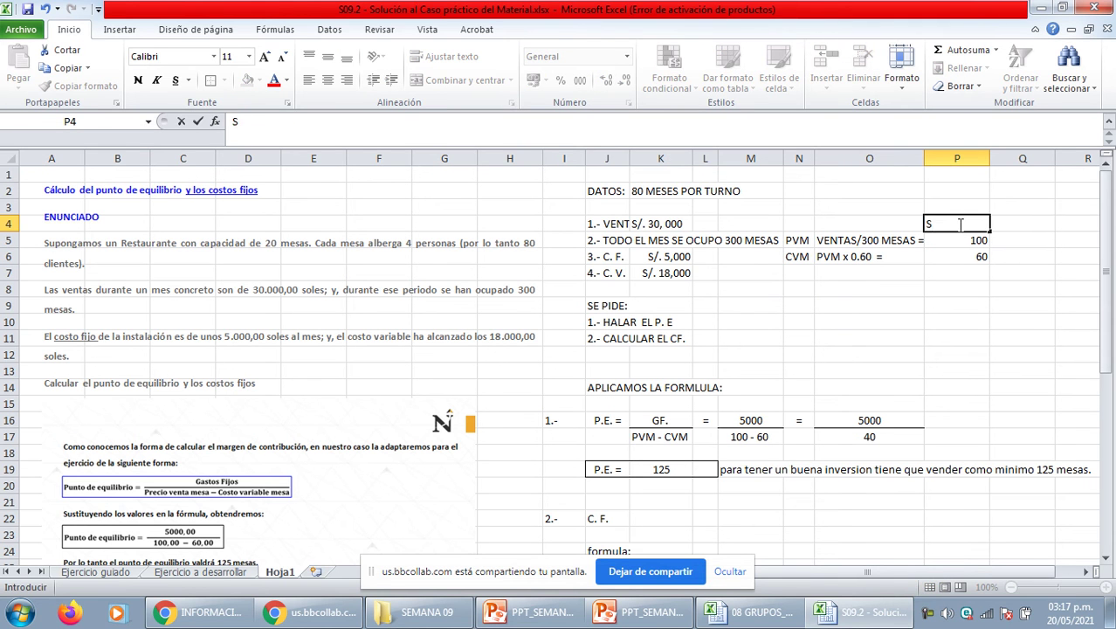
key(Return)
click(957, 224)
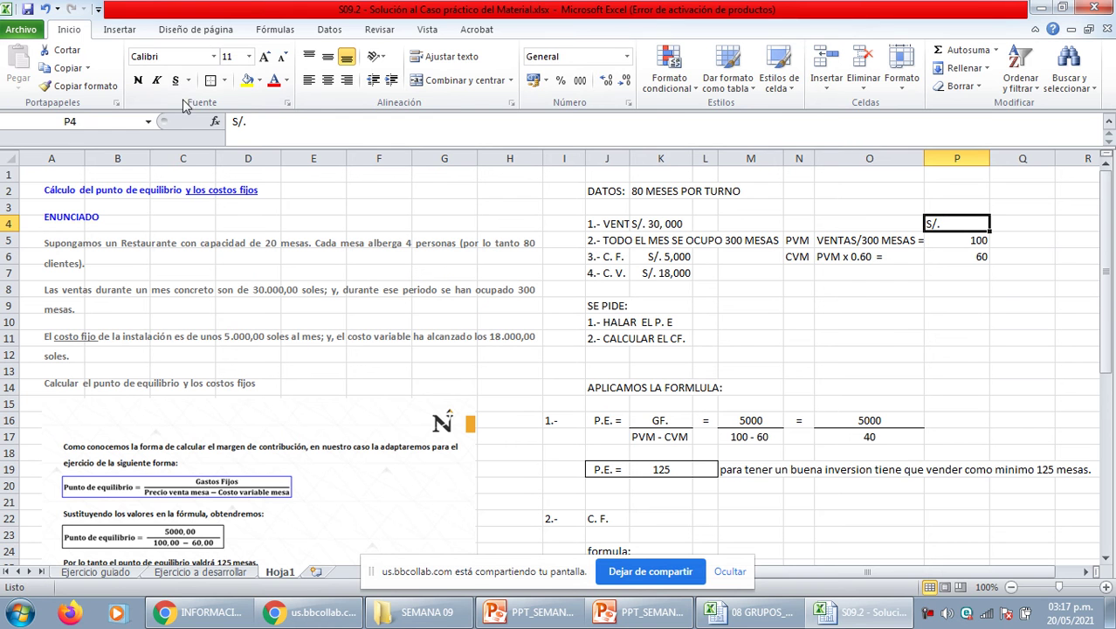
click(327, 80)
click(918, 298)
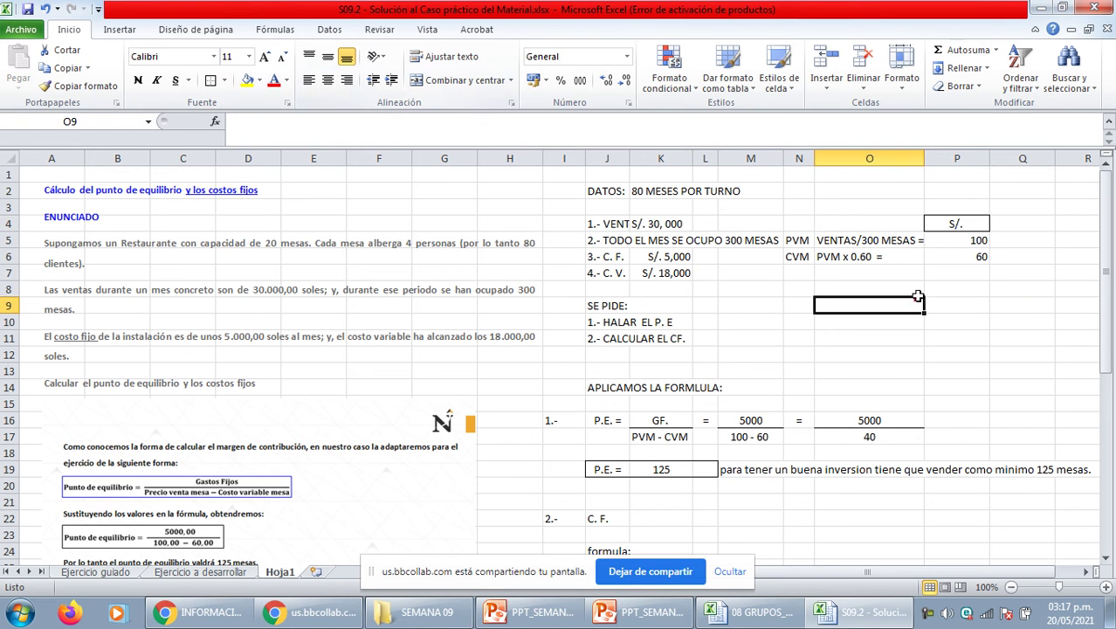
Outline the PVM and CVM results in cells P5:P6 with a border.
click(852, 244)
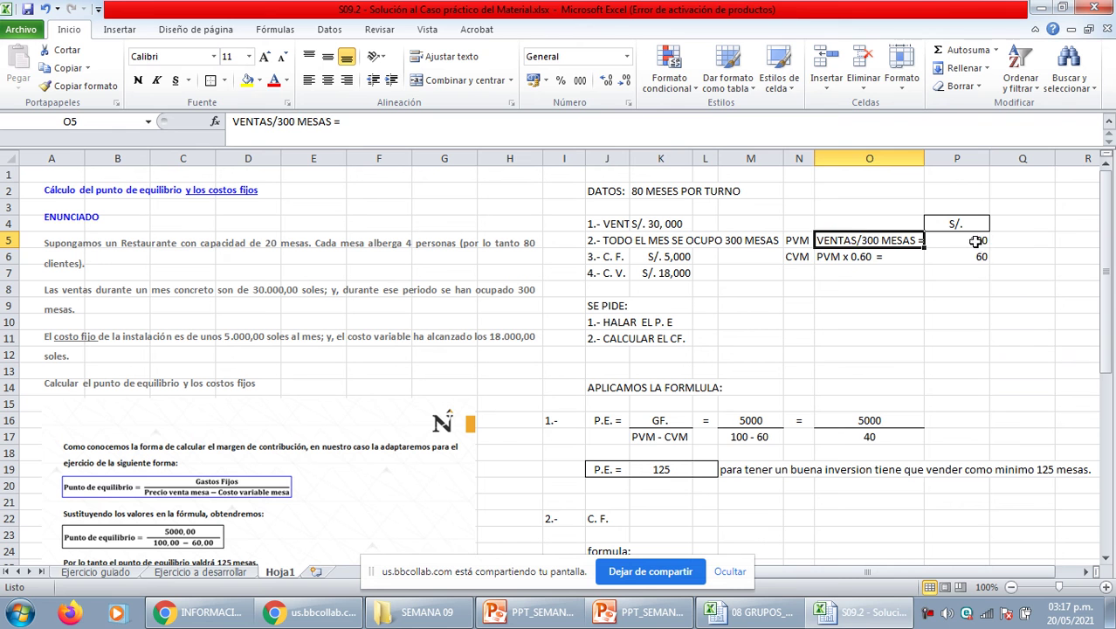
drag(974, 241, 973, 256)
click(213, 80)
click(912, 301)
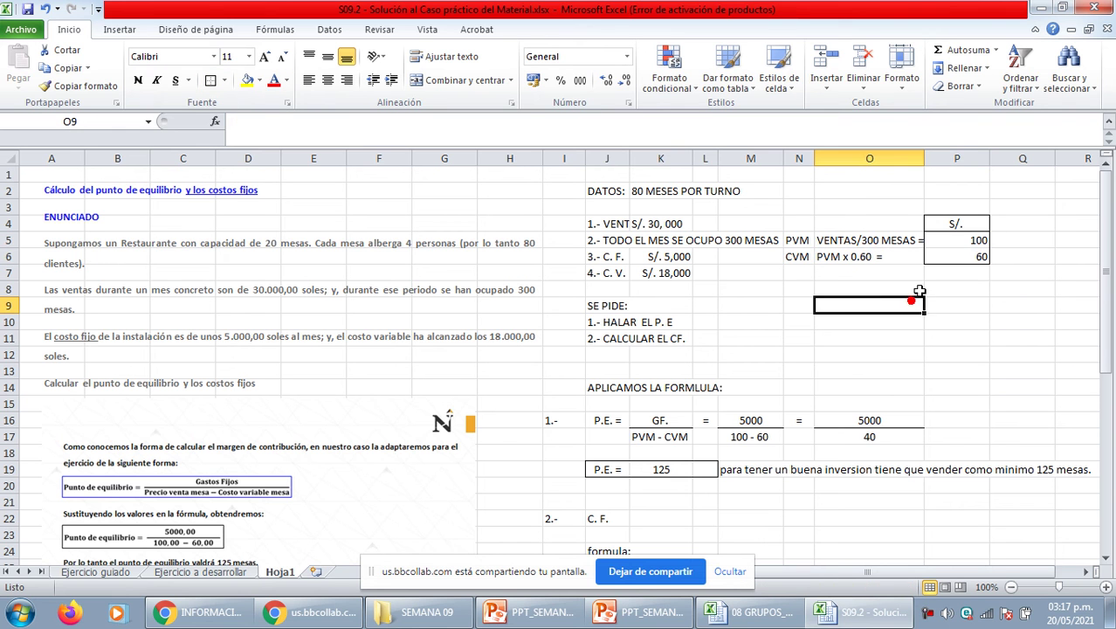
click(917, 286)
scroll(915, 281, down, 1)
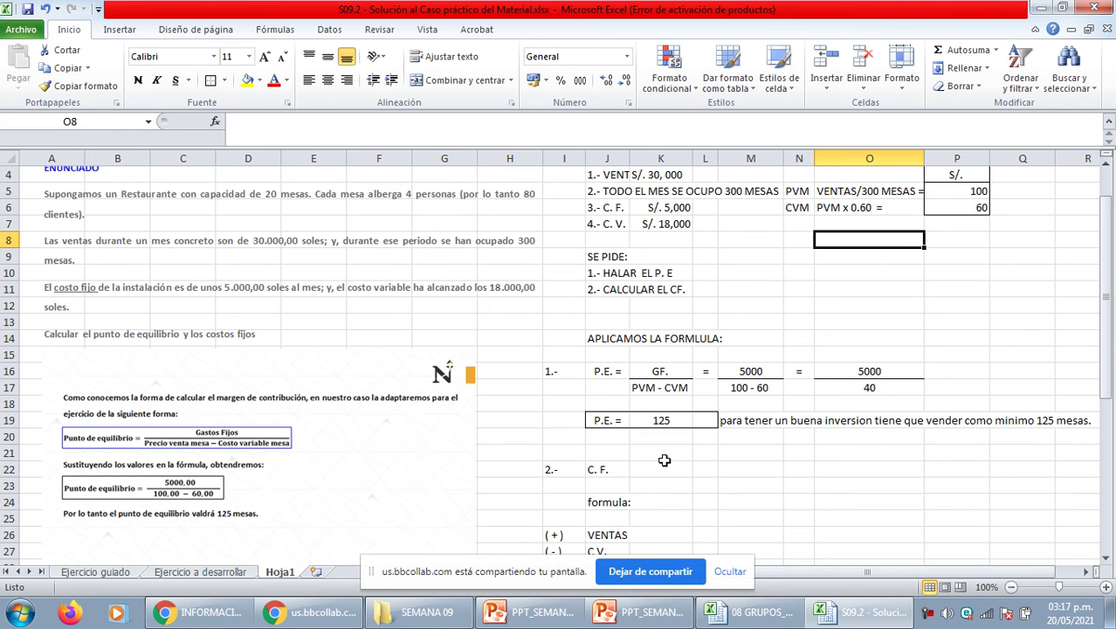
click(651, 533)
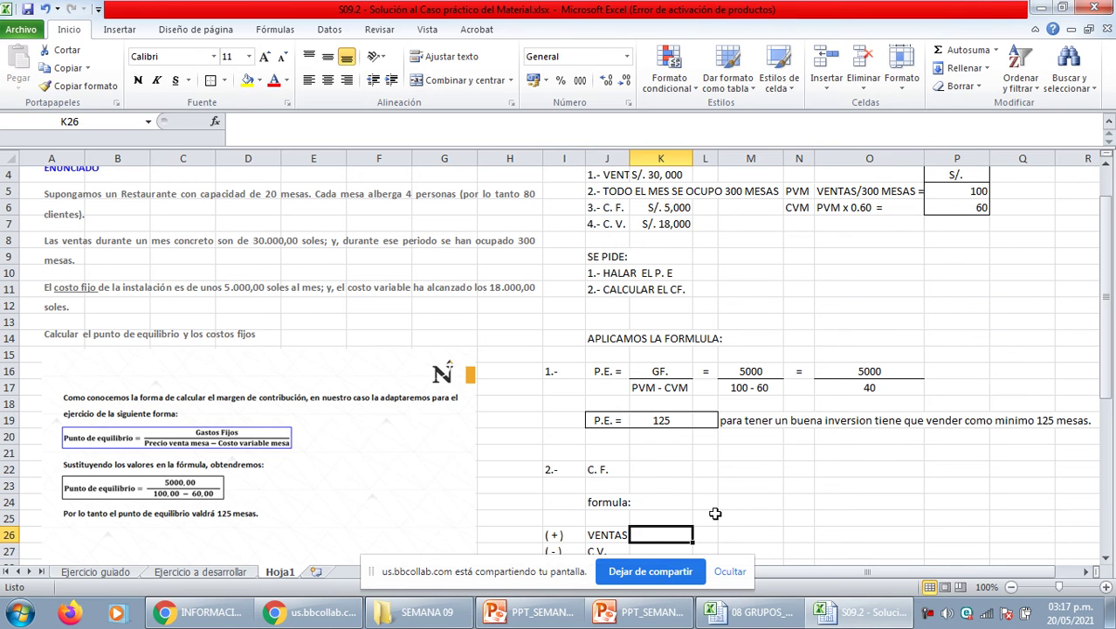
text(=)
key(Return)
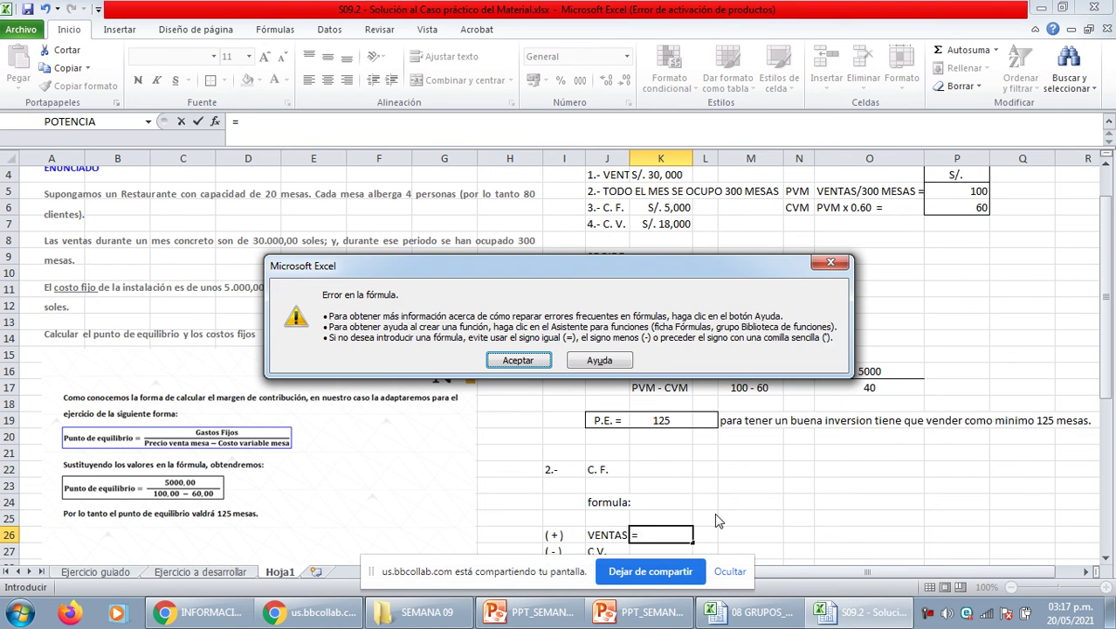
key(Escape)
key(Escape)
Enter the sales calculation as the text "100 X 125" in cell K26 beside VENTAS.
text(10)
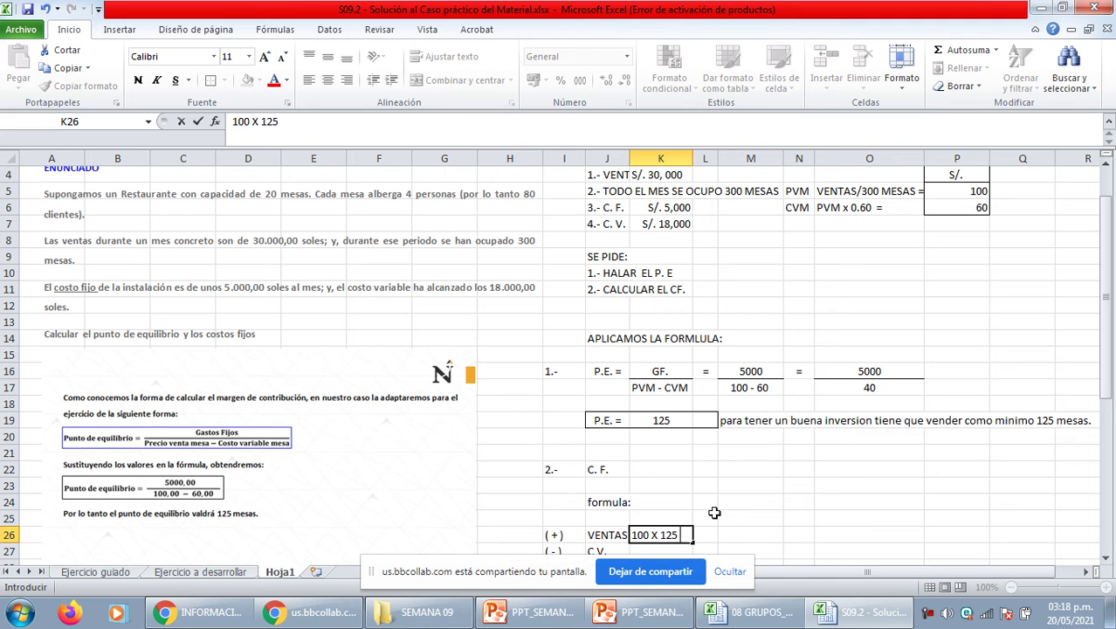
text(0 X 125)
key(Return)
key(Up)
key(Up)
key(Up)
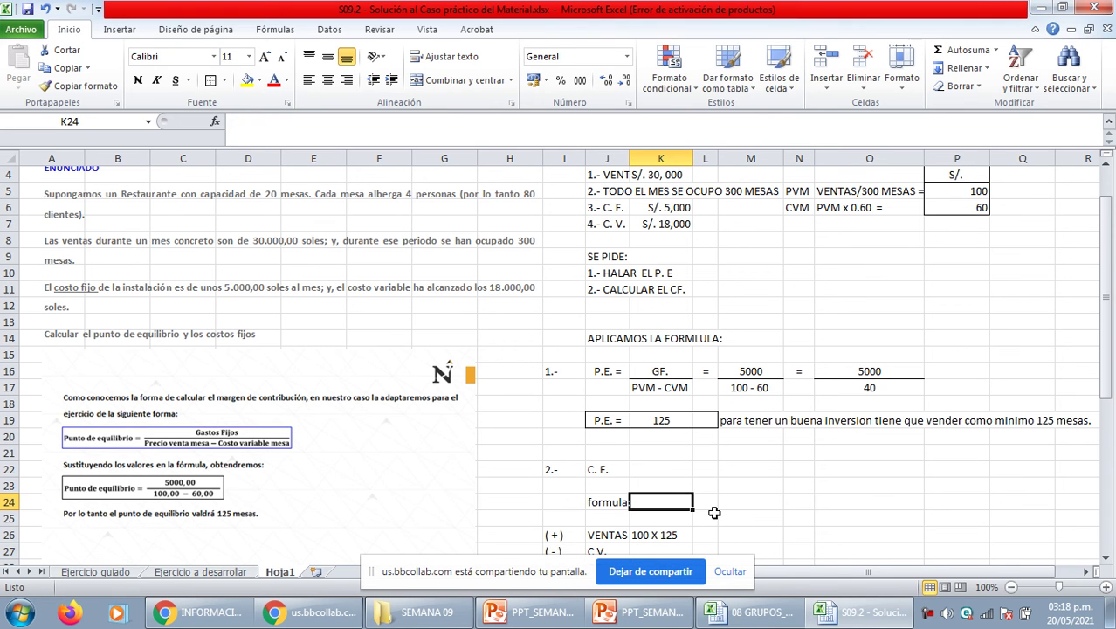
Fill the break-even result in K19 and the sales calculation in K26 with yellow.
click(646, 420)
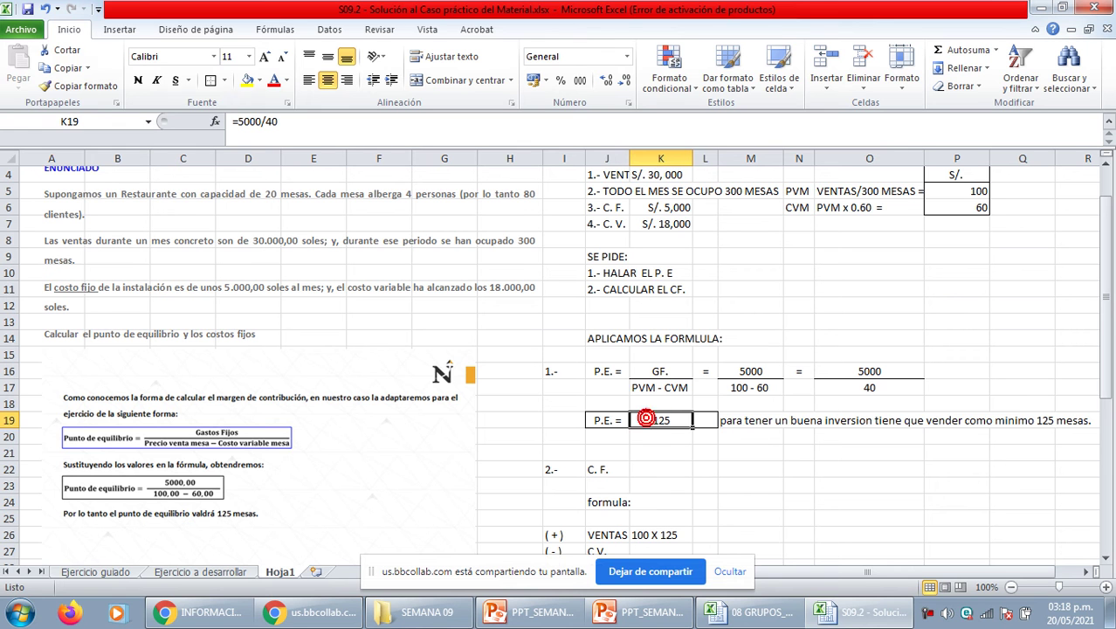
click(248, 79)
click(897, 486)
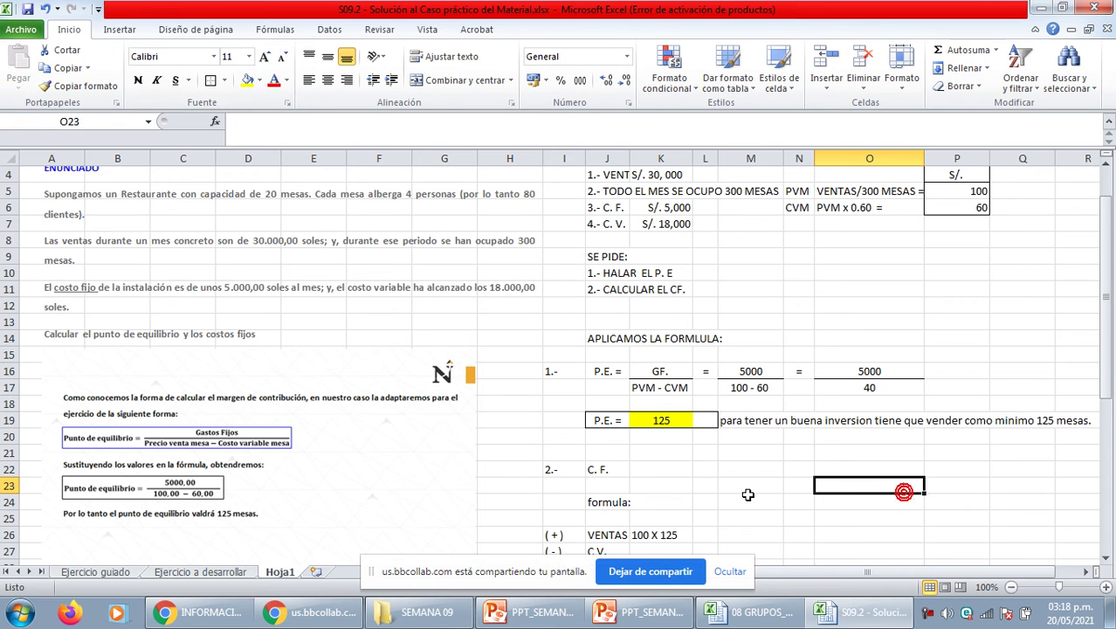
scroll(742, 496, down, 1)
click(669, 482)
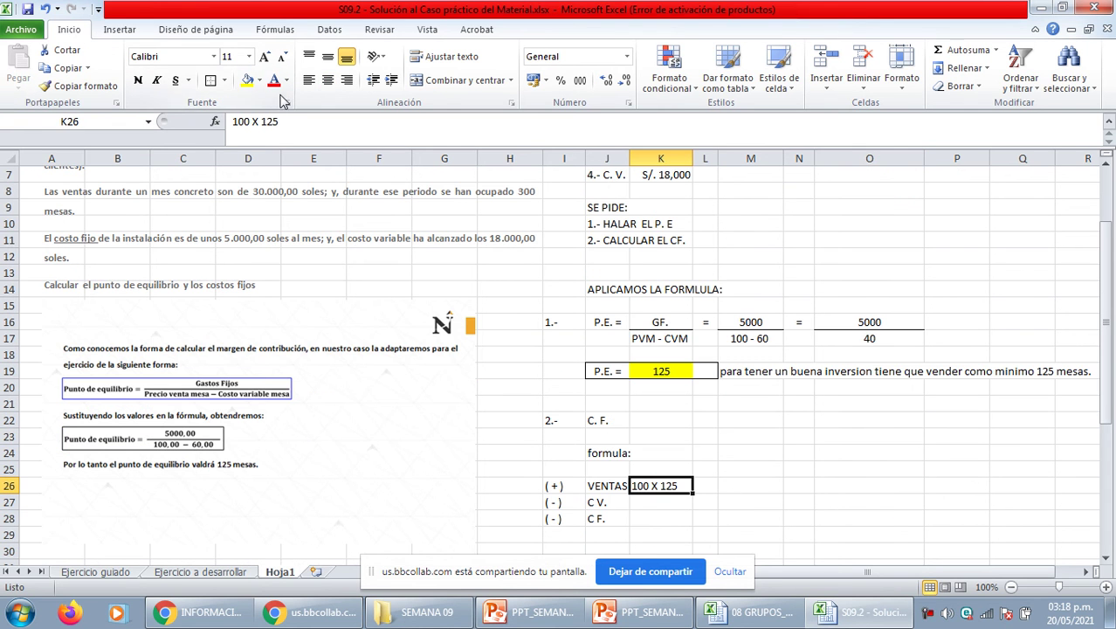
click(248, 79)
click(666, 504)
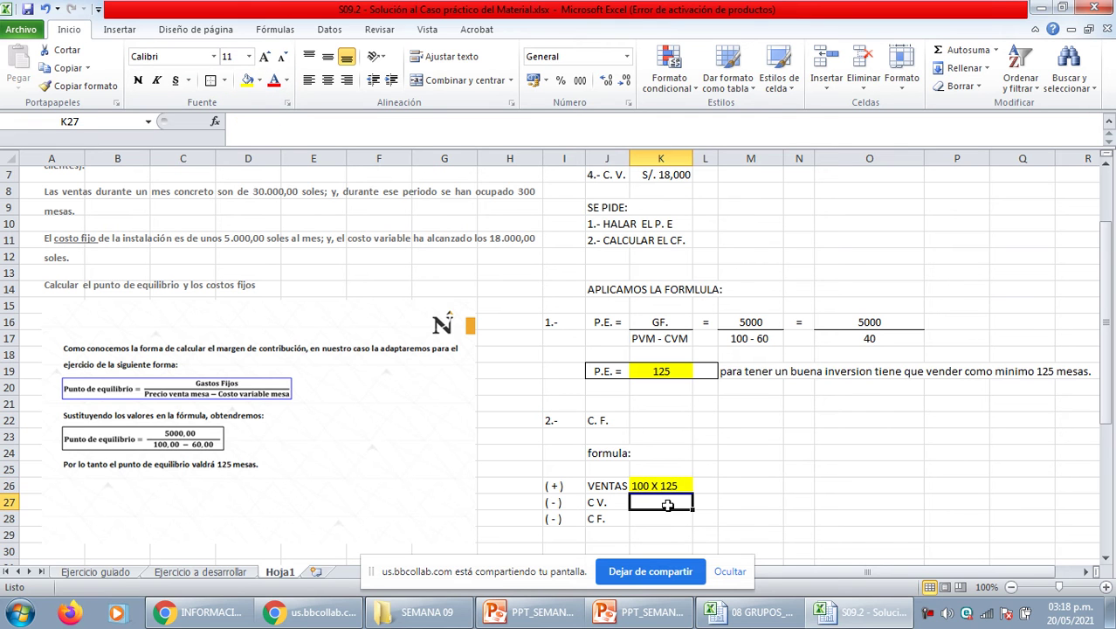
Enter an equals sign in cell L26 after the sales calculation.
click(706, 485)
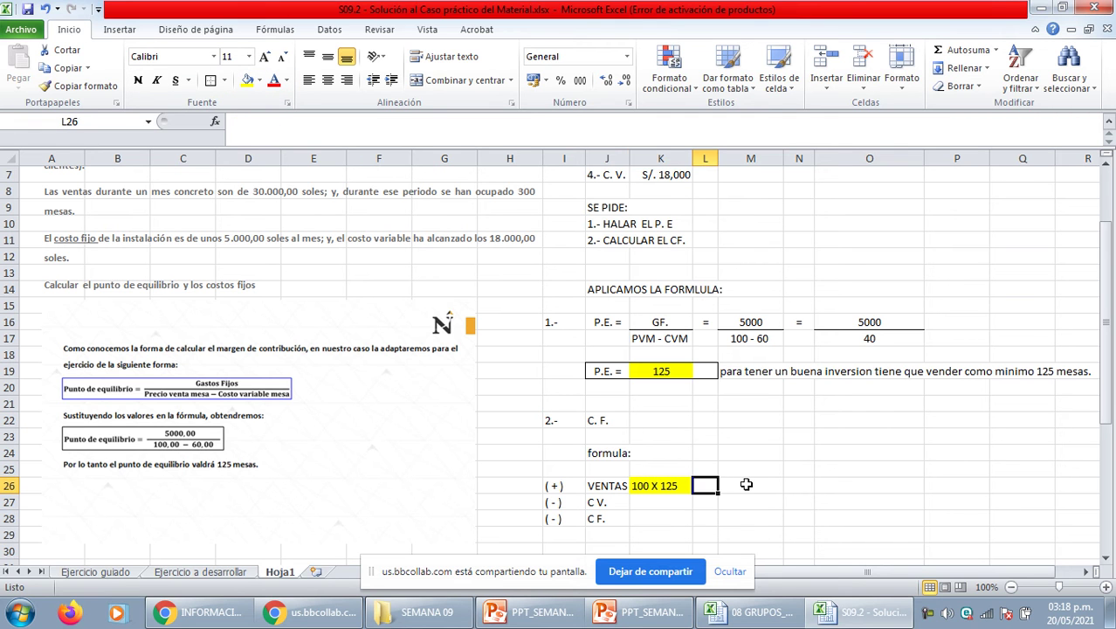
text(=)
key(Return)
key(Up)
key(Right)
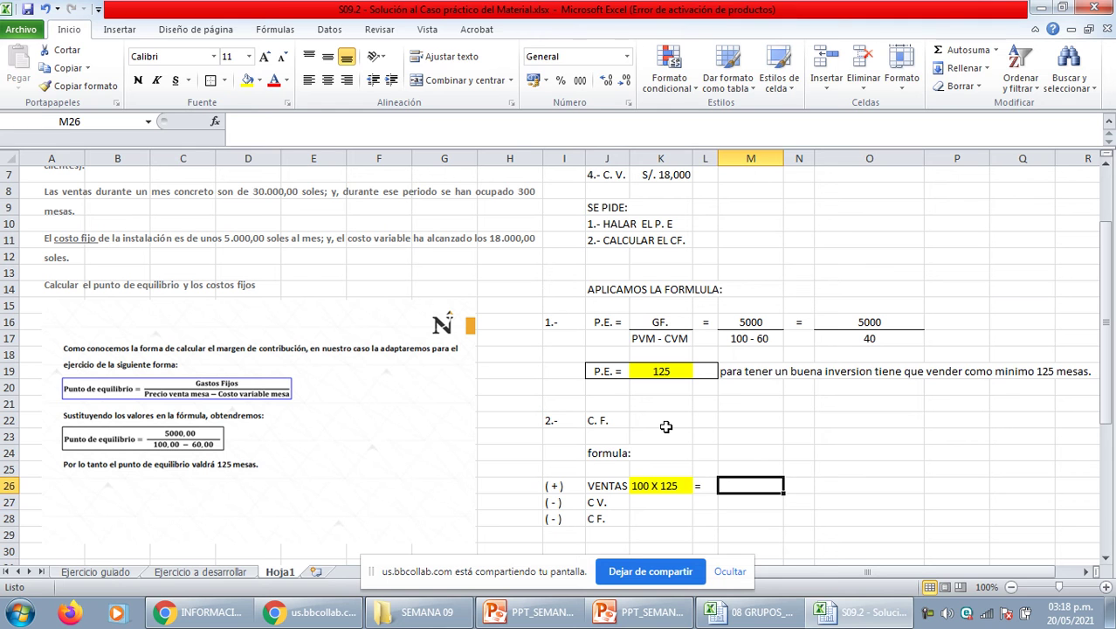
Calculate the sales amount in cell M26 with the formula =100*125.
text(=100*)
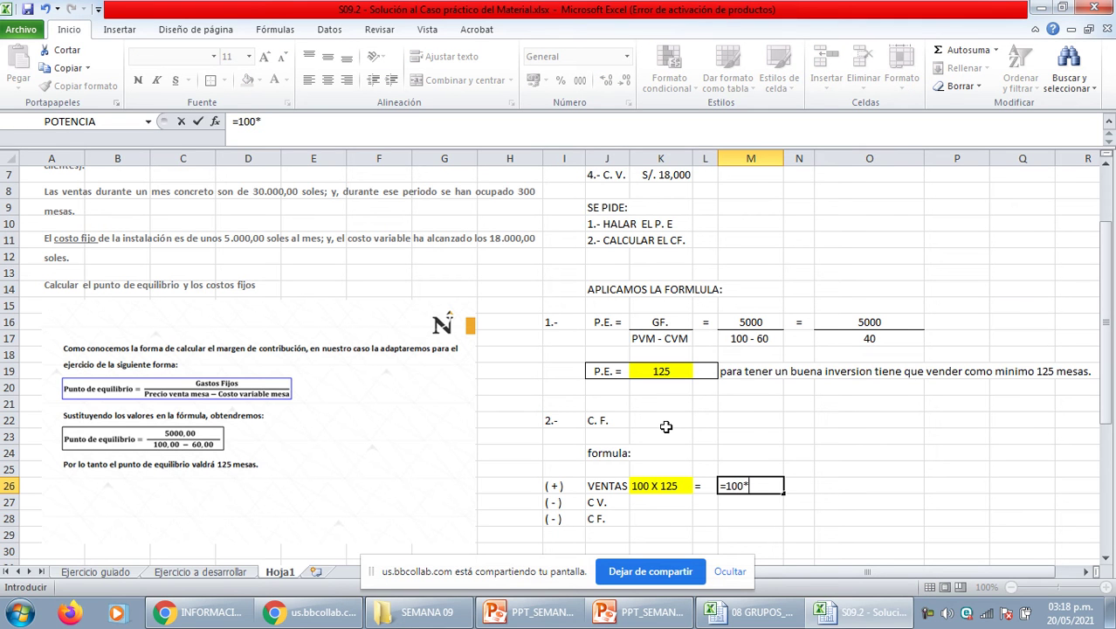
text(125)
key(Return)
key(Up)
key(Left)
key(Right)
key(Up)
Copy the "S/." header from cell P4 to cell M25 above the sales amount.
scroll(665, 426, up, 2)
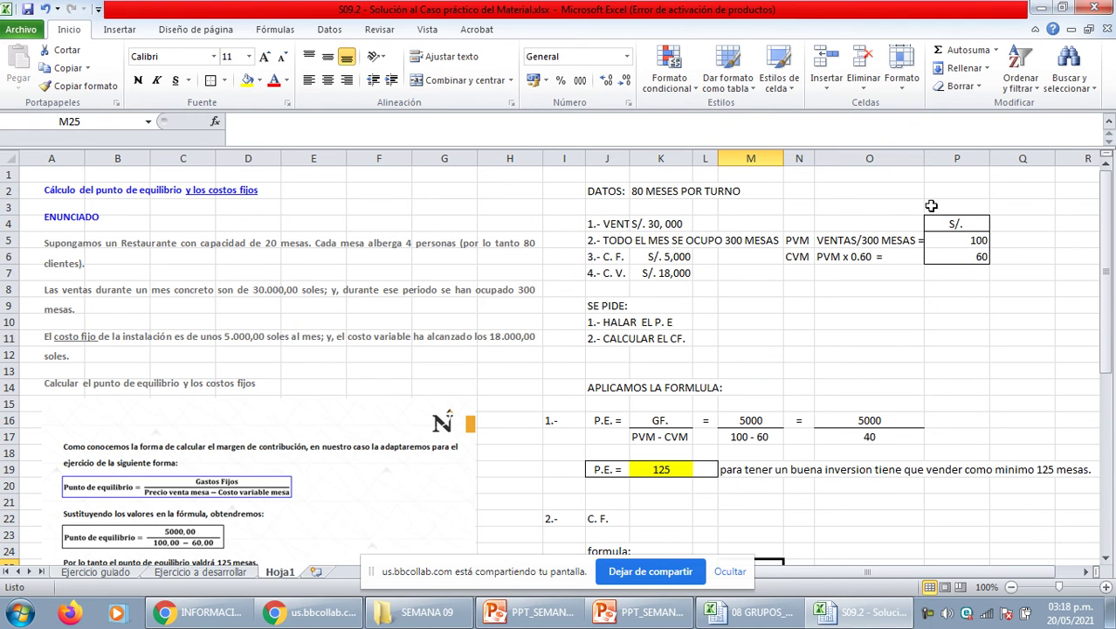
click(947, 220)
key(ctrl+c)
key(Down)
key(Down)
key(Down)
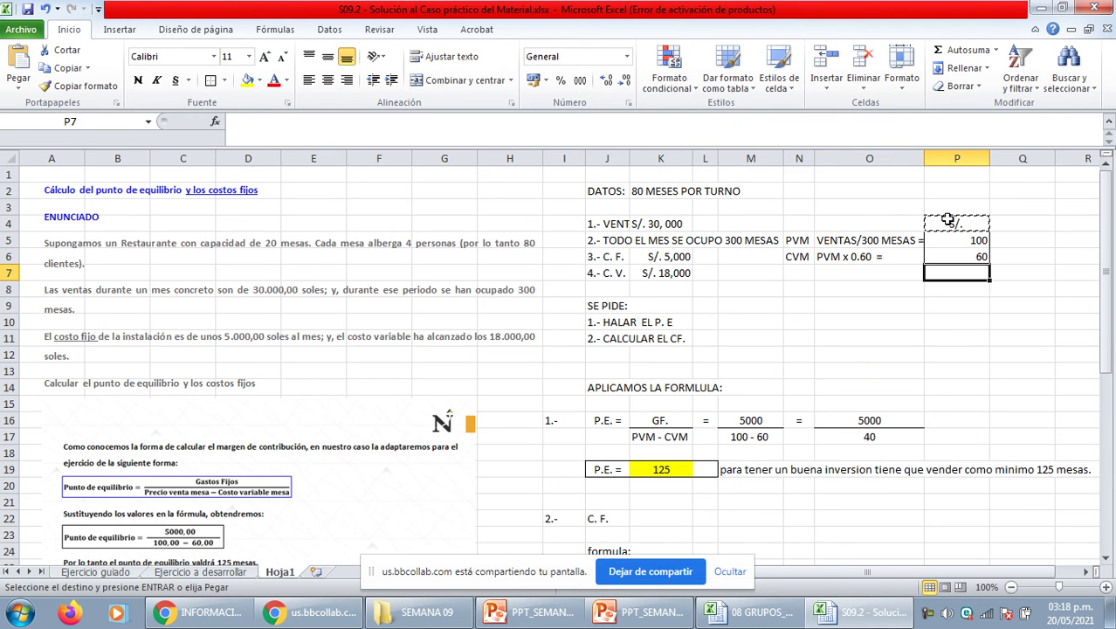
scroll(817, 357, down, 3)
click(760, 413)
key(ctrl+v)
Remove the border from the "S/." header in cell M25.
click(738, 437)
click(738, 469)
click(734, 419)
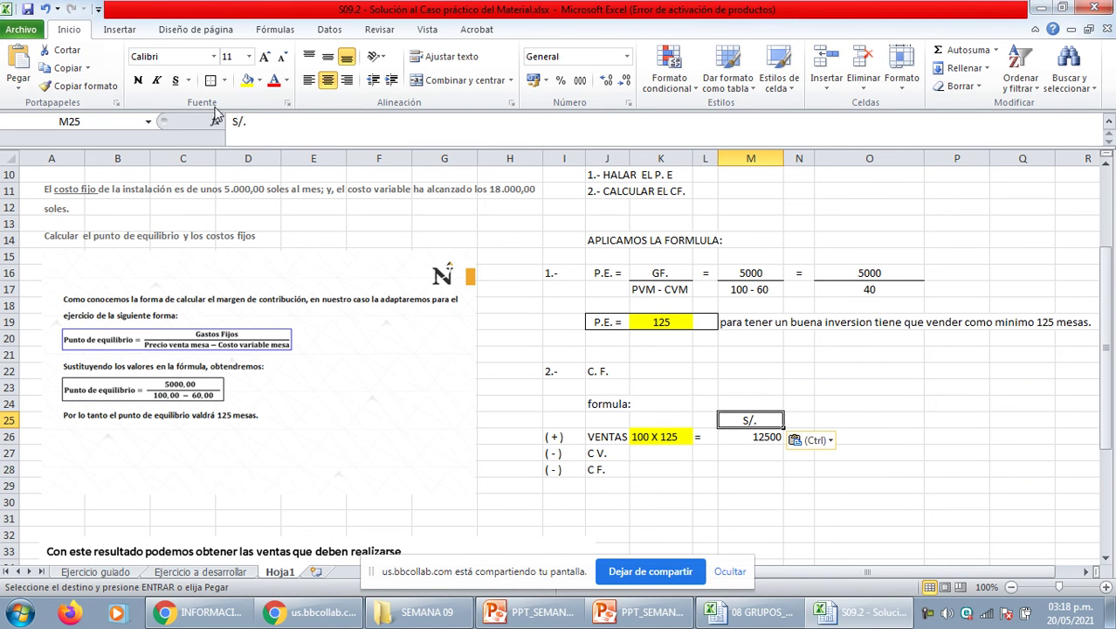
click(220, 78)
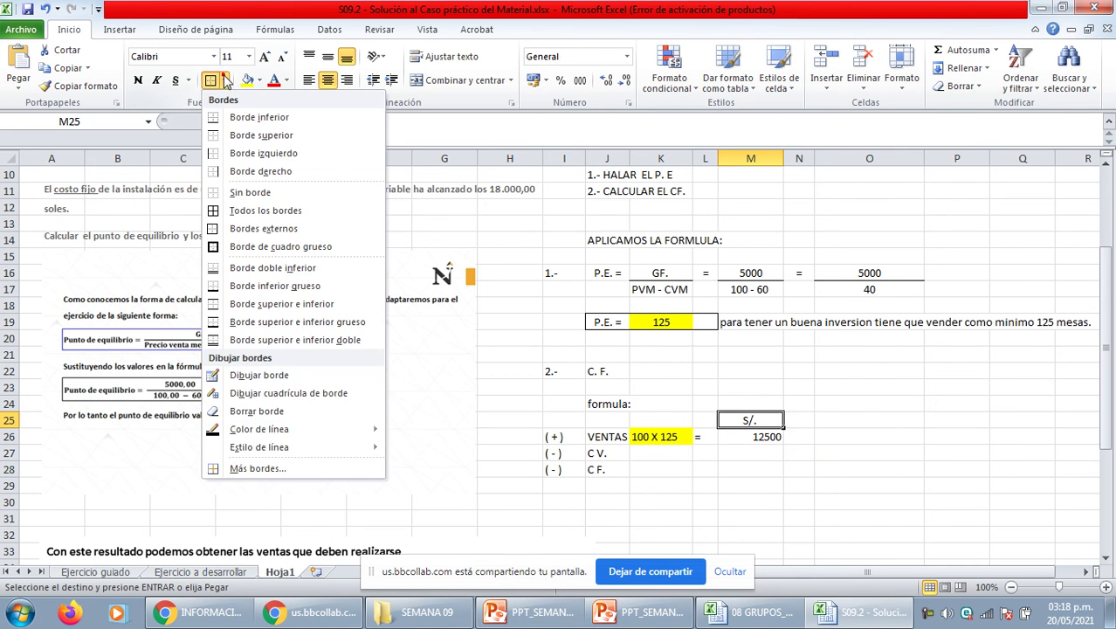
click(260, 191)
click(828, 453)
Enter the variable cost calculation as the text "60 X 125" in cell K27 beside C V.
click(737, 439)
key(Left)
key(Left)
key(Down)
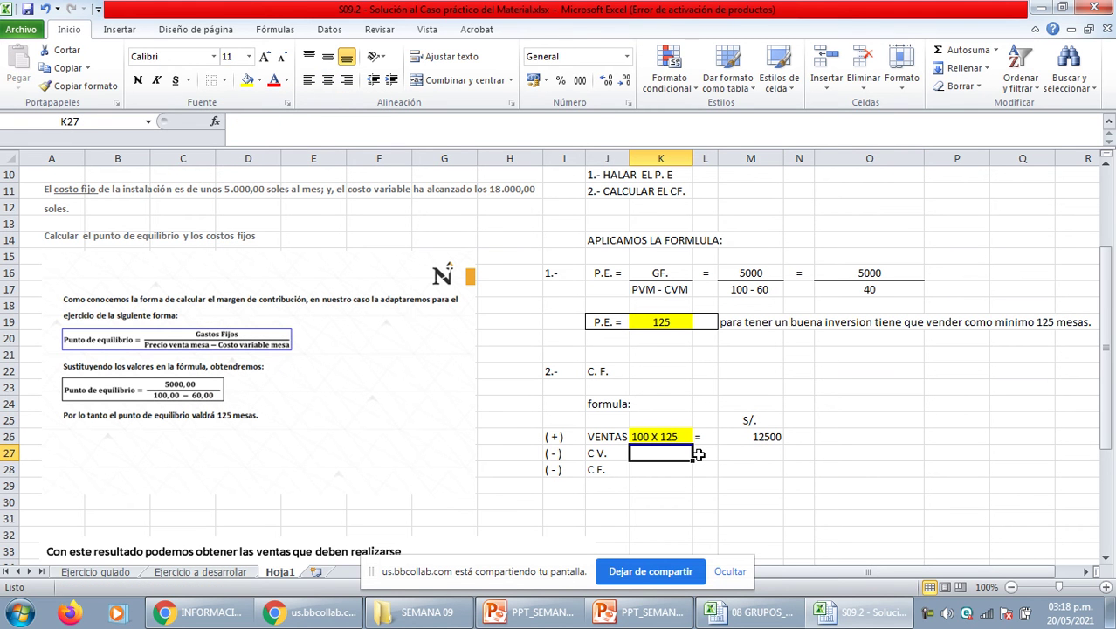
scroll(450, 450, down, 4)
scroll(450, 450, up, 7)
click(982, 348)
click(956, 255)
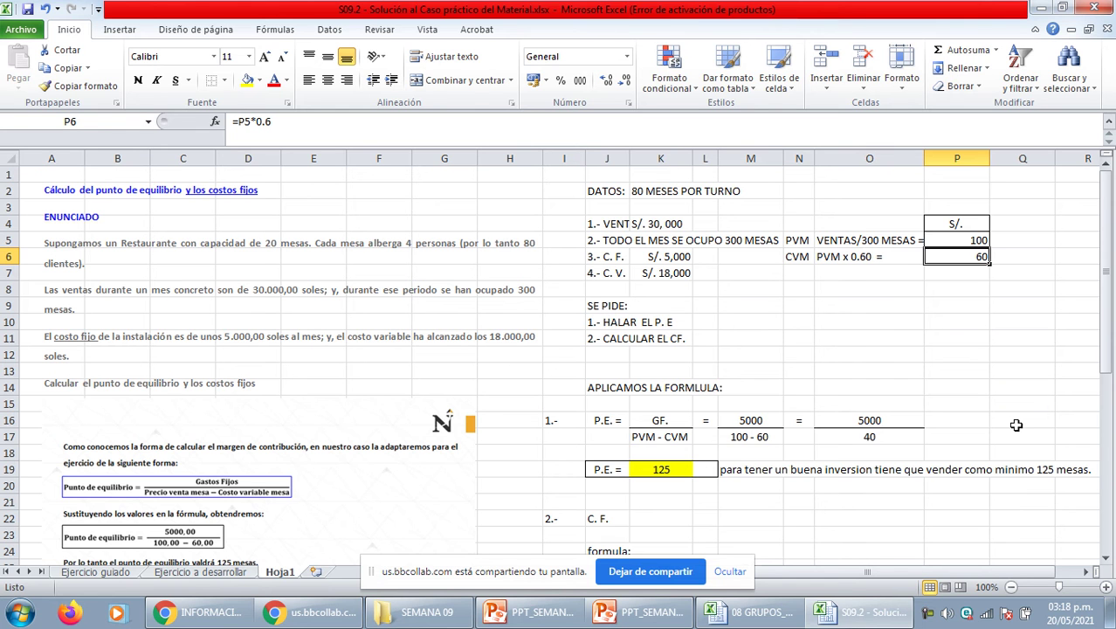
scroll(1016, 424, down, 4)
click(655, 406)
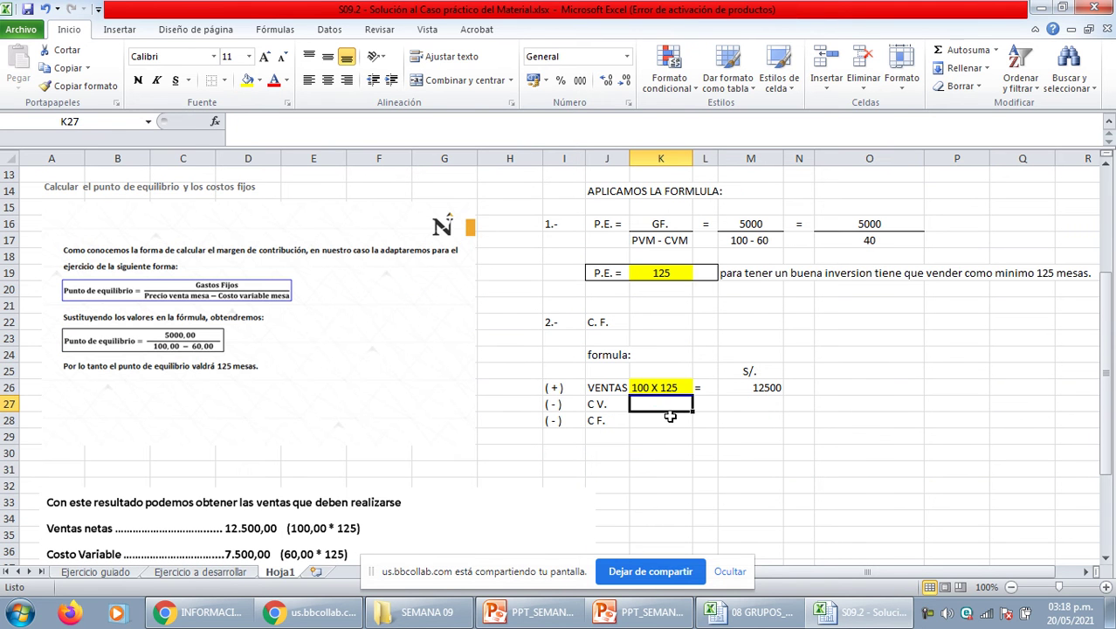
text(60 X 125)
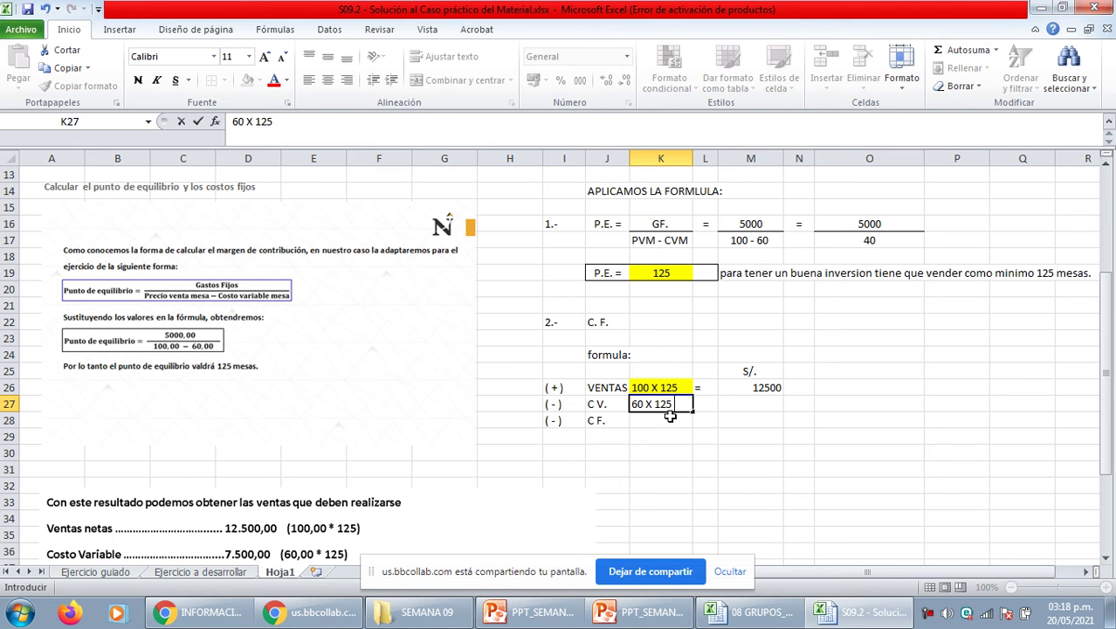
key(Return)
Fill the CVM value in P6 and the variable cost calculation in K27 with light green.
scroll(669, 416, up, 4)
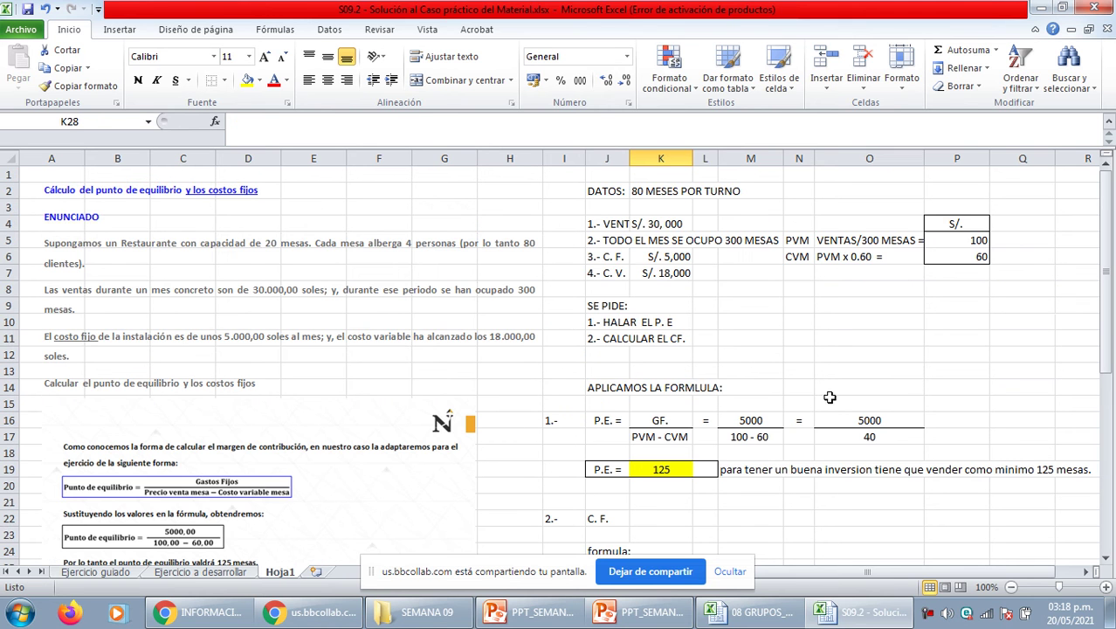
click(952, 256)
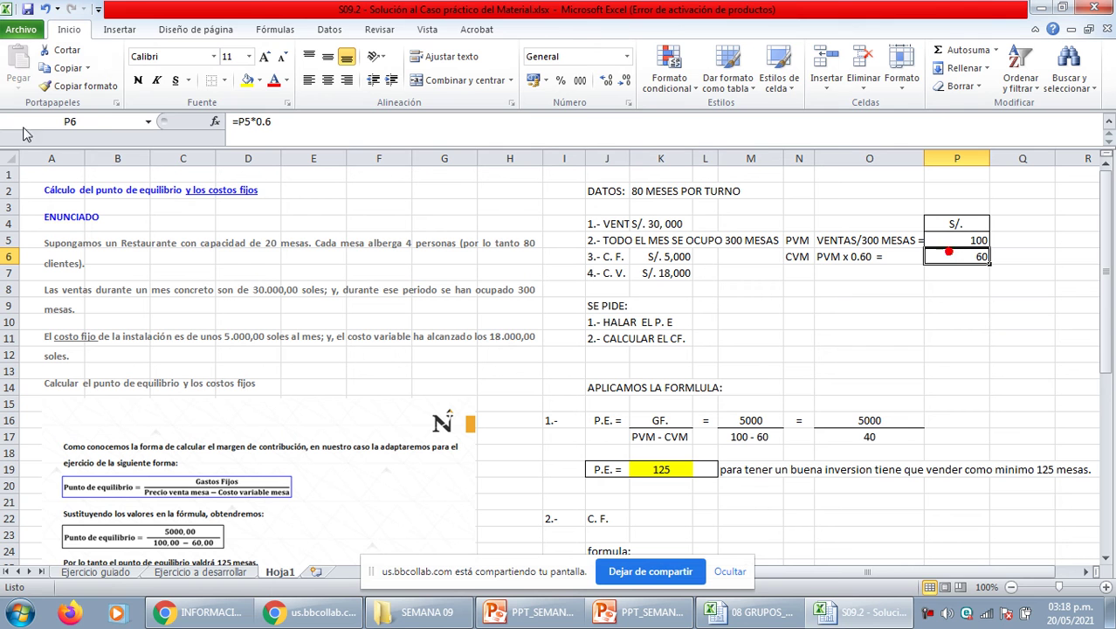
click(259, 80)
click(371, 155)
scroll(873, 419, down, 2)
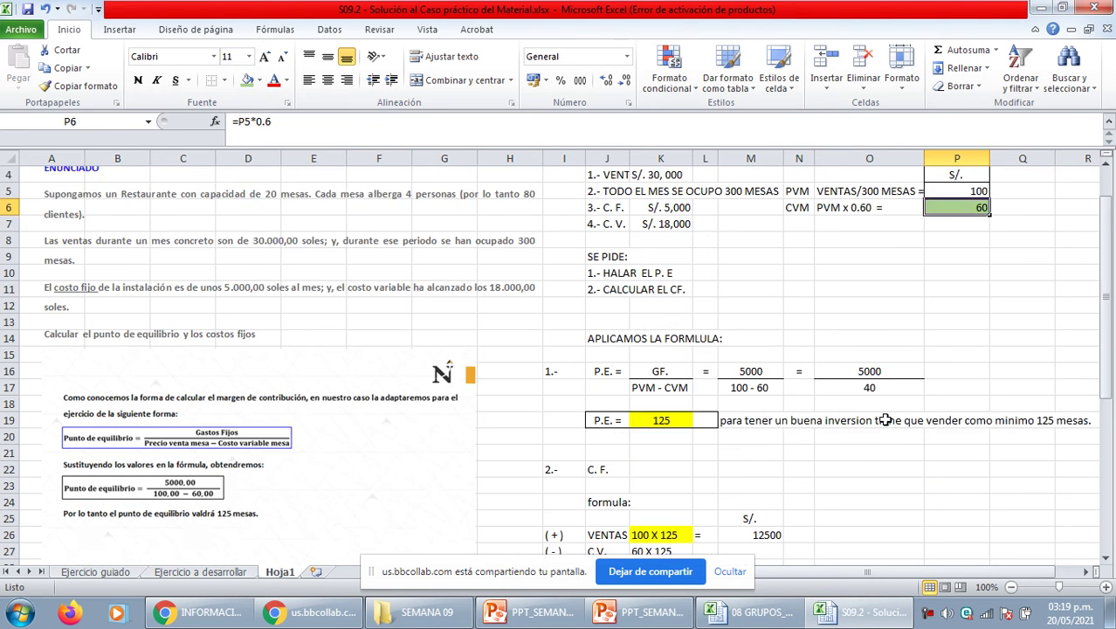
click(664, 503)
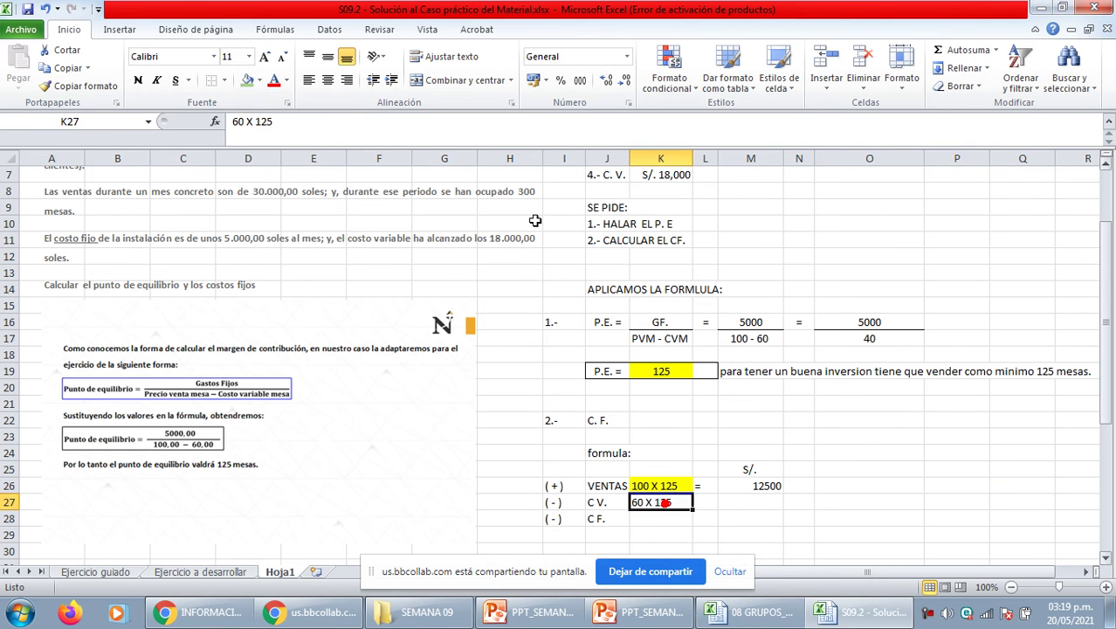
click(248, 81)
Copy the equals sign from cell L26 to L27 in the variable cost row.
key(Right)
key(Up)
key(ctrl+c)
key(Down)
key(Return)
Calculate the variable cost amount in cell M27 with the formula =60*125.
key(Right)
text(=)
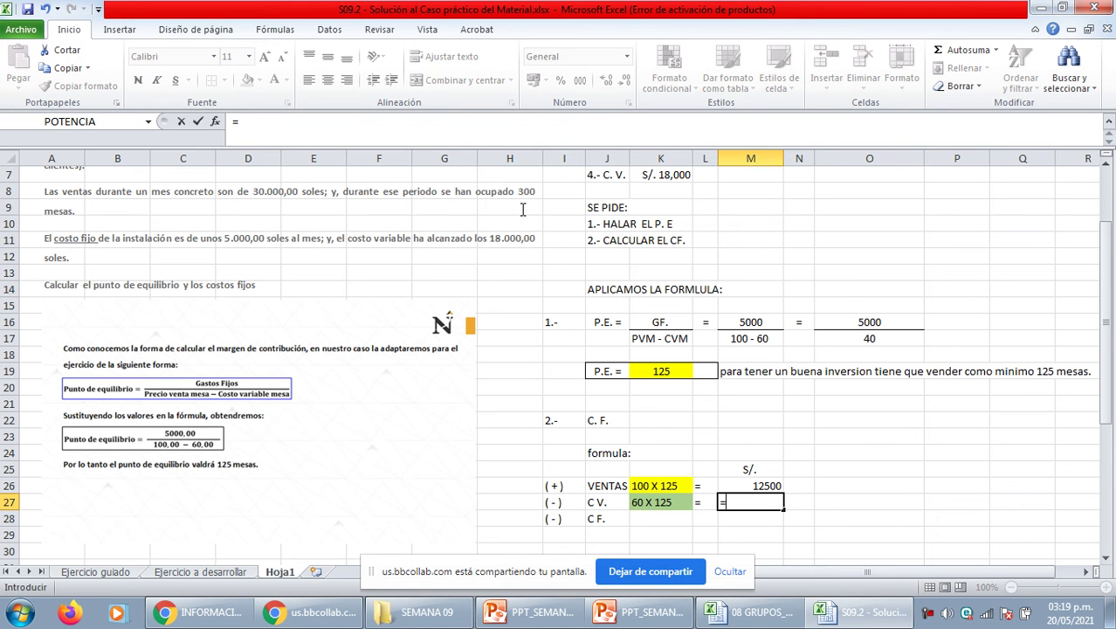
text(60*12)
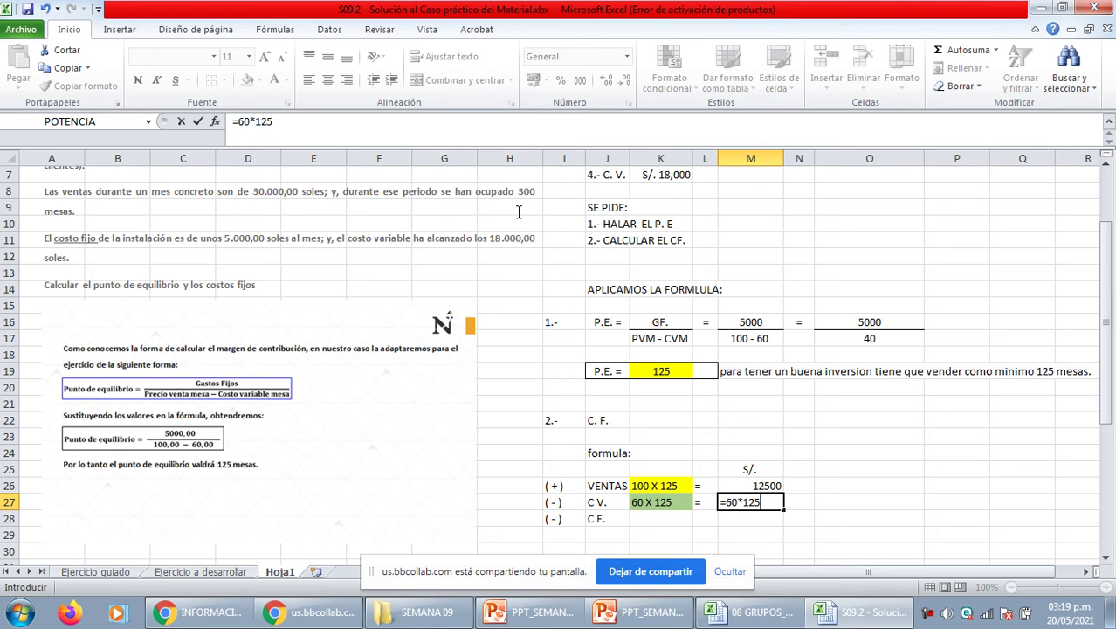
text(5)
key(Return)
key(Up)
Fill the fixed cost value in cell K6 with orange.
key(Left)
key(Down)
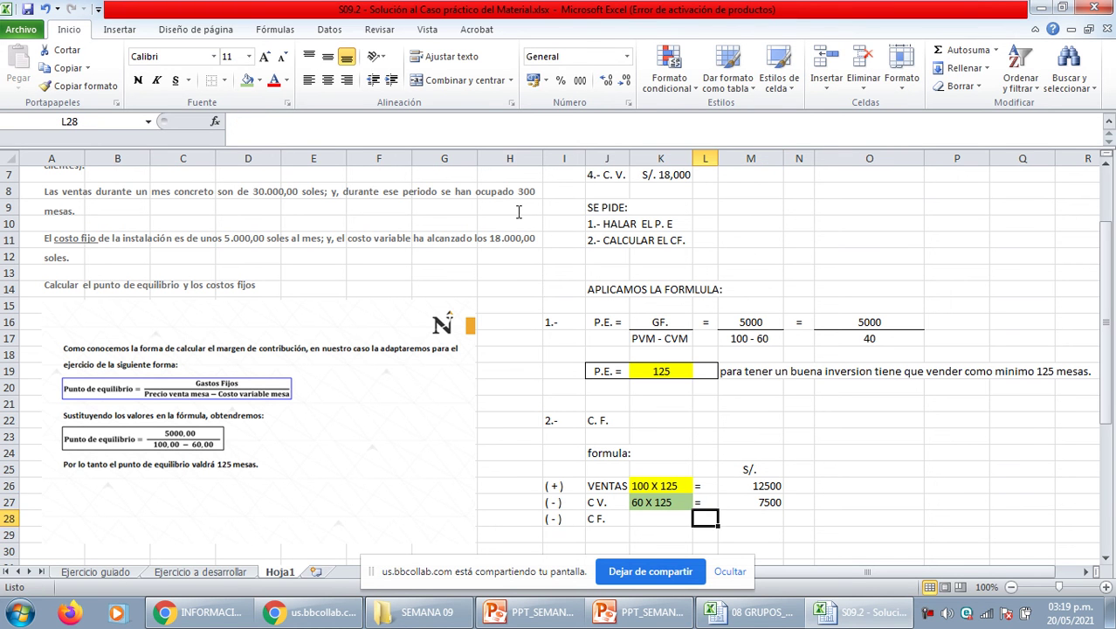
scroll(210, 293, up, 2)
click(646, 241)
click(661, 257)
click(611, 256)
click(674, 260)
scroll(674, 260, down, 4)
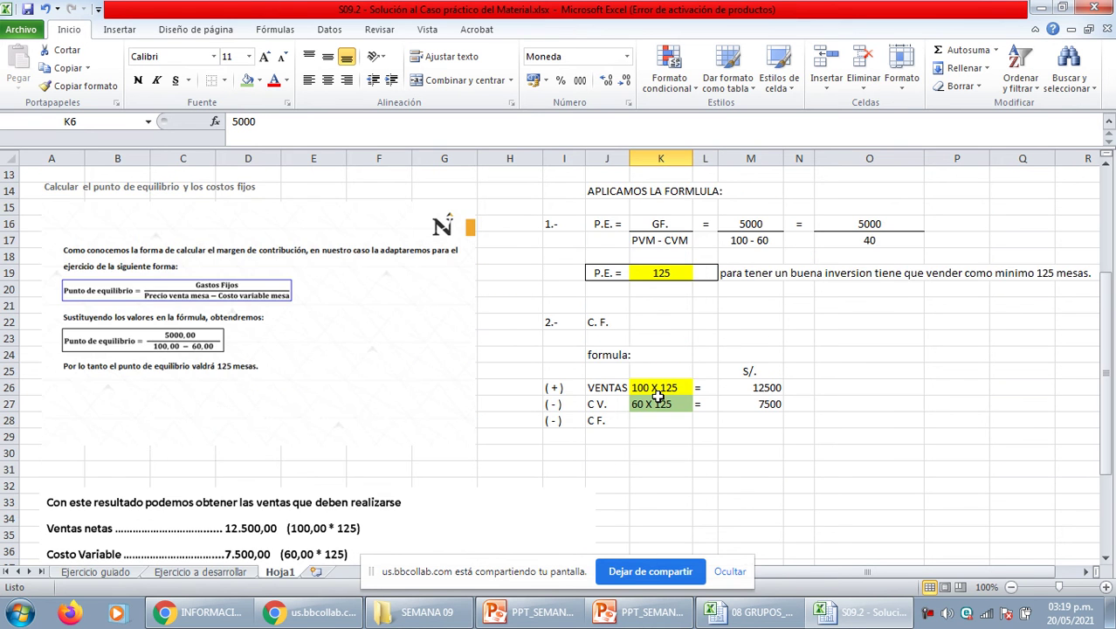
scroll(658, 395, up, 3)
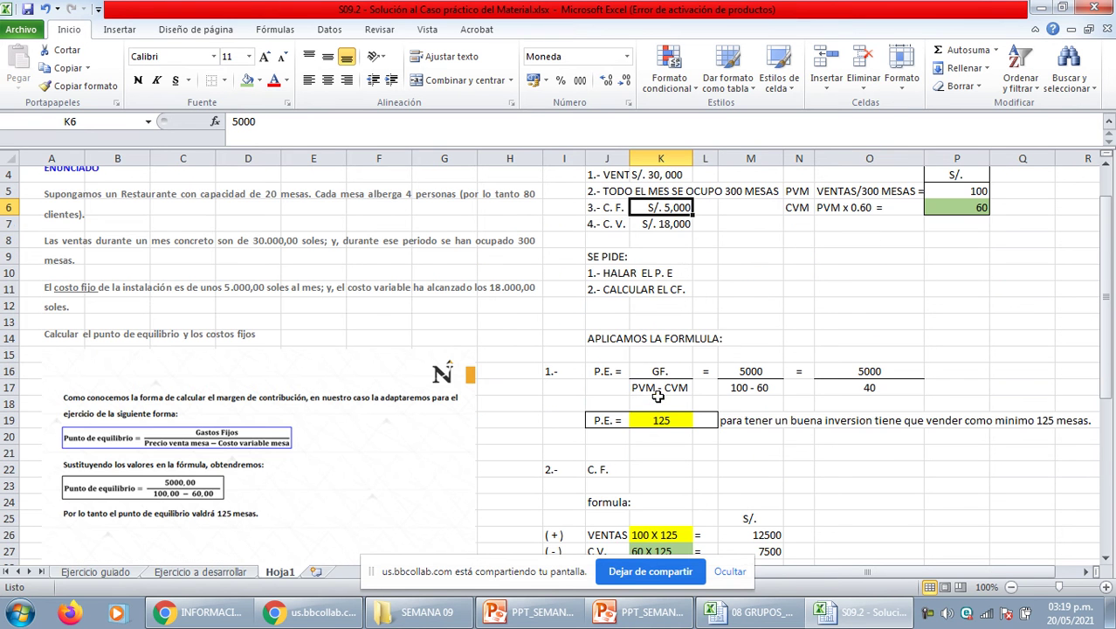
click(259, 80)
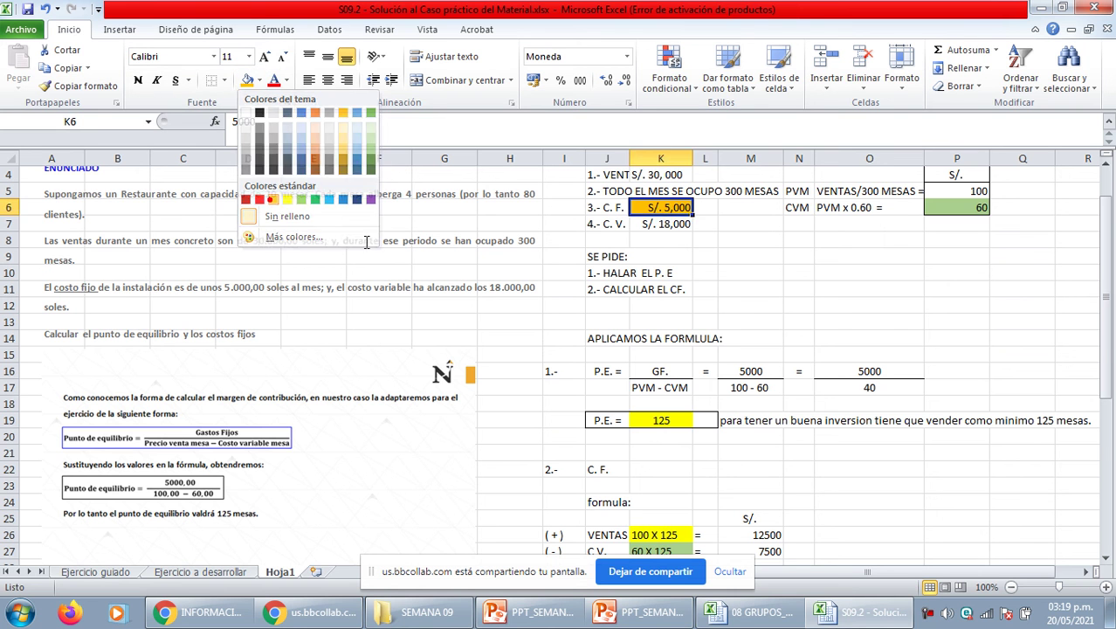
click(611, 354)
Bring the fixed cost into cell K28 beside C F. with the formula =K6 and fill the cell with orange.
scroll(640, 402, down, 2)
click(643, 469)
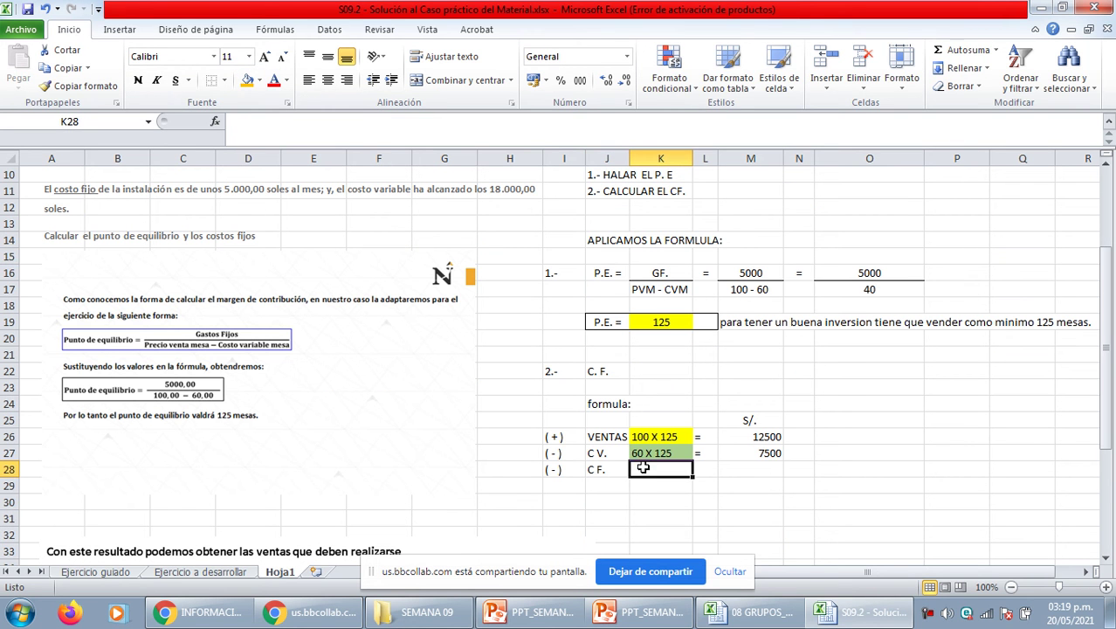
text(=)
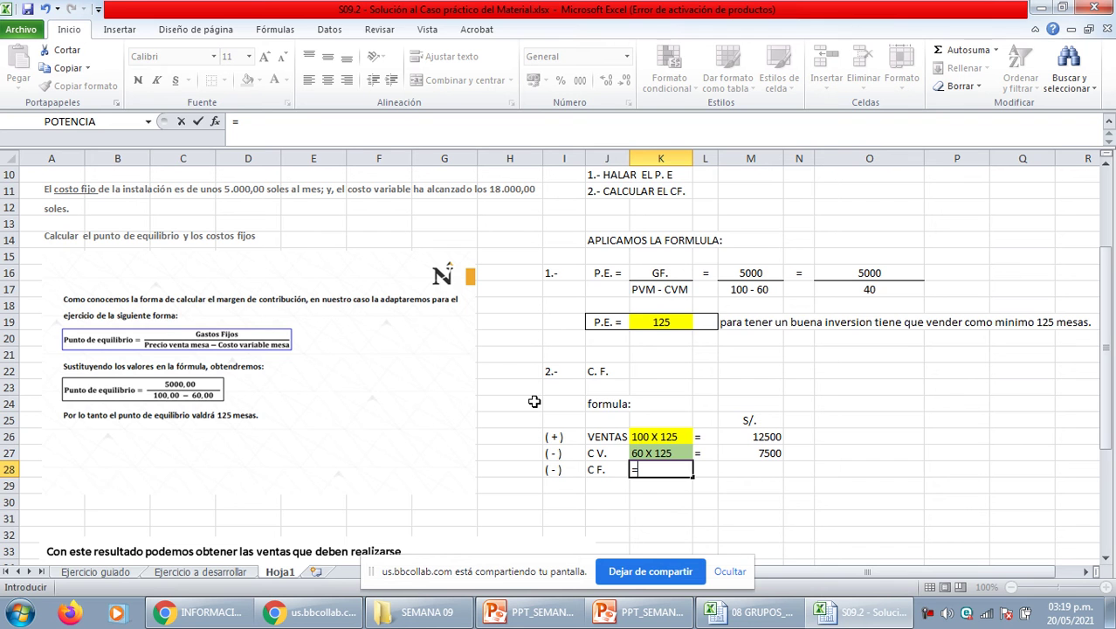
scroll(612, 375, up, 3)
click(652, 256)
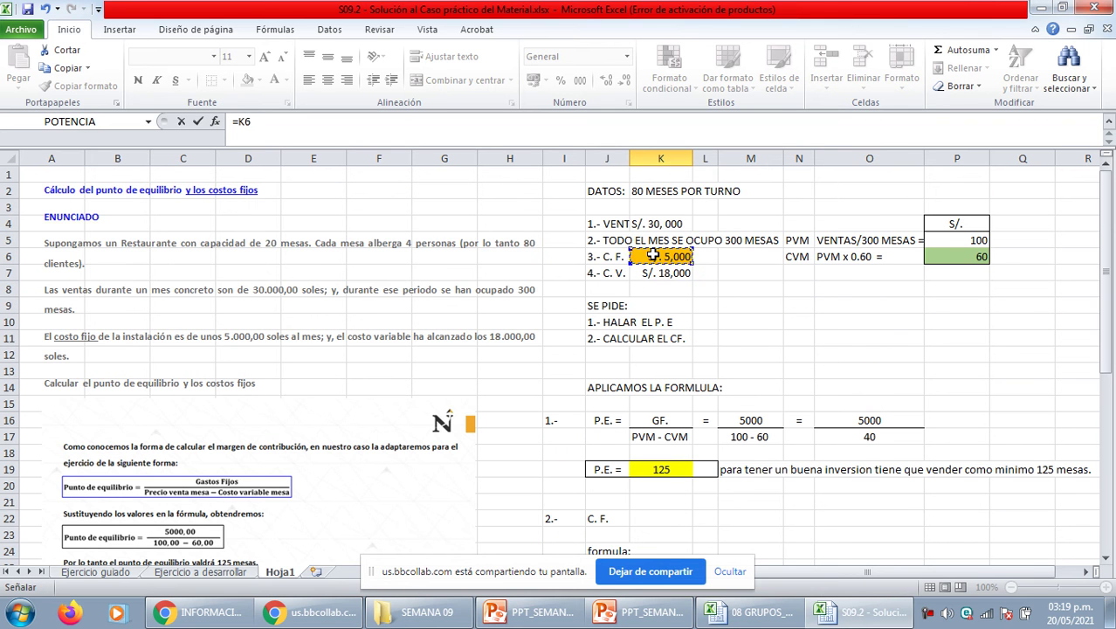
key(Return)
scroll(599, 400, down, 1)
click(658, 486)
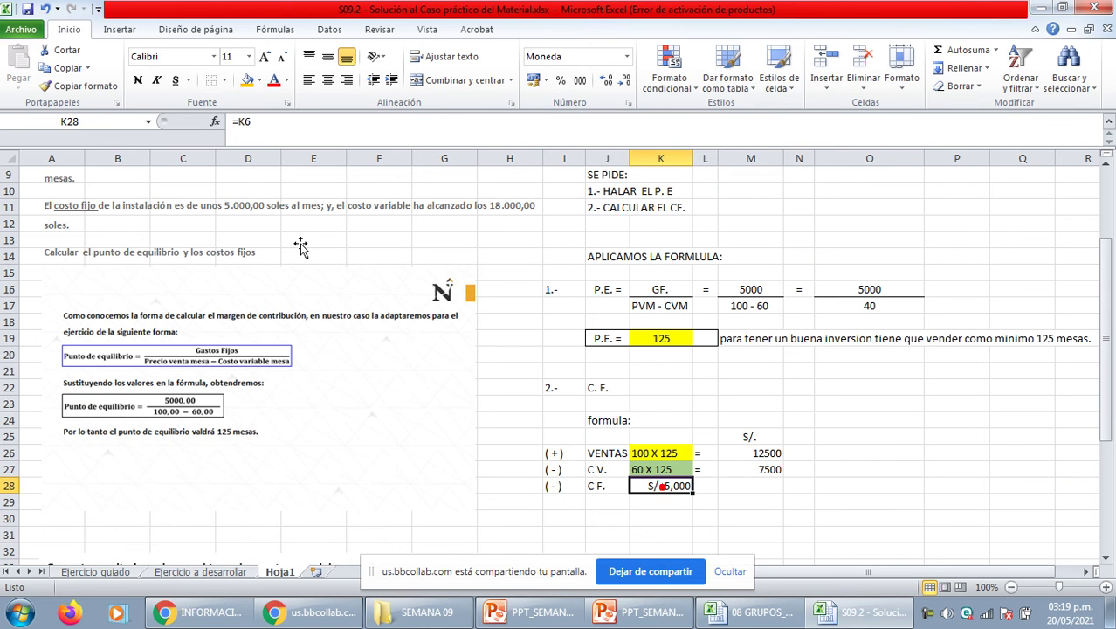
click(249, 80)
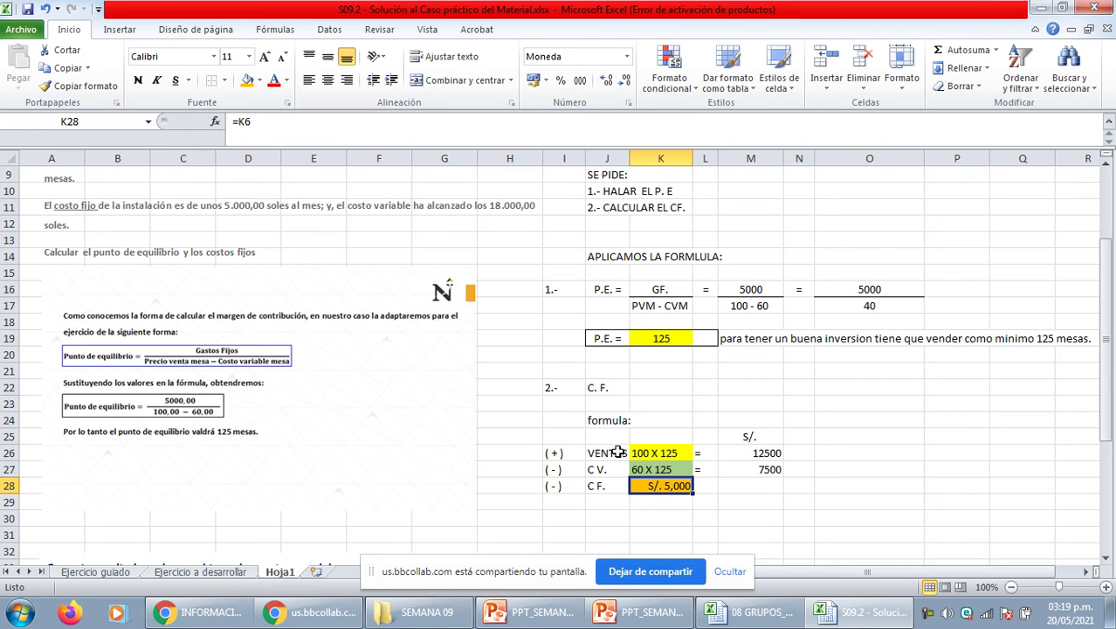
Enter an equals sign in L28 and copy the fixed cost cell K28 into M28.
scroll(601, 497, down, 1)
click(705, 438)
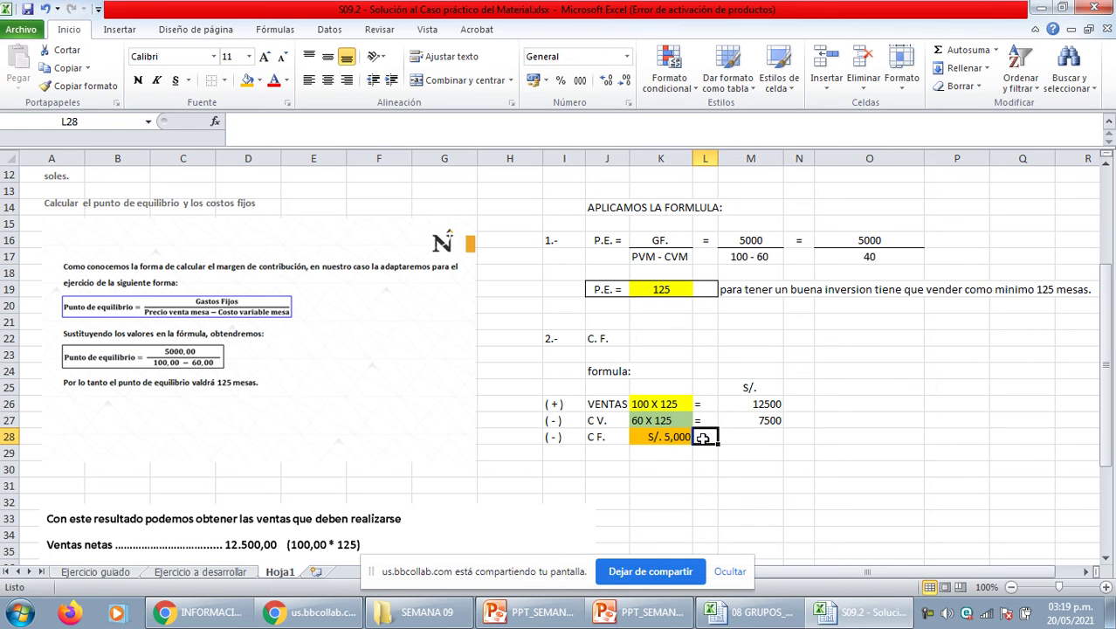
text(=)
click(677, 444)
key(ctrl+c)
key(Right)
key(Right)
key(Return)
Replace the formula in the fixed cost cell K28 with the value 5000.
click(676, 445)
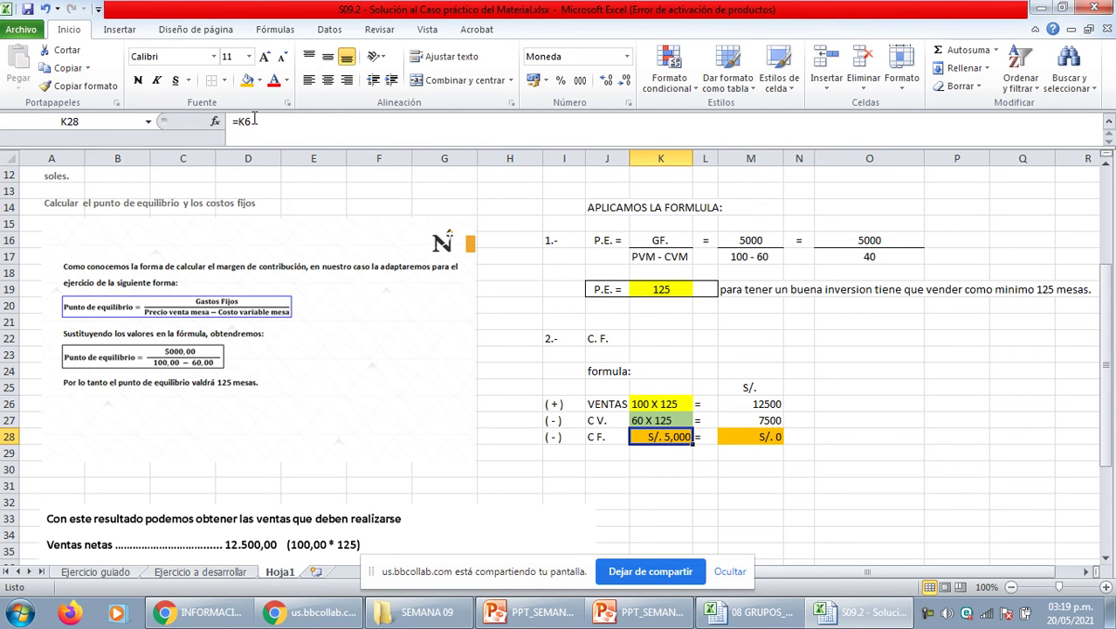
click(402, 296)
click(703, 420)
text(=)
double_click(672, 436)
key(BackSpace)
key(BackSpace)
key(BackSpace)
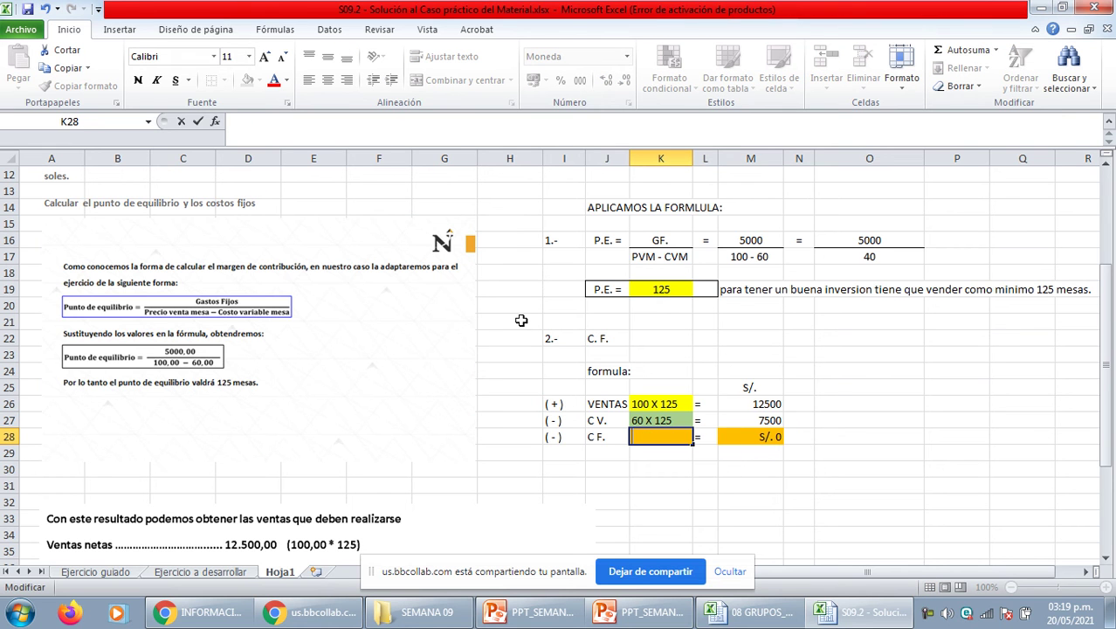
key(ctrl+Return)
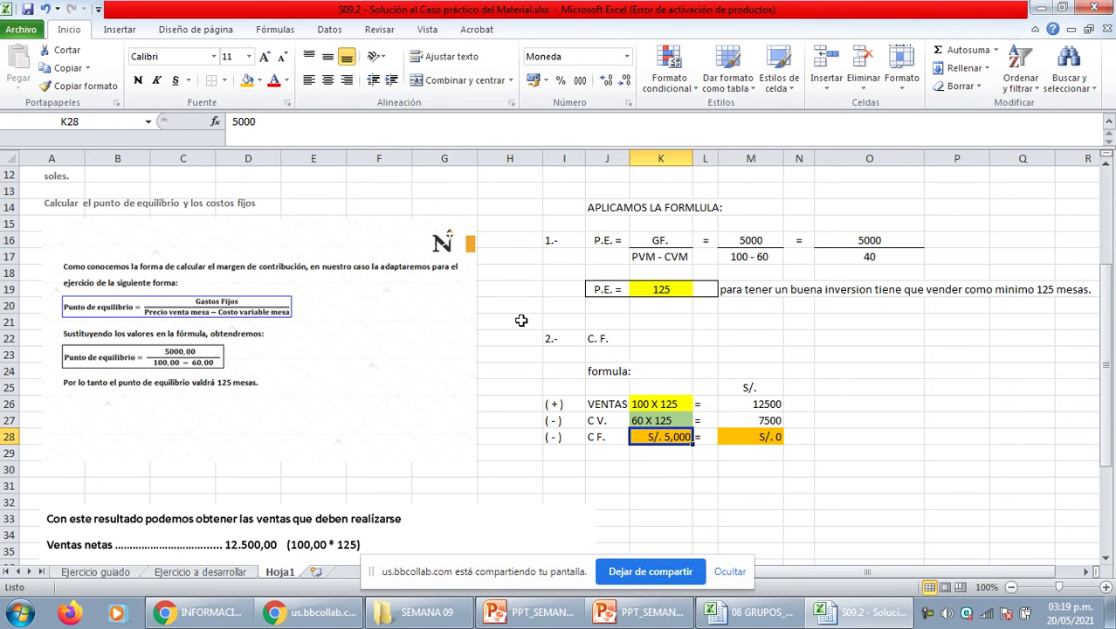
Set the fixed cost amount in cell M28 with the formula =K28.
click(660, 480)
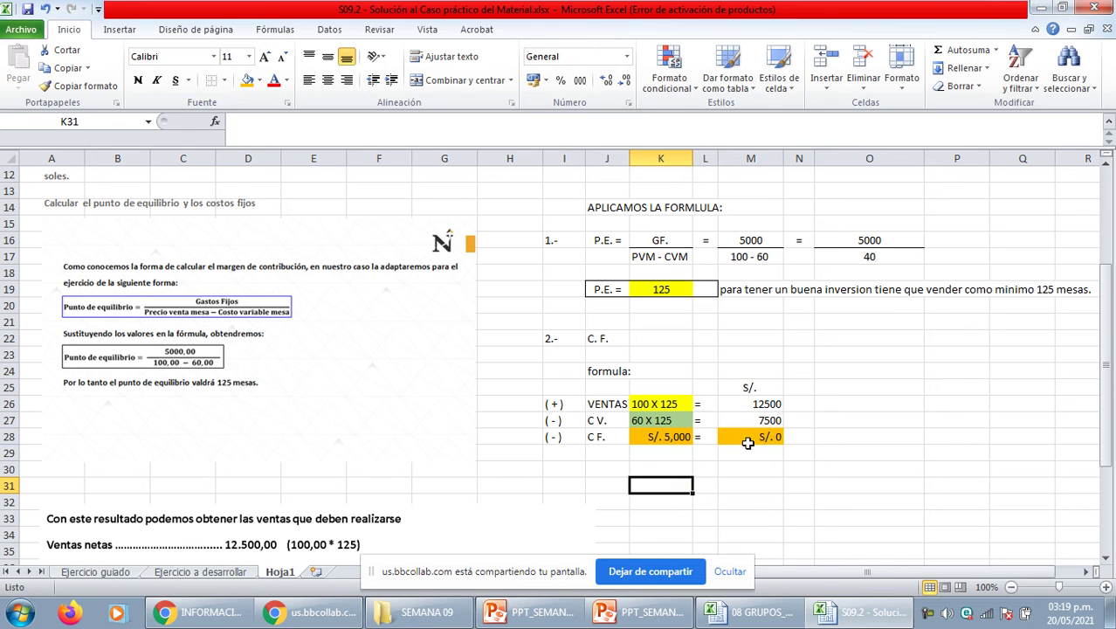
click(747, 440)
key(shift+F10)
key(Escape)
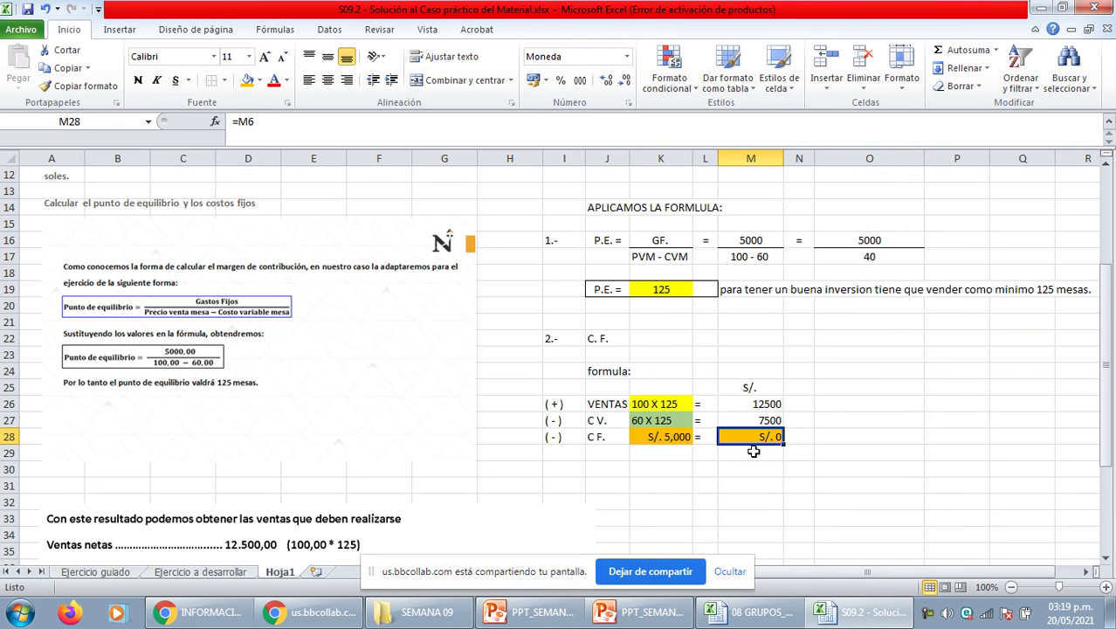
text(=)
click(677, 437)
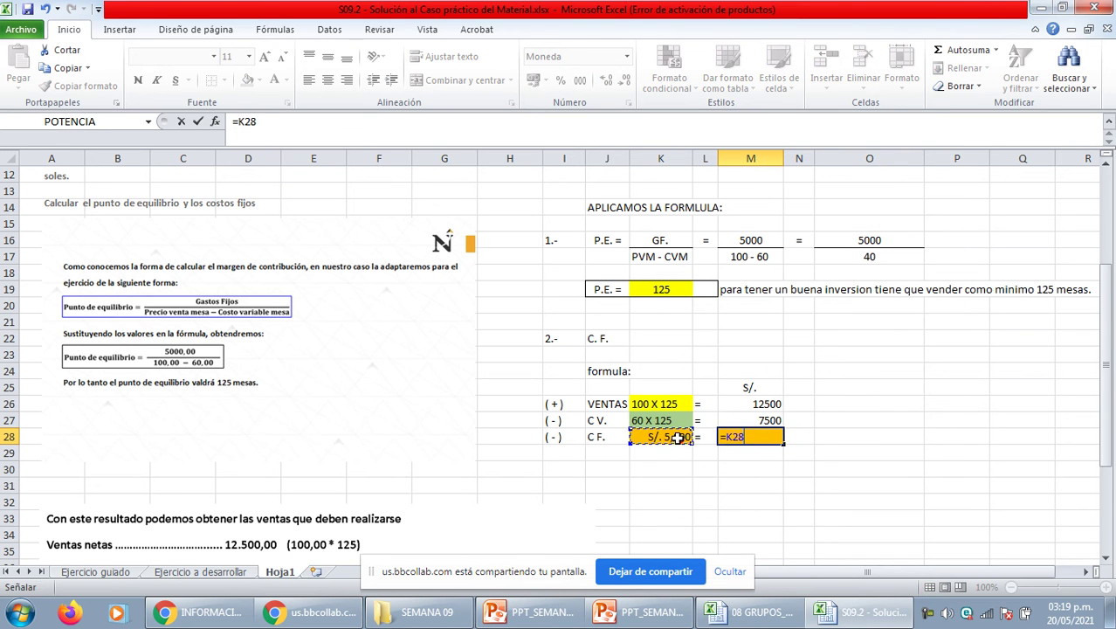
key(Return)
Review the sales, variable cost and fixed cost amounts in column M.
key(Up)
key(Up)
key(Up)
key(Up)
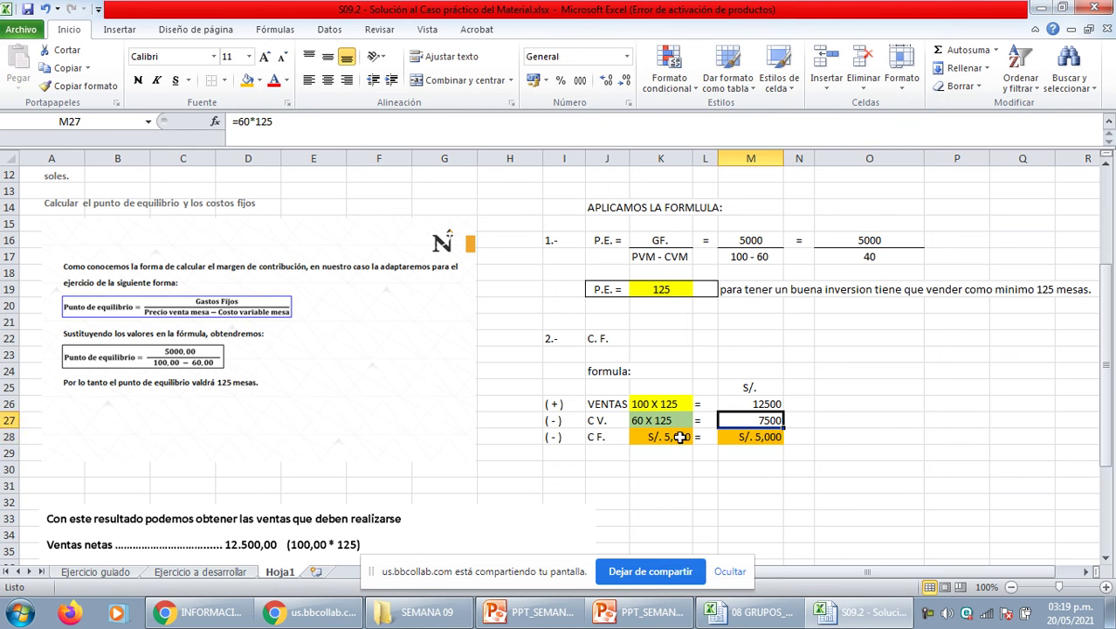
key(Down)
key(Down)
key(Down)
key(Down)
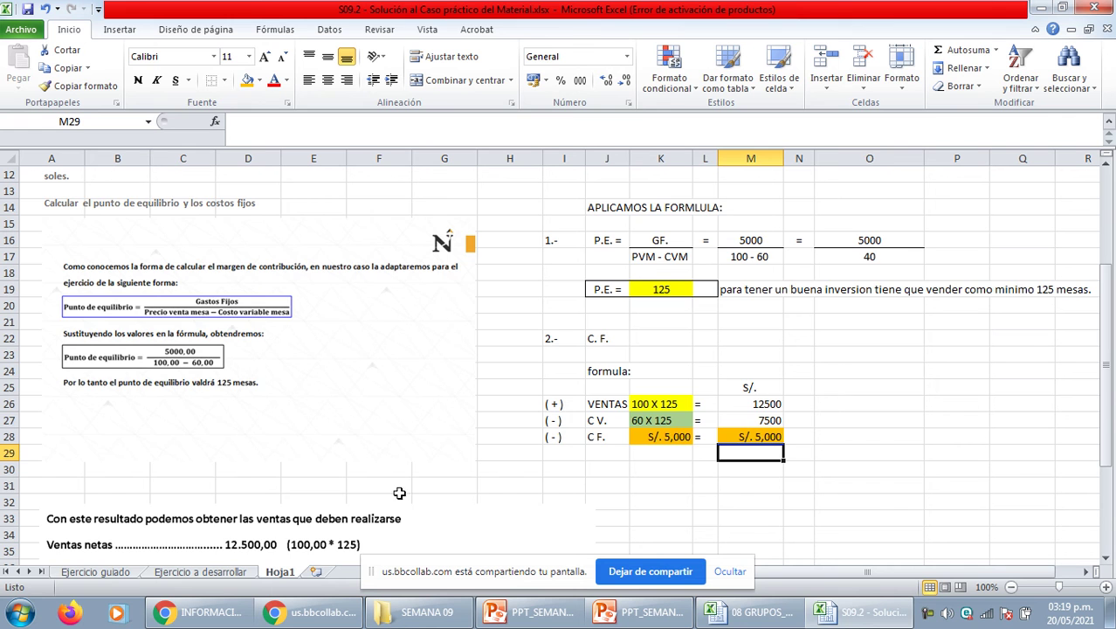
Delete the plus and minus signs in cells I26 to I28 beside the sales and cost rows.
scroll(127, 535, down, 2)
click(552, 316)
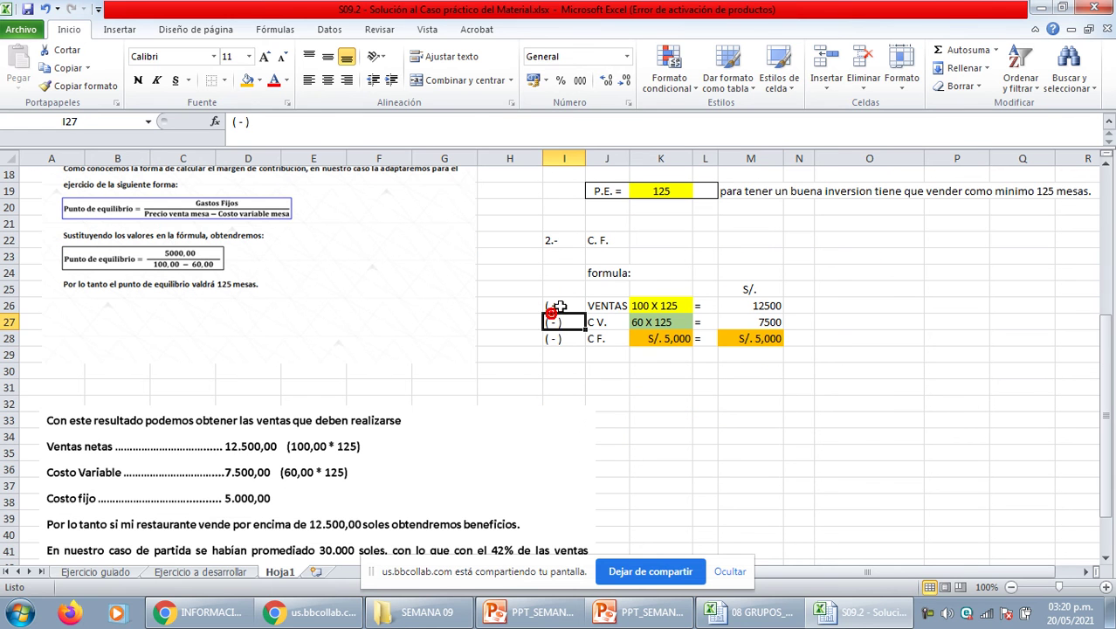
drag(558, 305, 559, 339)
key(Delete)
Subtract the variable and fixed costs from sales in cell M29 with the formula =M26-M27-M28.
scroll(189, 530, down, 1)
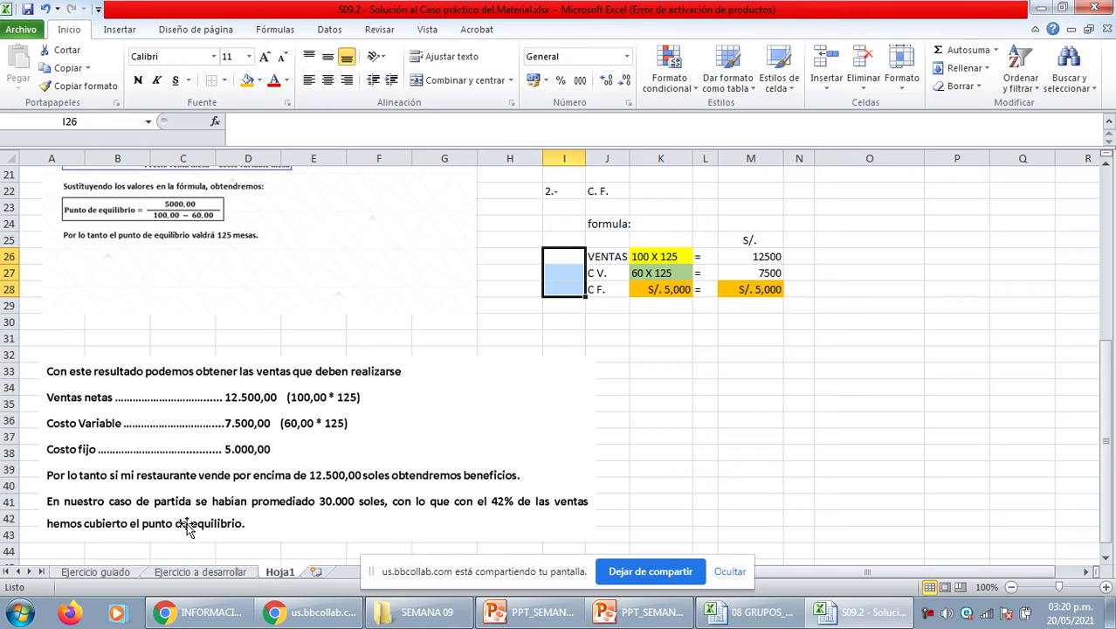
click(735, 342)
click(745, 307)
text(=)
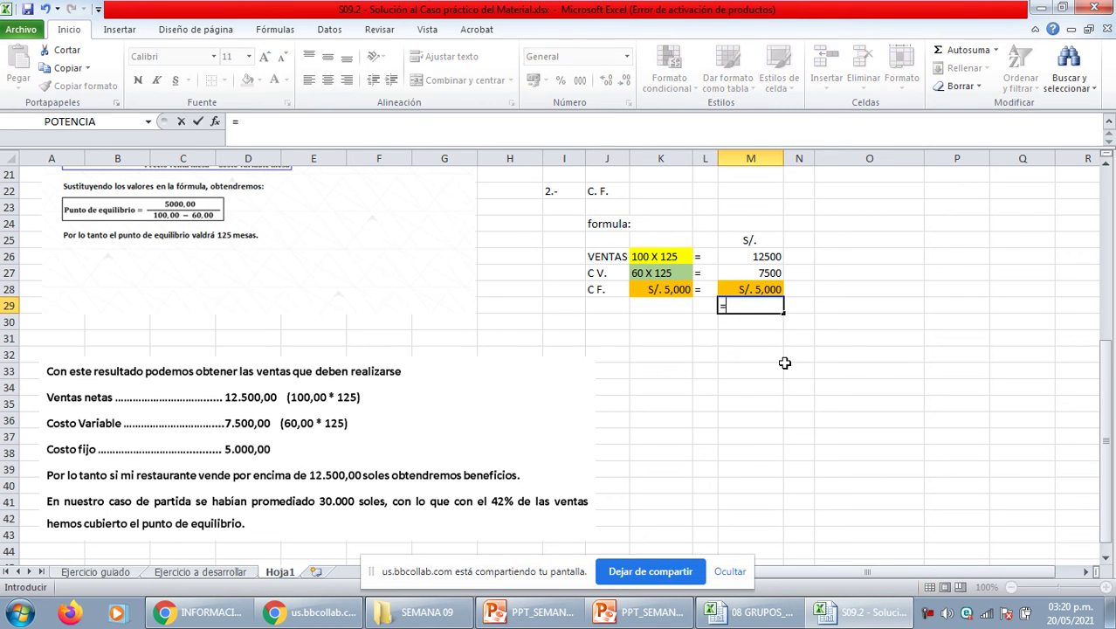
key(Up)
key(Up)
key(Up)
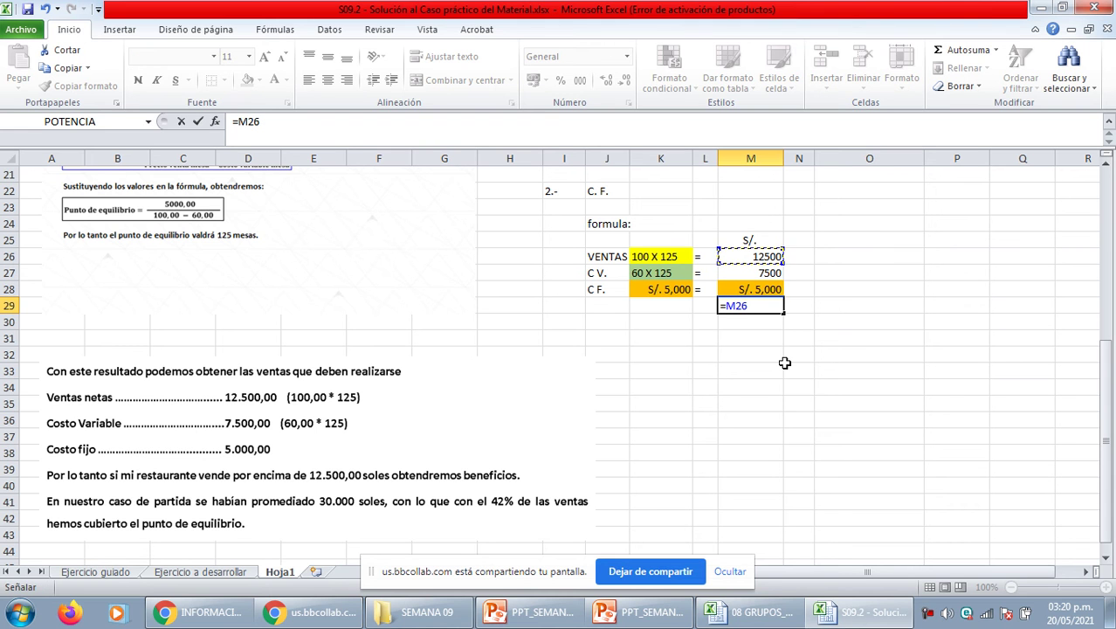
text(-)
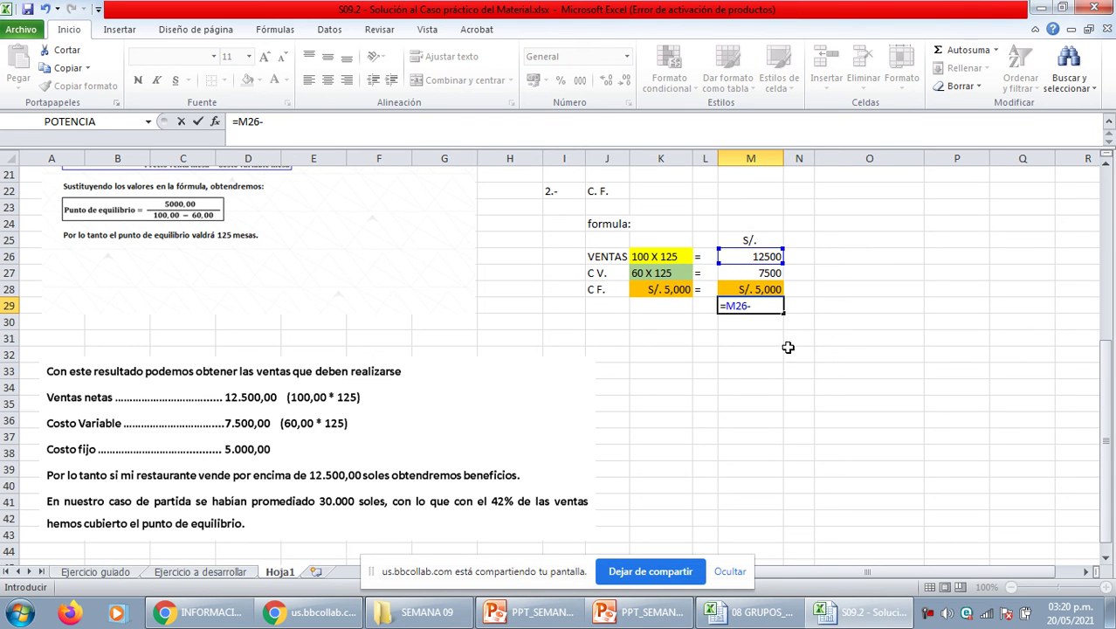
click(774, 274)
text(-)
click(762, 288)
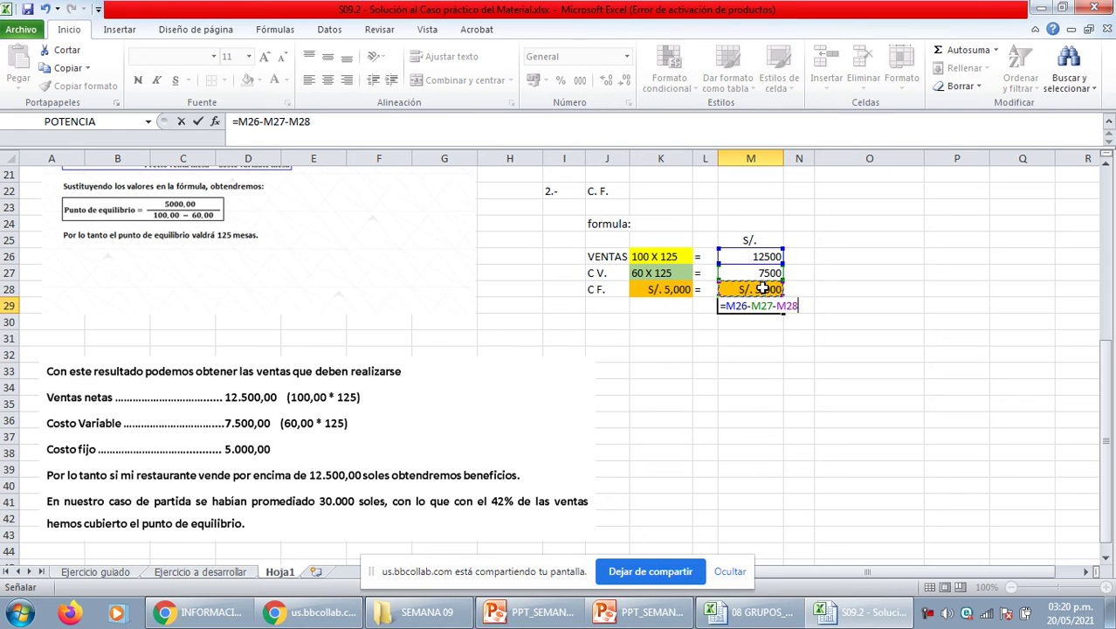
key(Return)
Apply an outside border to the result in cell M29.
click(768, 305)
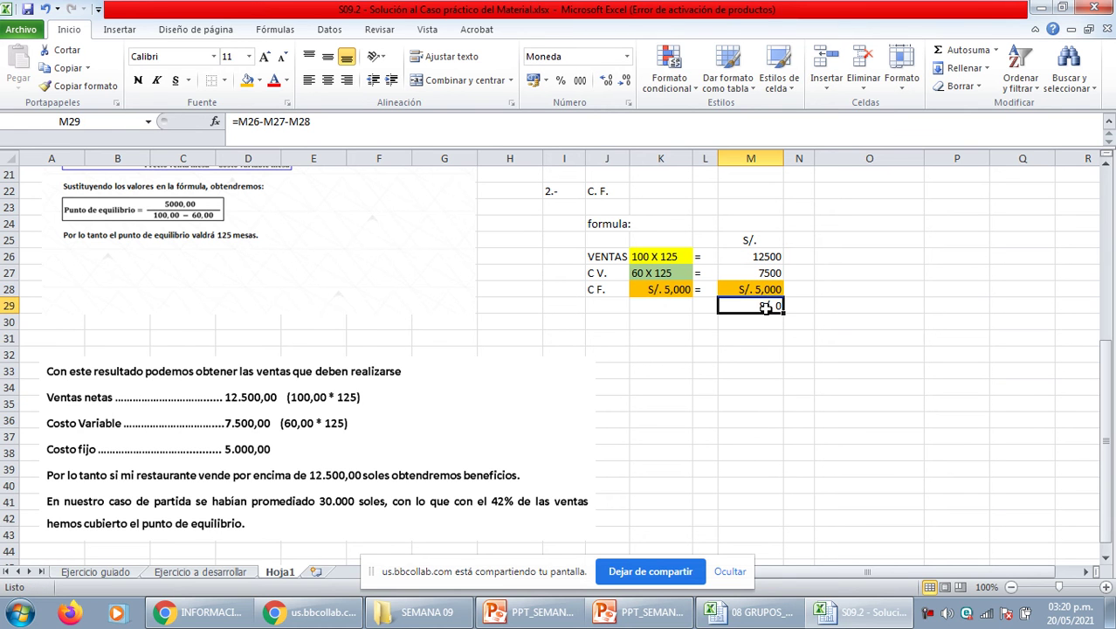
click(224, 80)
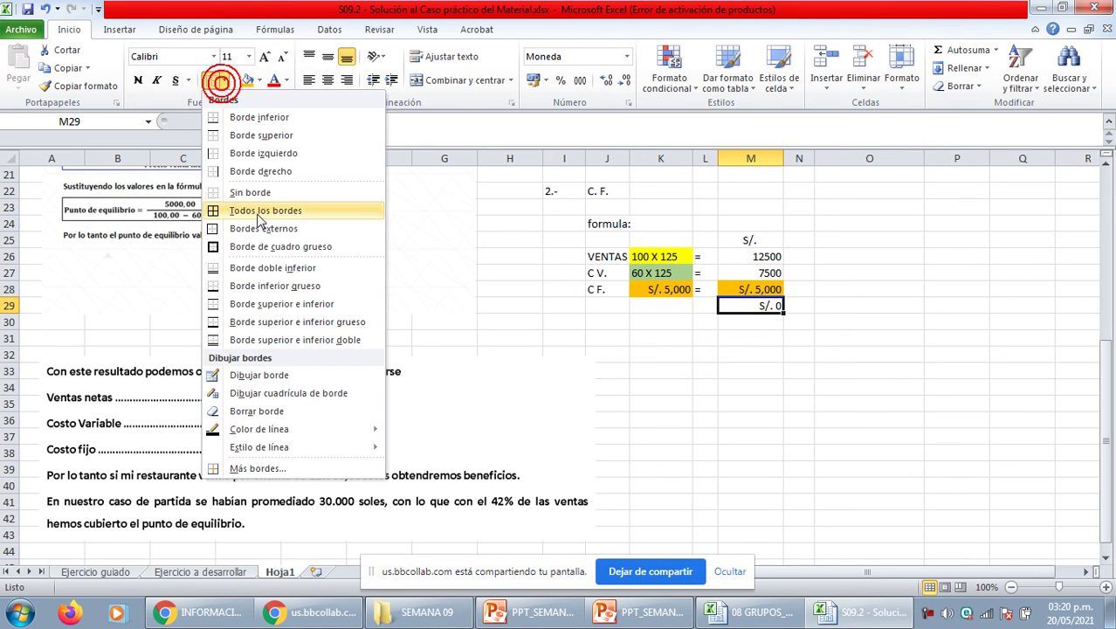
click(254, 223)
click(800, 312)
click(674, 321)
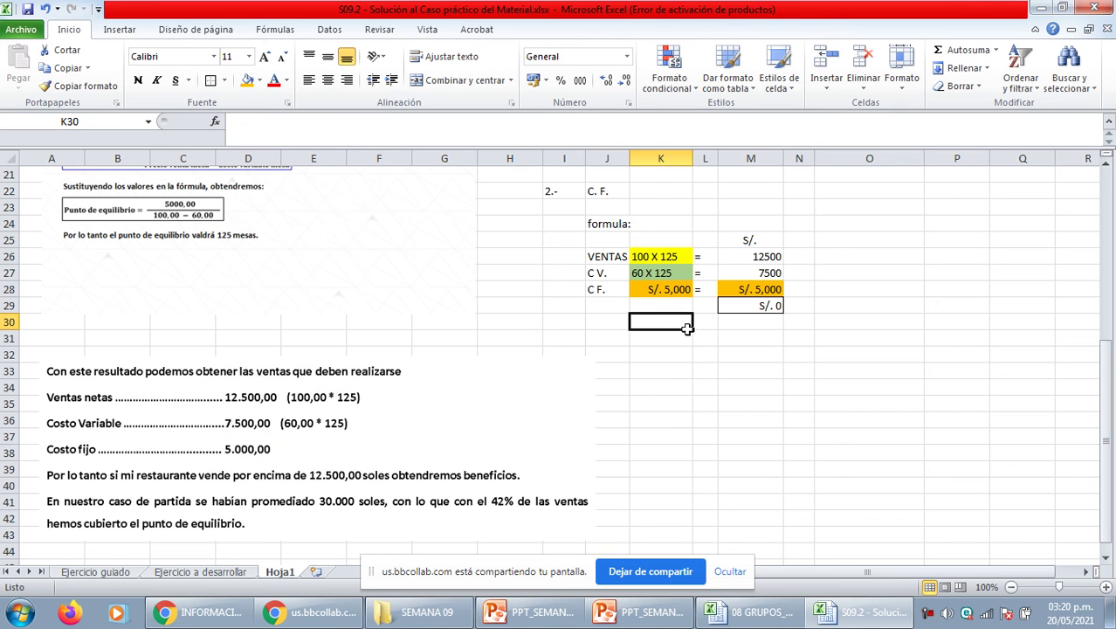
Enter the sign (-) in I27 beside C V. and copy it to I28 beside C F.
click(574, 259)
click(565, 273)
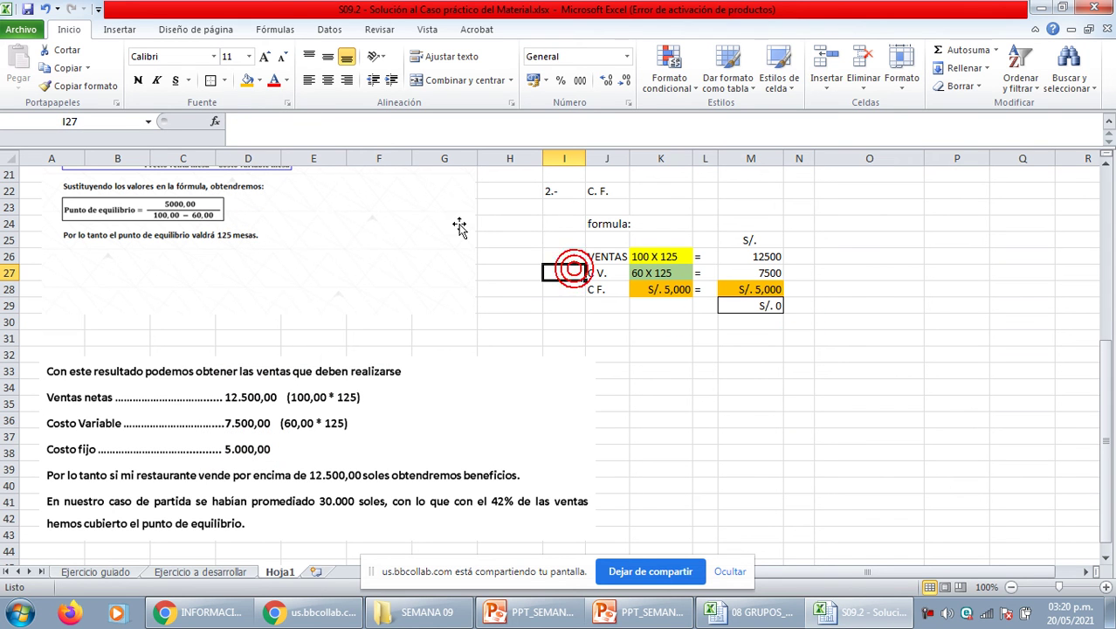
text((-))
key(Return)
key(Up)
key(ctrl+c)
key(Down)
key(Return)
Label the result by entering "PUNTO DE EQUILIBRIO" in cell O29.
key(Right)
key(Right)
key(Right)
key(Down)
key(Right)
key(Right)
key(Right)
text(PU)
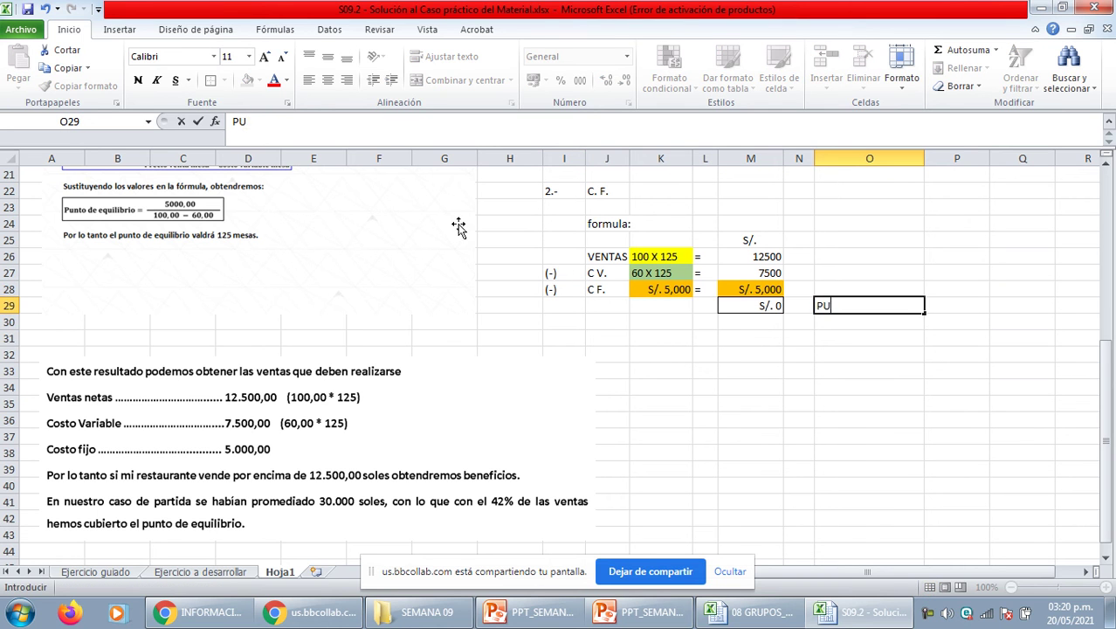
text(QUILIBRIO)
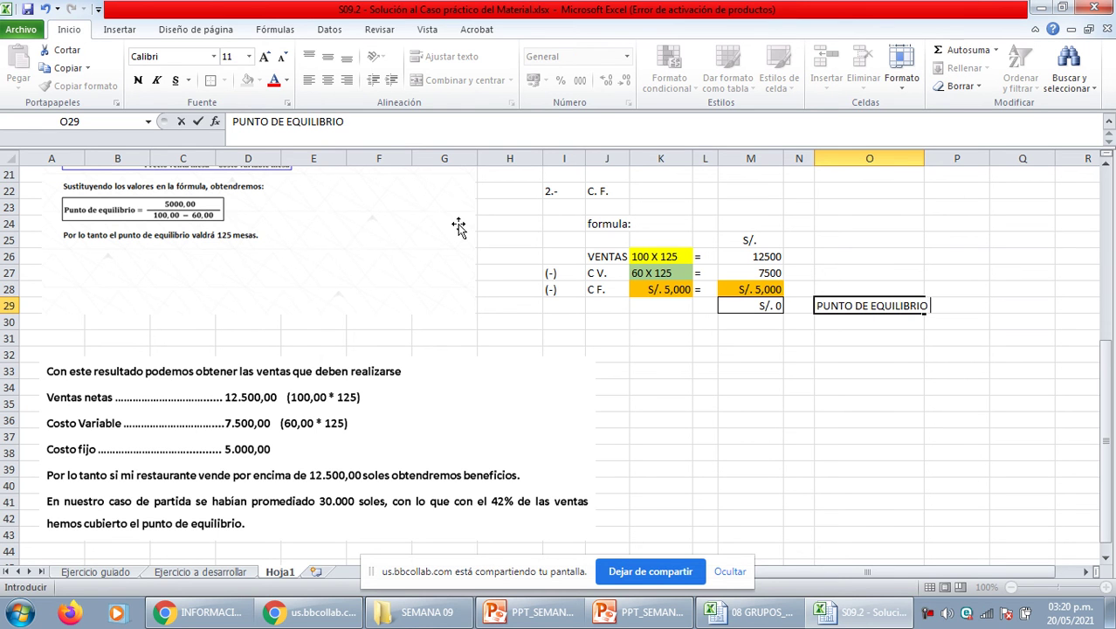
key(Return)
Add the explanation "ES DECIR SOLO RECUPERA EL CAPITAL" in cell O30.
key(Left)
key(Right)
text(ES DECRI)
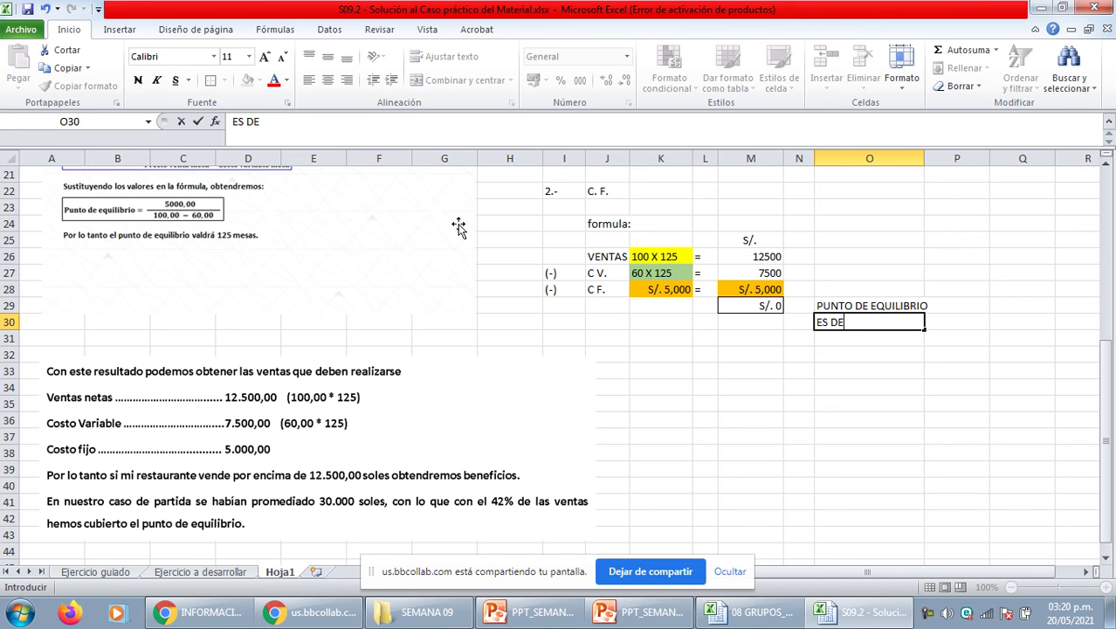
key(BackSpace)
text(IR SOLO R)
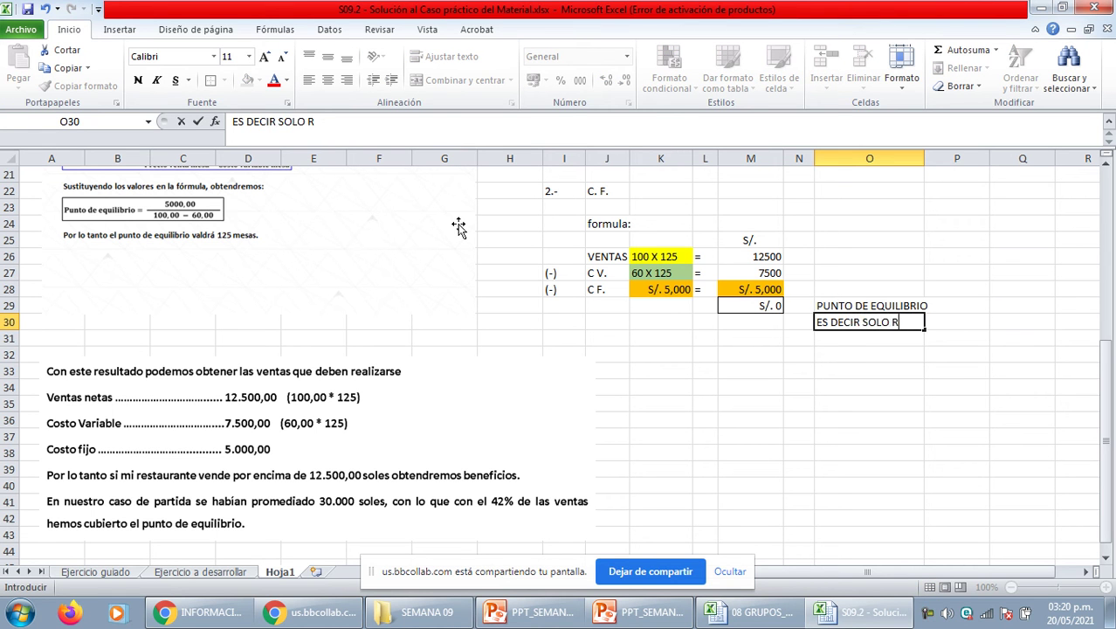
text(ECUPERA EL CAPITAL)
key(Return)
Complete the explanation with "NO OBTIENE GANACIAS." in cell O31.
text(NO OBTIE)
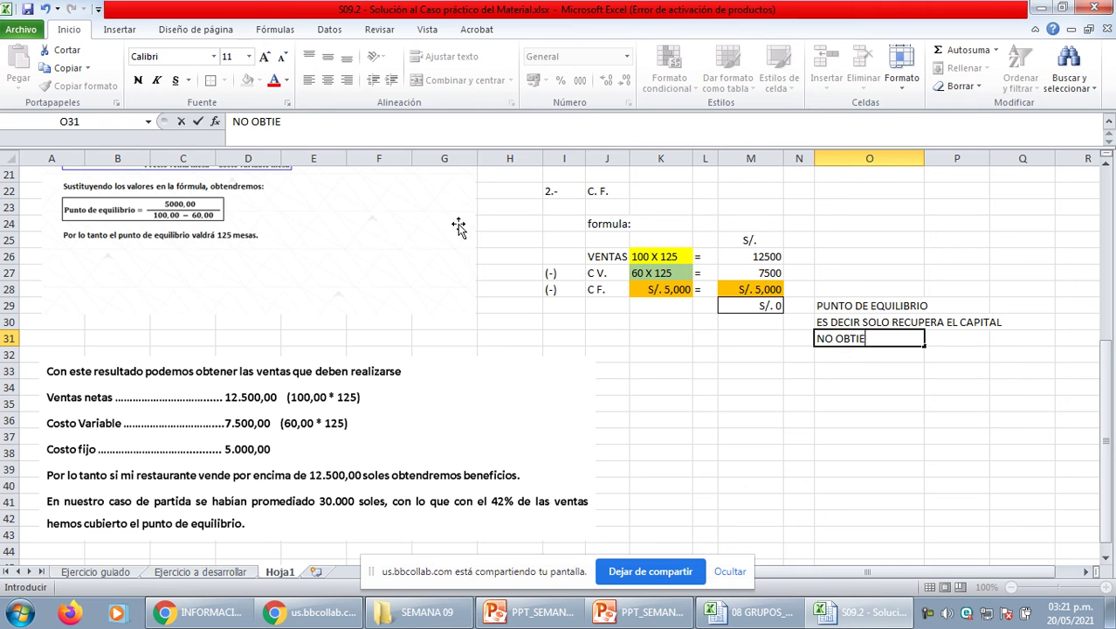
text(NEN)
key(BackSpace)
text(GANACIAS)
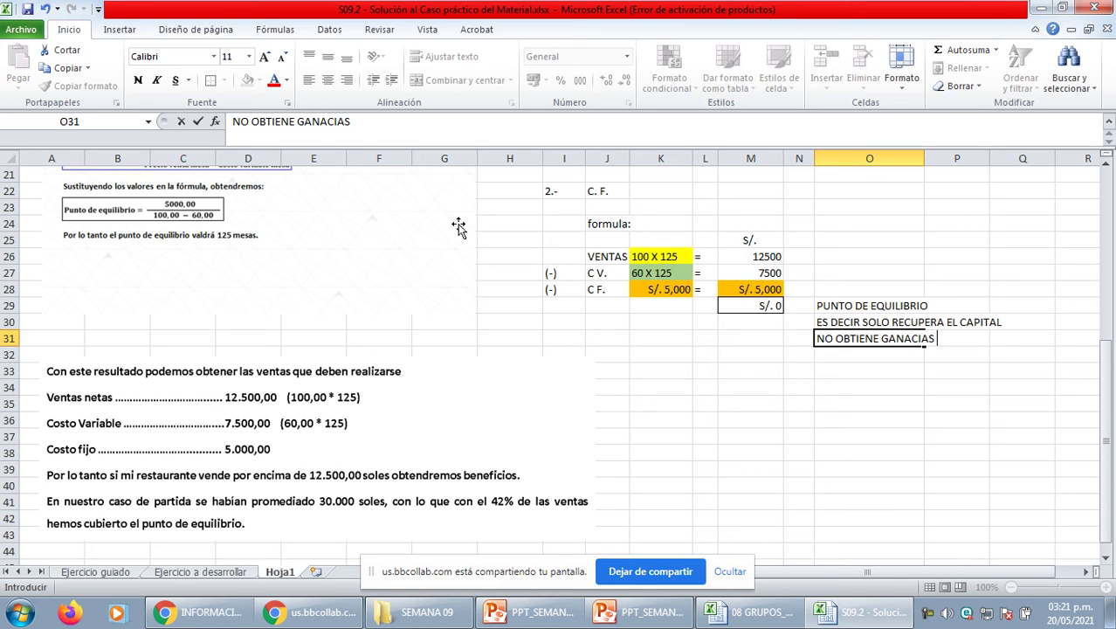
text(.)
key(Return)
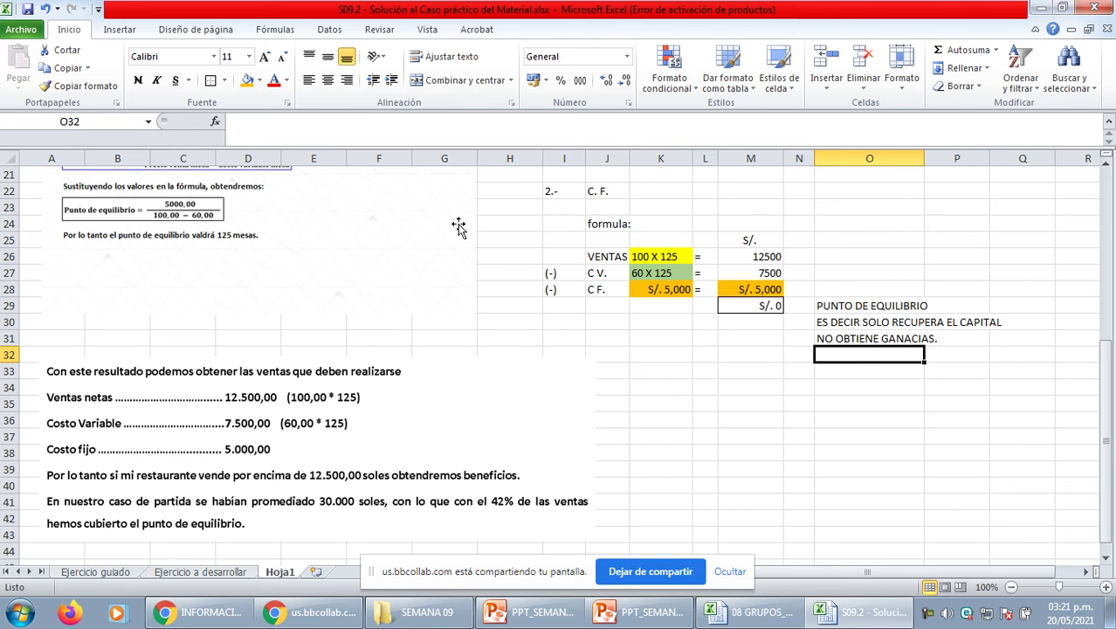
Extend the label in cell O29 to read "ES CUANDO SE APLICA EL PUNTO DE EQUILIBRIO".
key(Up)
key(Up)
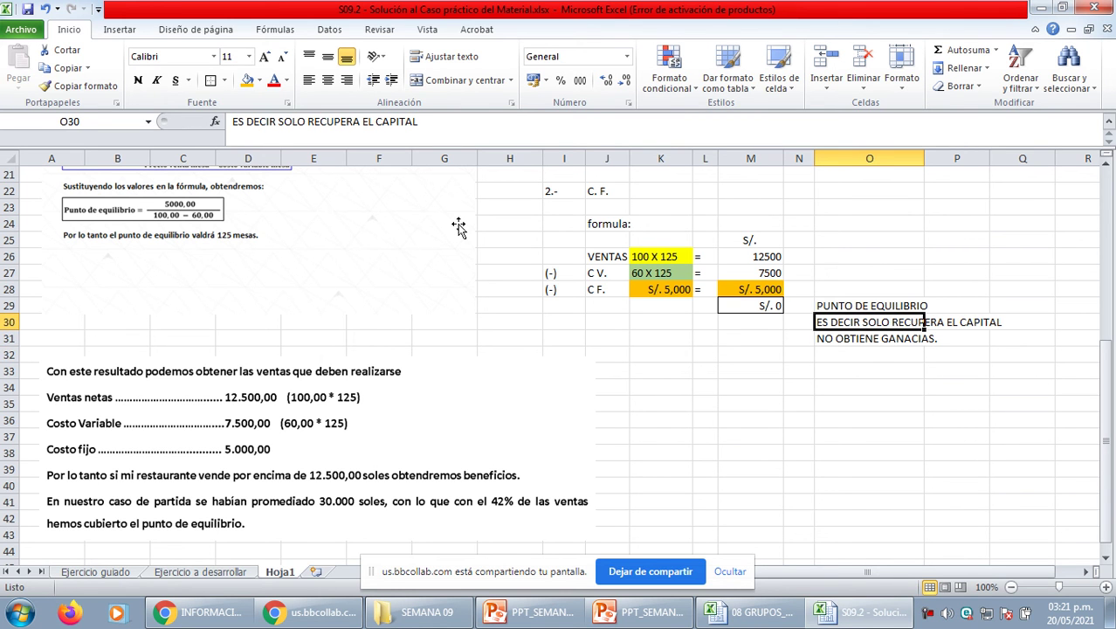
key(Up)
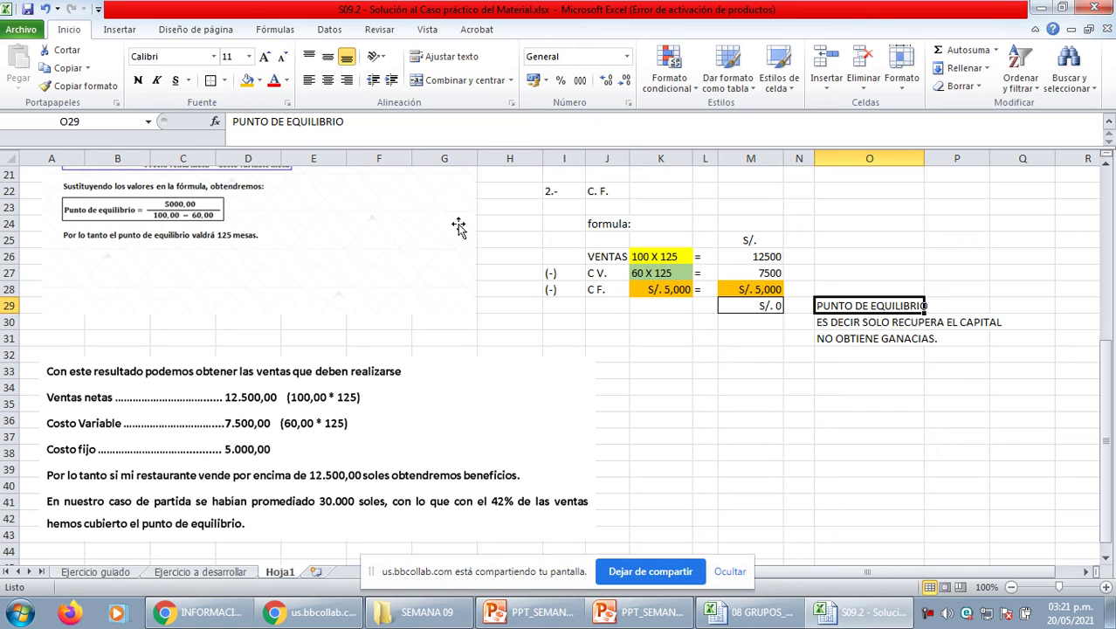
key(F2)
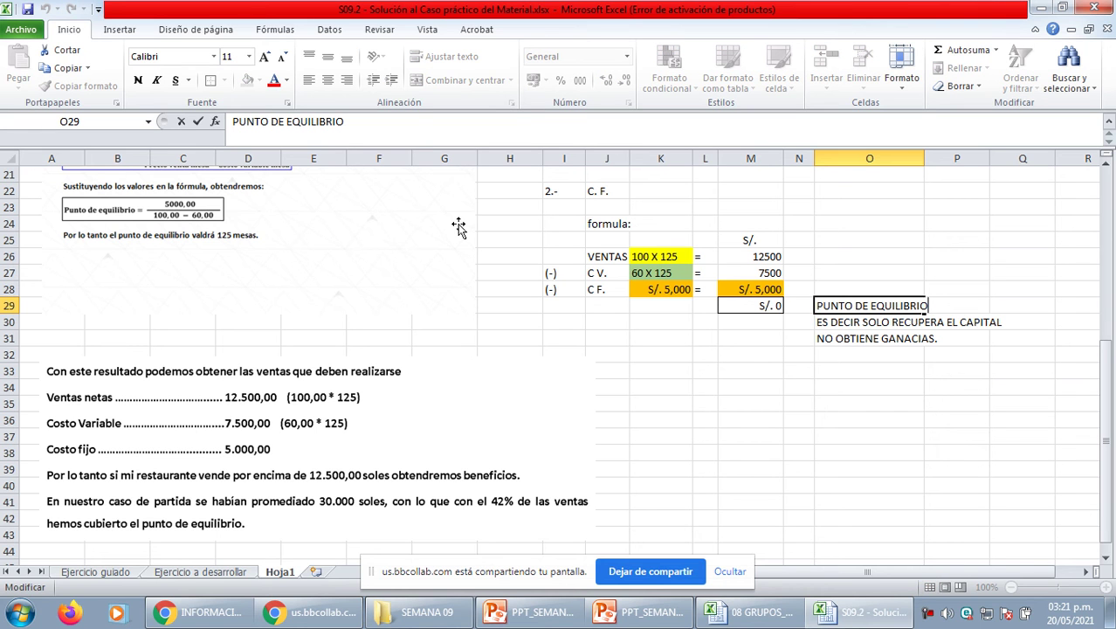
key(Home)
text(es cuan)
key(BackSpace)
key(BackSpace)
key(BackSpace)
key(BackSpace)
key(BackSpace)
key(BackSpace)
key(BackSpace)
text(ES CUANDO )
text(SE APLICA EL)
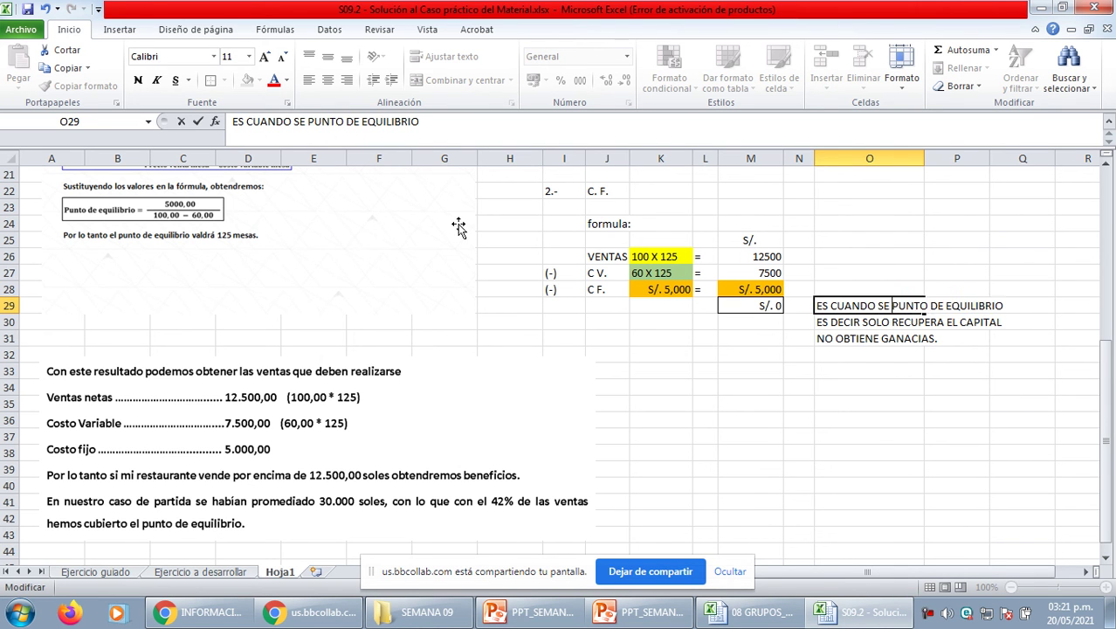
key(Return)
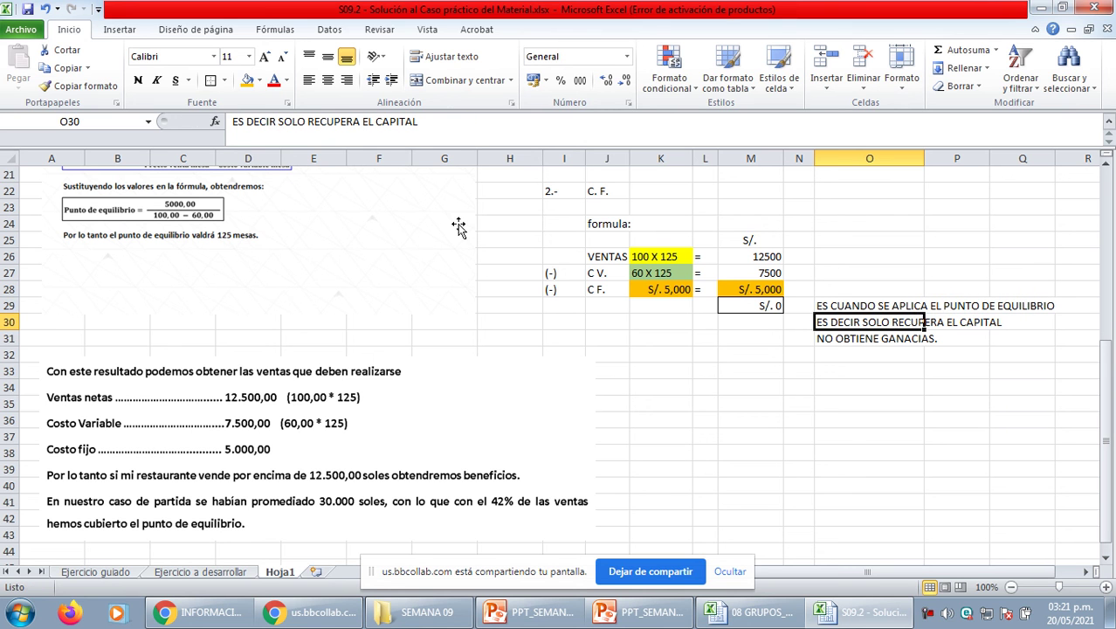
click(381, 363)
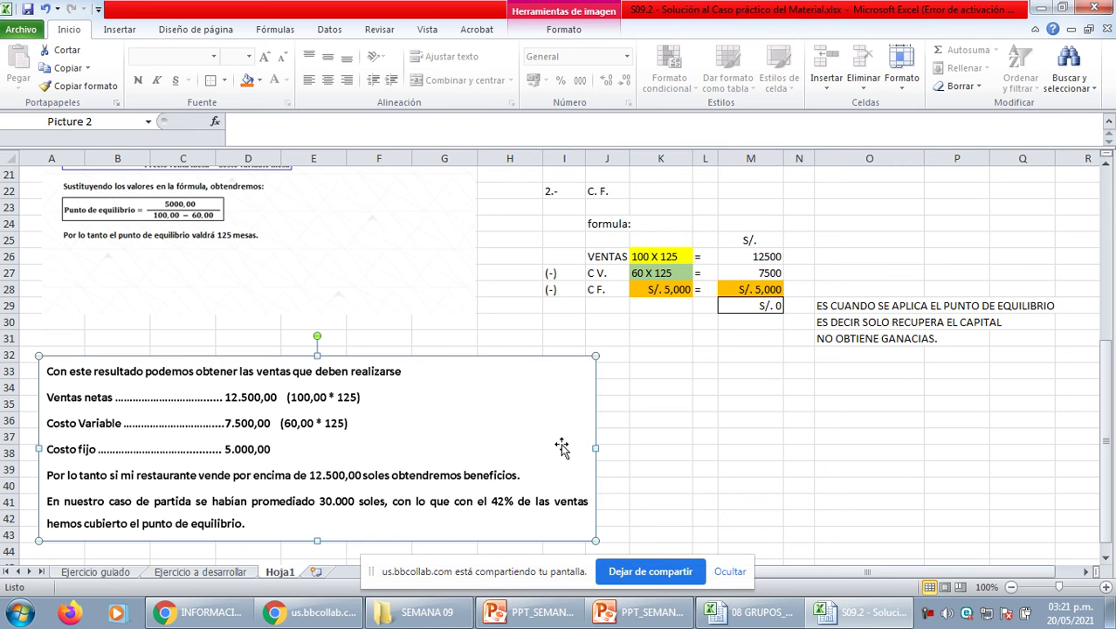
click(635, 435)
click(702, 368)
click(749, 337)
click(762, 258)
click(833, 253)
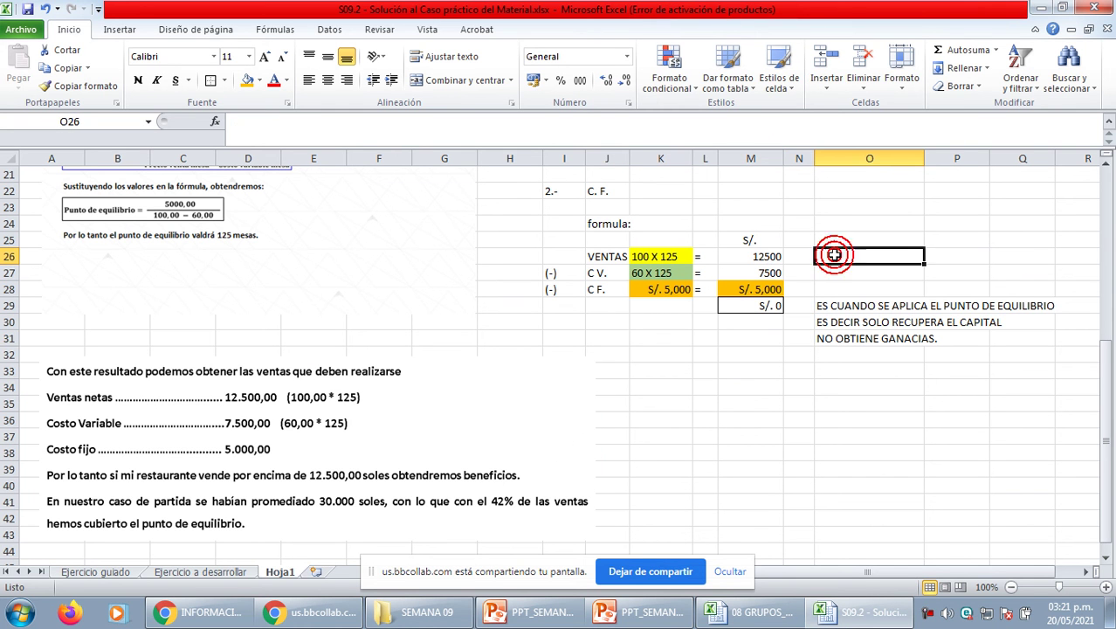
Enter the conclusion's opening line "POR LO TANTO SI EL EMPRESARIO QUIERE OBTENER" in cell O33.
click(808, 373)
click(846, 369)
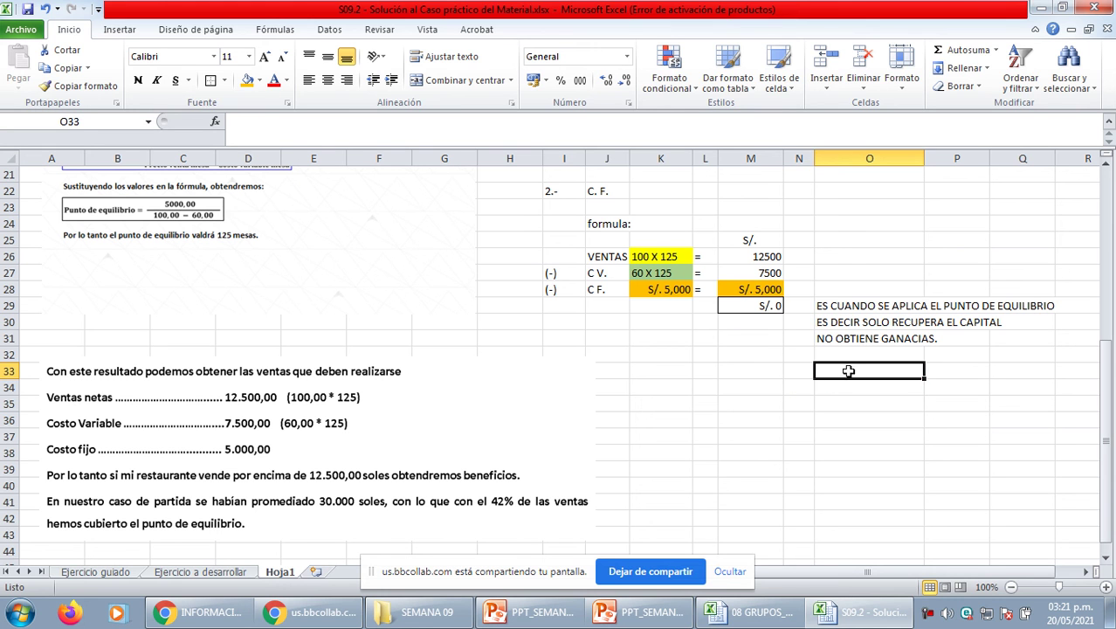
text(POR LO )
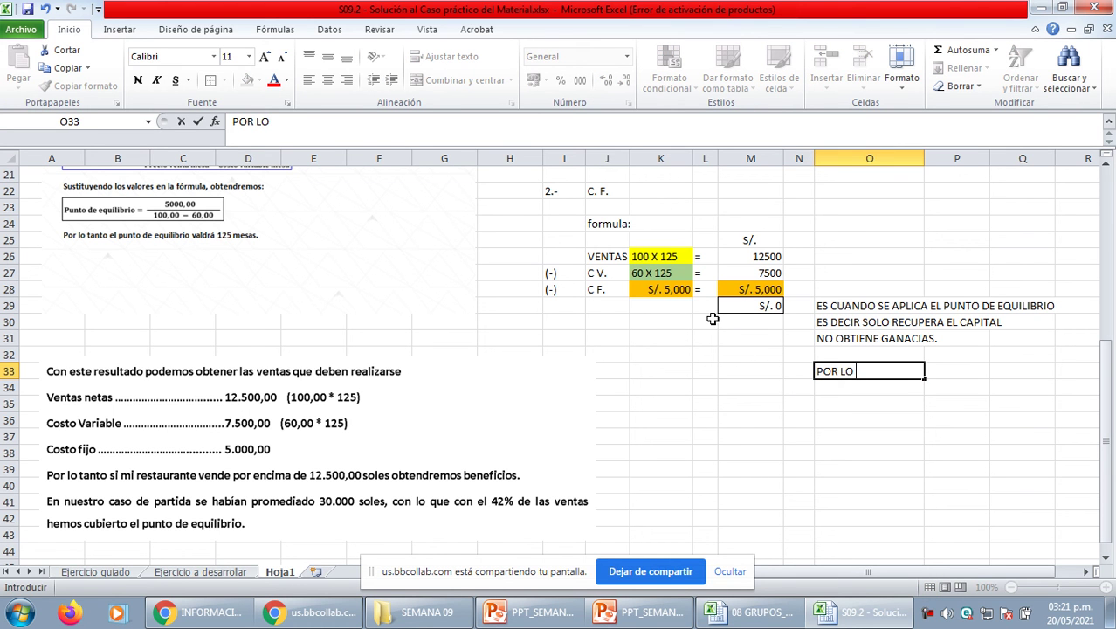
text(TANTO SI EL)
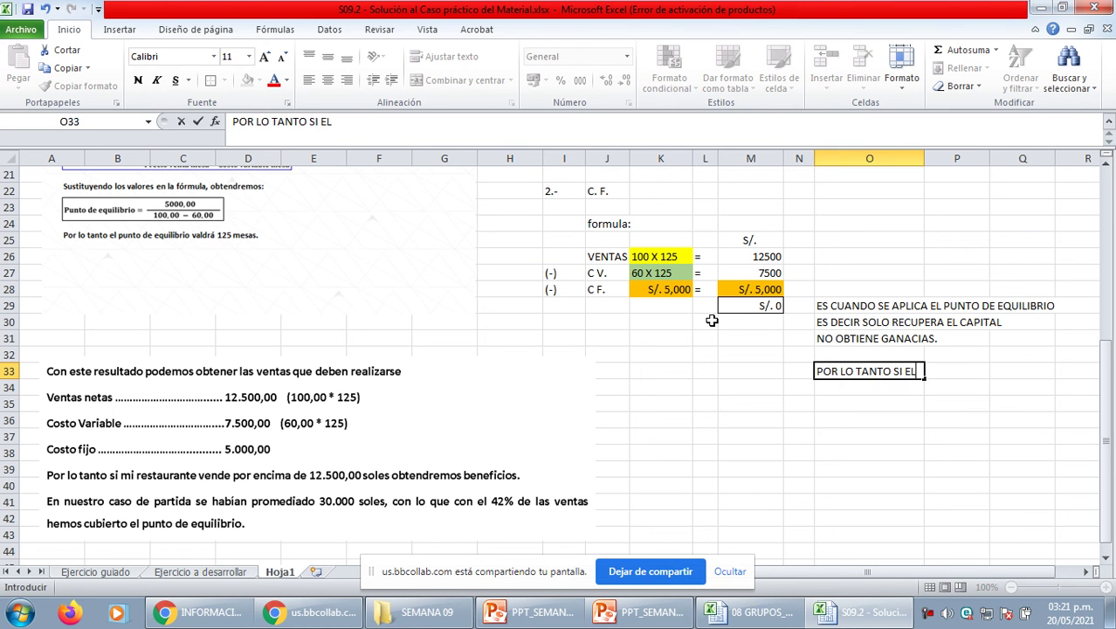
text( EMPRESA)
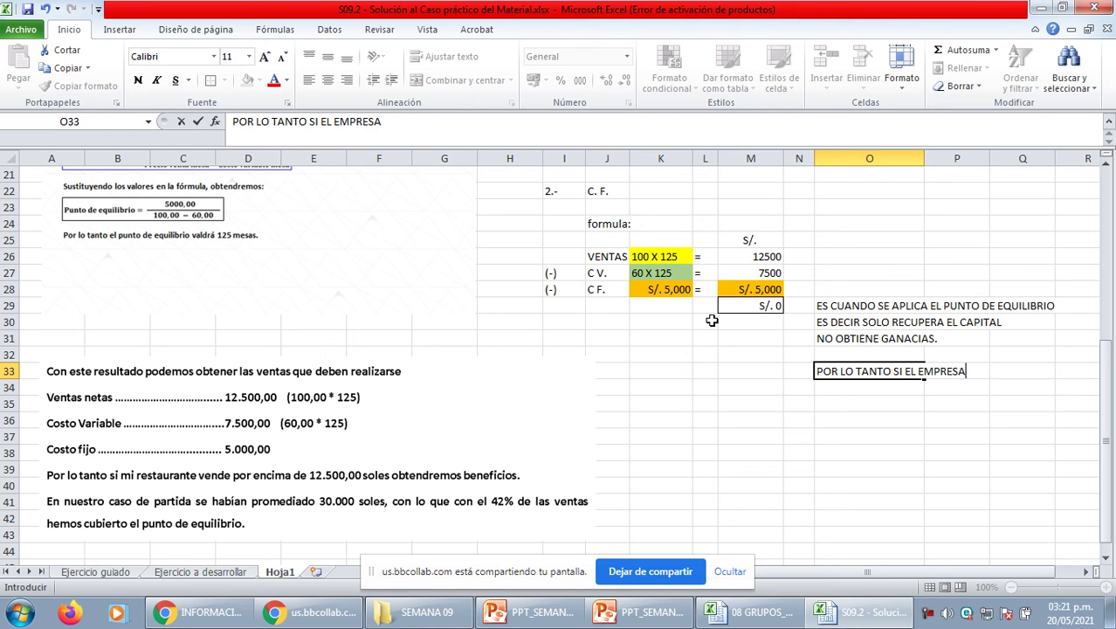
text(RIO QUEIRE)
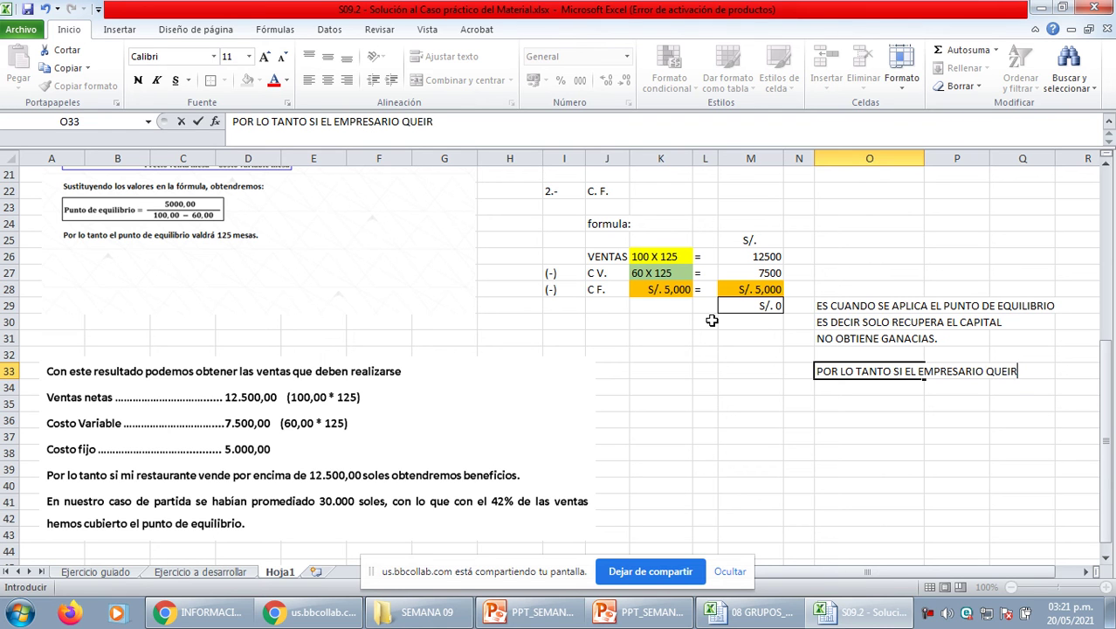
key(BackSpace)
key(BackSpace)
key(BackSpace)
key(BackSpace)
key(BackSpace)
text(IERE OBTENER GAN)
key(BackSpace)
key(BackSpace)
key(BackSpace)
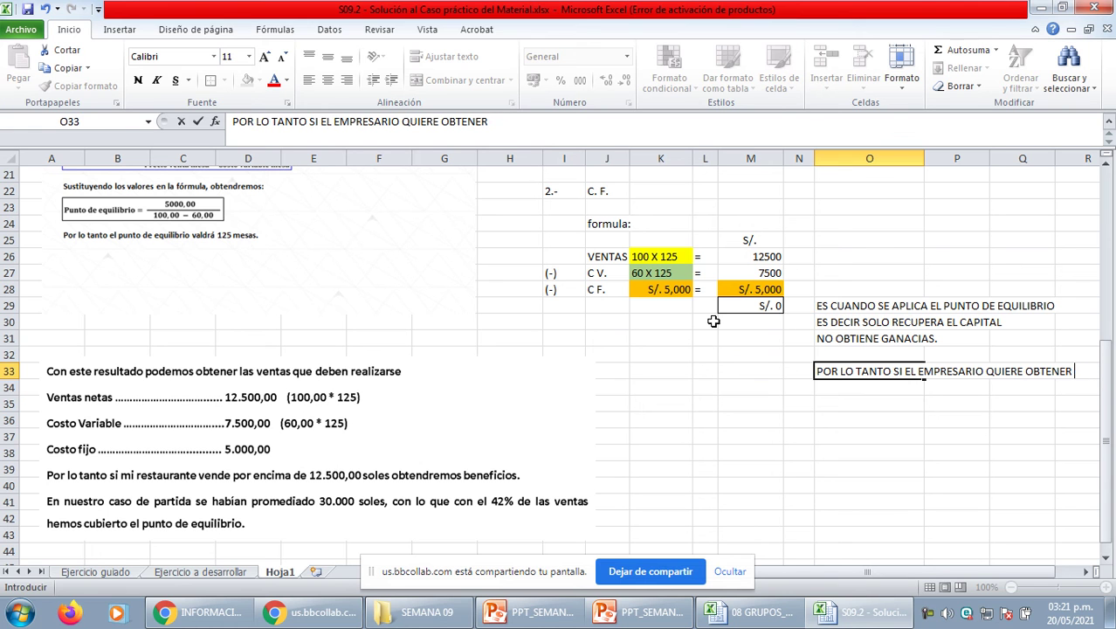
key(Return)
Continue the conclusion with "GANANCIAS TENDRIA MAS QUE S/: 12, 500" in cell O34.
text(GA)
key(BackSpace)
text(ANANCIAS TEND)
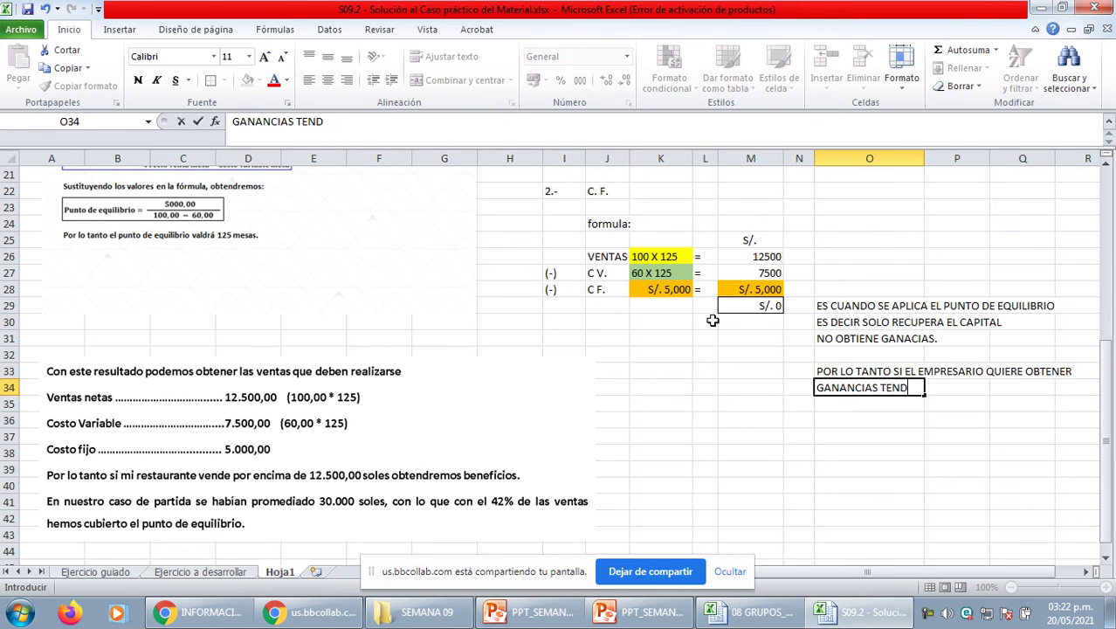
text(RIA MAS QUE EL)
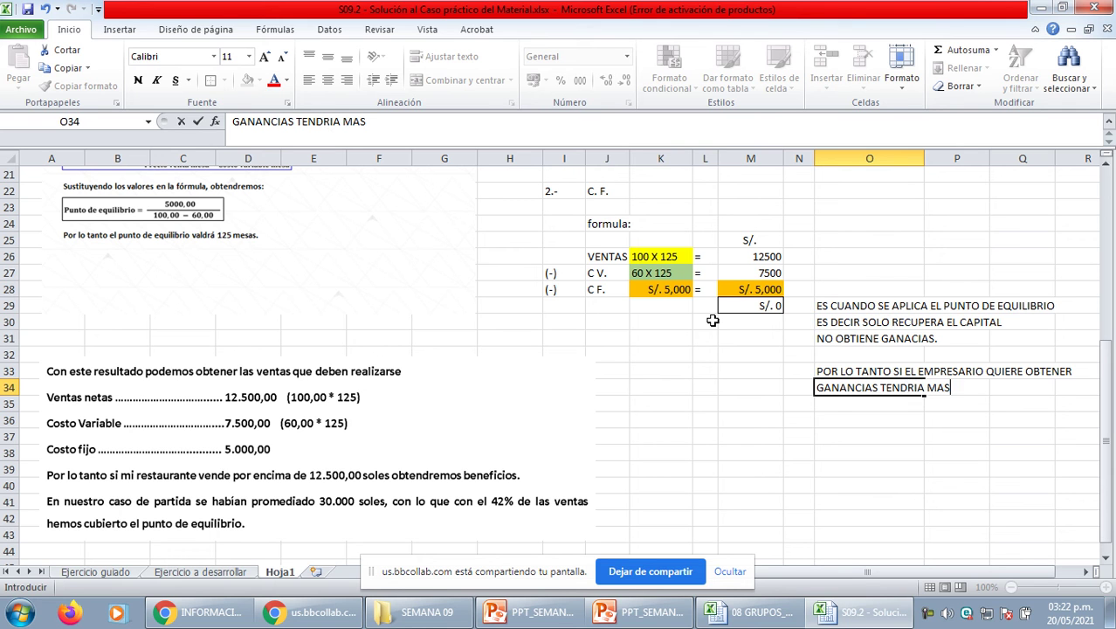
key(BackSpace)
key(BackSpace)
text(S/: 12, 500)
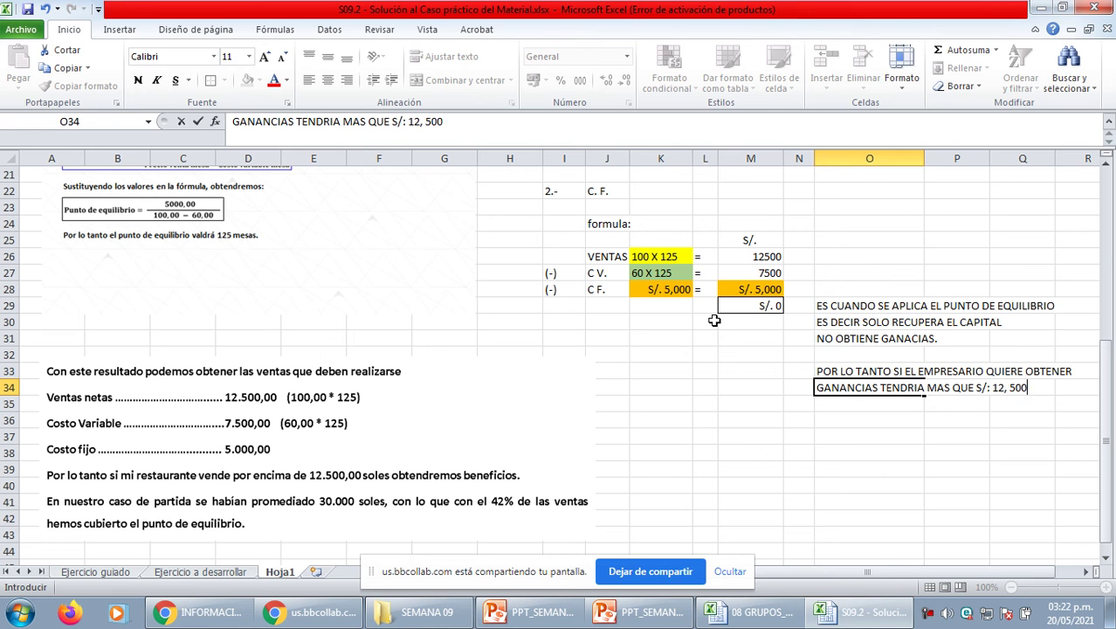
key(Return)
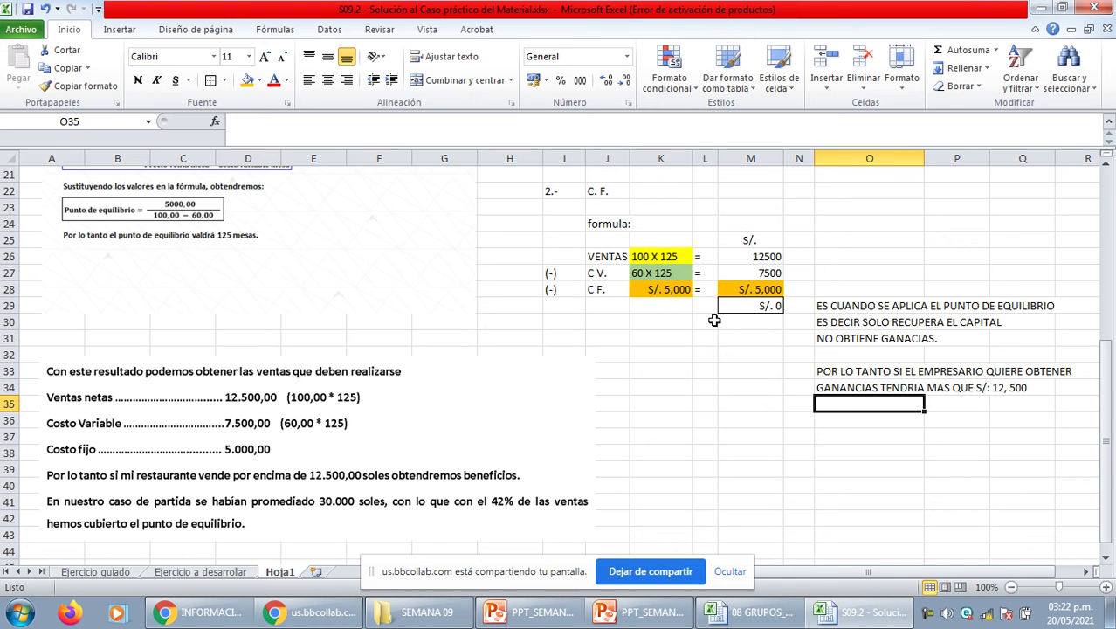
Review the case statement's cost question against the fixed cost entries in row 28 and the result formula in M29.
scroll(714, 320, up, 7)
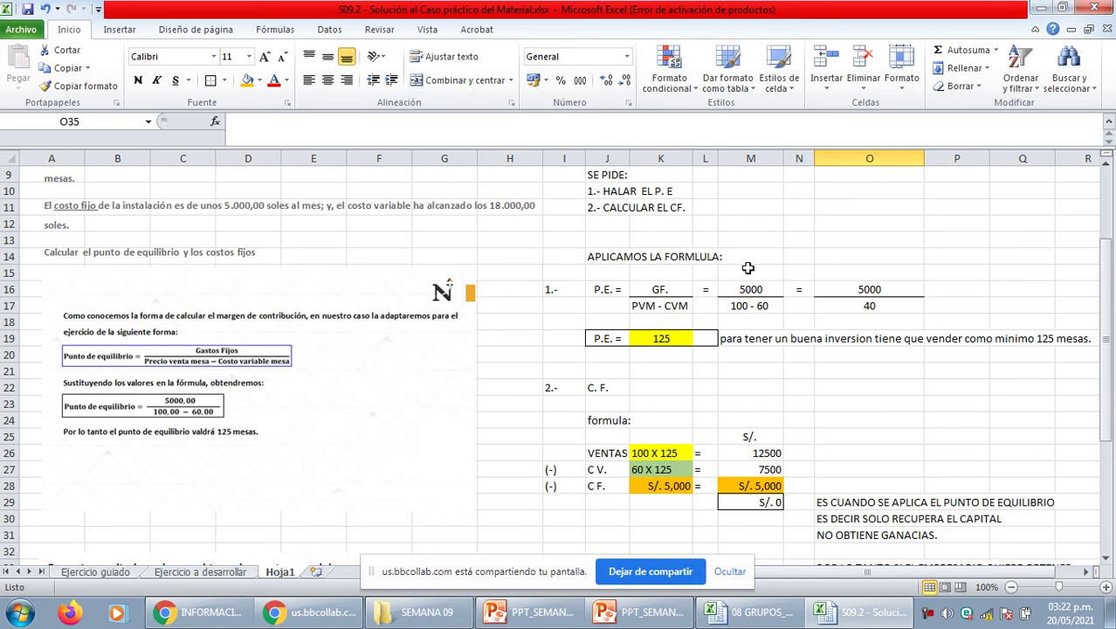
click(709, 306)
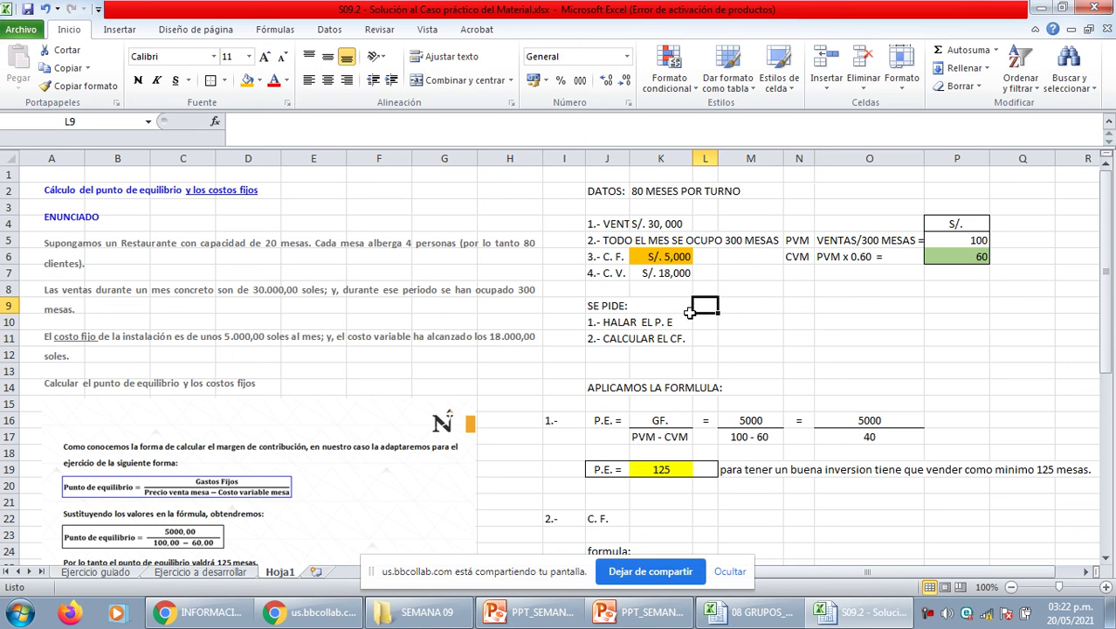
click(664, 308)
click(106, 314)
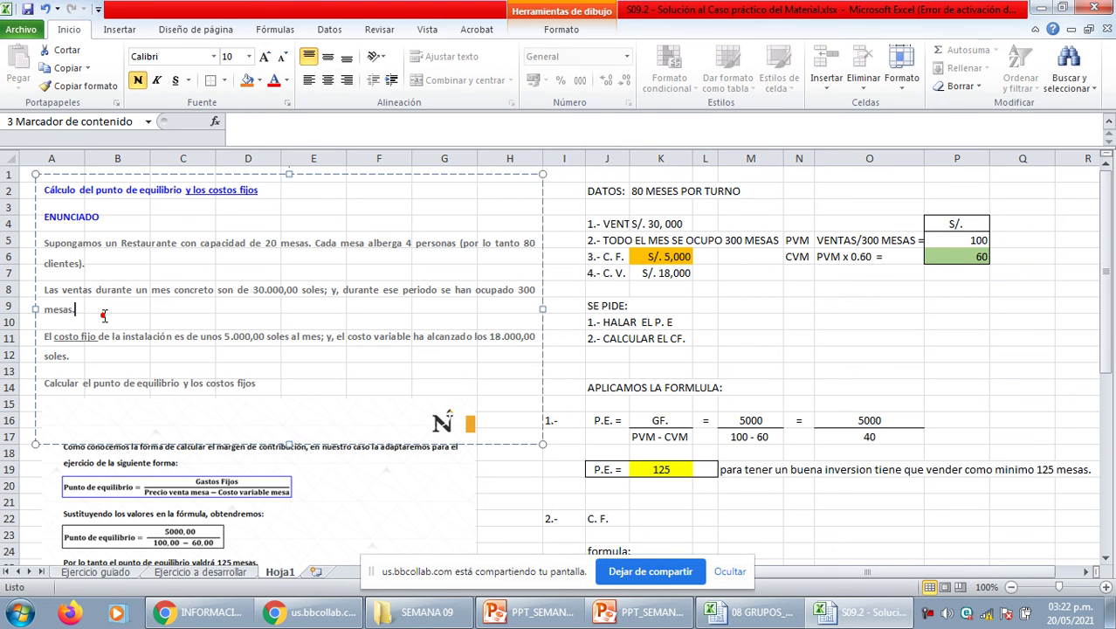
drag(55, 336, 255, 384)
scroll(688, 407, down, 5)
click(688, 407)
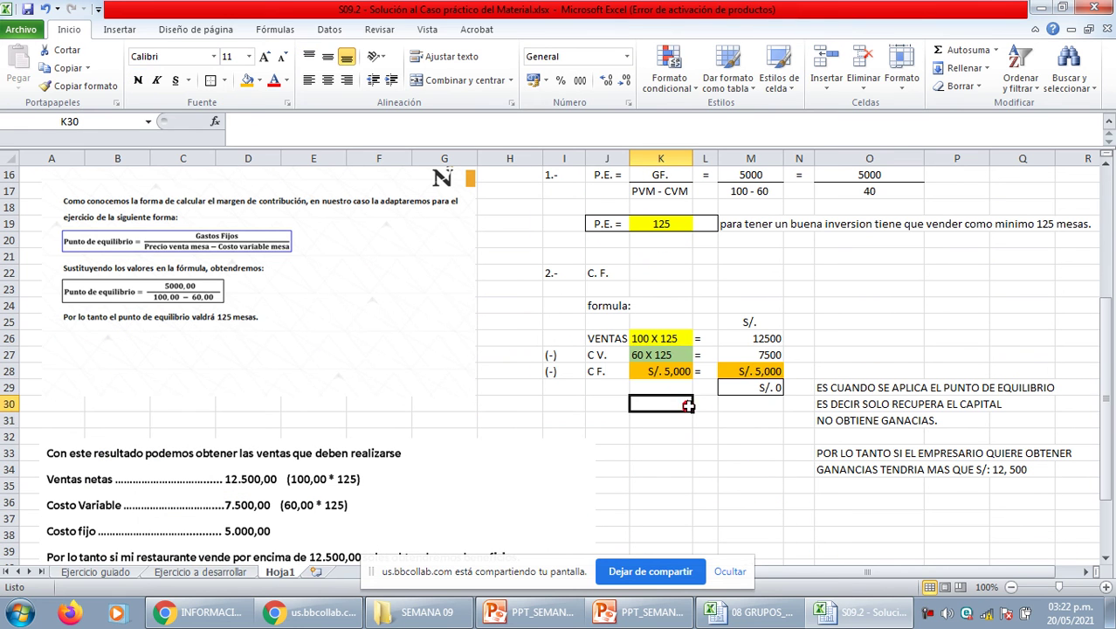
click(677, 371)
click(739, 375)
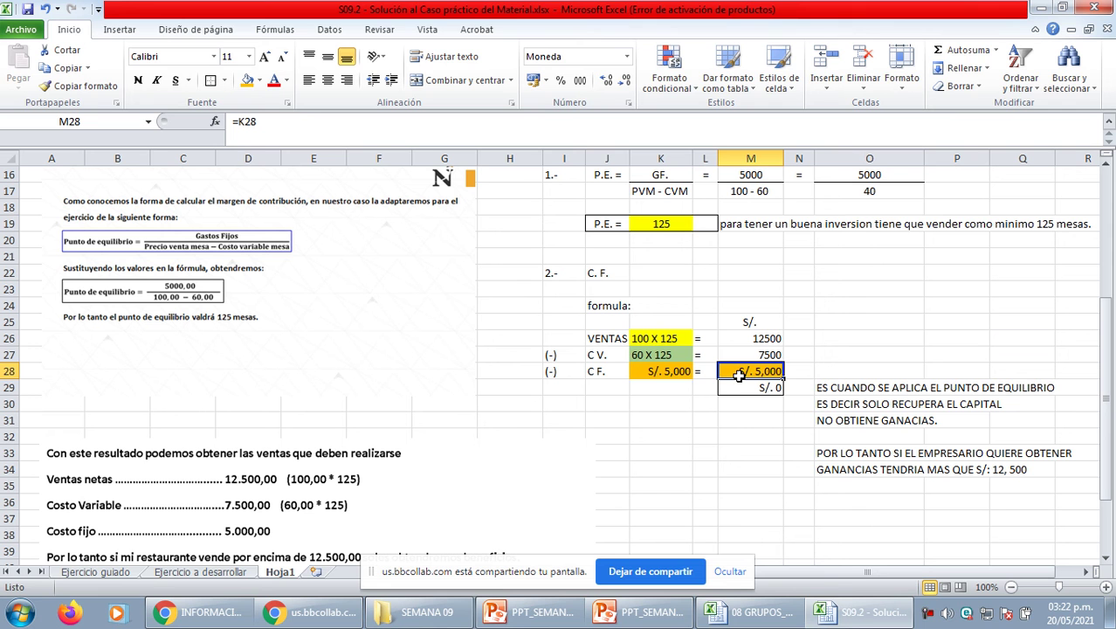
click(732, 388)
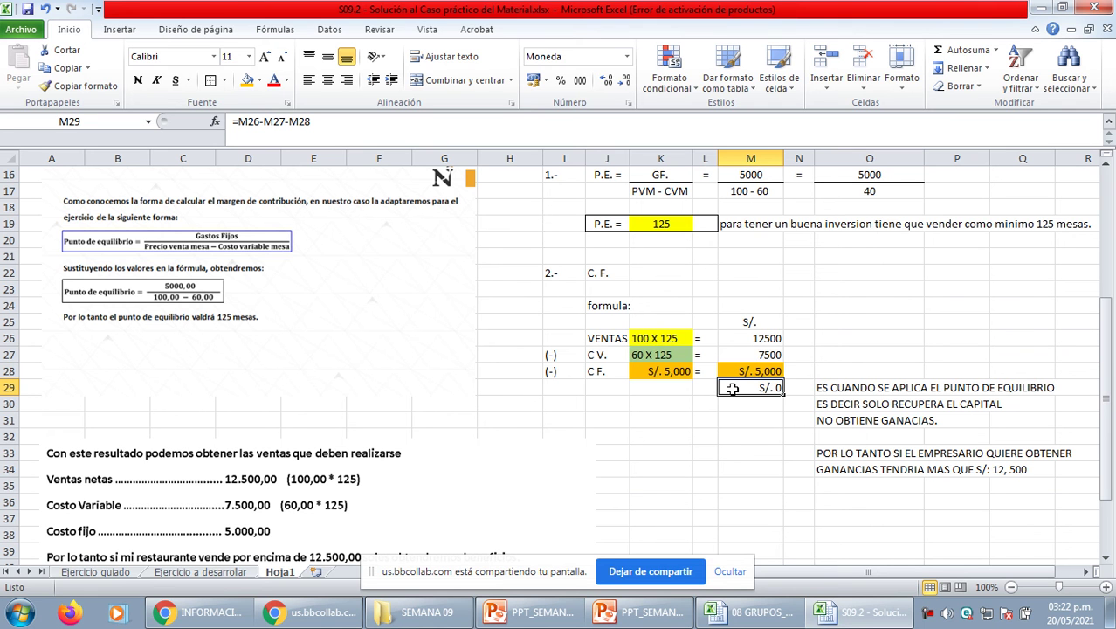
Review the break-even formula in rows 16 and 17, its result in K19, and the written conclusions below.
scroll(732, 389, up, 5)
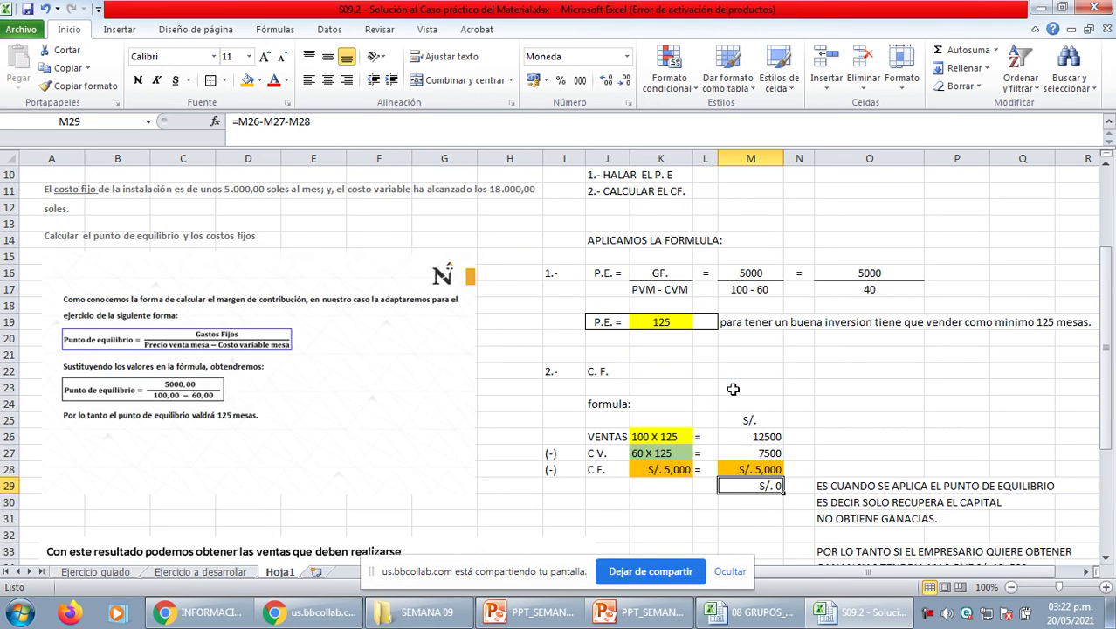
scroll(734, 389, down, 1)
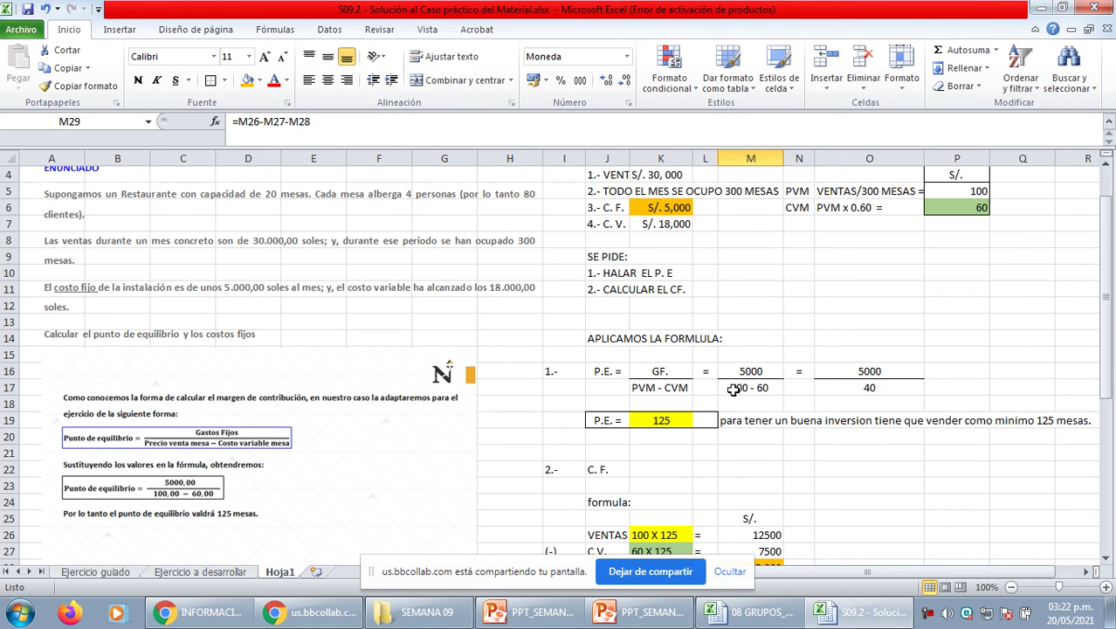
click(660, 373)
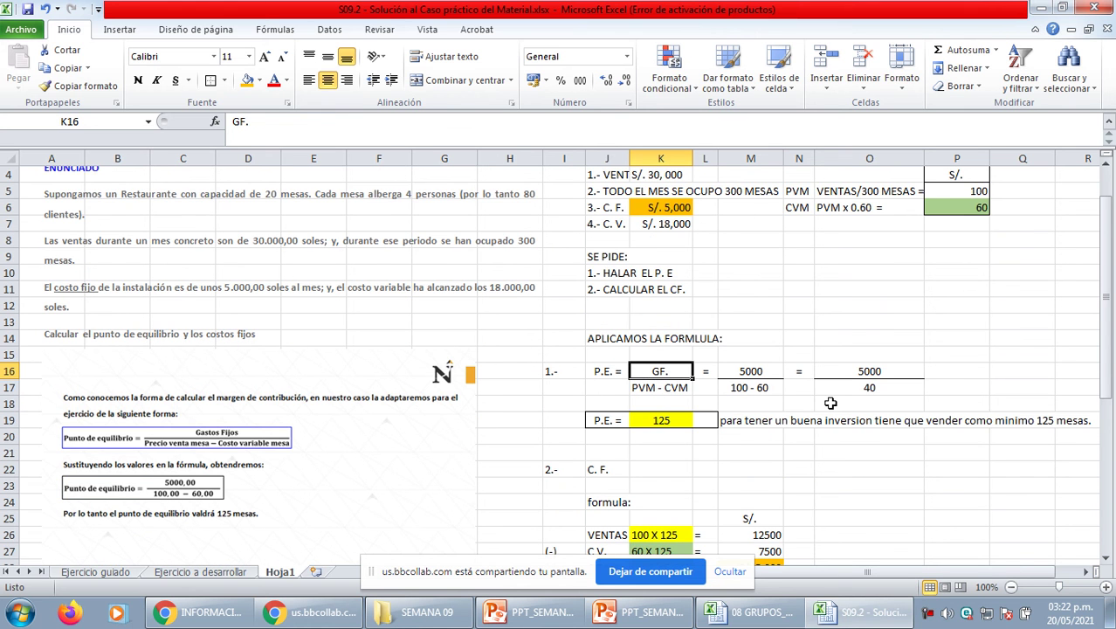
scroll(831, 403, down, 2)
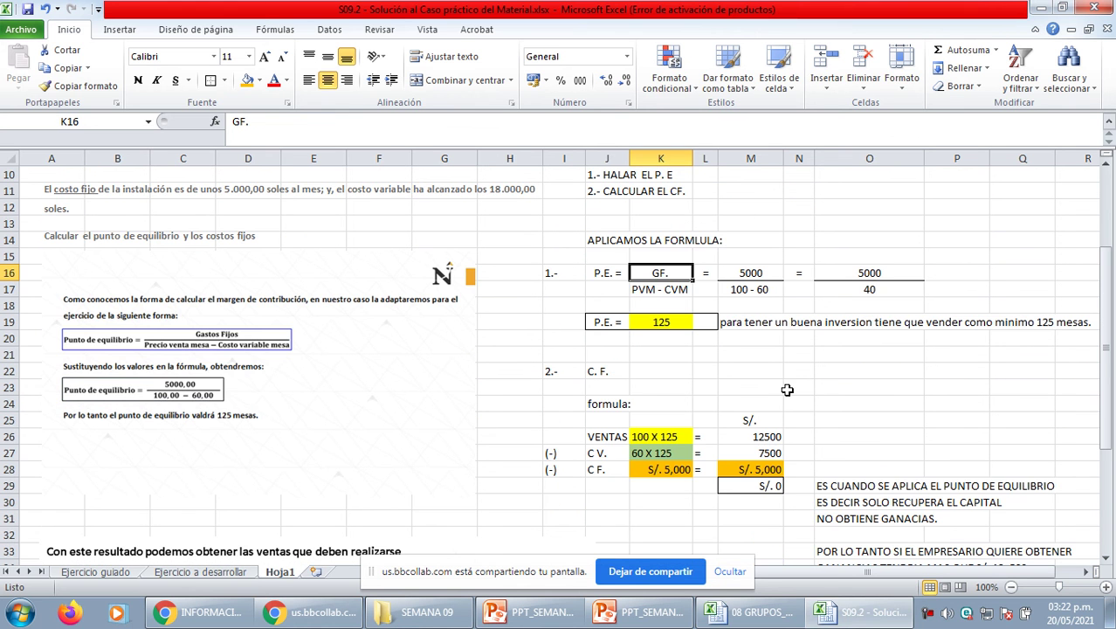
click(795, 387)
click(685, 355)
click(674, 322)
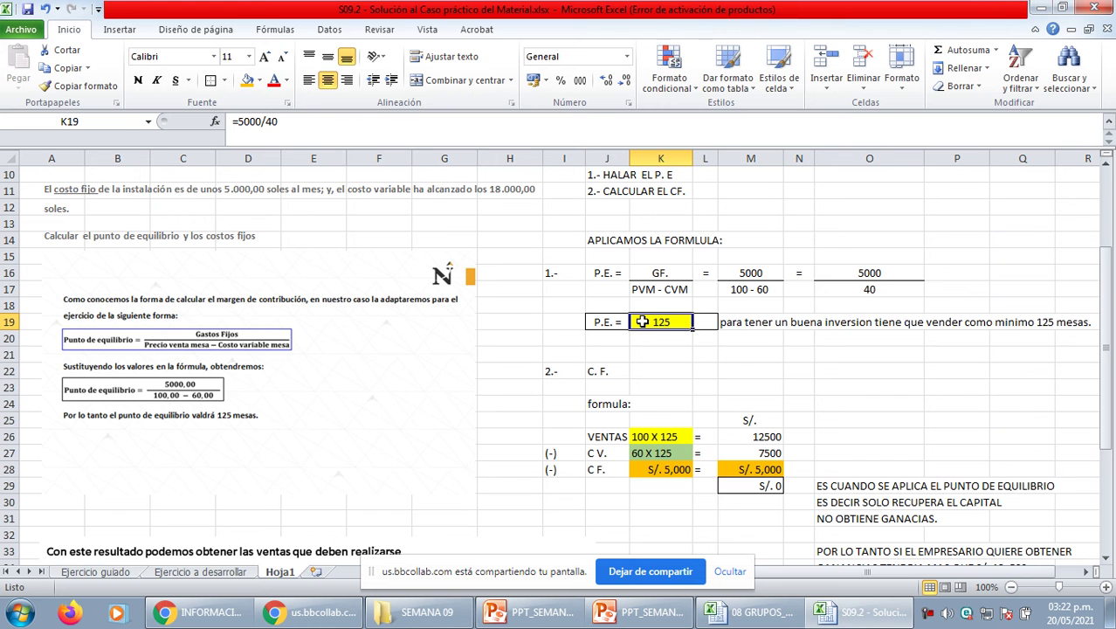
scroll(642, 321, down, 2)
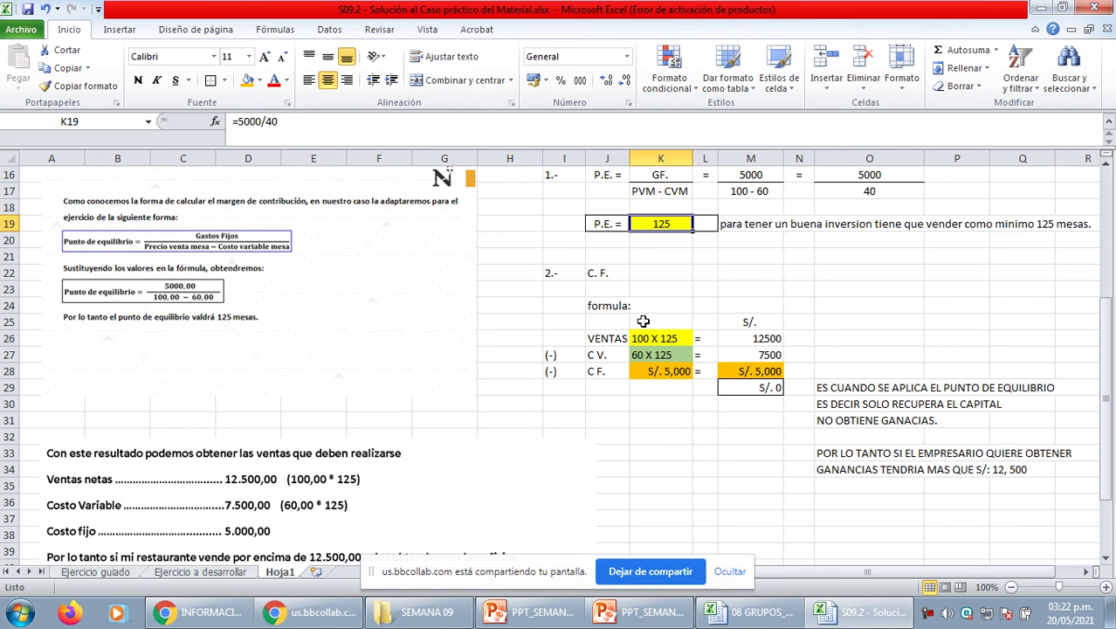
scroll(643, 321, down, 3)
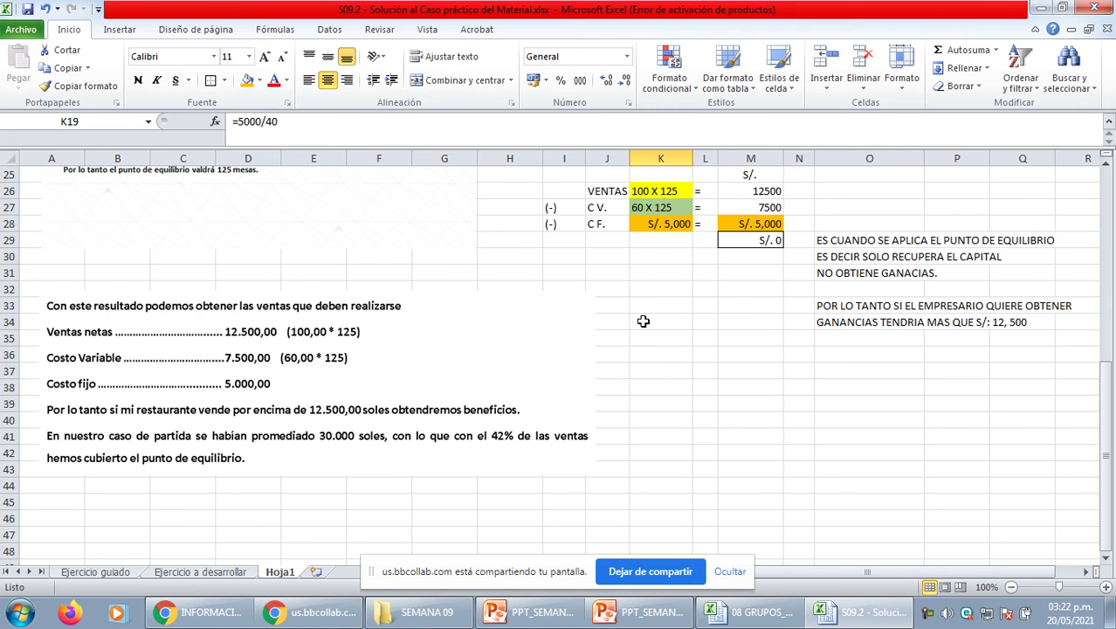
Check the case data at the top of the sheet, including the full text on occupied tables in J5.
scroll(642, 321, up, 8)
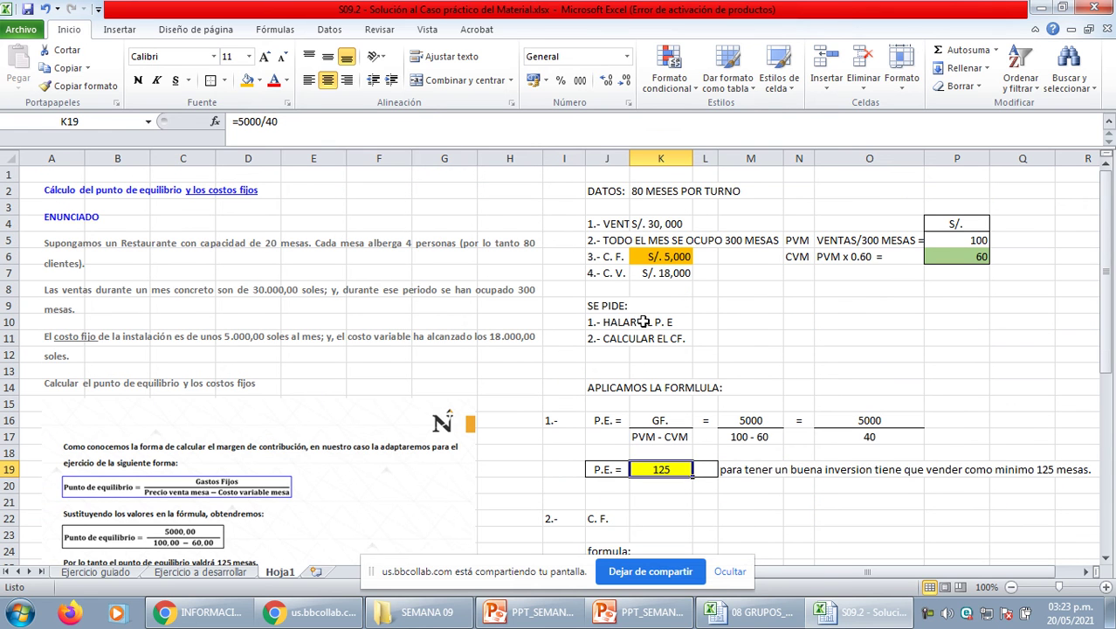
click(666, 237)
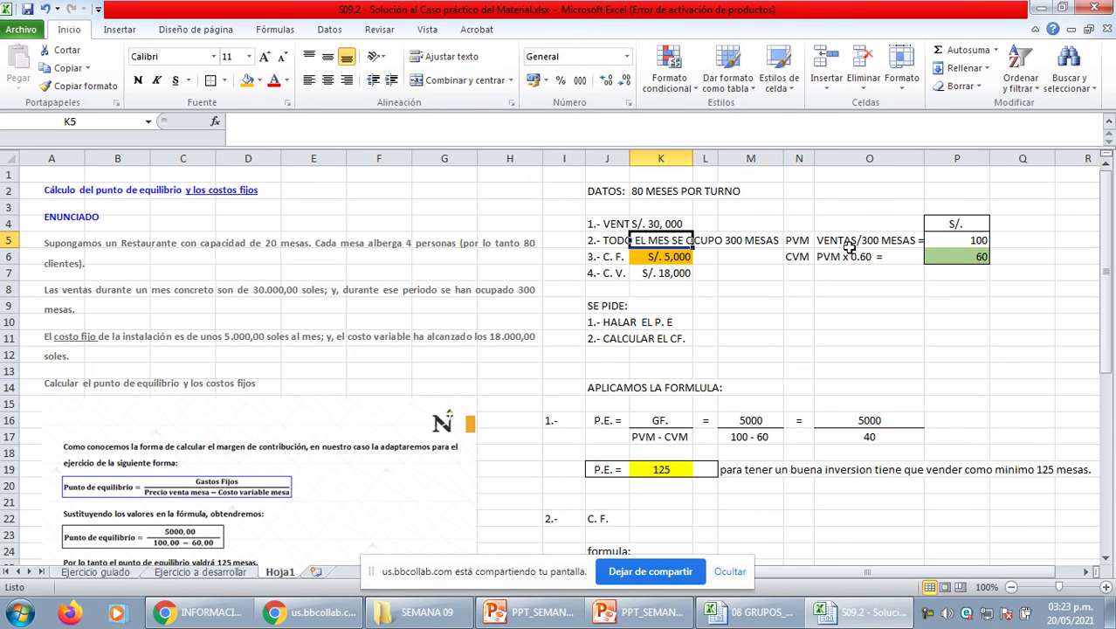
click(614, 238)
double_click(614, 238)
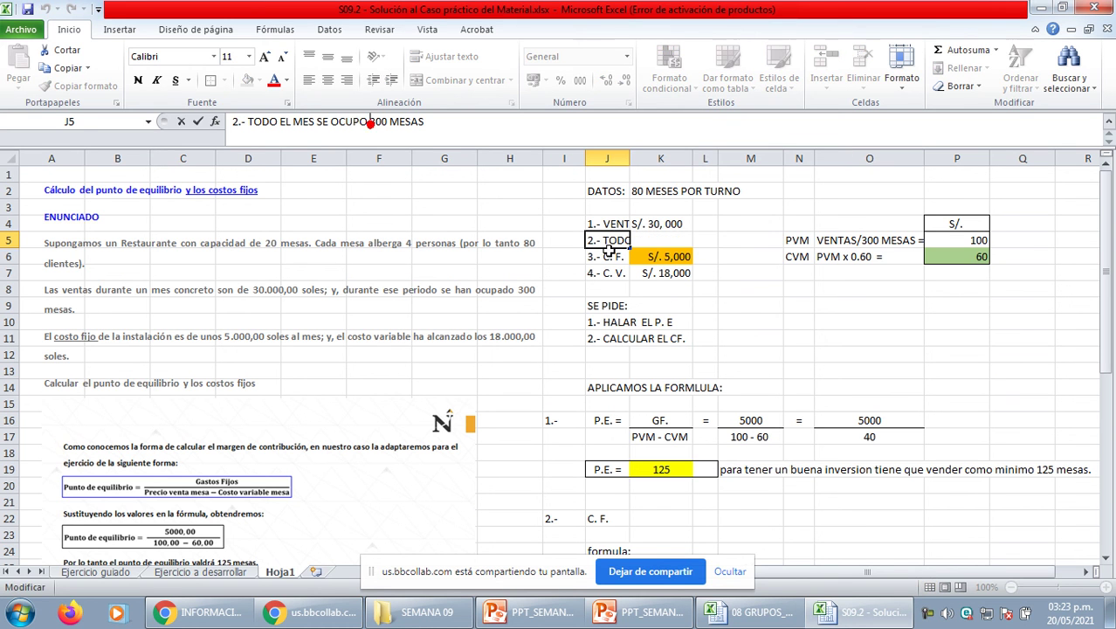
key(Return)
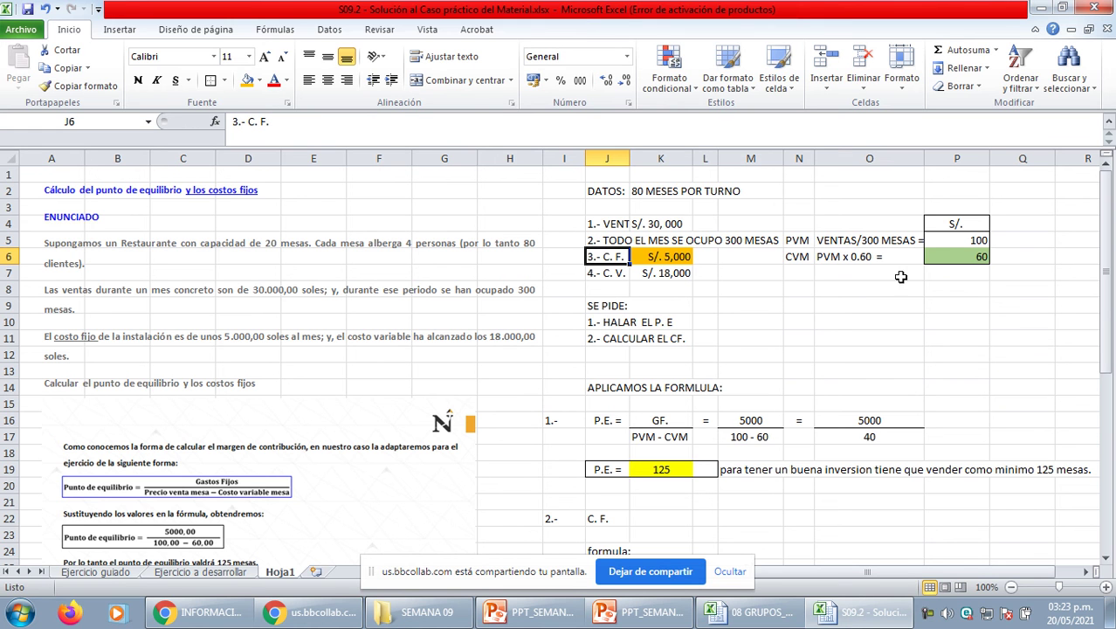
Widen columns M and N to add space around the PVM and CVM labels, and select the PVM value in P5.
click(849, 239)
mouse_move(813, 158)
mouse_down()
mouse_move(823, 158)
mouse_move(797, 158)
mouse_up()
click(923, 224)
click(910, 253)
click(974, 241)
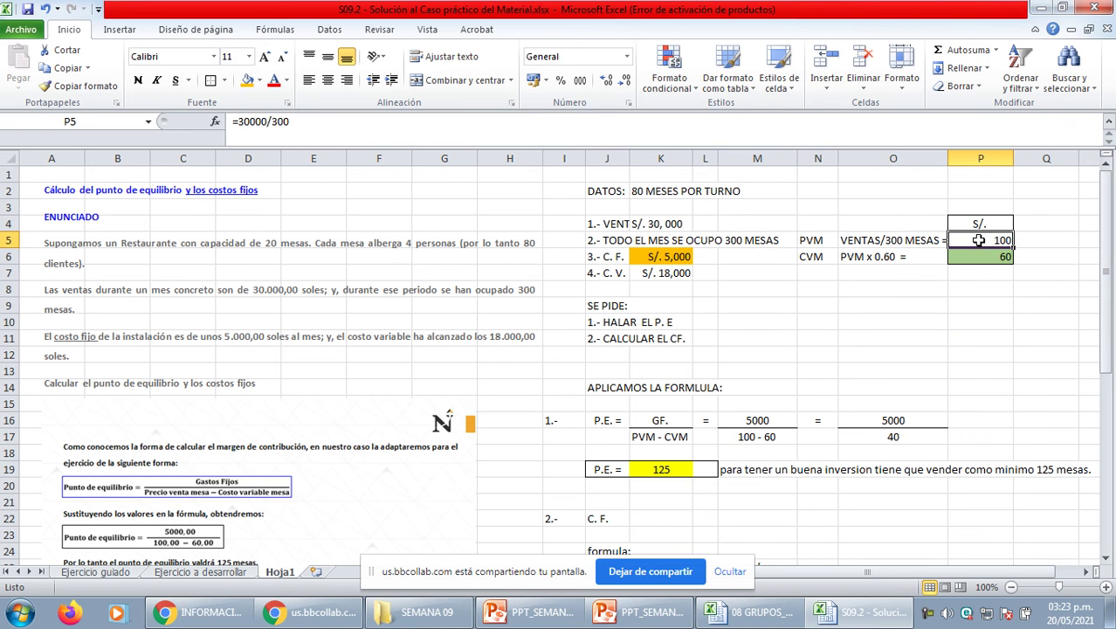
Fill the PVM value cell P5 with yellow.
click(259, 80)
click(289, 199)
click(758, 371)
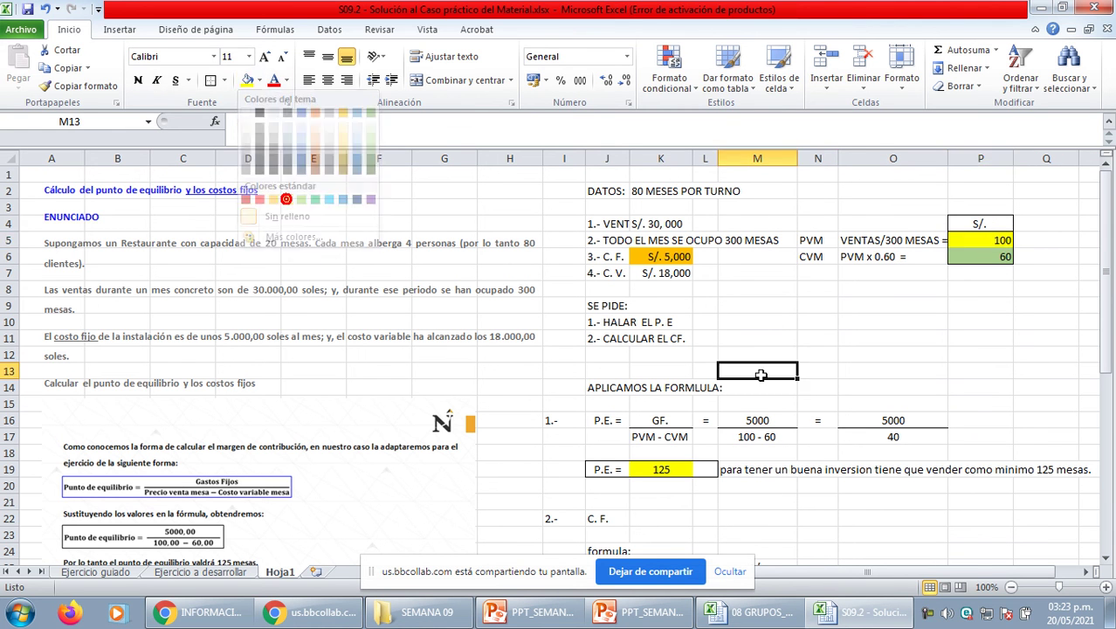
Review the solution from the case data down to the result table, then check the 100 - 60 denominator in M17.
scroll(759, 385, down, 8)
scroll(759, 385, up, 8)
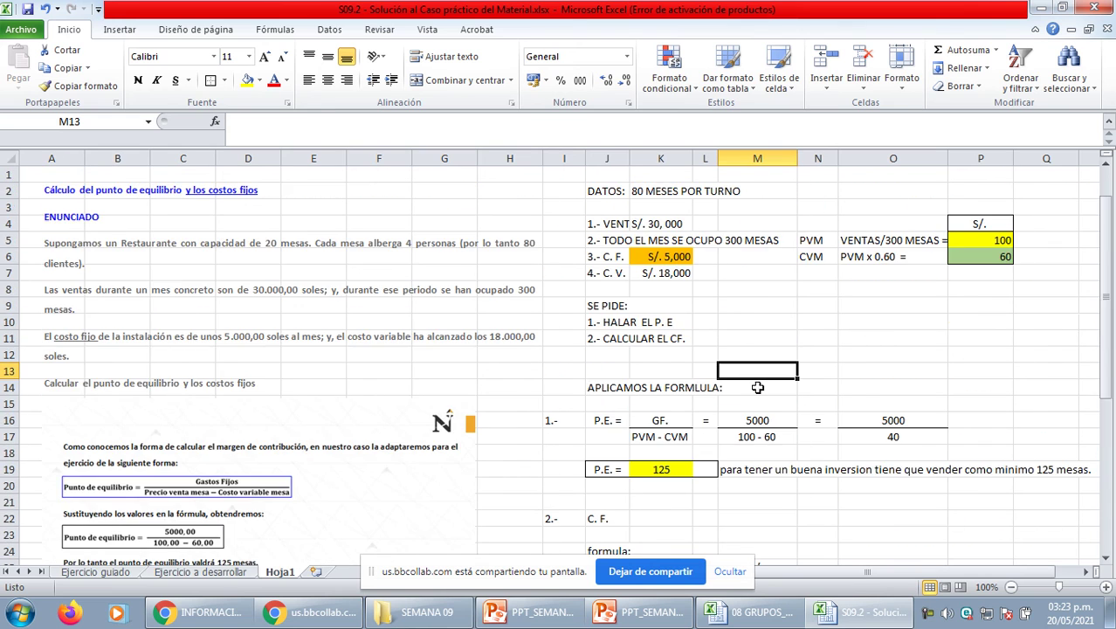
scroll(755, 386, down, 3)
scroll(755, 387, down, 4)
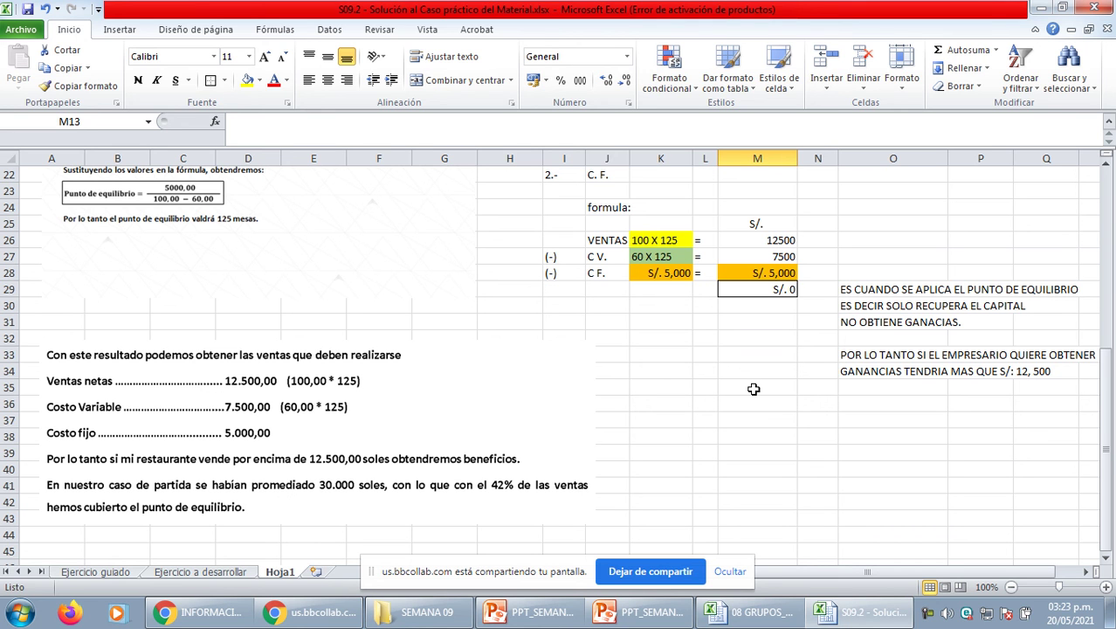
scroll(754, 389, up, 7)
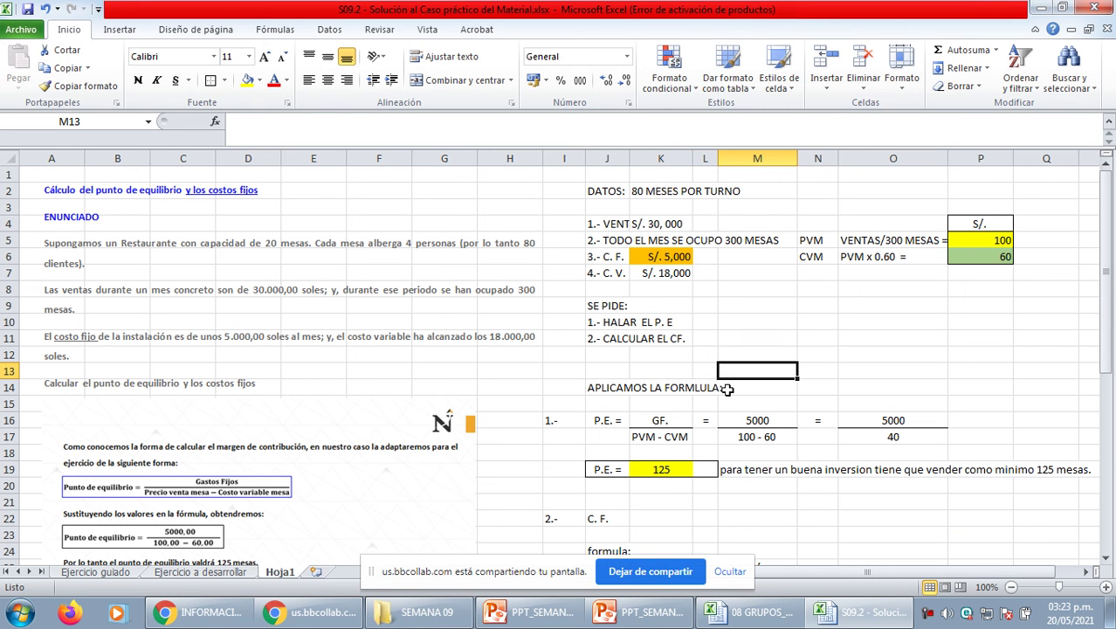
scroll(727, 389, down, 1)
scroll(727, 390, up, 1)
scroll(727, 389, down, 1)
scroll(727, 390, up, 1)
scroll(727, 389, down, 1)
click(775, 387)
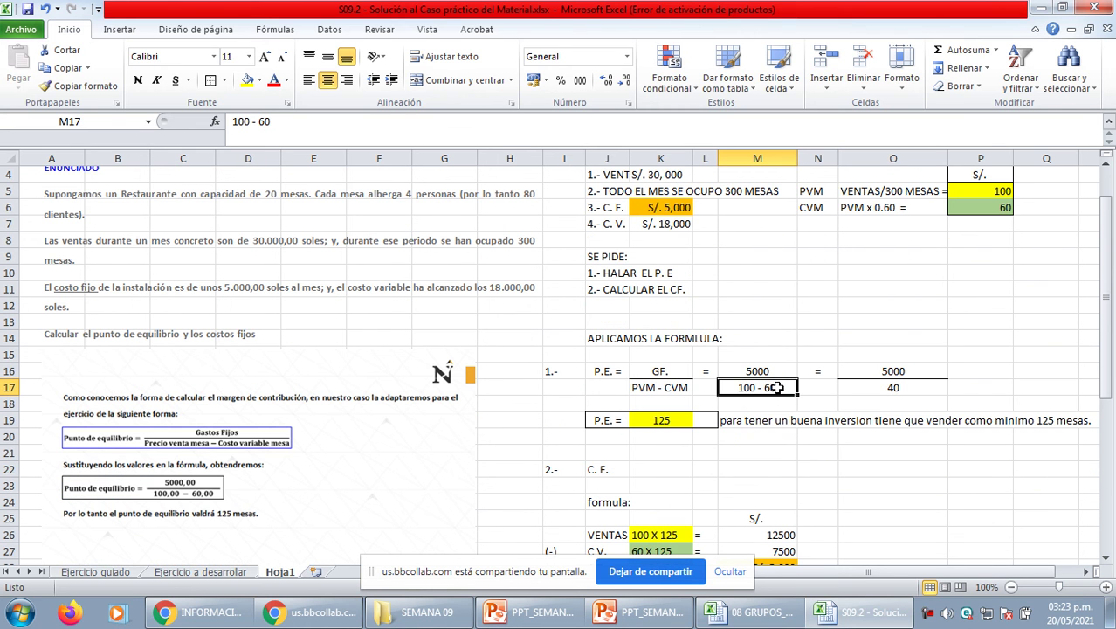
Examine the sales, variable cost and fixed cost calculation in rows 26 to 29 and the conclusions beside it.
scroll(818, 407, down, 3)
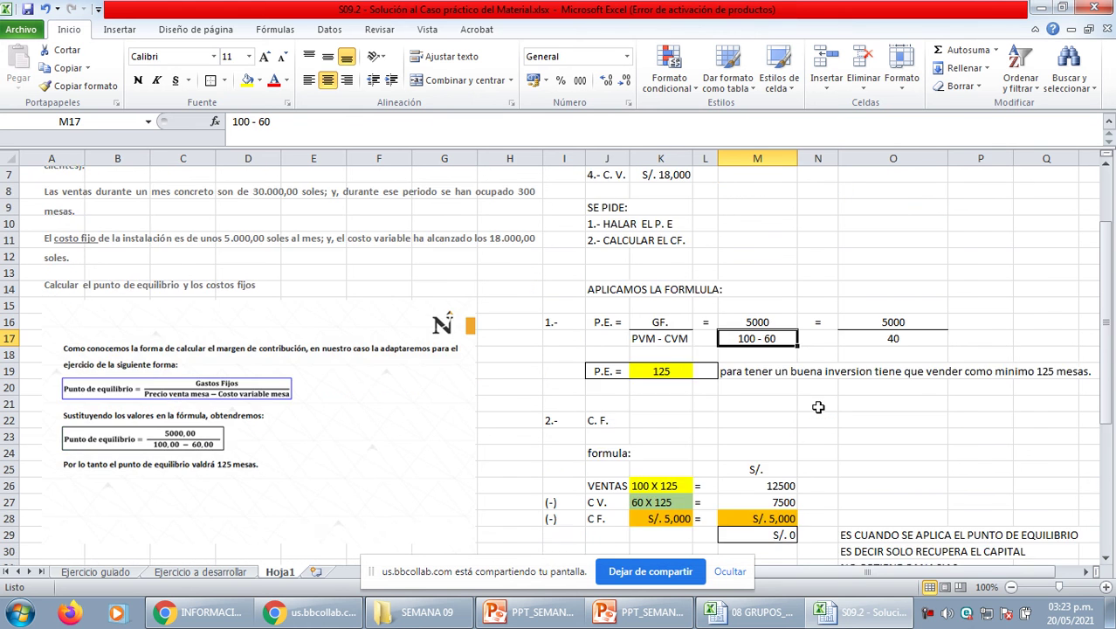
scroll(818, 407, up, 1)
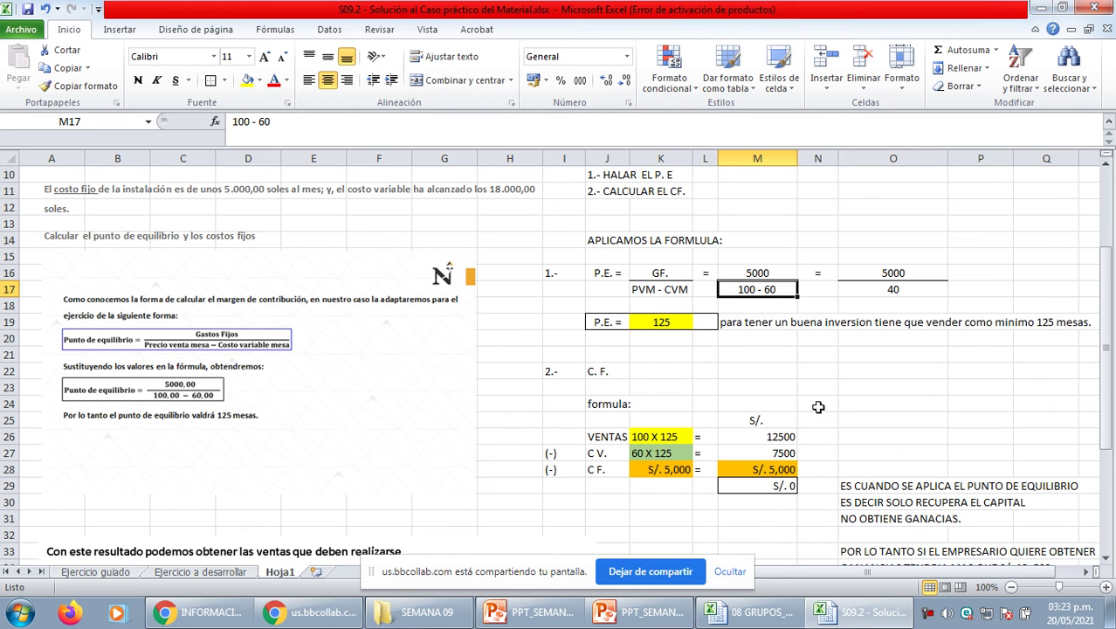
scroll(818, 407, down, 2)
click(818, 407)
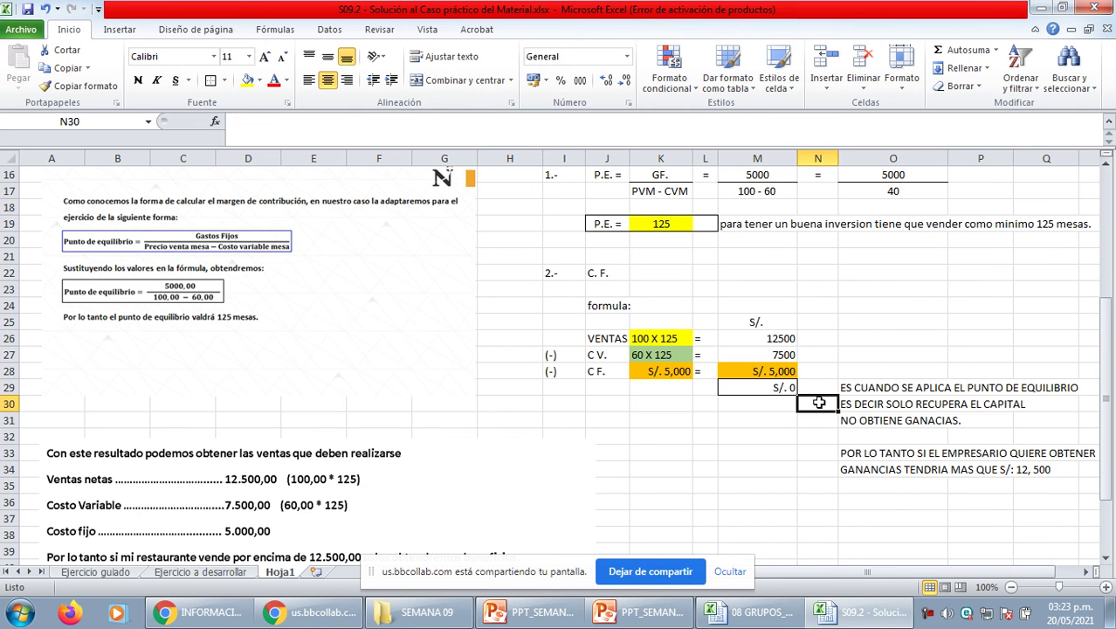
click(814, 467)
click(900, 485)
scroll(900, 485, up, 5)
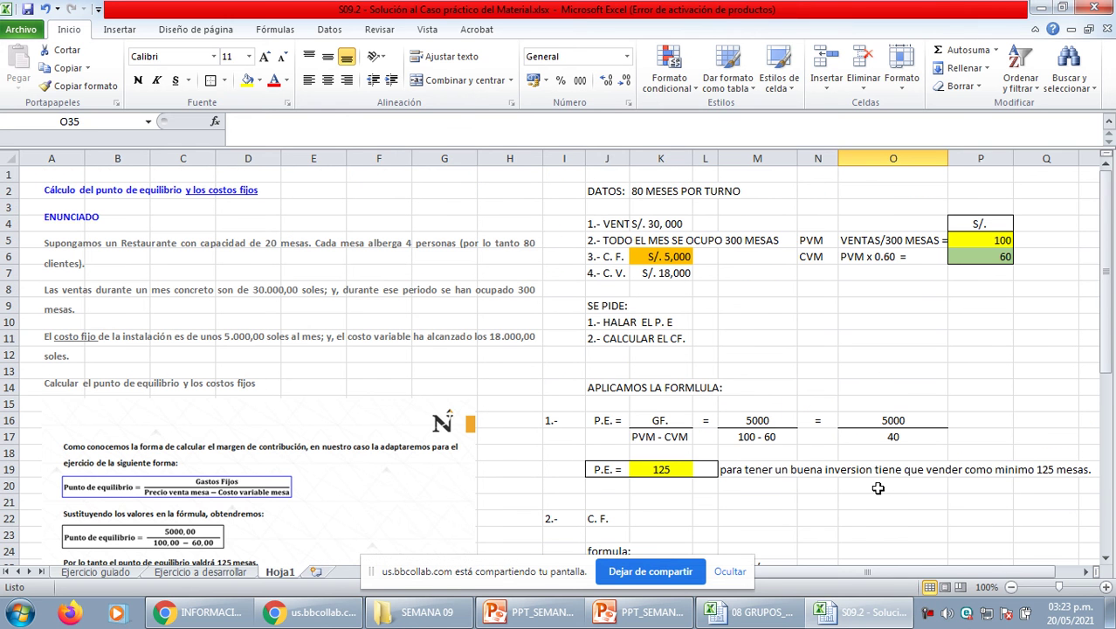
Save the workbook in the SEMANA 09 folder as S09.2 - Solución al Caso práctico del Material.xlsx, replacing the existing file.
click(21, 29)
click(52, 77)
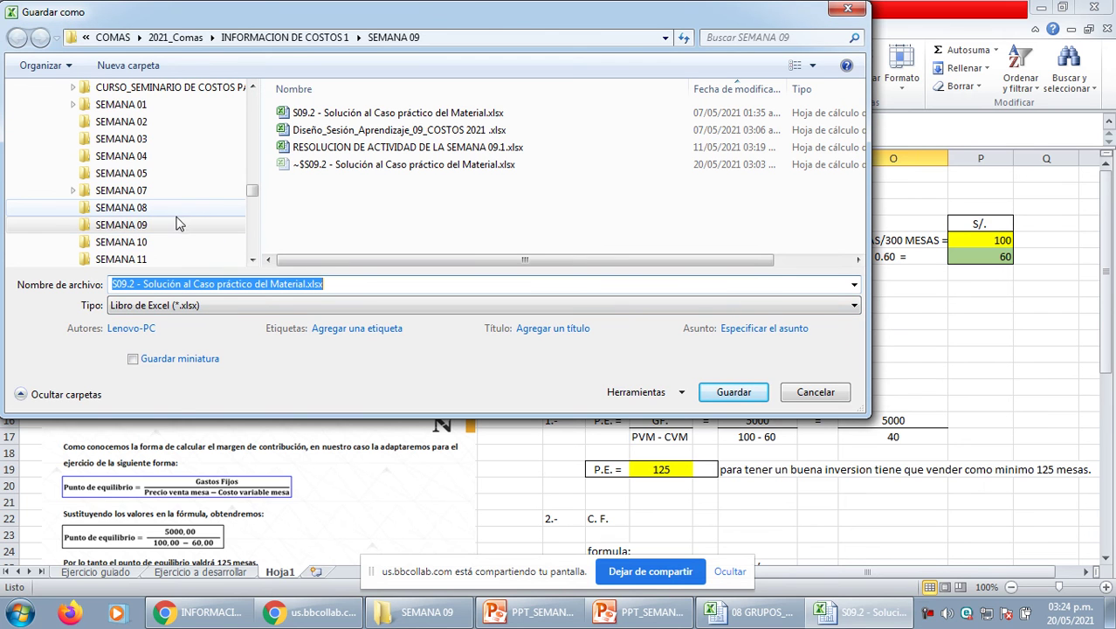
click(159, 223)
click(332, 281)
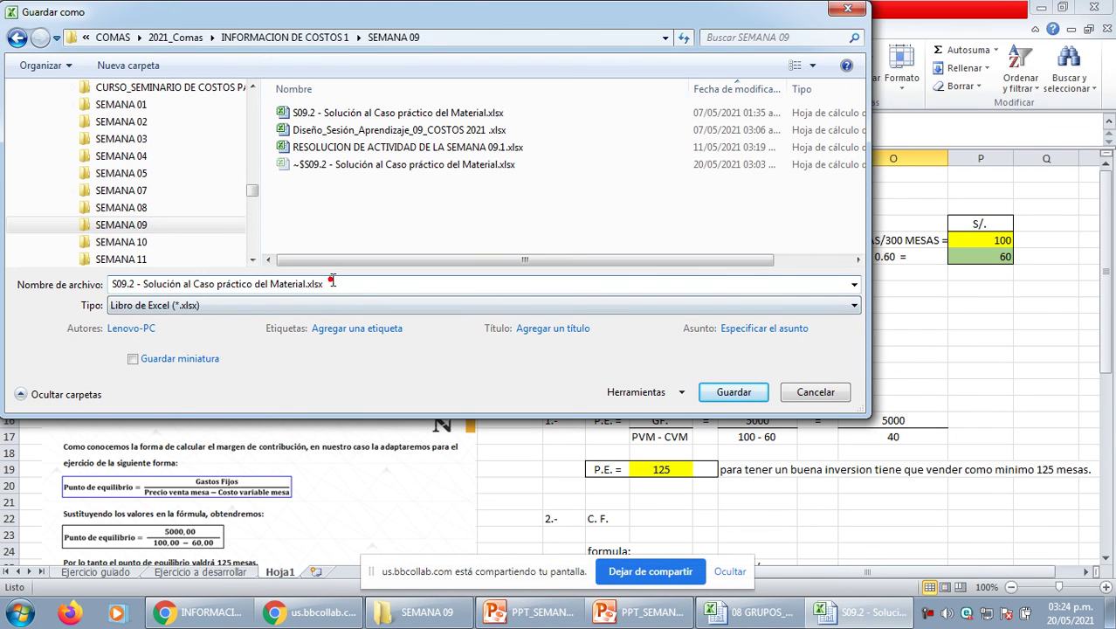
click(734, 393)
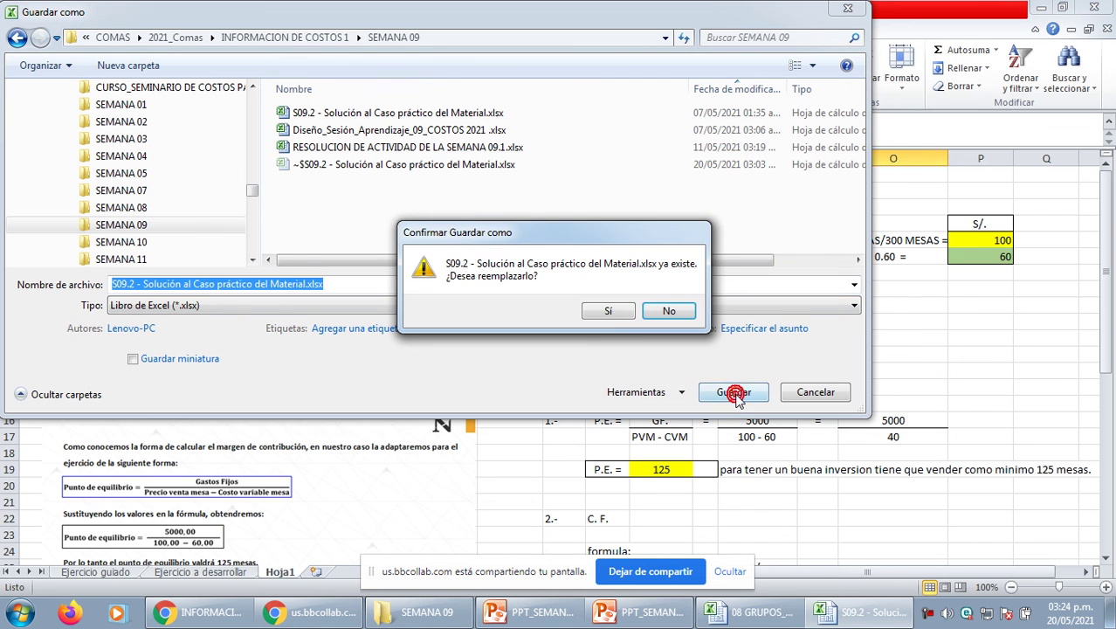
click(608, 312)
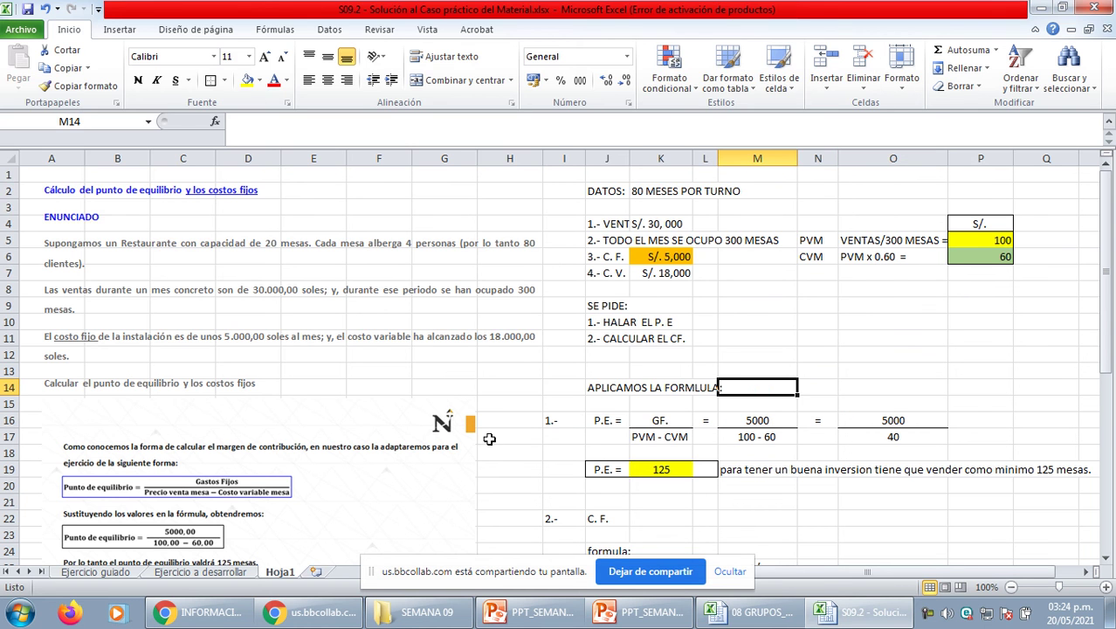
Switch to the PPT_SEMANA 09.2 presentation in PowerPoint and show slide 32, the Ejercicio a desarrollar on Genaro's break-even point.
click(197, 608)
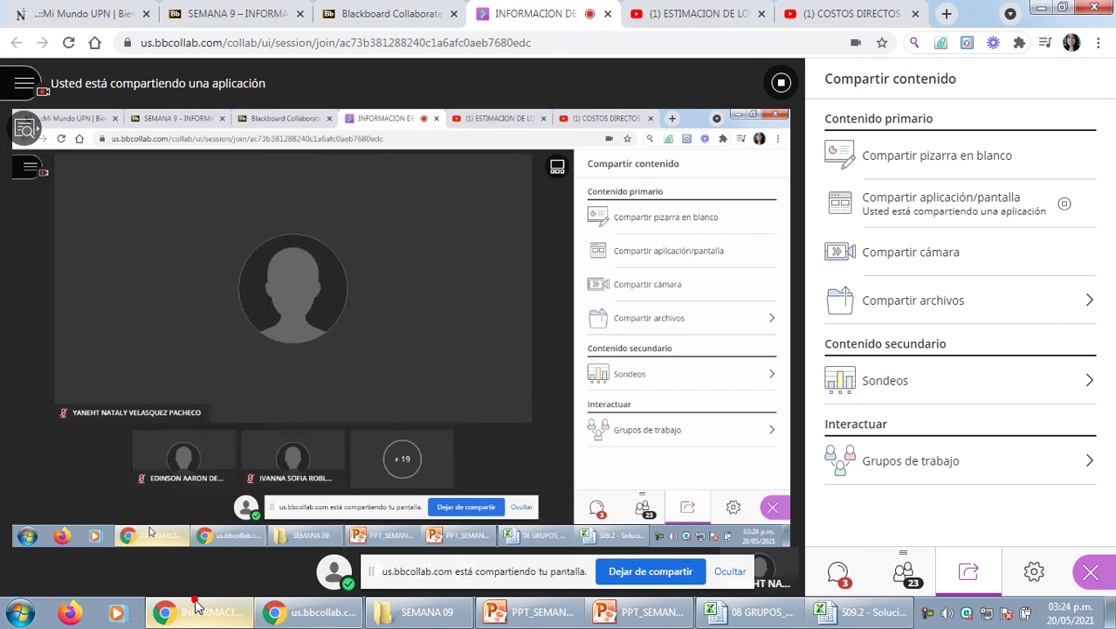
click(643, 616)
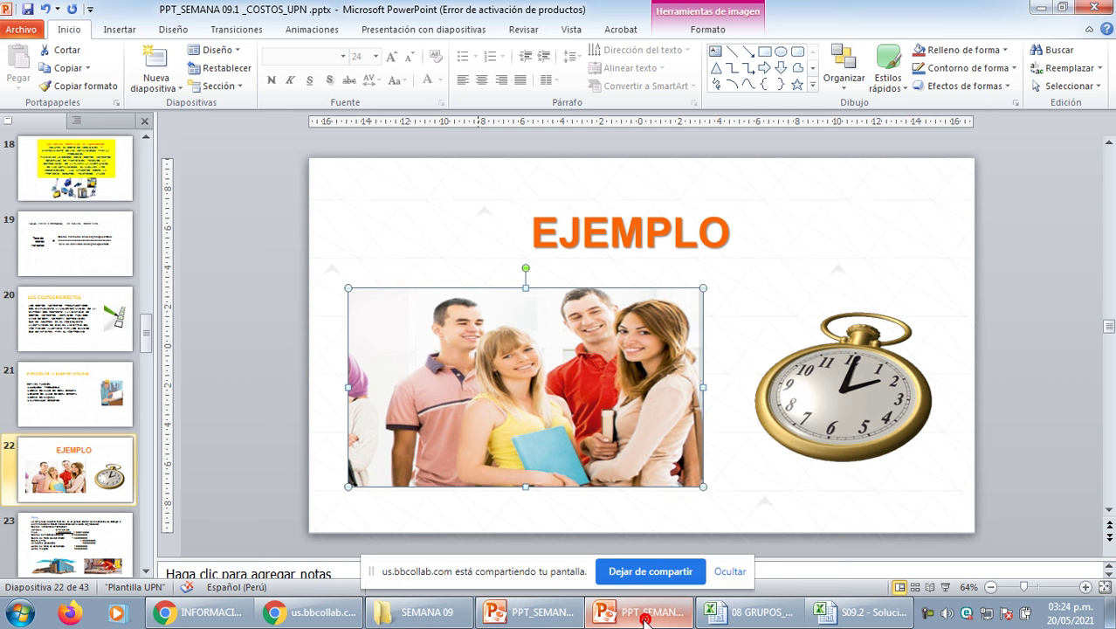
click(597, 616)
scroll(10, 461, down, 5)
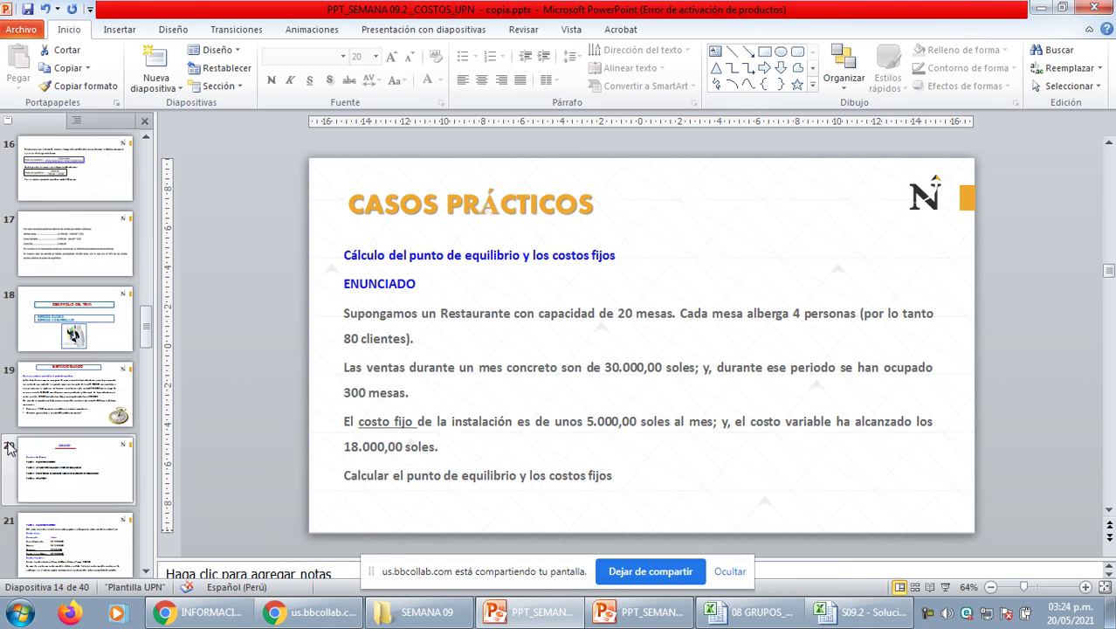
scroll(11, 461, down, 3)
scroll(11, 463, down, 4)
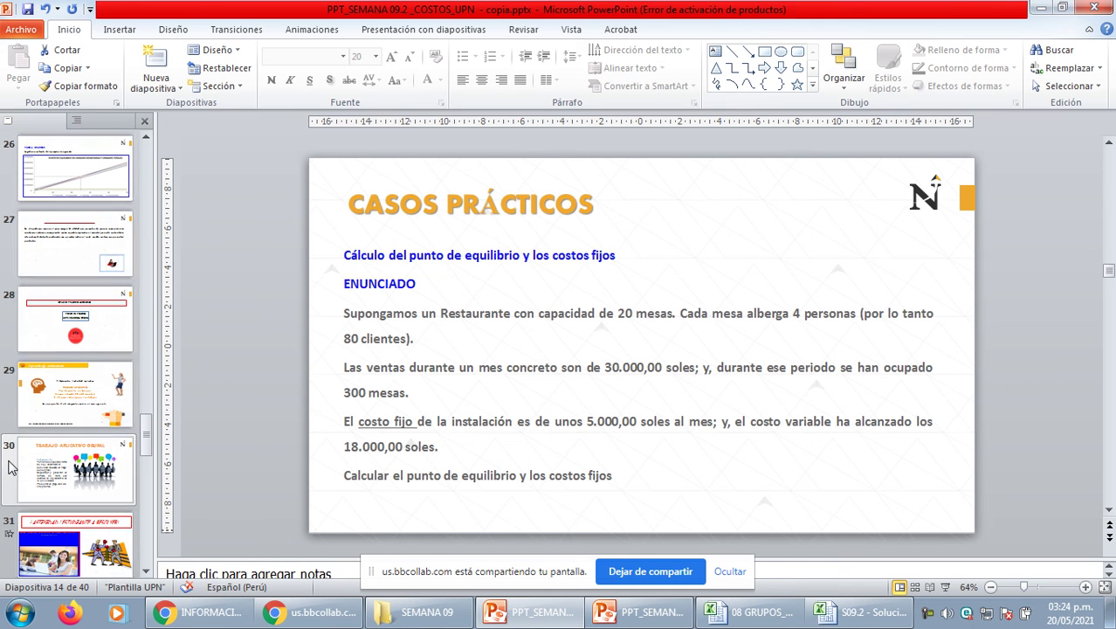
scroll(25, 454, down, 4)
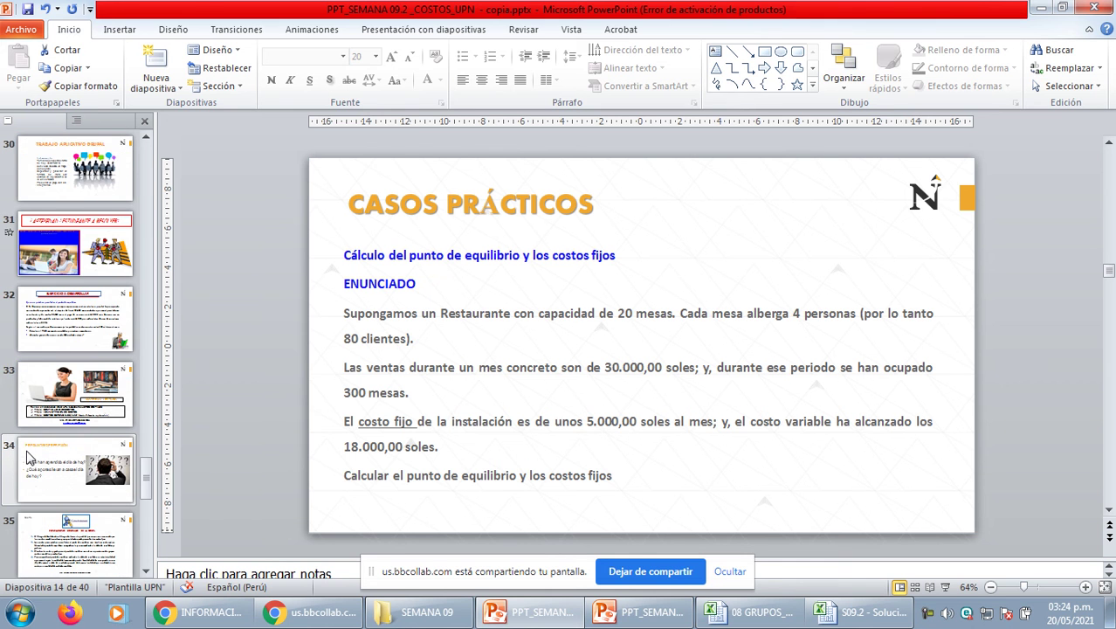
click(46, 318)
key(Down)
key(Down)
key(Down)
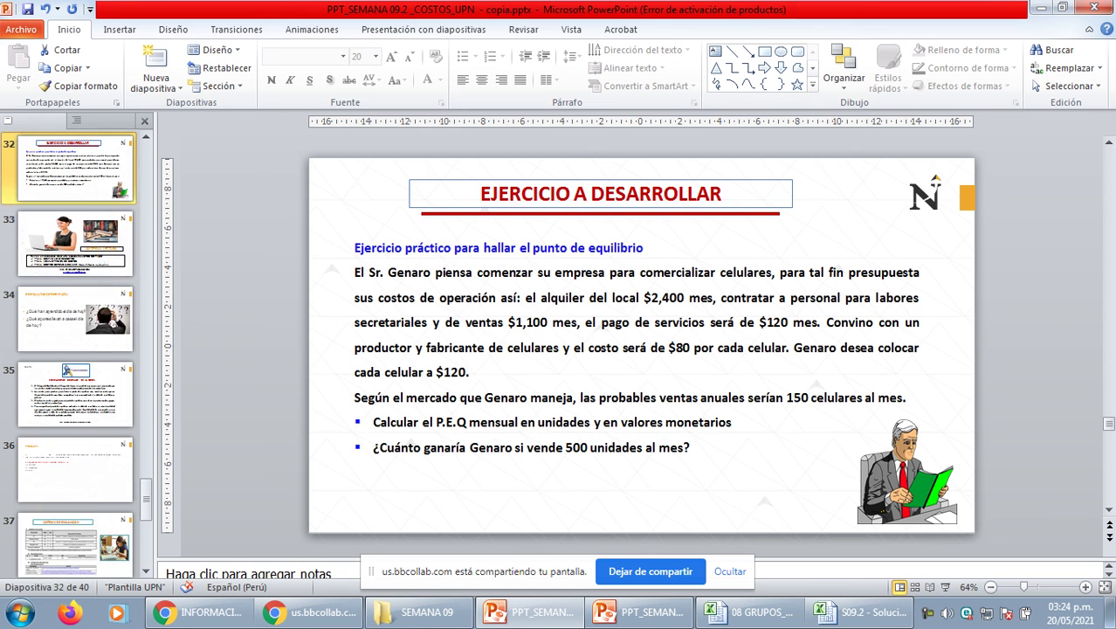